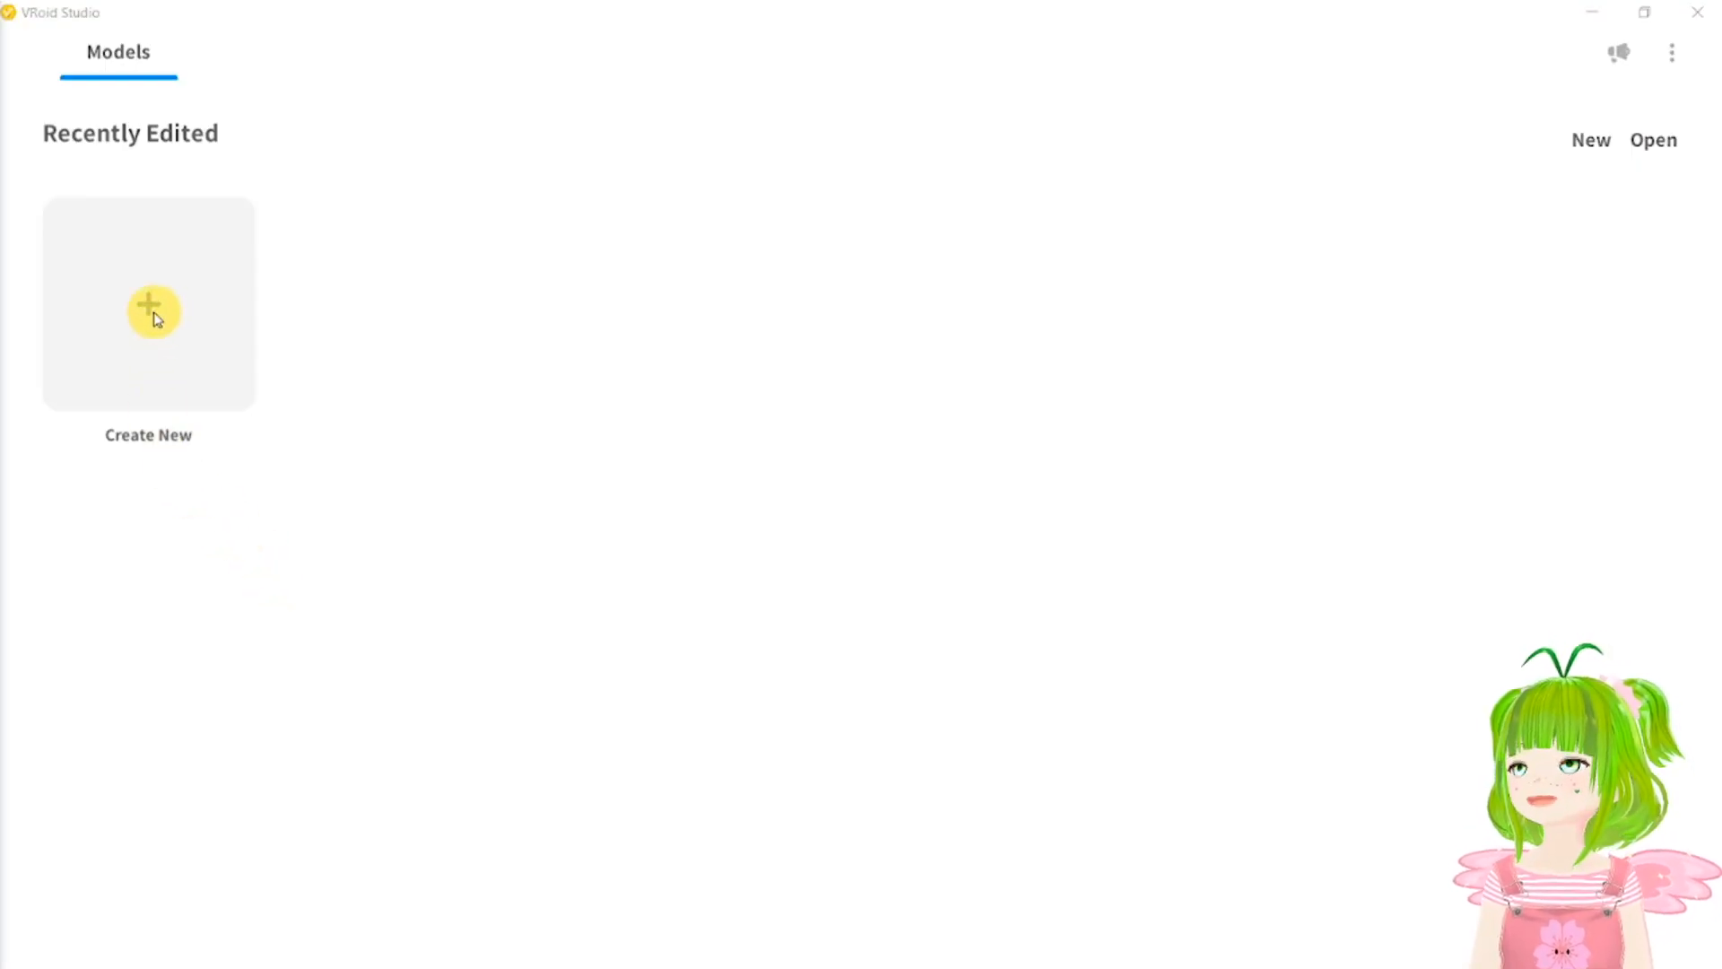
Create a new model from the Fem base.
click(154, 314)
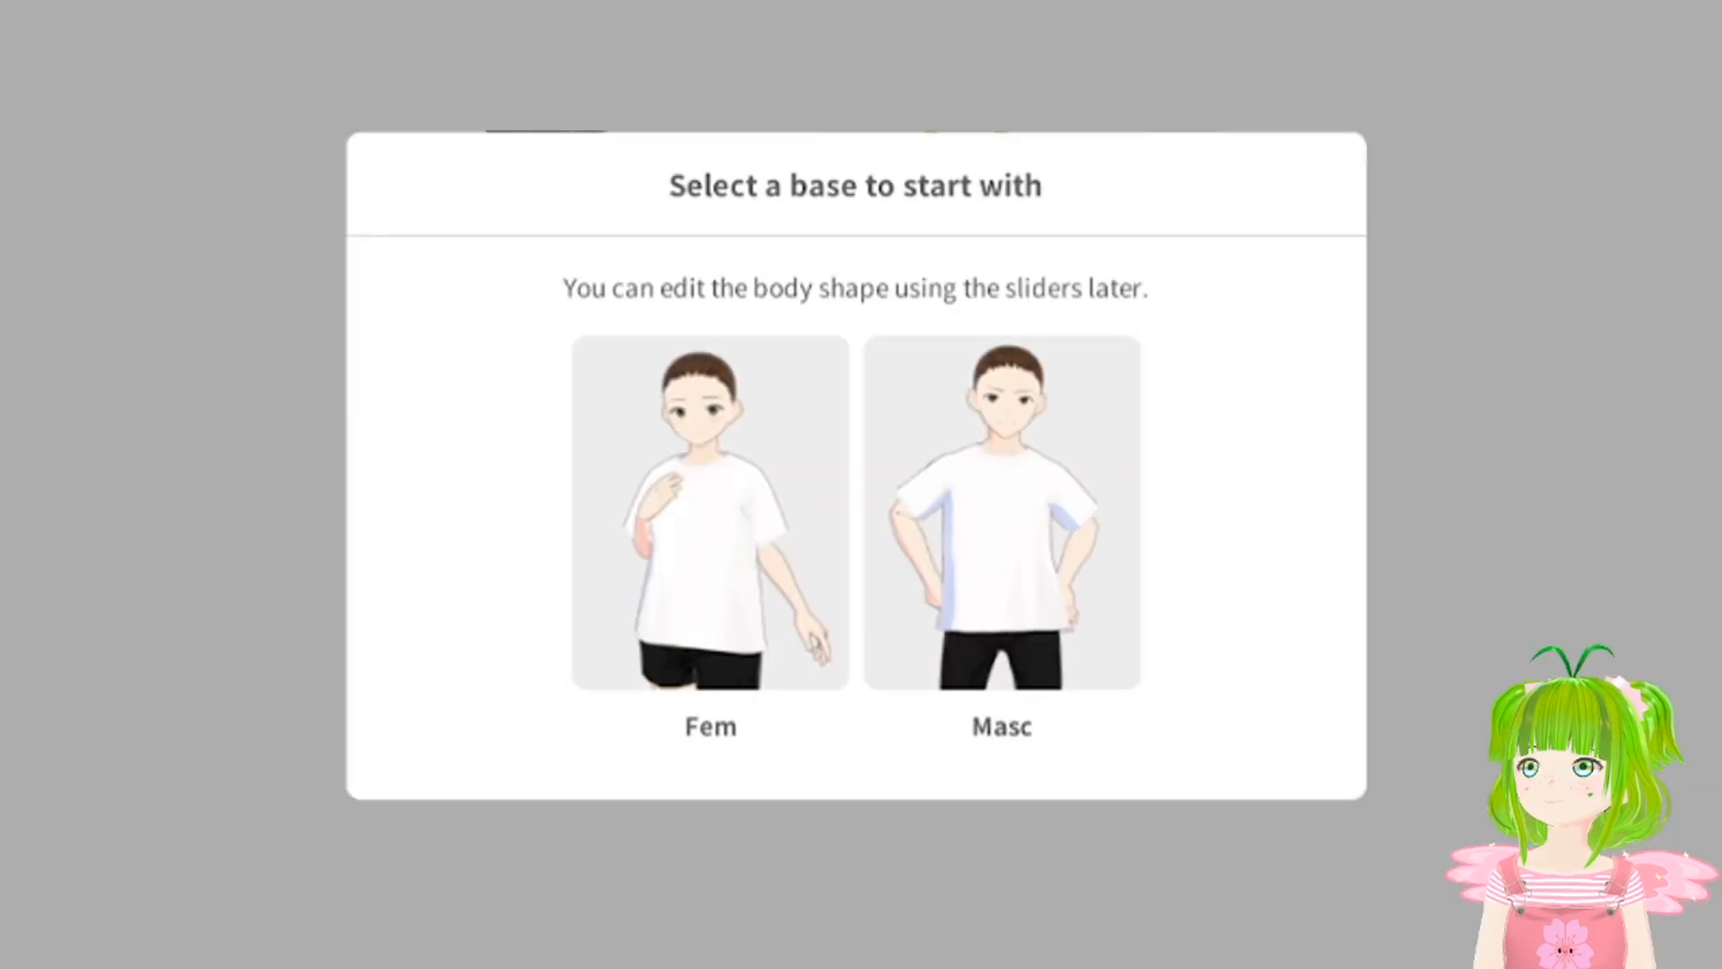
click(745, 588)
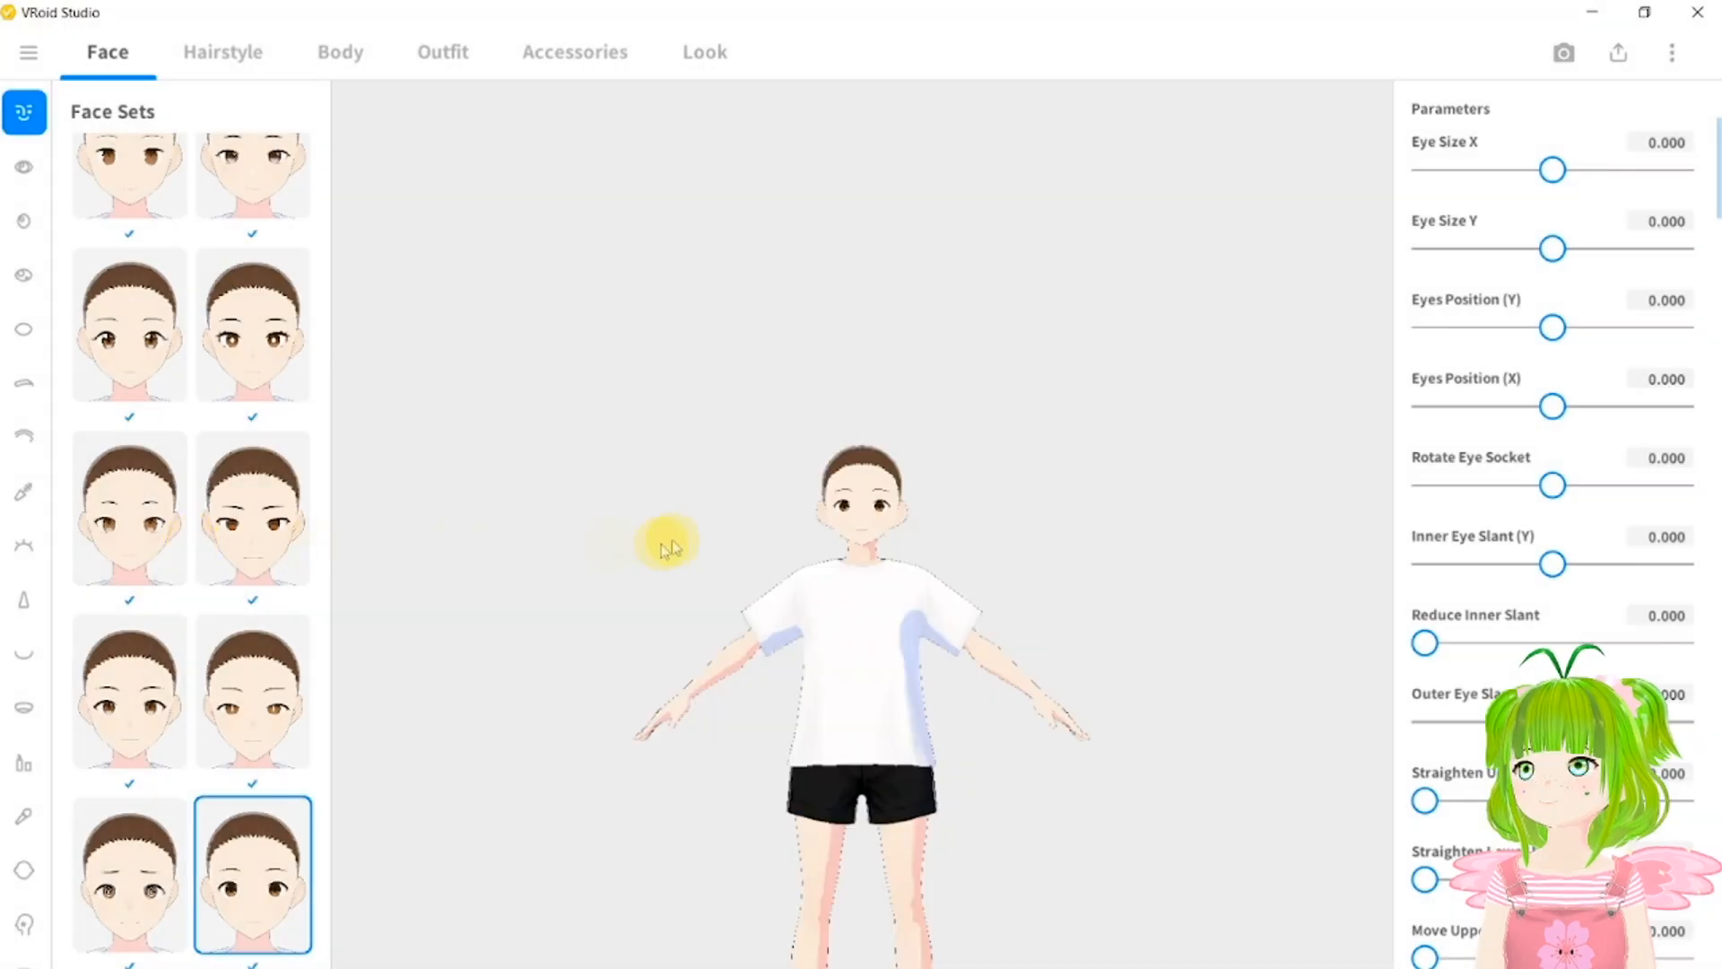
Examine the base model from full body to face close-up and look through the available face parameters.
middle_drag(868, 668, 819, 423)
scroll(823, 448, up, 5)
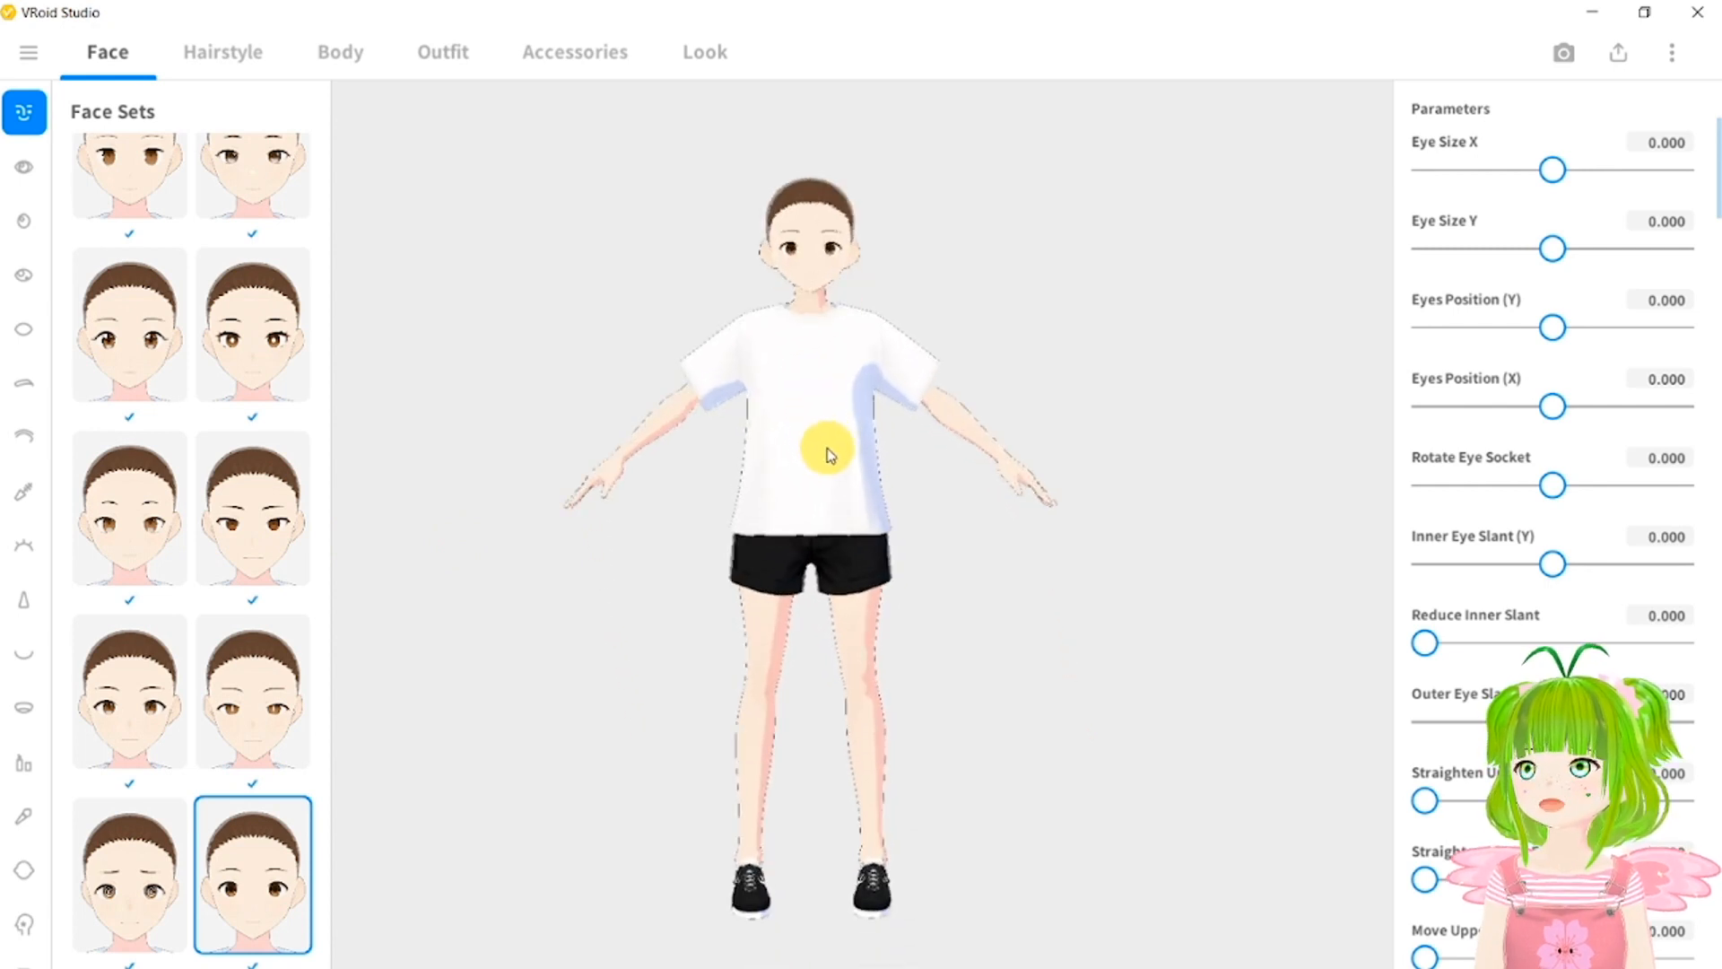
mouse_move(852, 449)
middle_down()
mouse_move(861, 427)
mouse_move(876, 476)
mouse_move(765, 423)
mouse_move(893, 429)
mouse_move(865, 453)
mouse_move(842, 438)
mouse_move(823, 466)
middle_up()
drag(823, 466, 1154, 465)
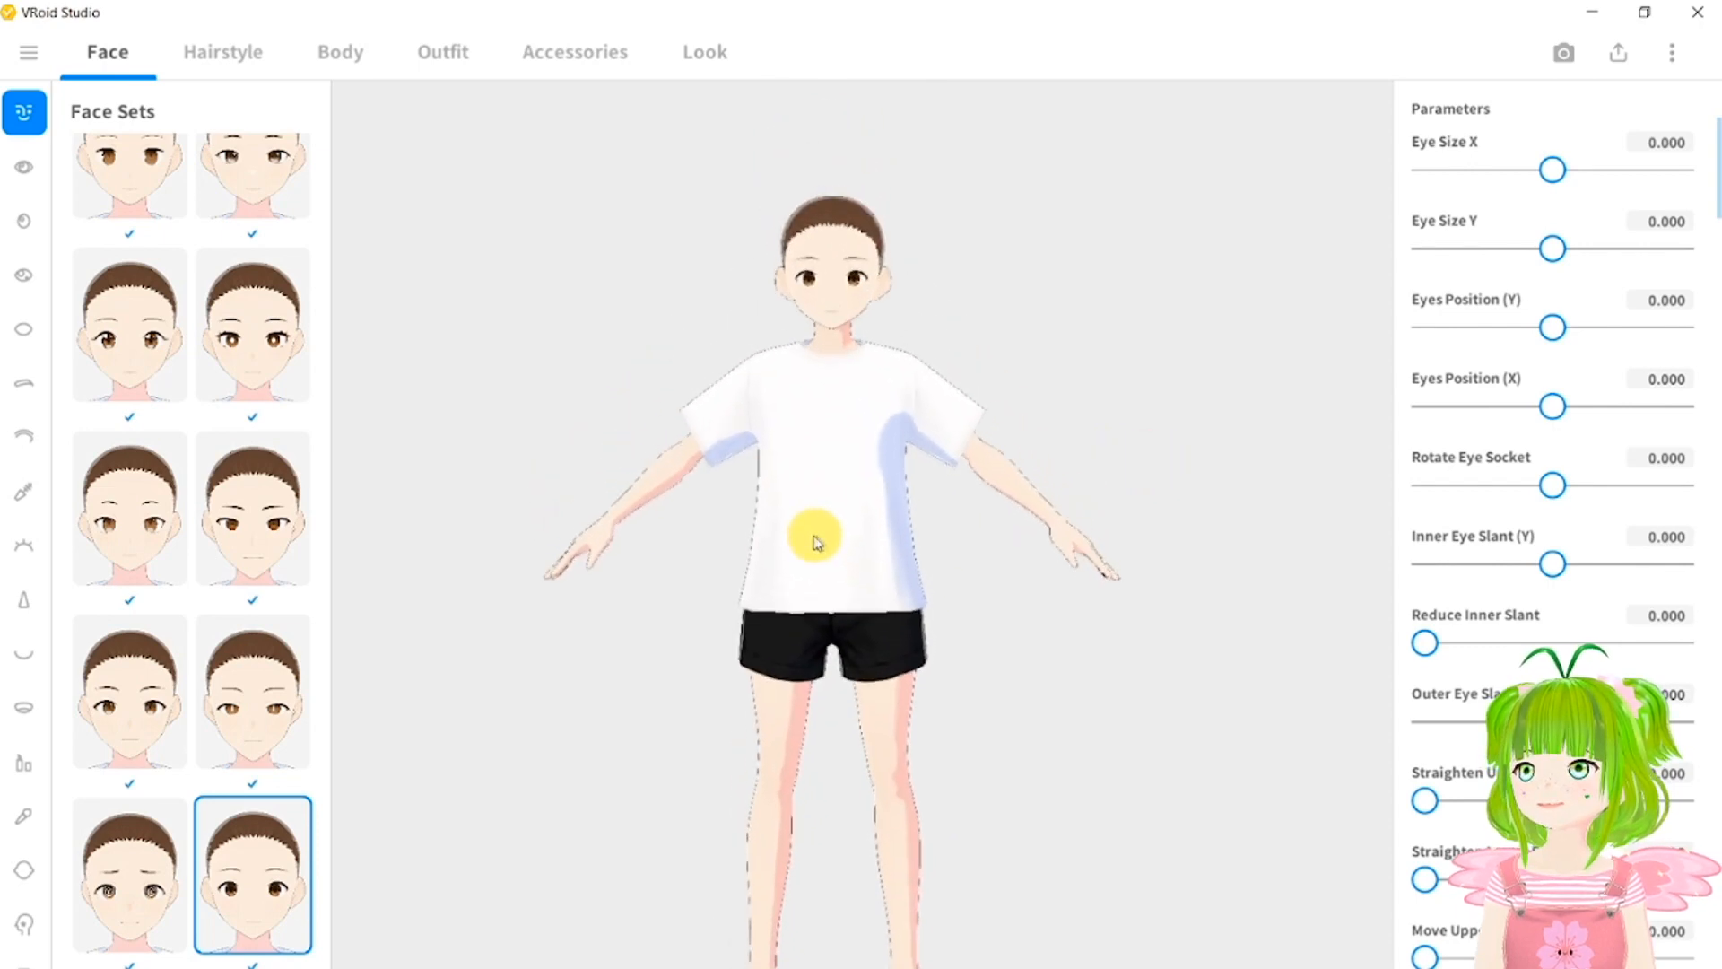
scroll(811, 535, up, 5)
middle_drag(805, 471, 839, 597)
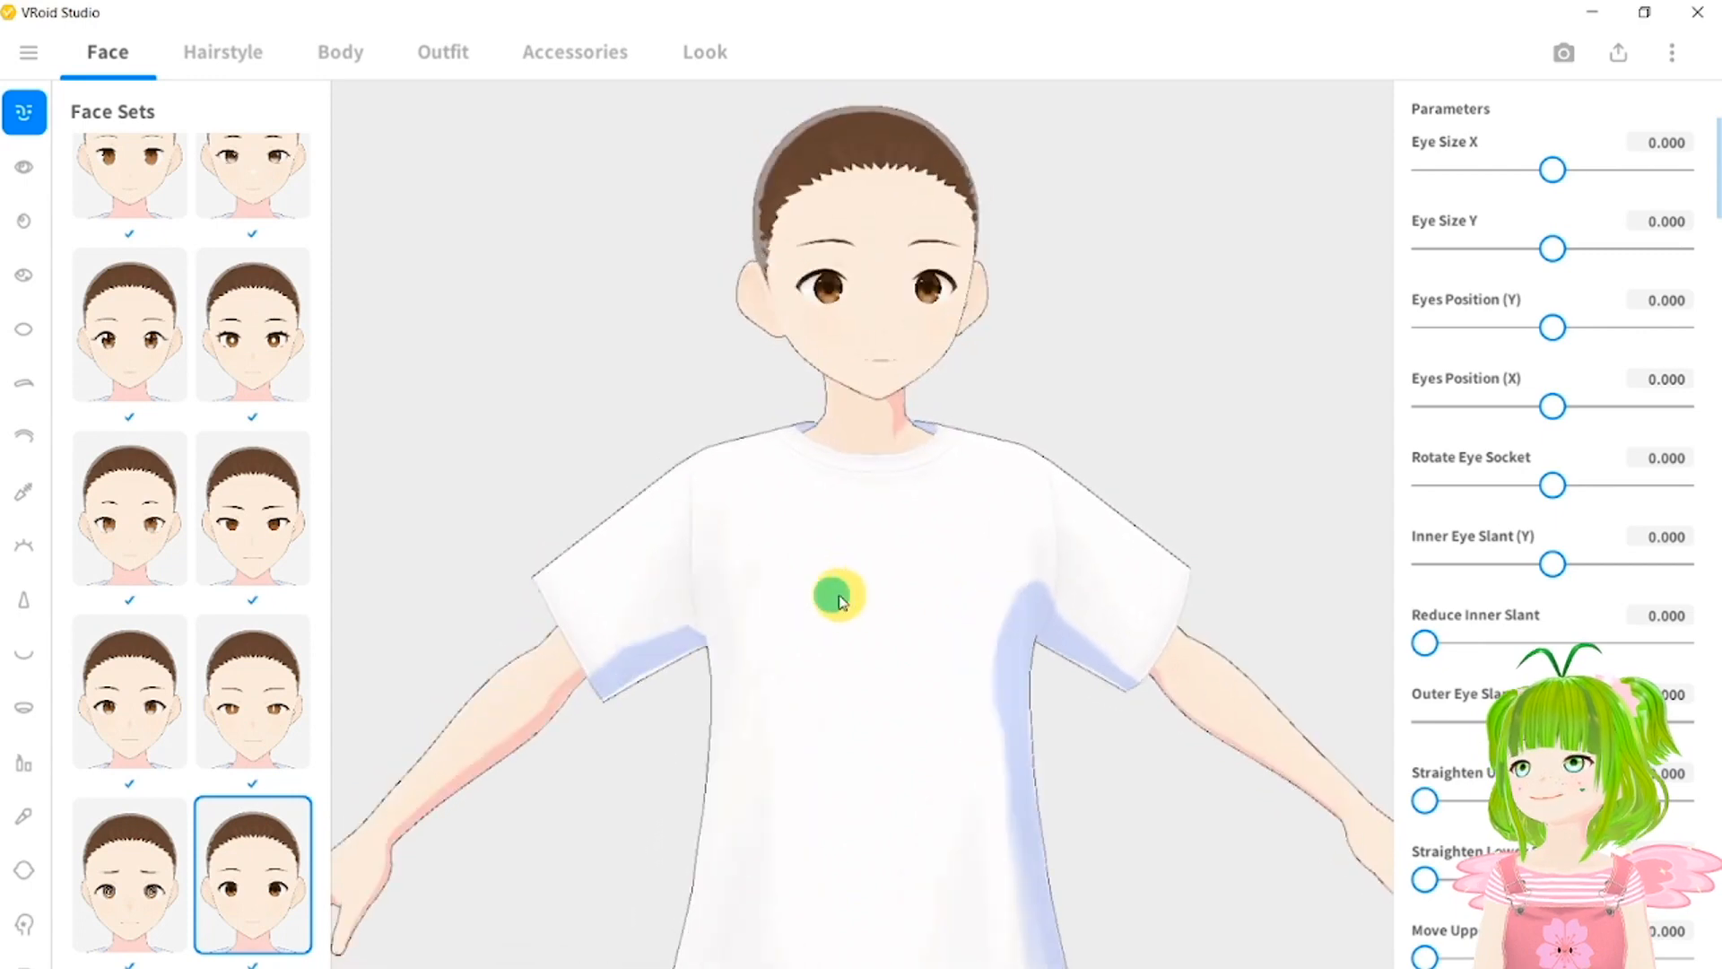
scroll(847, 637, up, 4)
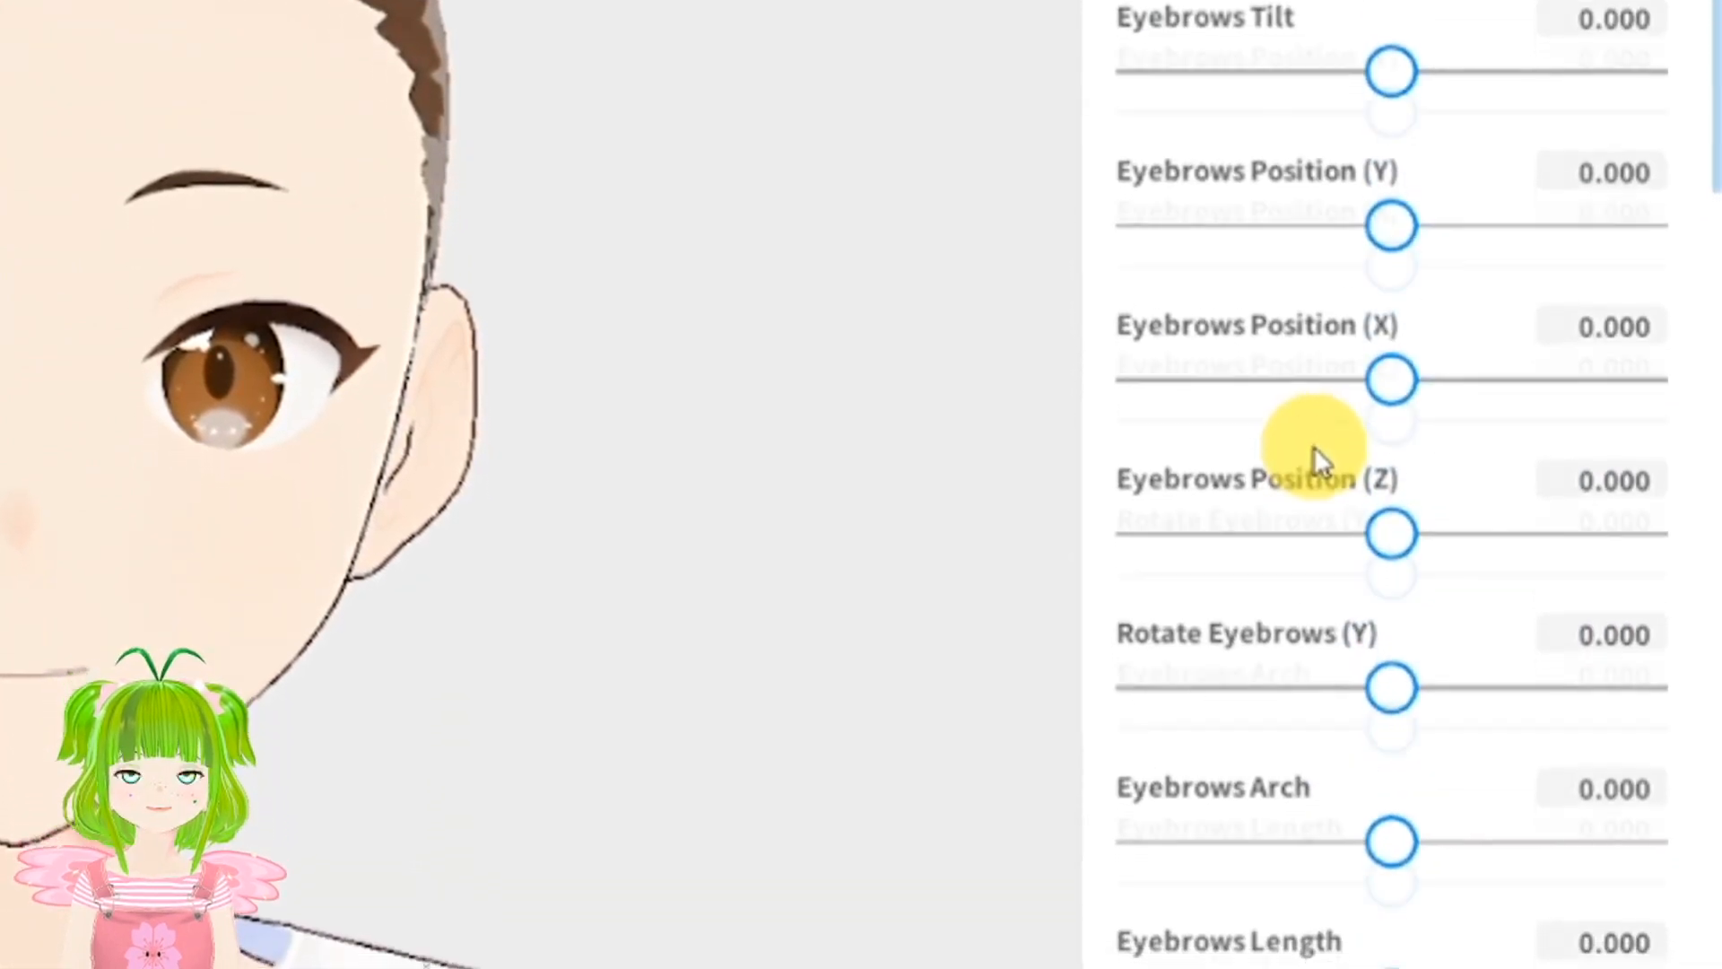
scroll(1304, 299, down, 15)
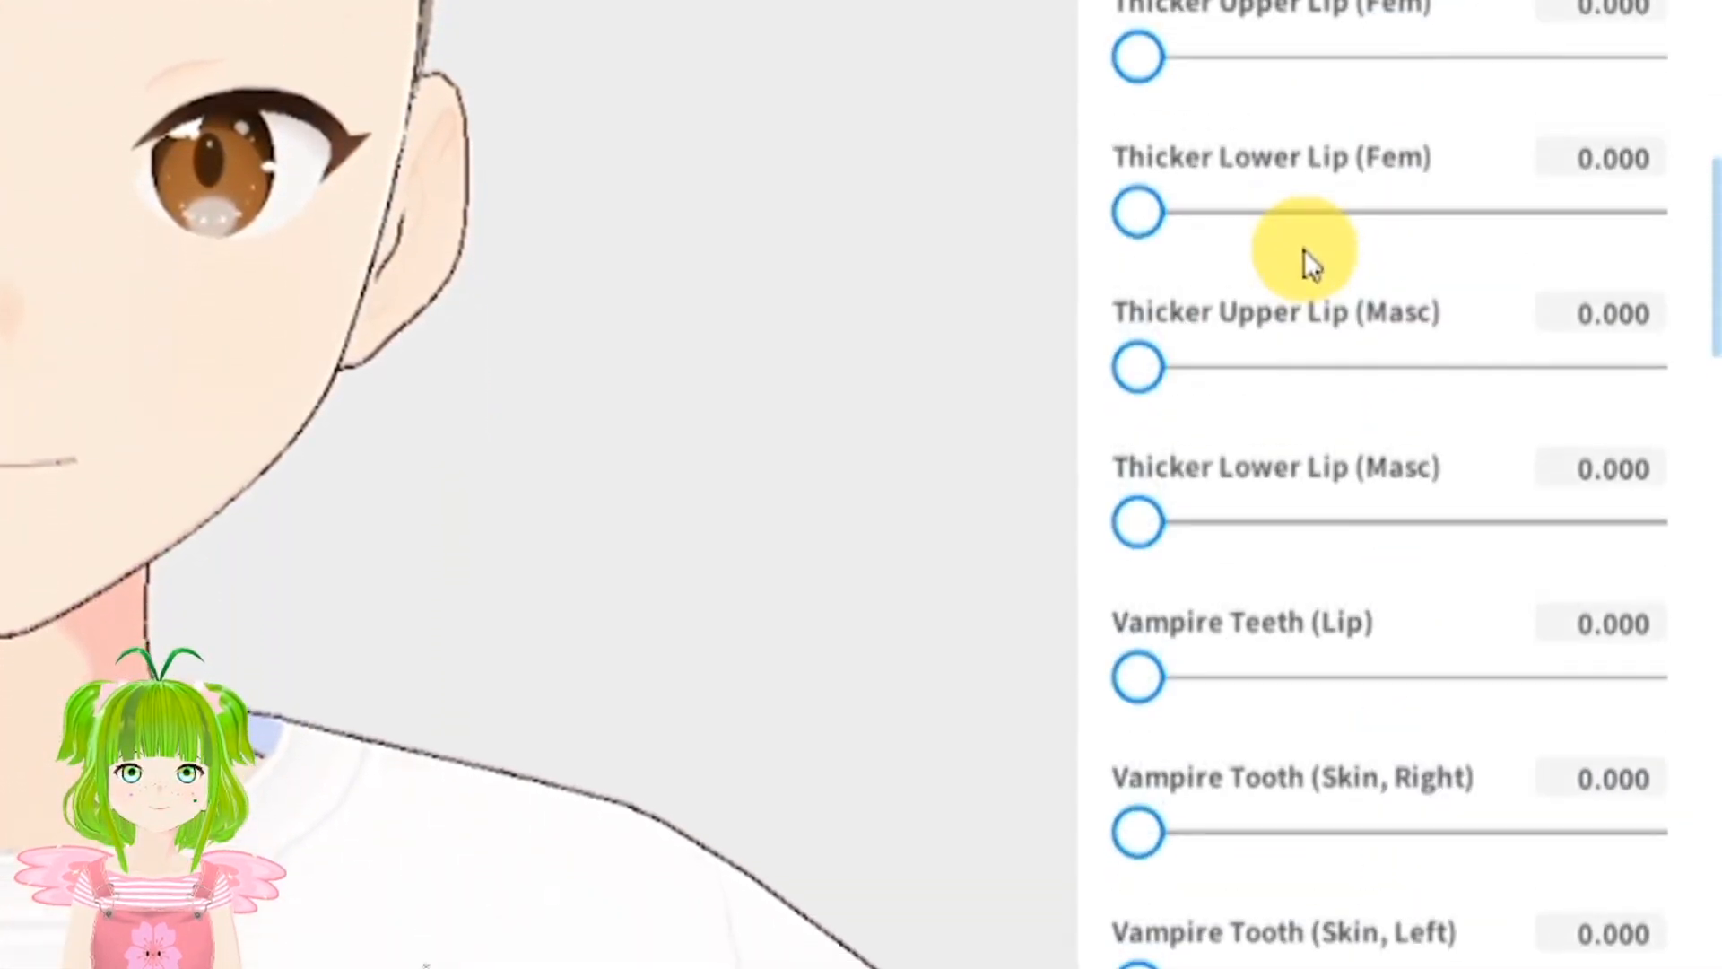
scroll(1310, 156, down, 5)
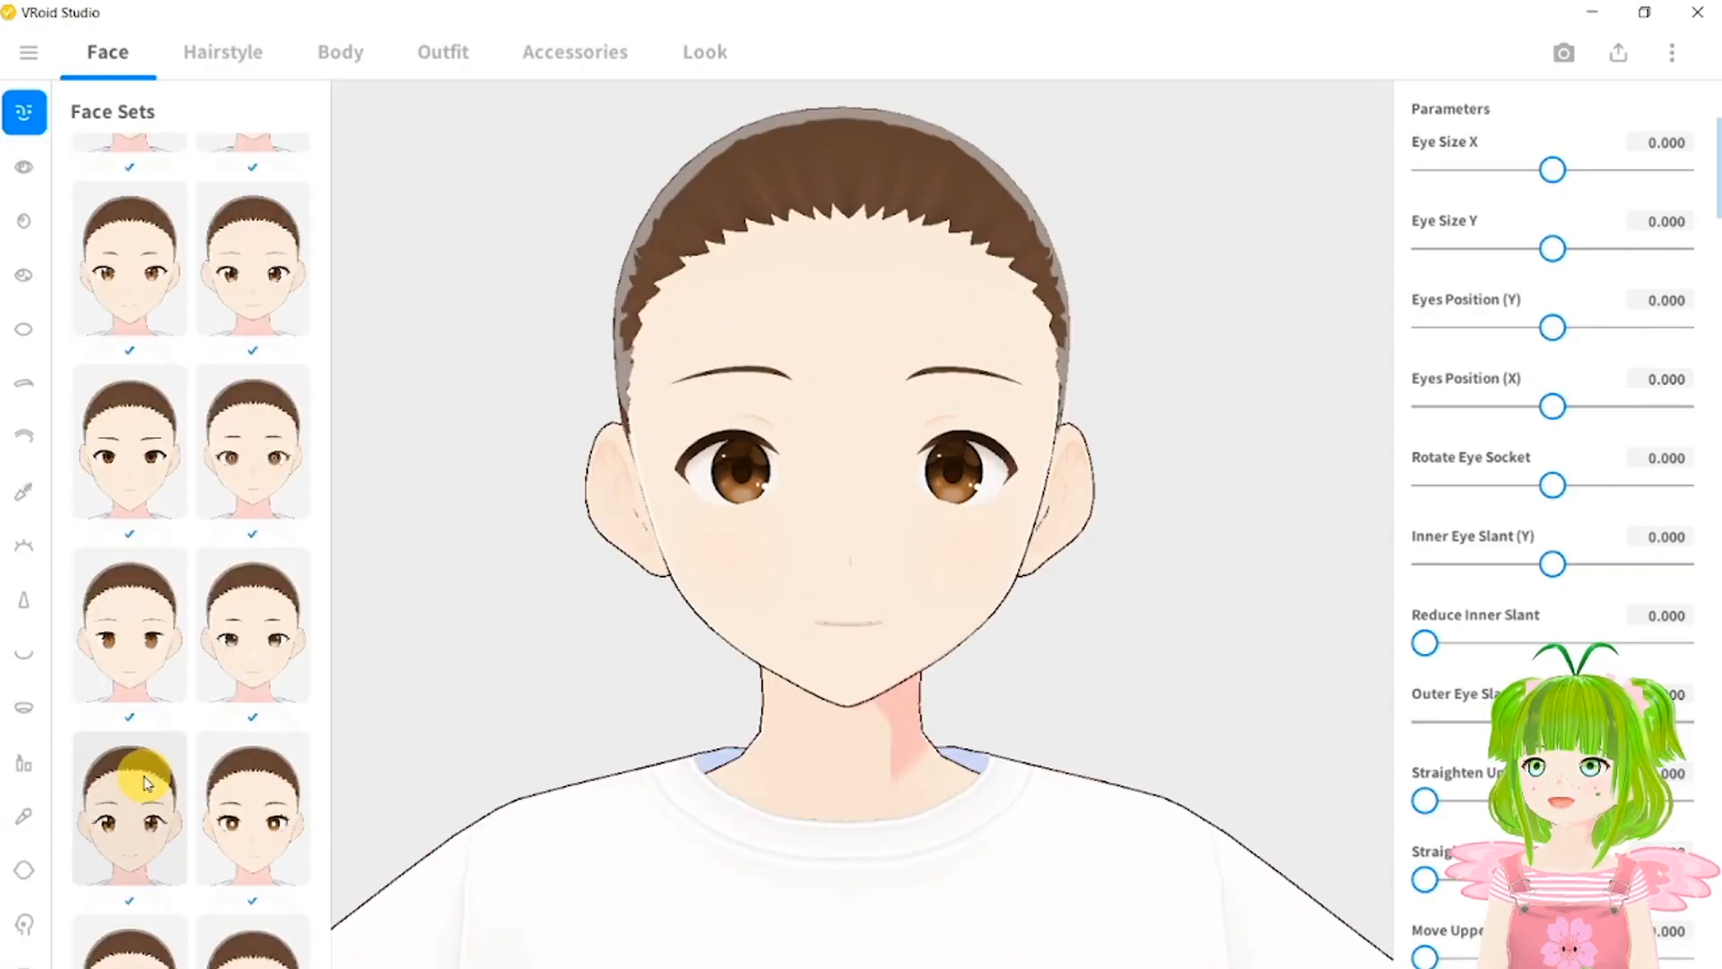
Try several face set presets on the model and keep one from near the start of the collection.
scroll(147, 783, up, 2)
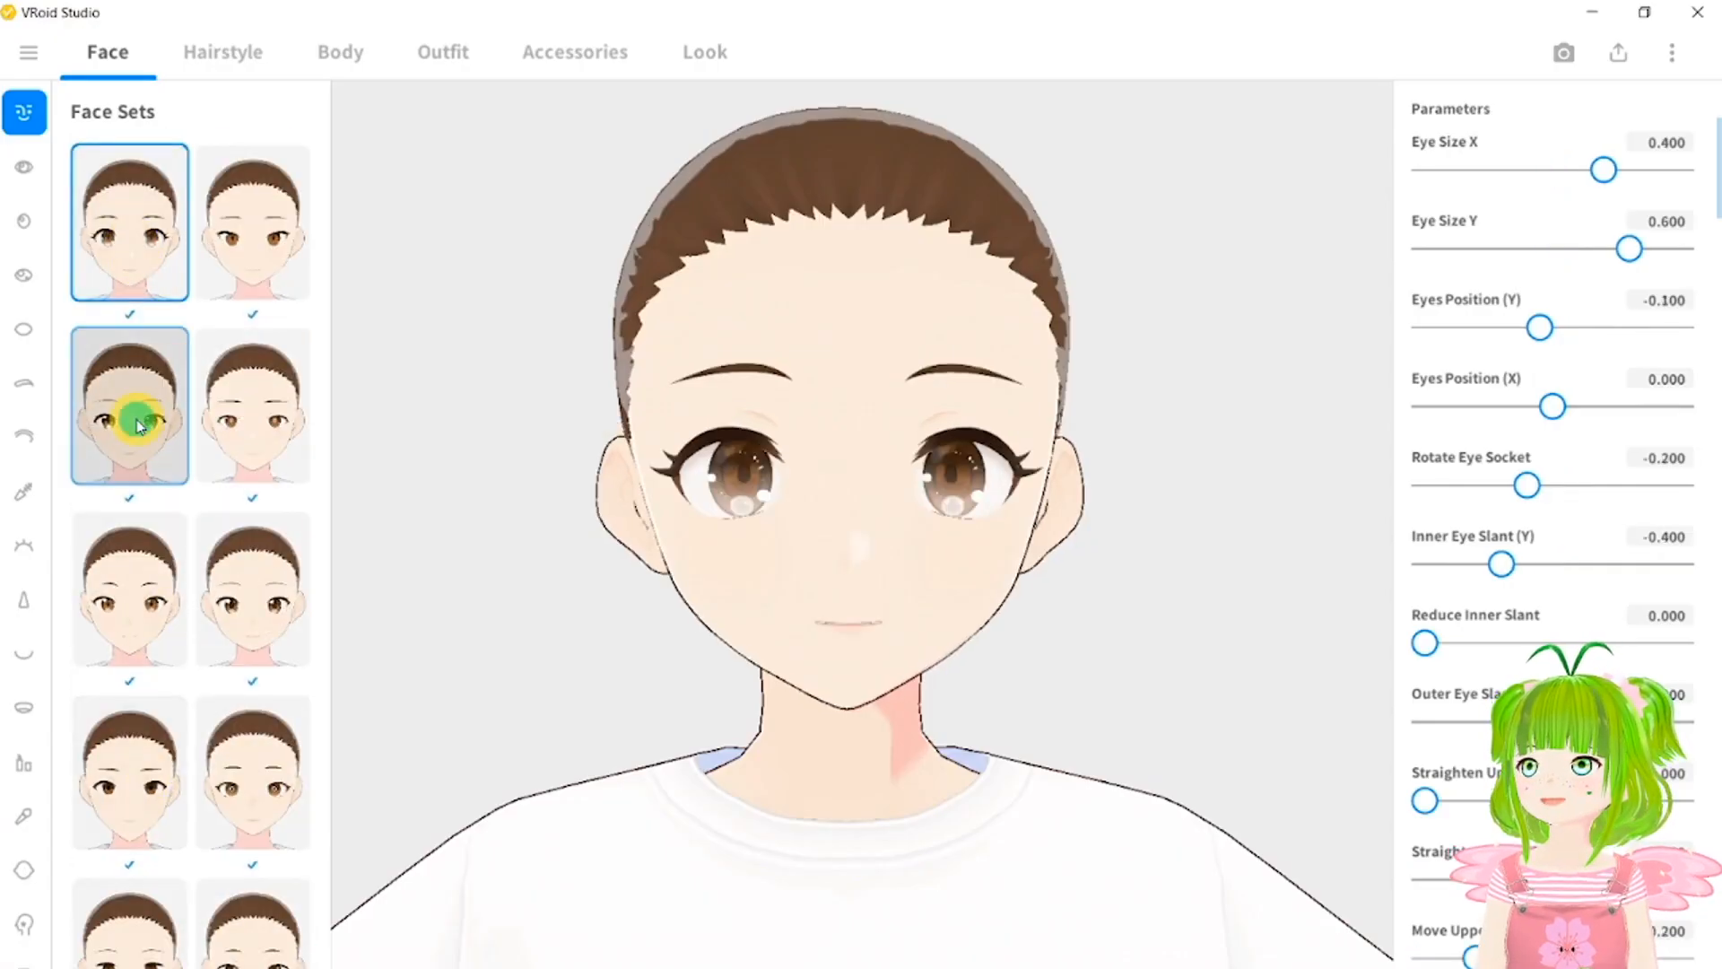
click(134, 419)
click(231, 624)
scroll(193, 651, down, 4)
click(148, 686)
scroll(161, 699, down, 4)
click(220, 737)
scroll(204, 758, down, 4)
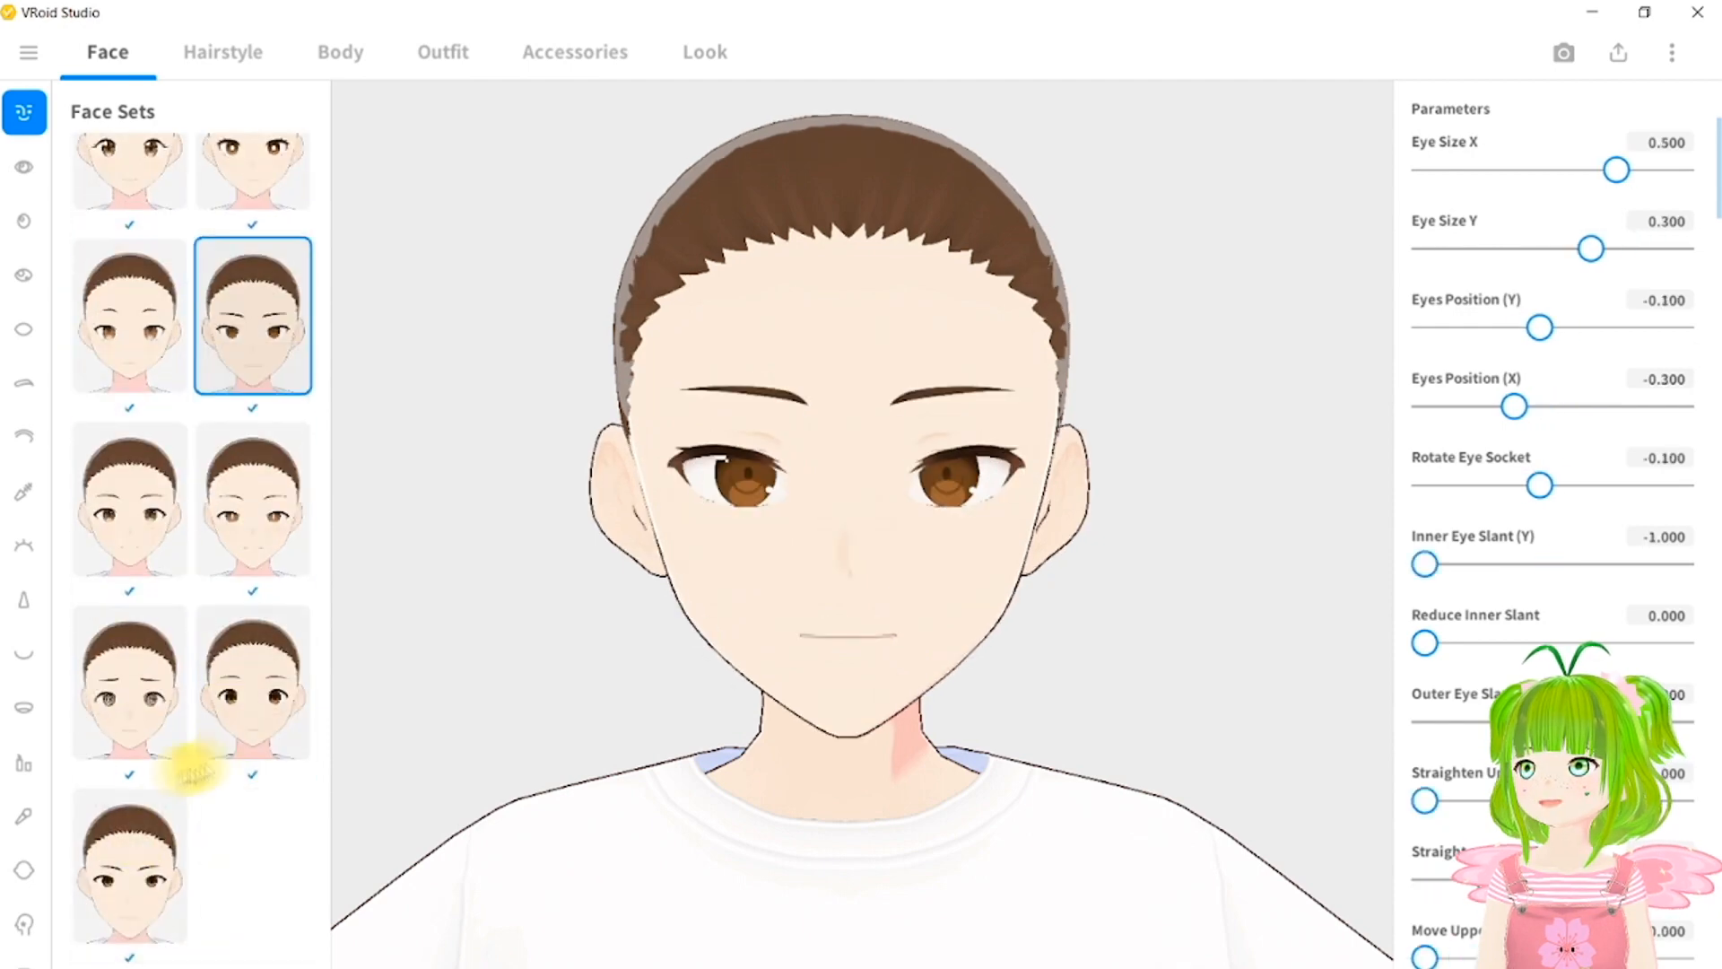
click(148, 834)
scroll(154, 707, up, 10)
click(153, 250)
click(123, 627)
Compare different eye set presets throughout the collection and apply one to the face.
click(24, 167)
click(116, 212)
click(142, 403)
click(135, 592)
scroll(208, 704, down, 1)
click(211, 706)
click(138, 871)
scroll(188, 879, down, 5)
click(254, 883)
scroll(243, 861, up, 10)
click(134, 408)
Try out iris presets and apply the one with a lighter lower half.
click(27, 221)
click(146, 480)
scroll(148, 495, down, 4)
click(246, 499)
Try eye highlight presets and apply a sparkly one with small white dots.
click(24, 275)
scroll(153, 668, down, 6)
click(260, 842)
scroll(169, 642, up, 8)
click(169, 642)
click(27, 331)
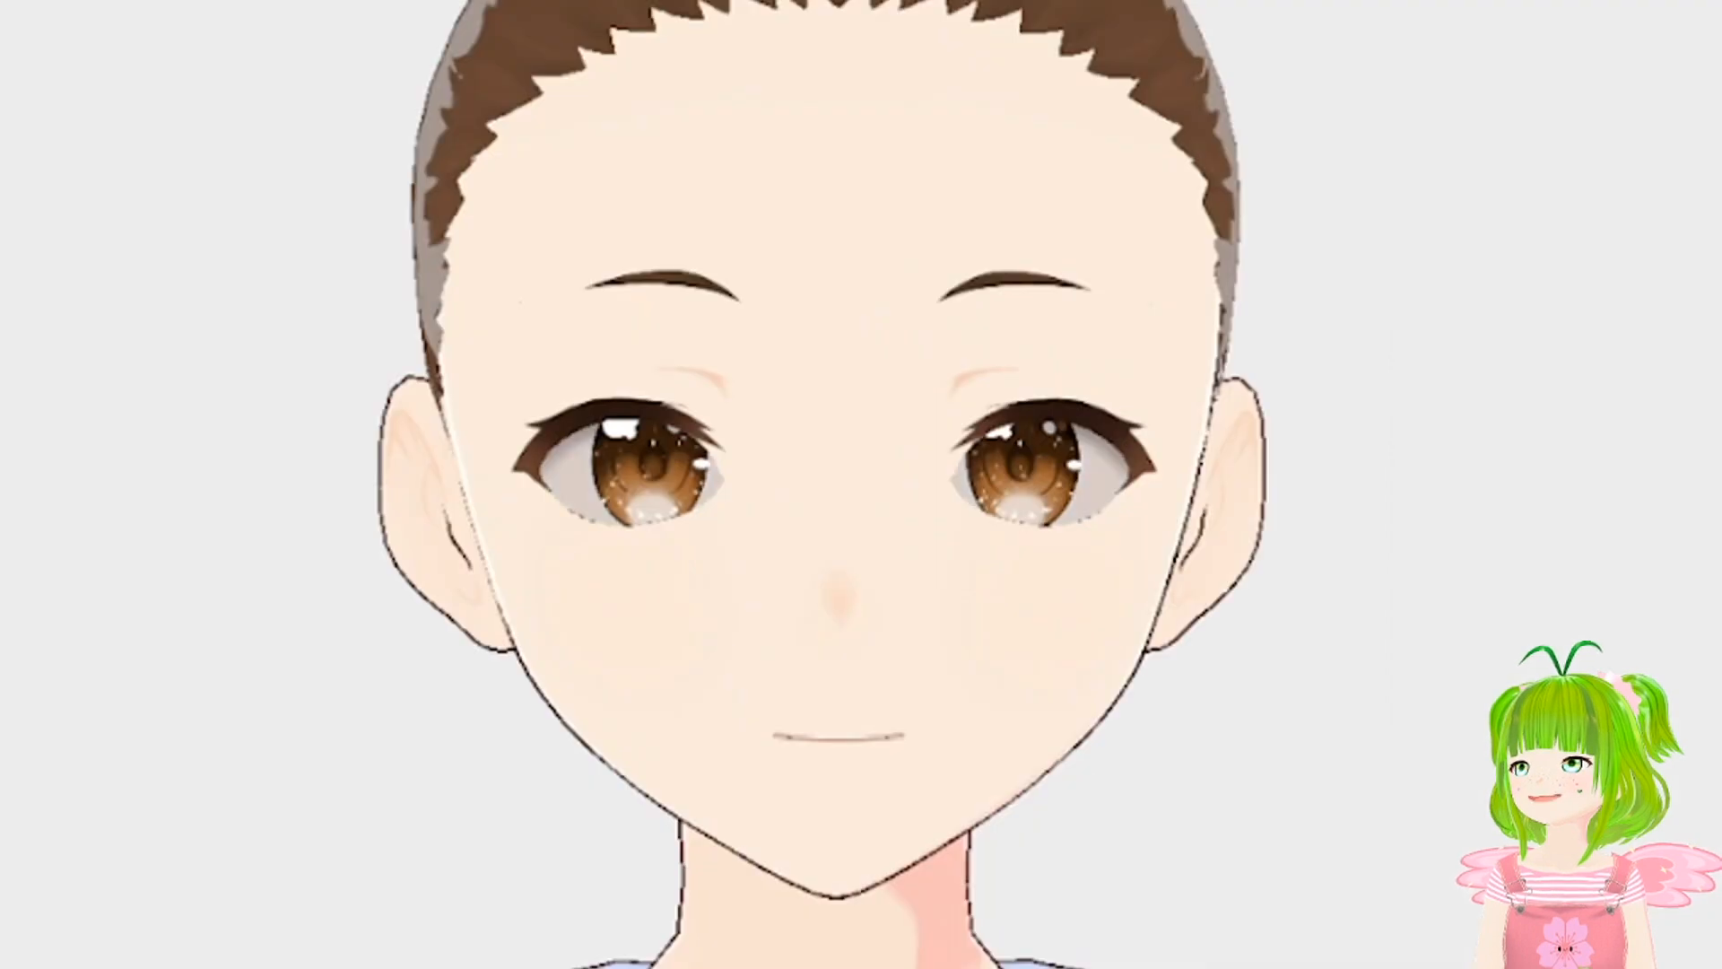
Recolor both irises together, trying orange #FF770D and cyan #0DFFFD.
click(27, 222)
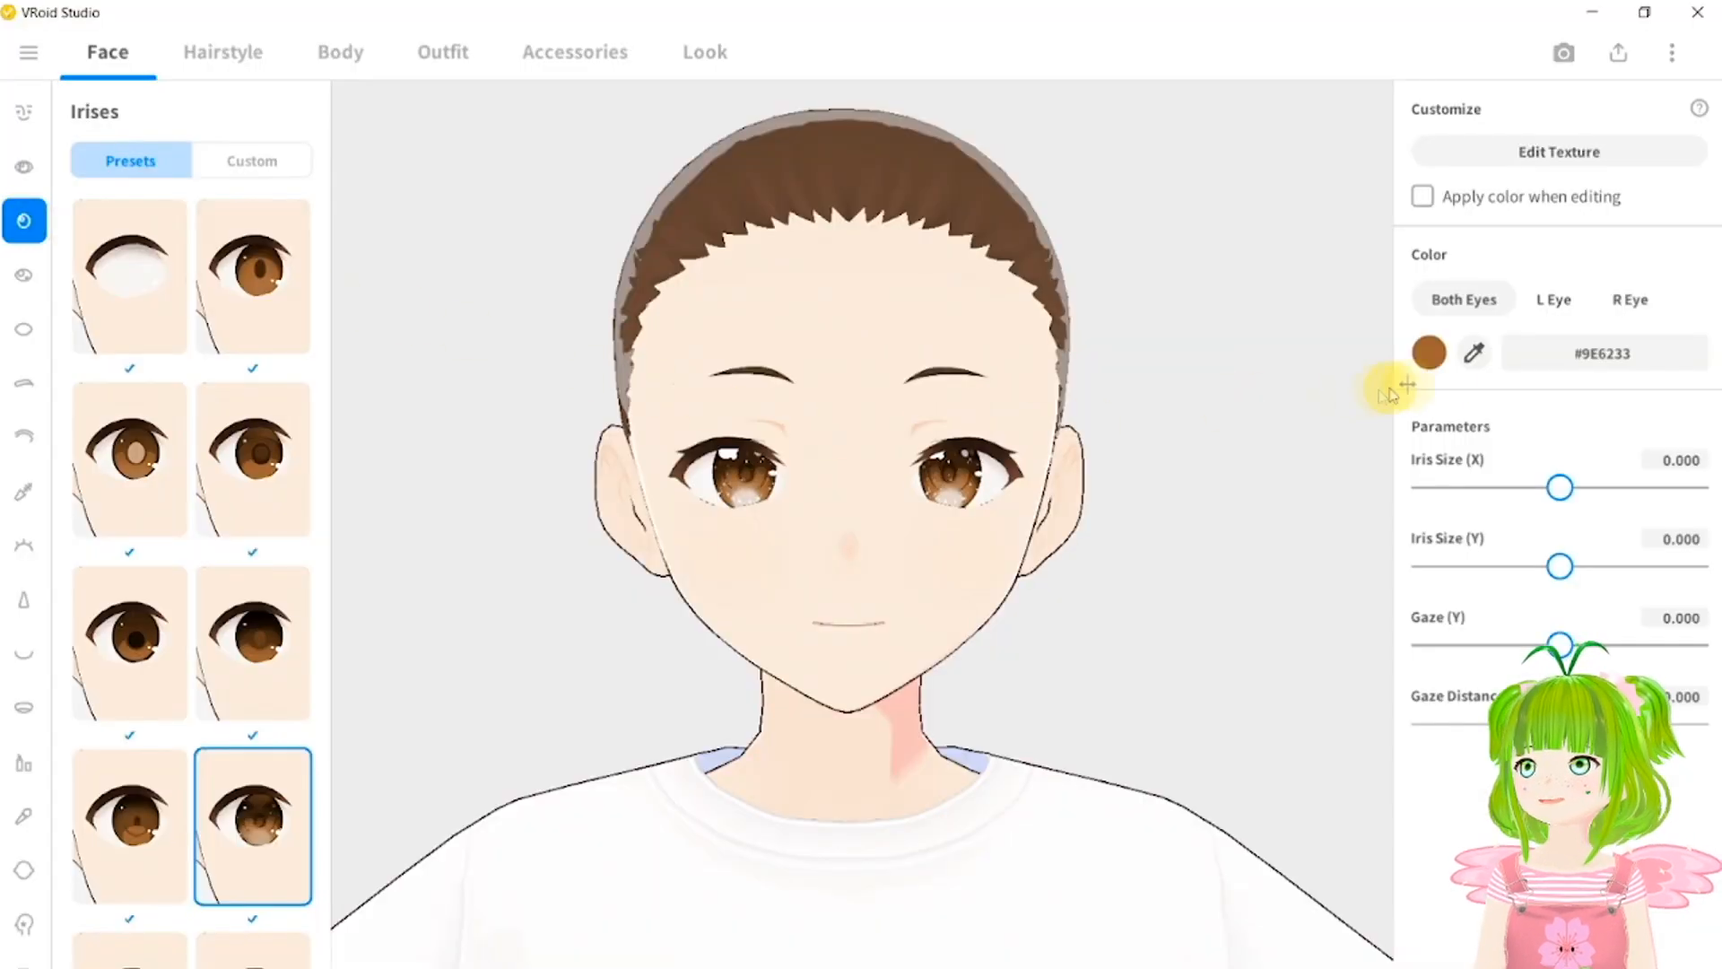
click(1437, 357)
drag(1388, 427, 1417, 377)
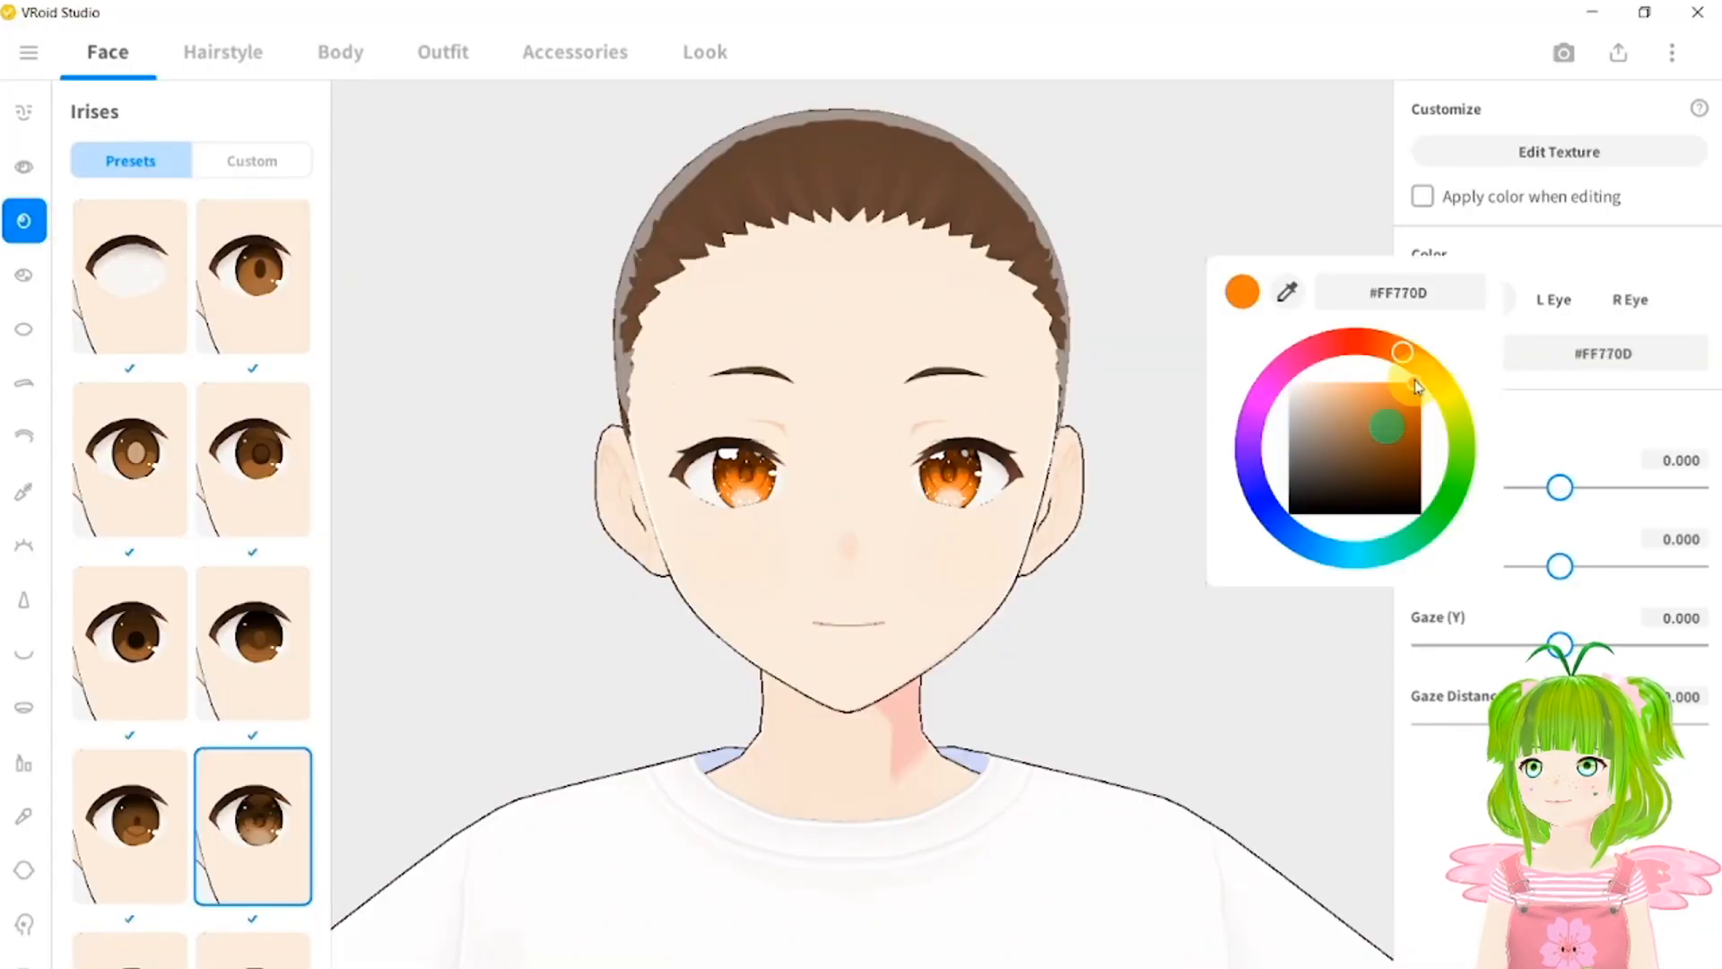
Give the eyes different colors, setting the L Eye iris to blue and the R Eye iris to green #56DA31.
click(1558, 308)
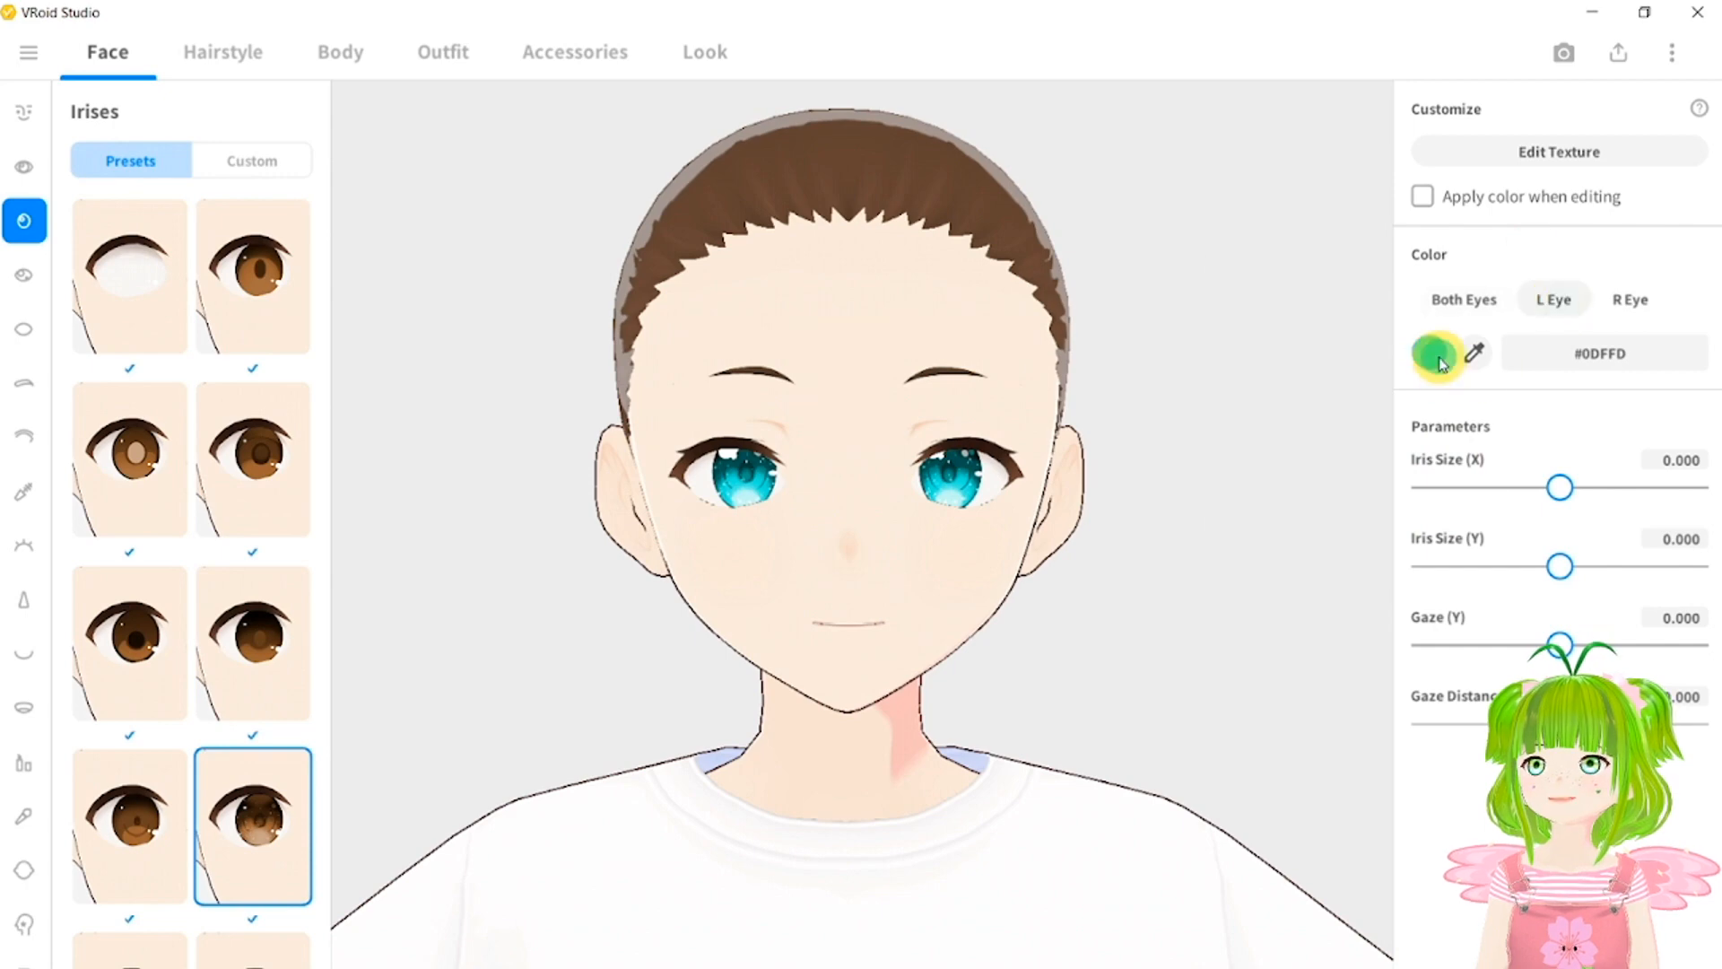
click(1437, 357)
drag(1364, 565, 1265, 553)
click(1605, 262)
click(1631, 300)
click(1430, 364)
drag(1388, 547, 1429, 533)
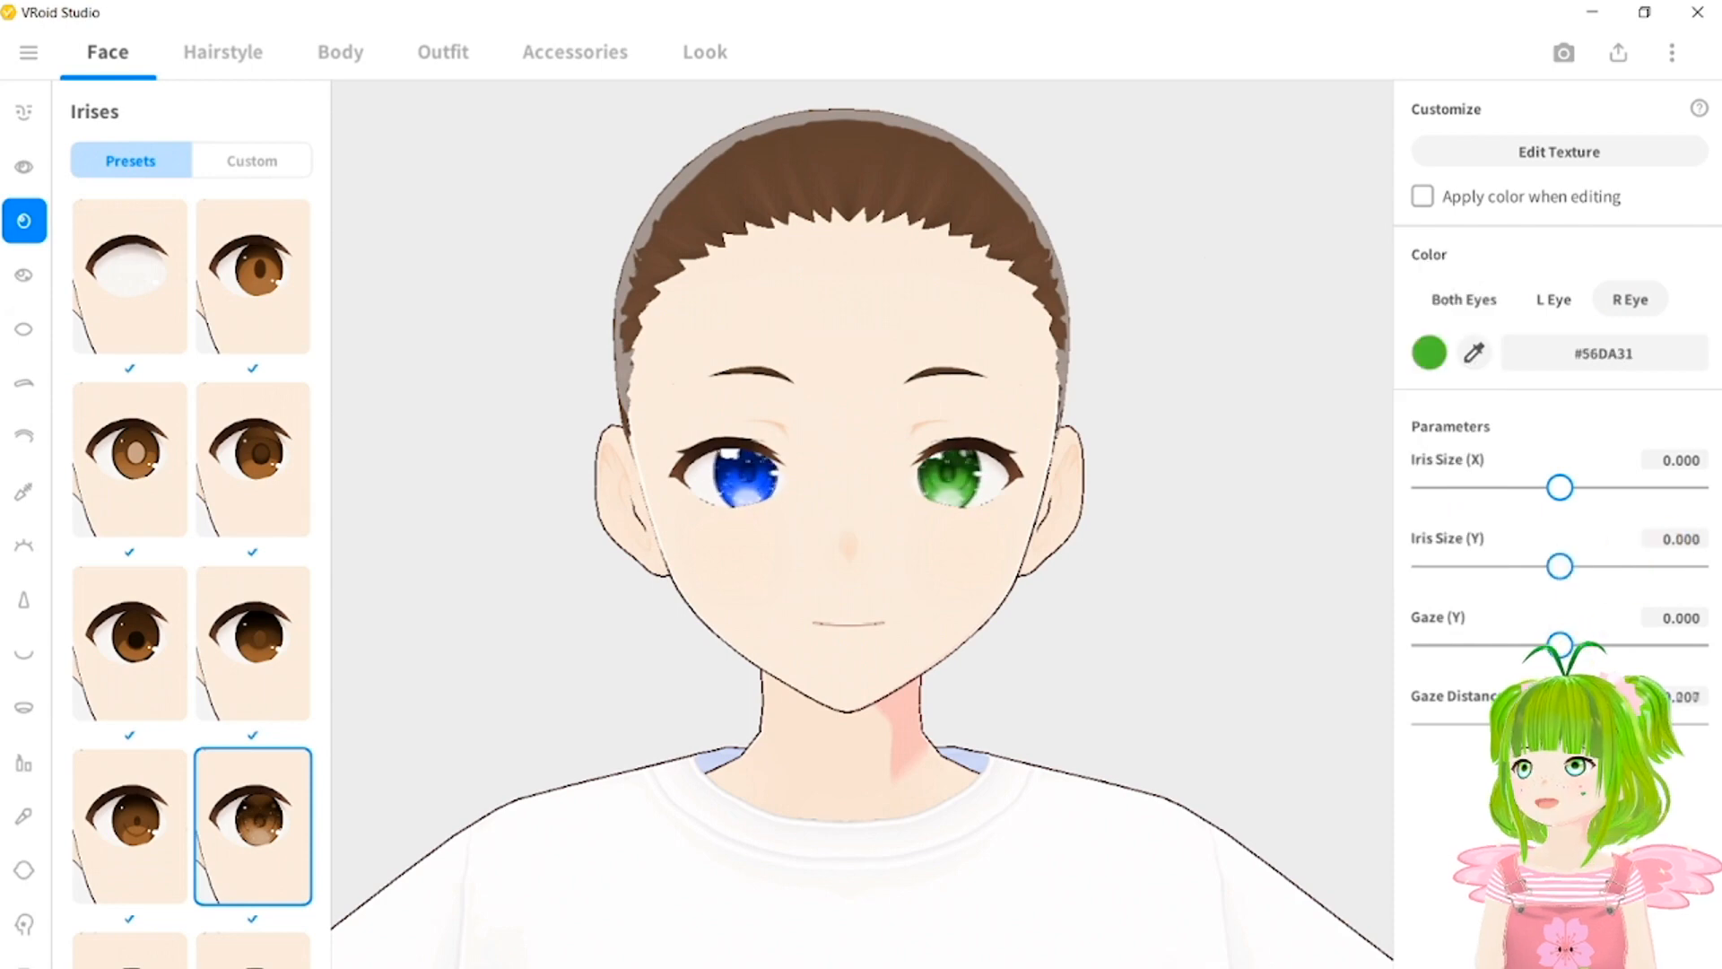
Try several eyebrow presets and apply the thicker, arched brows from near the end of the collection.
click(24, 329)
click(26, 385)
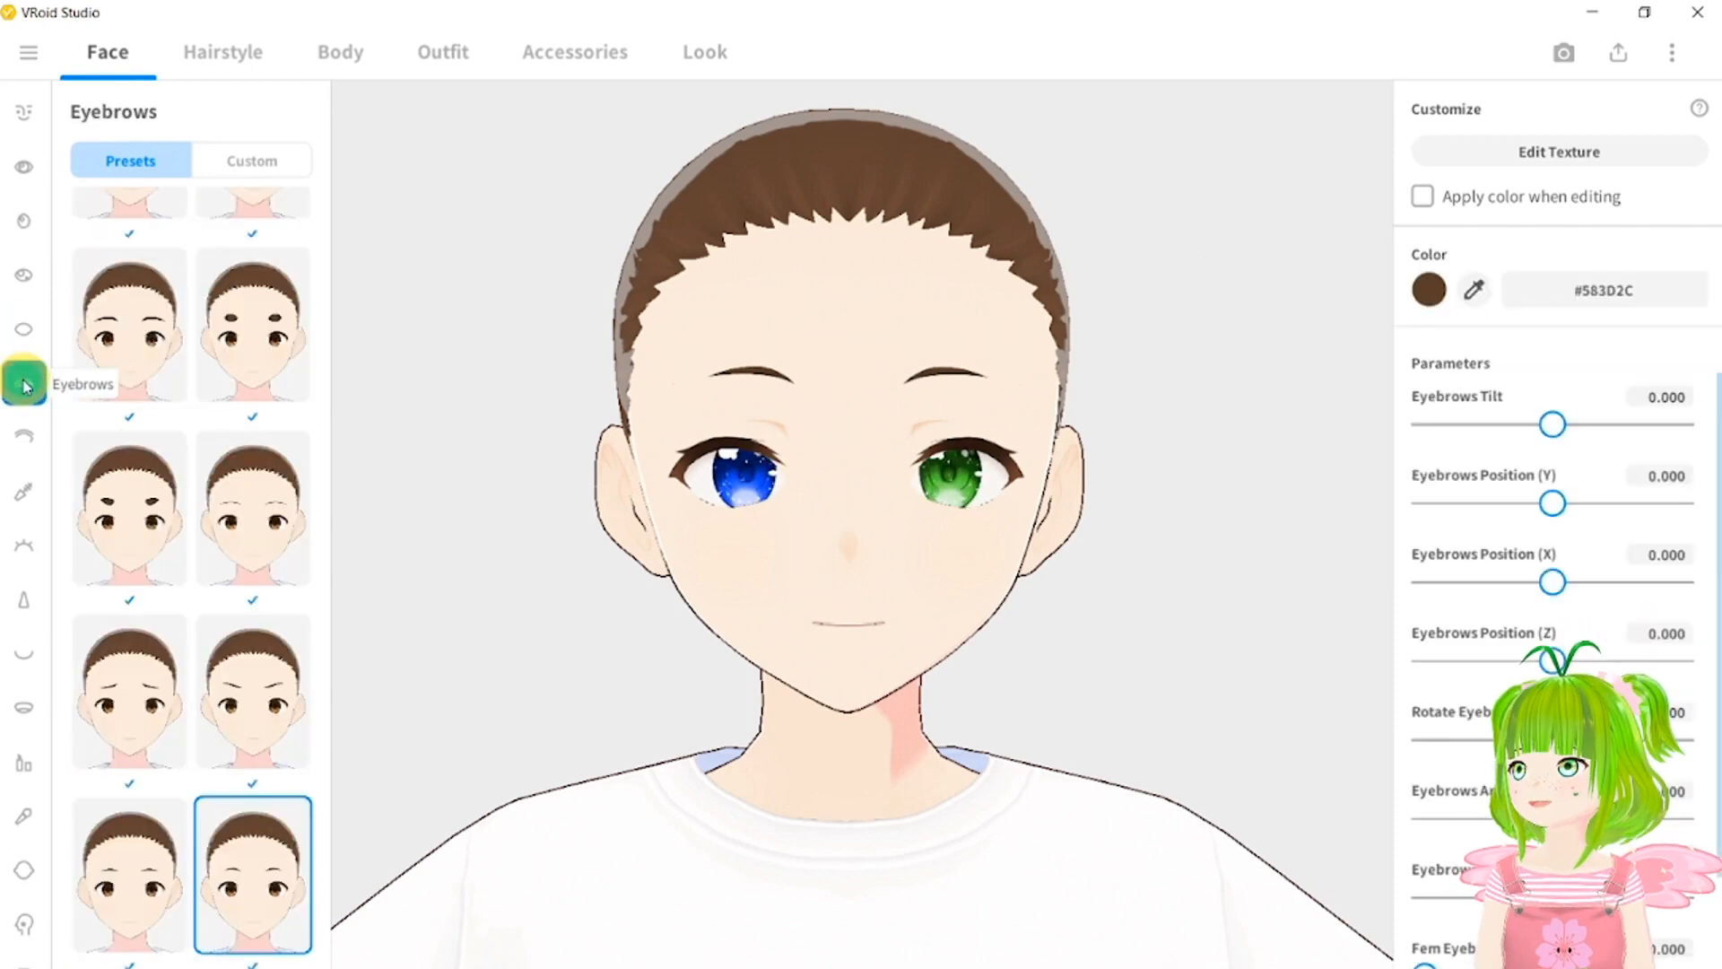
scroll(197, 657, down, 1)
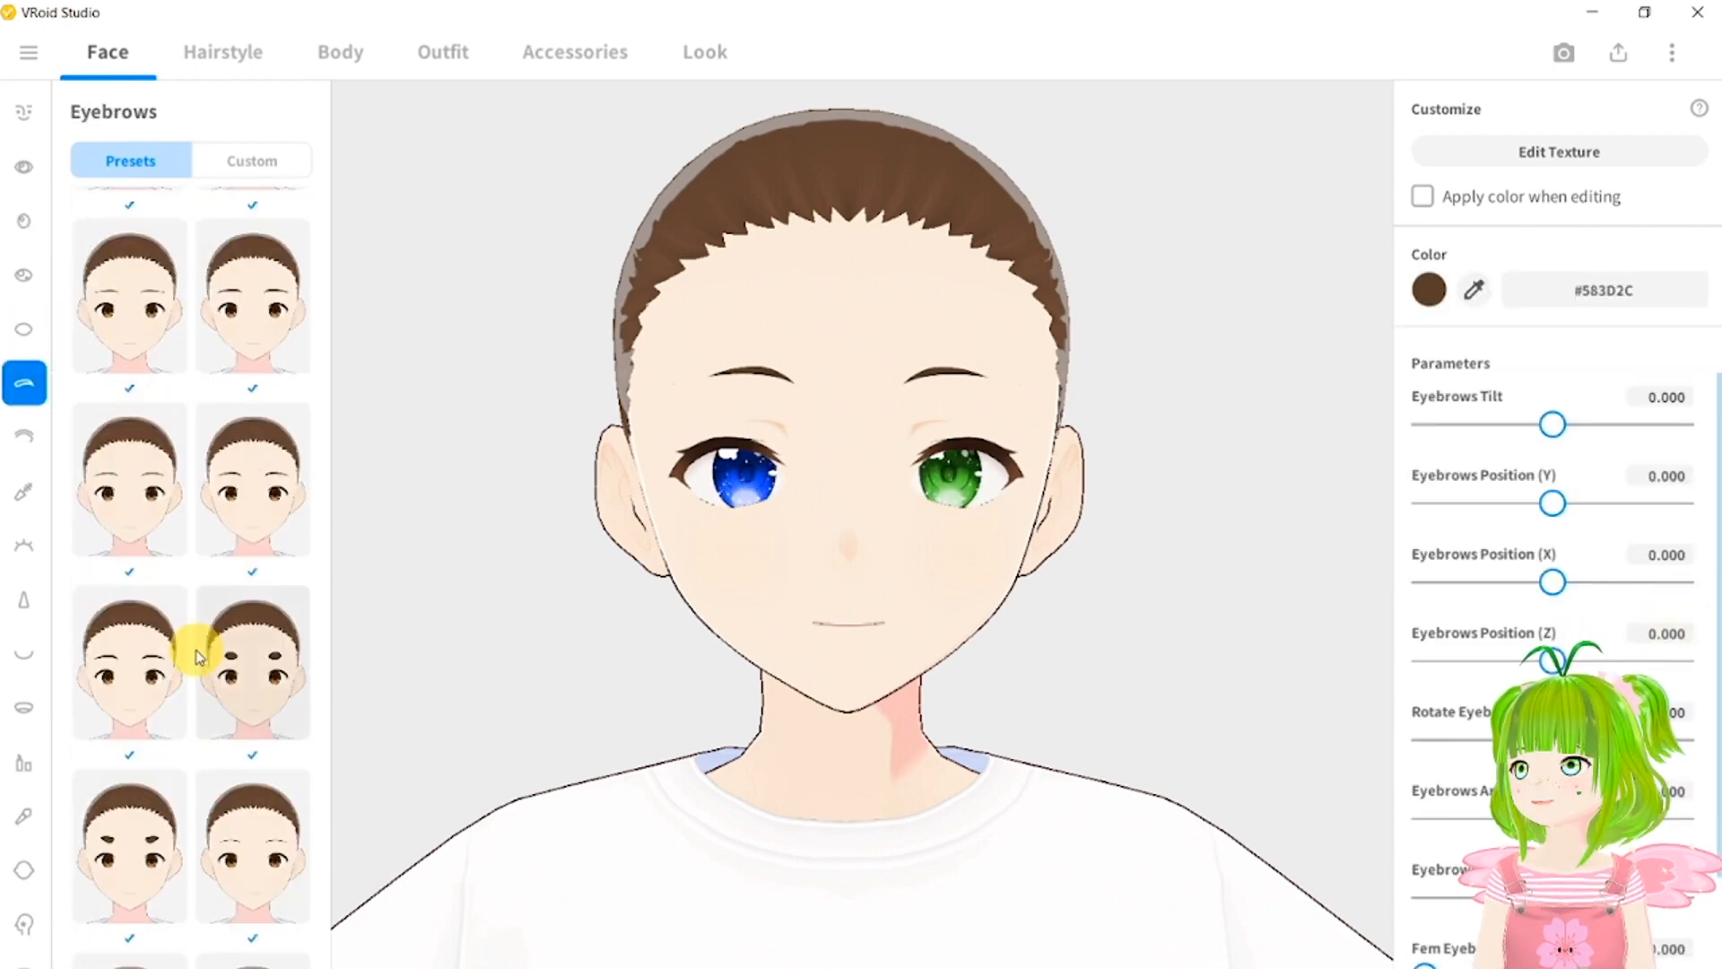
click(155, 473)
click(261, 538)
scroll(265, 549, down, 5)
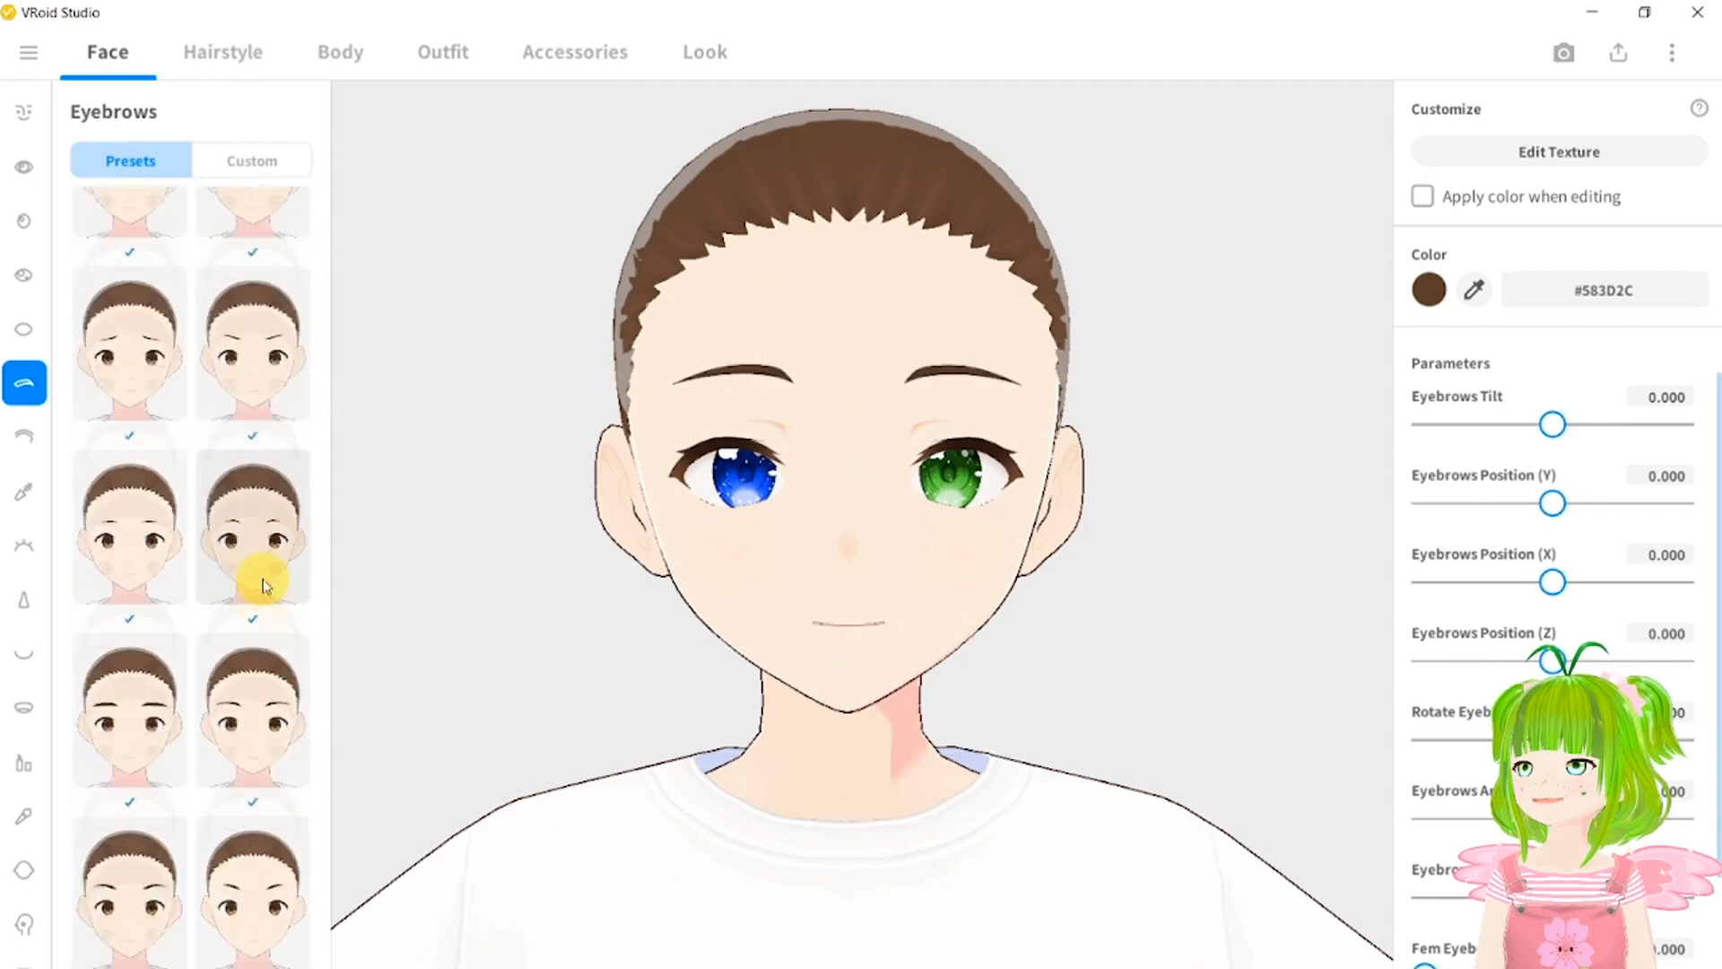
click(156, 705)
click(252, 529)
click(164, 531)
Shape the eyebrows by increasing their tilt, lowering their Y position, and setting the arch to 0.183 and Fem Eyebrows to 0.120.
drag(1555, 426, 1620, 427)
drag(1553, 503, 1468, 505)
drag(1620, 426, 1658, 431)
drag(1468, 503, 1433, 505)
drag(1653, 425, 1627, 424)
scroll(1627, 425, down, 1)
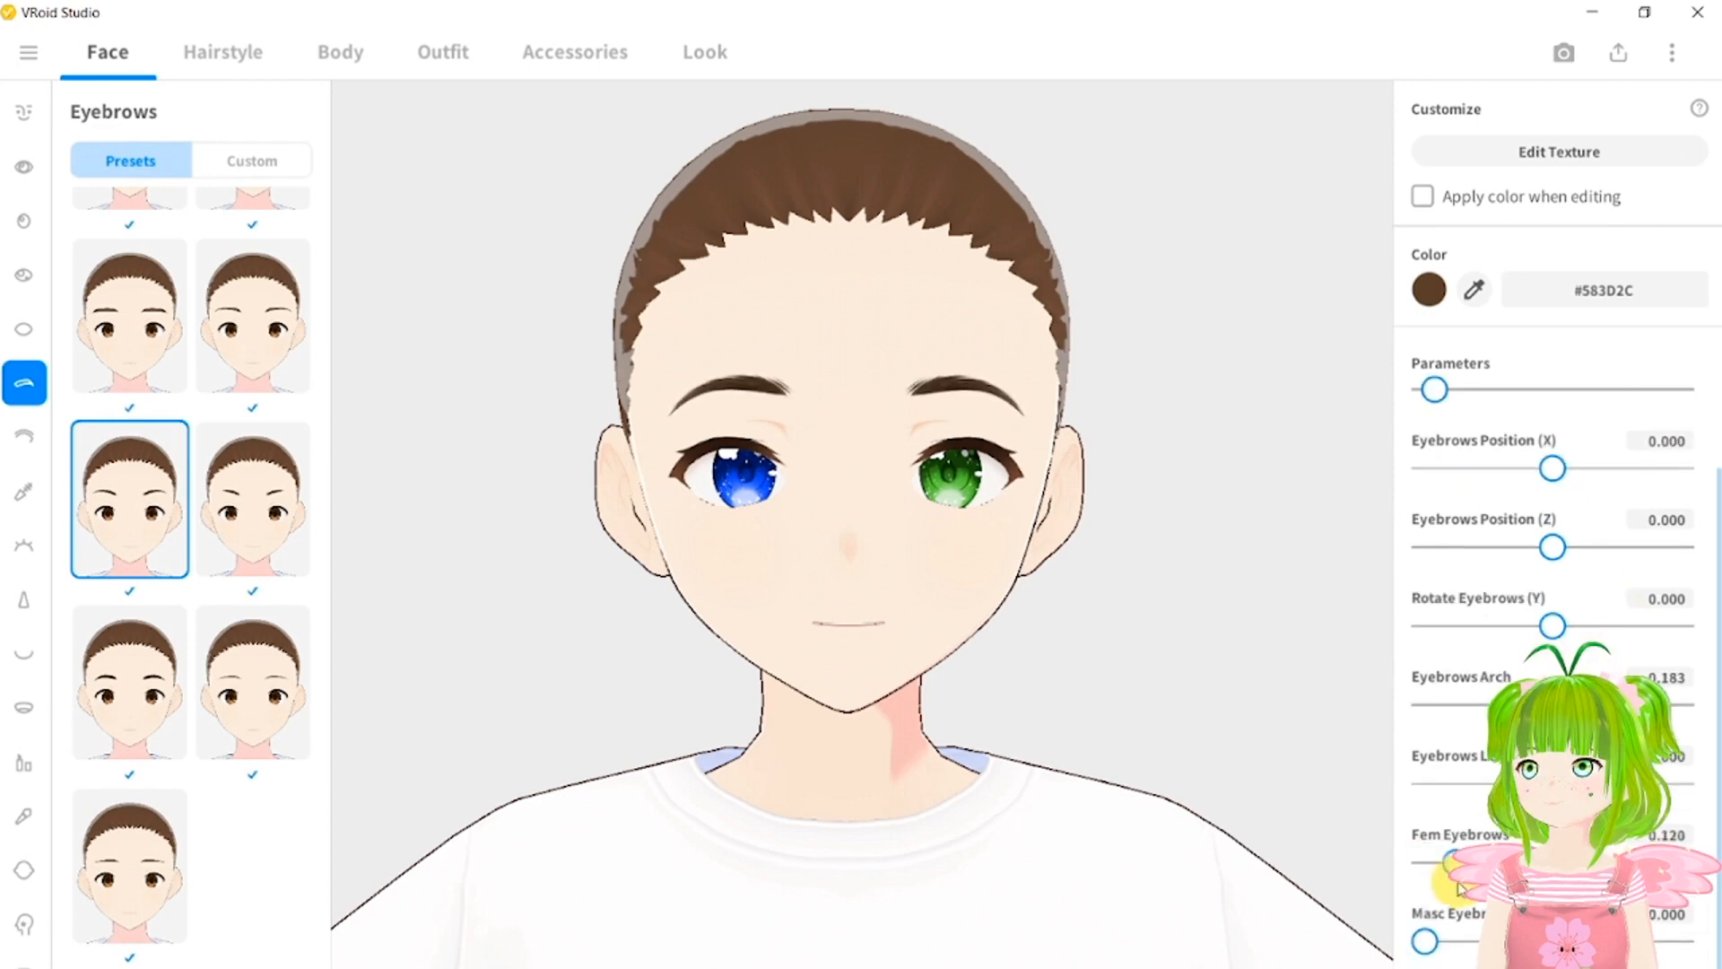
Compare the eyelid crease presets and apply the one following the first crease design.
click(24, 437)
click(166, 474)
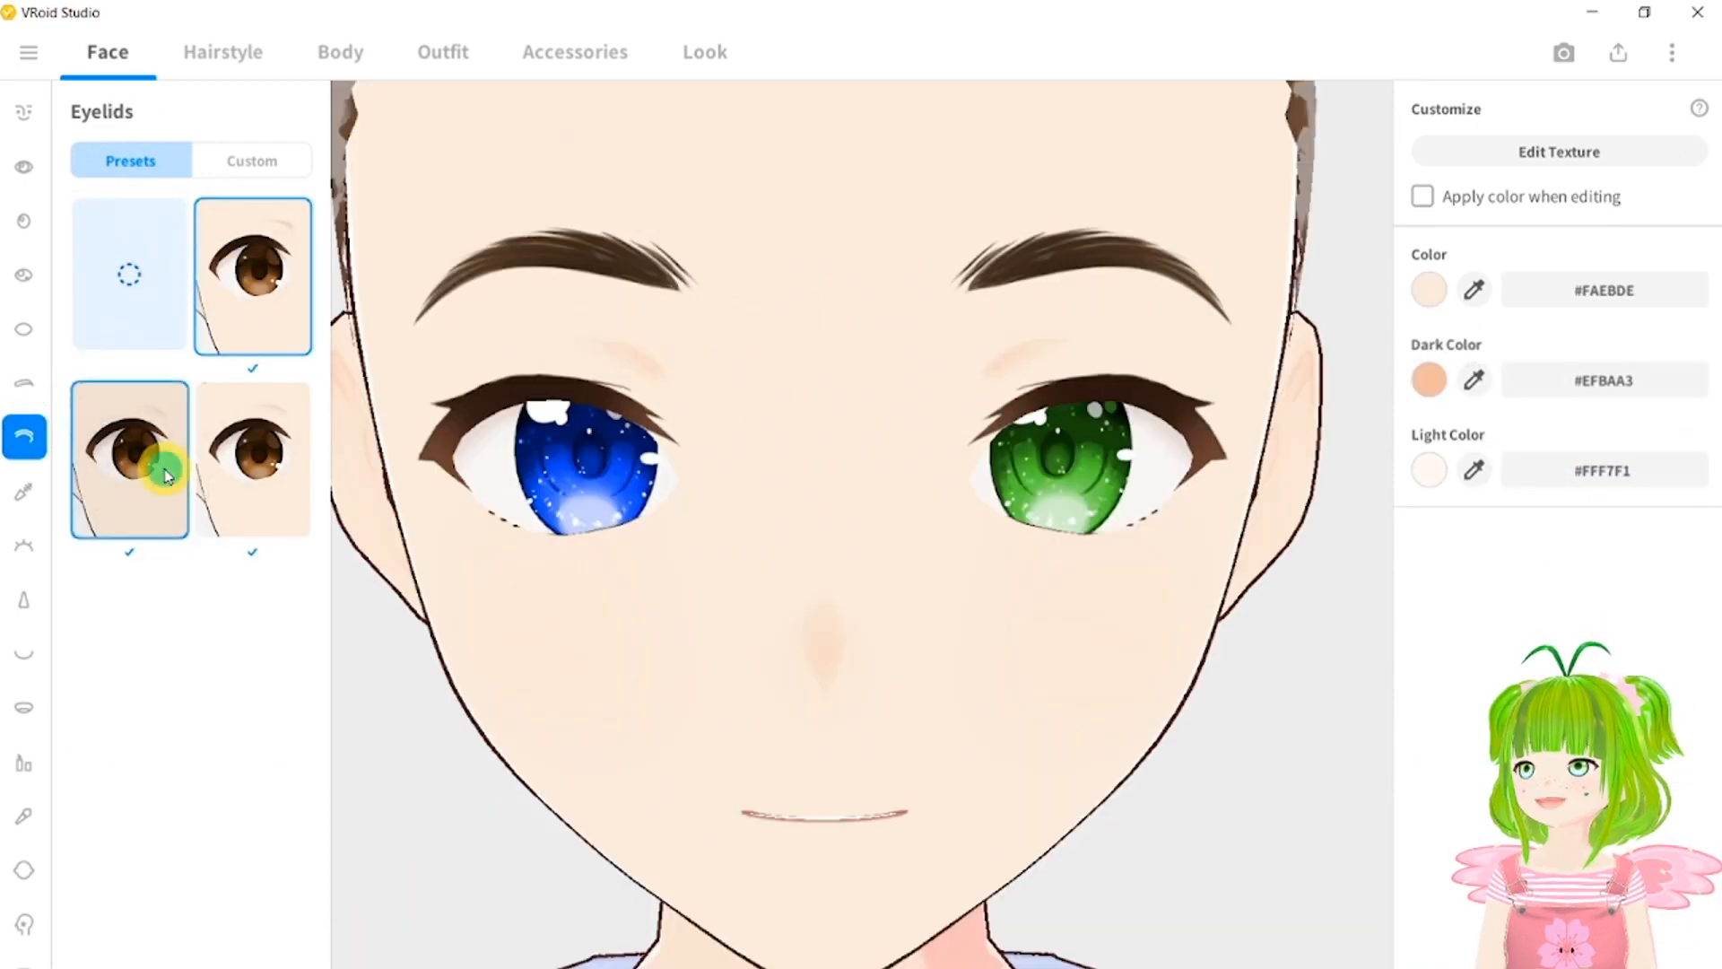
click(265, 472)
click(139, 453)
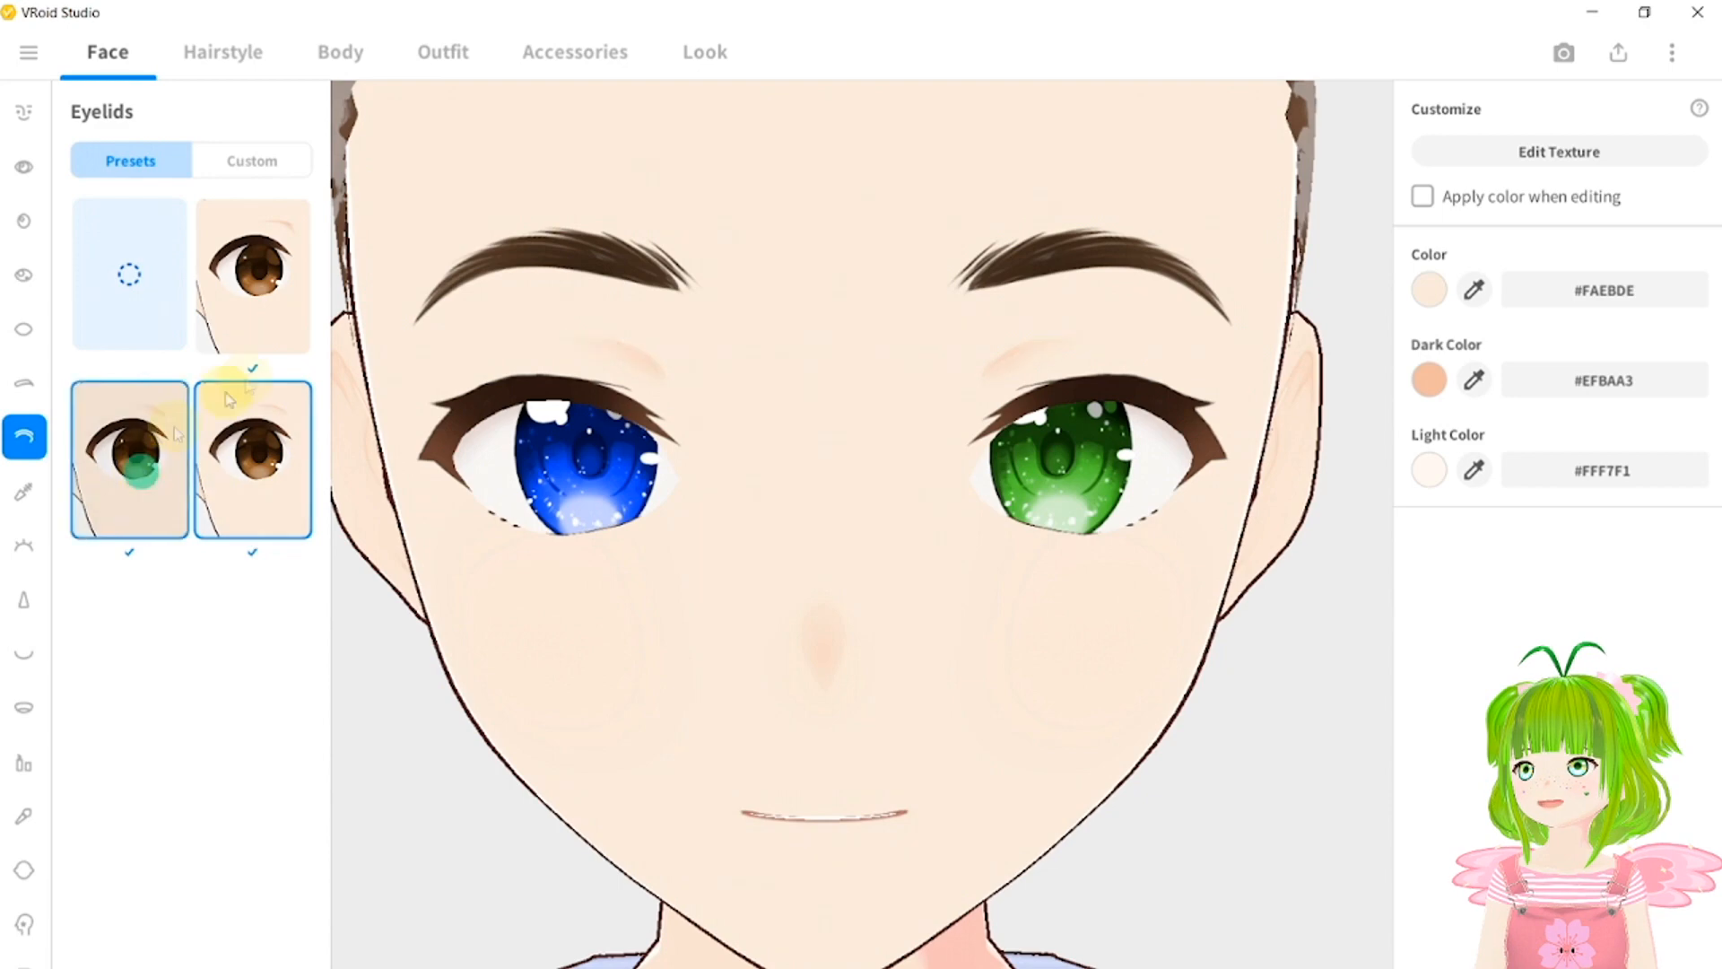
click(287, 300)
click(166, 450)
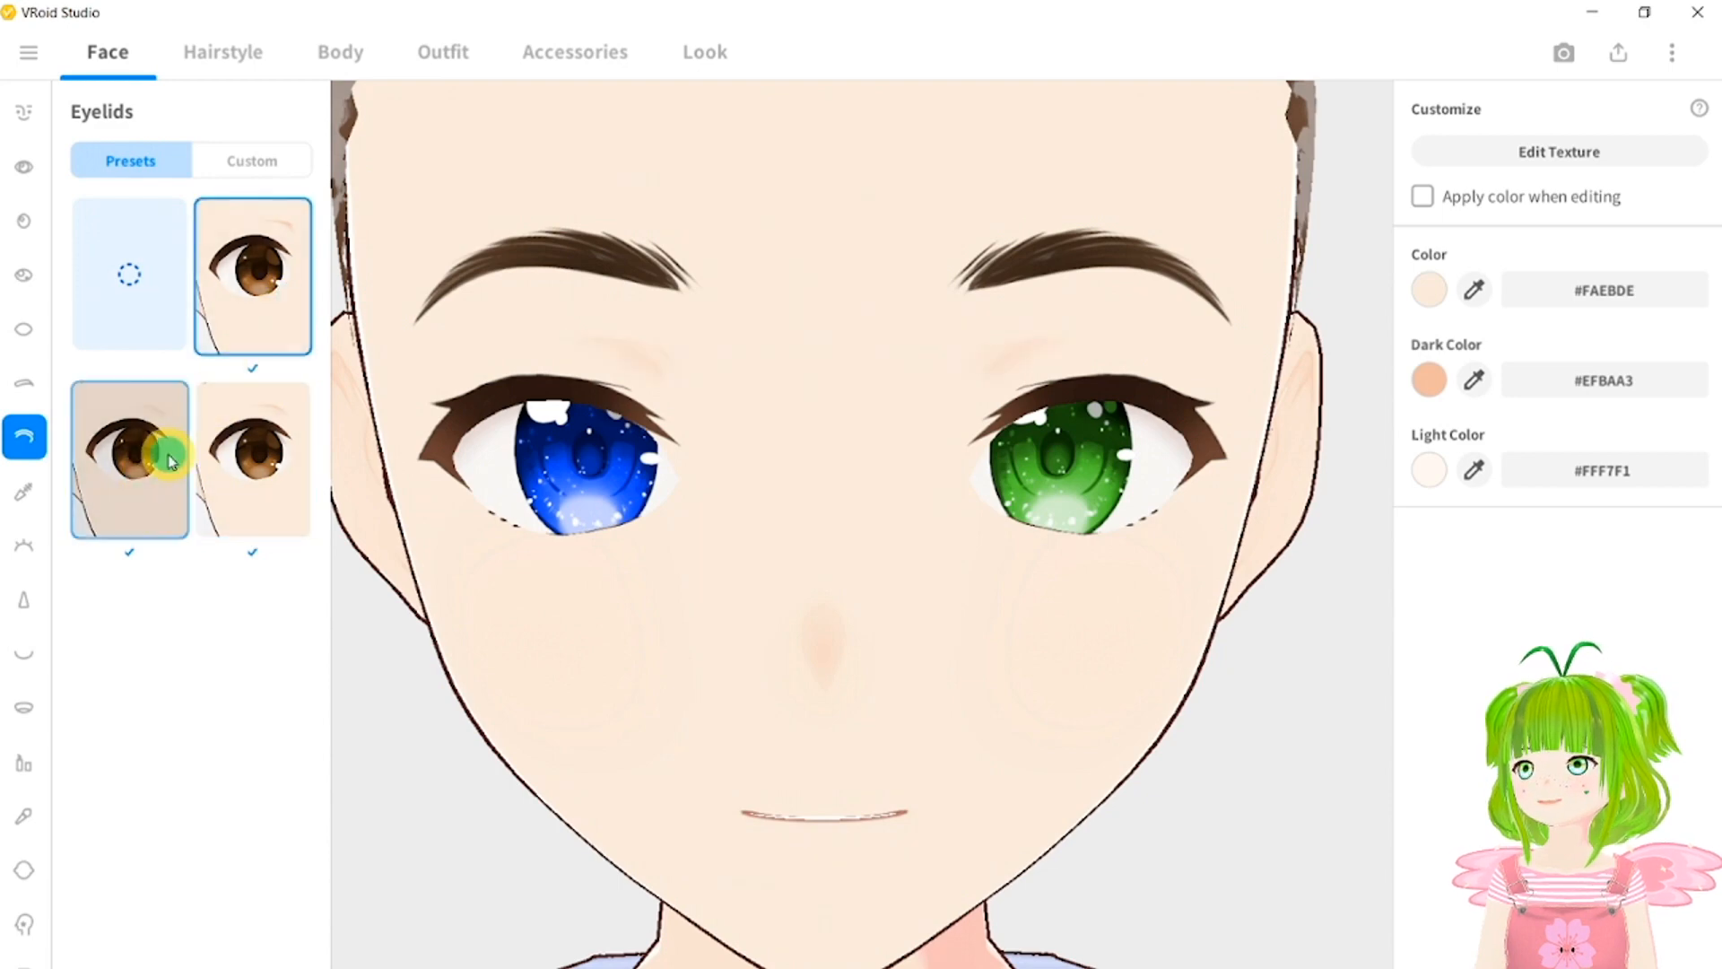
Choose an eyeliner preset with small lower lashes and apply the thick, spiky eyelash preset.
click(24, 491)
click(164, 337)
click(240, 317)
click(147, 652)
scroll(146, 652, down, 2)
click(144, 660)
scroll(136, 821, down, 2)
click(132, 819)
click(25, 549)
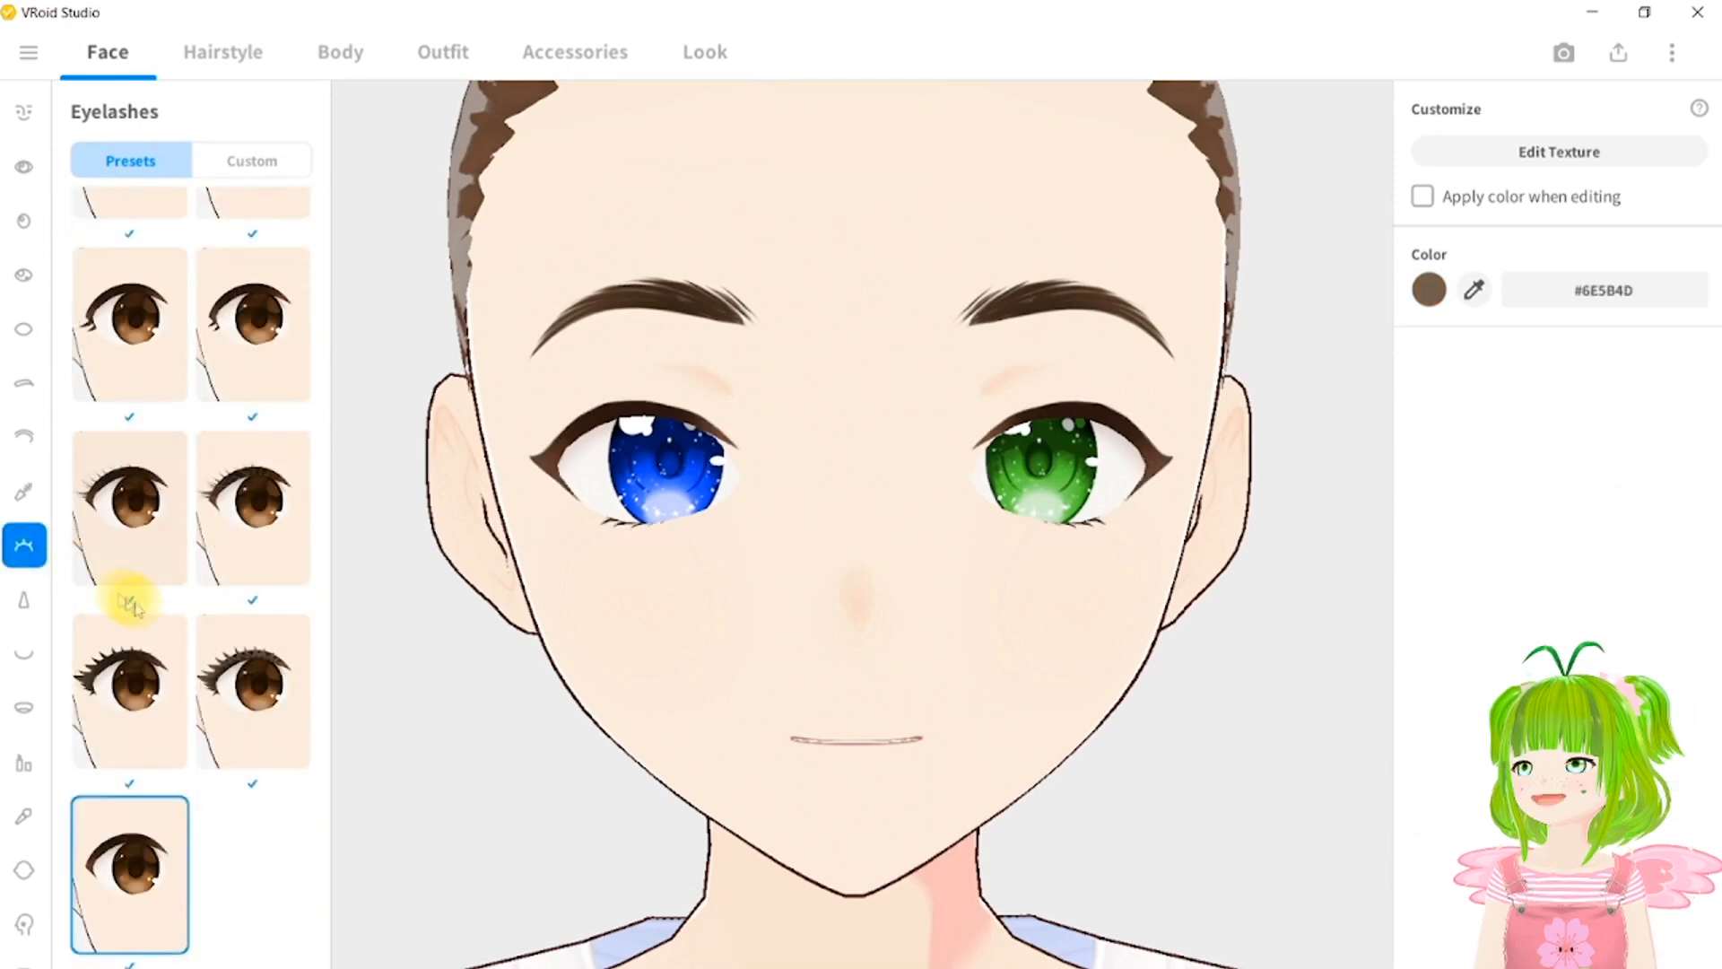
click(146, 694)
Adjust the nose profile, trying a Nose Size of 0.614 and setting Nose Base Prominence to 0.381.
click(36, 610)
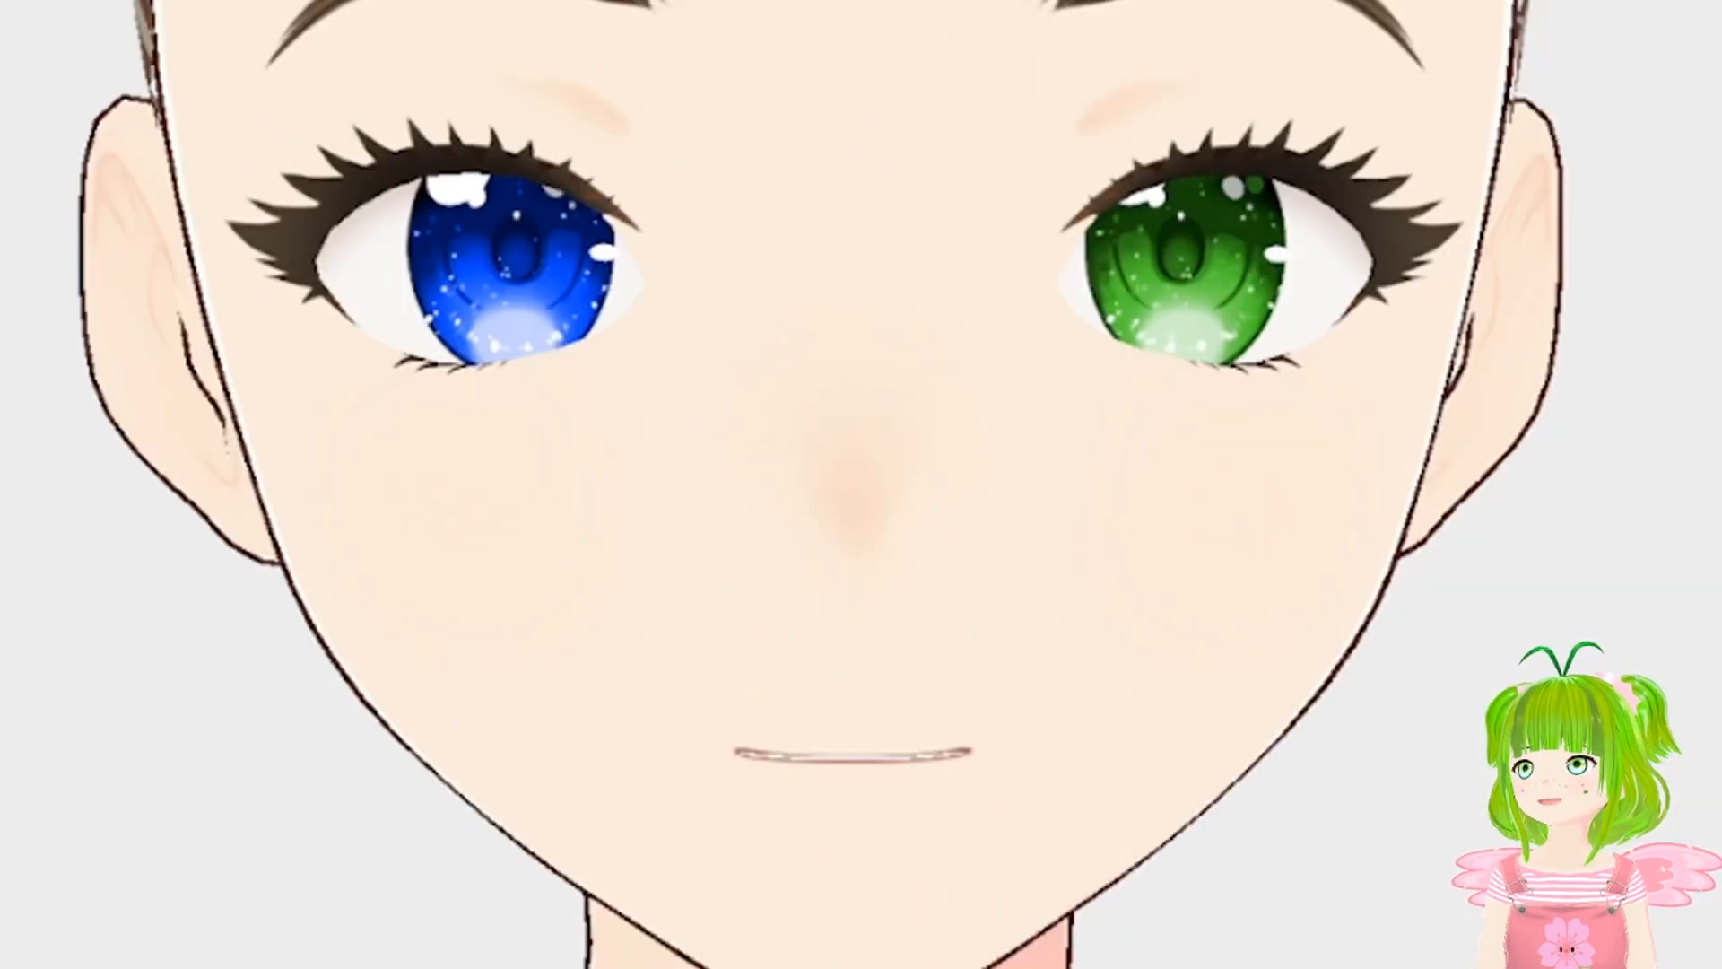
click(1633, 601)
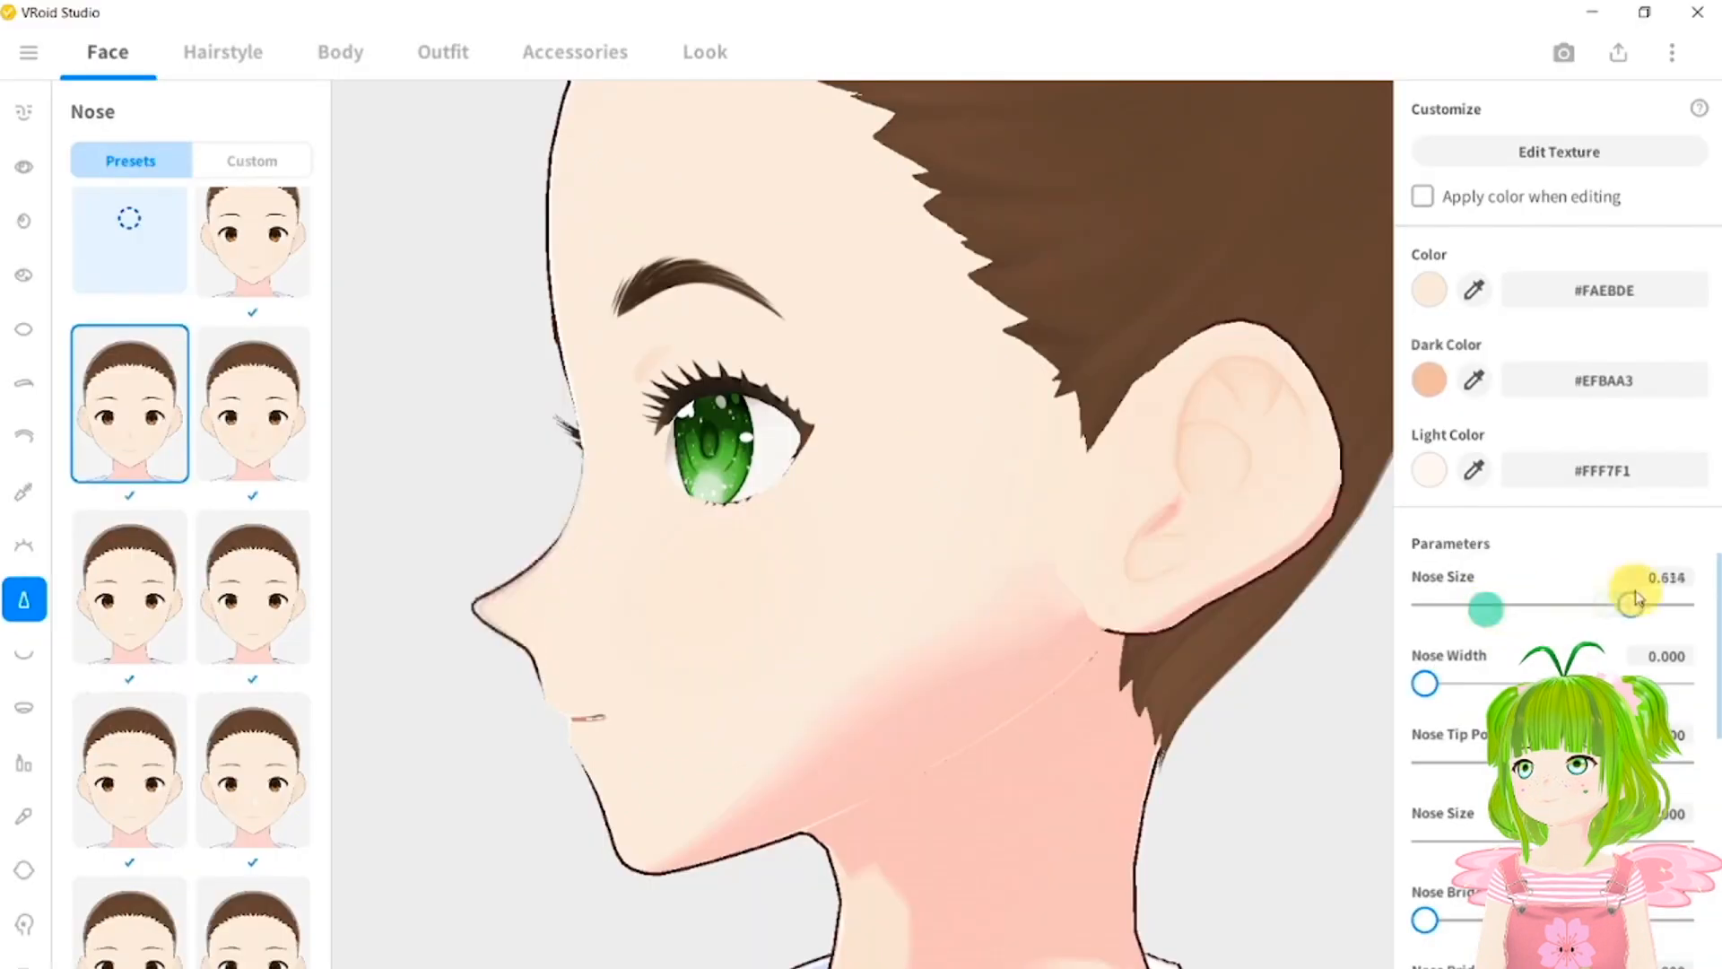
scroll(1459, 767, down, 4)
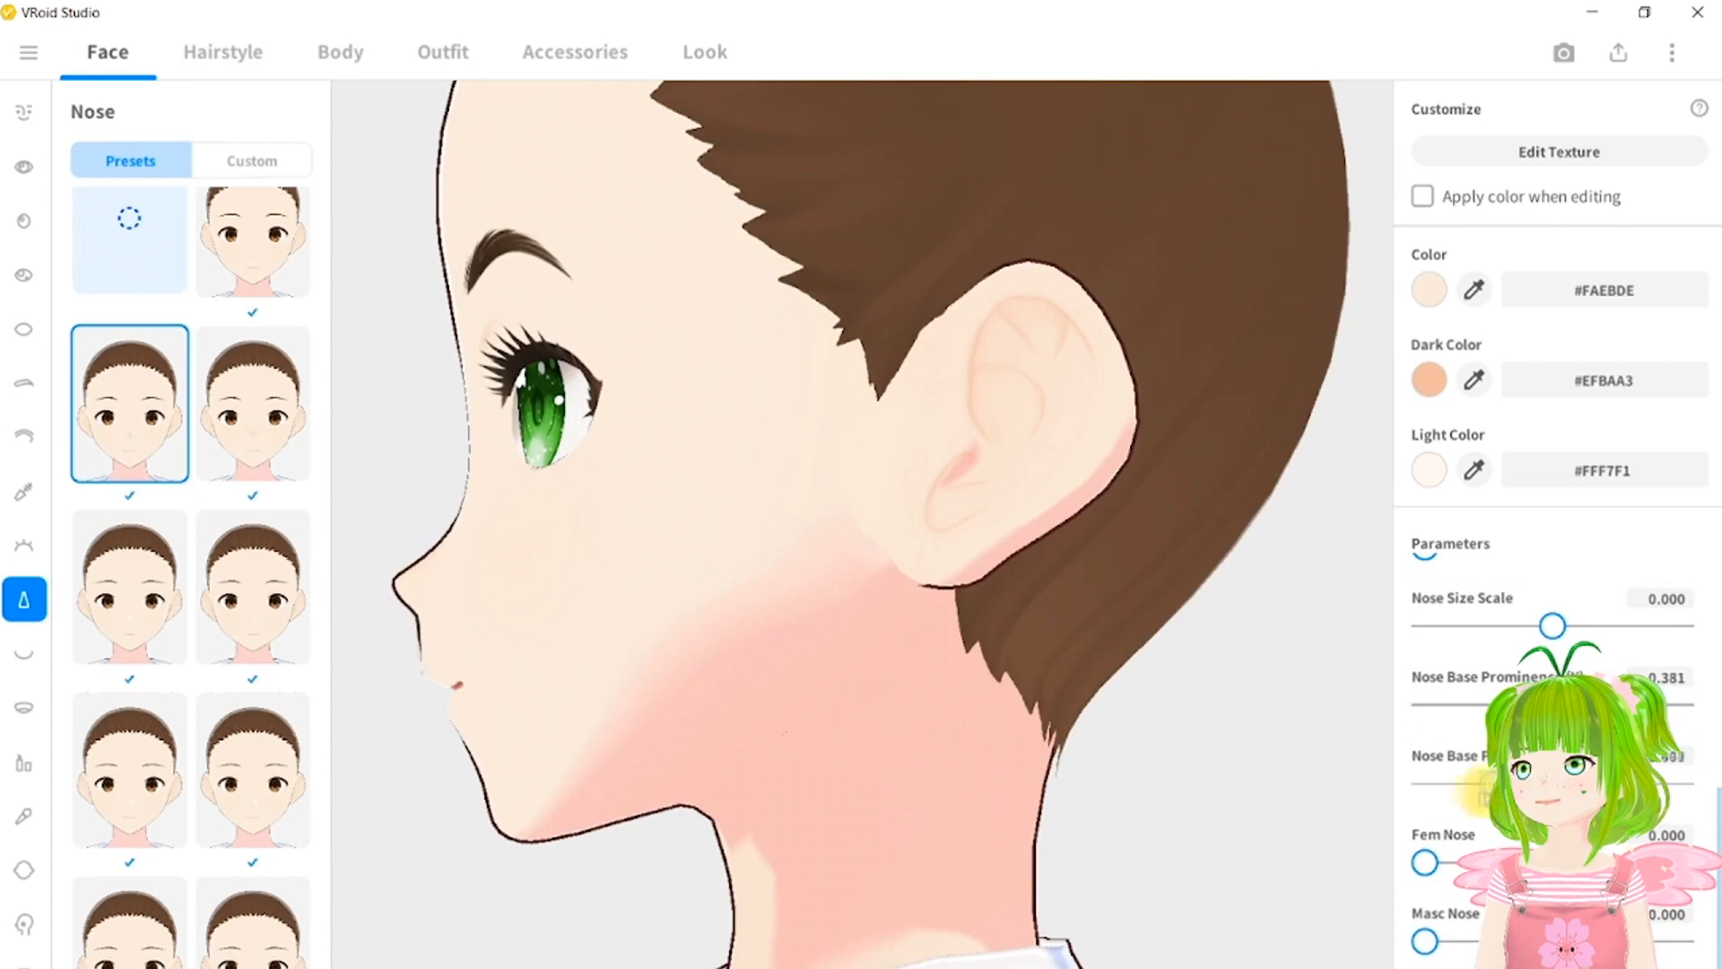
Adjust the mouth shape with Mouth Width 0.219 and Mouth Corners 0.359.
click(1555, 504)
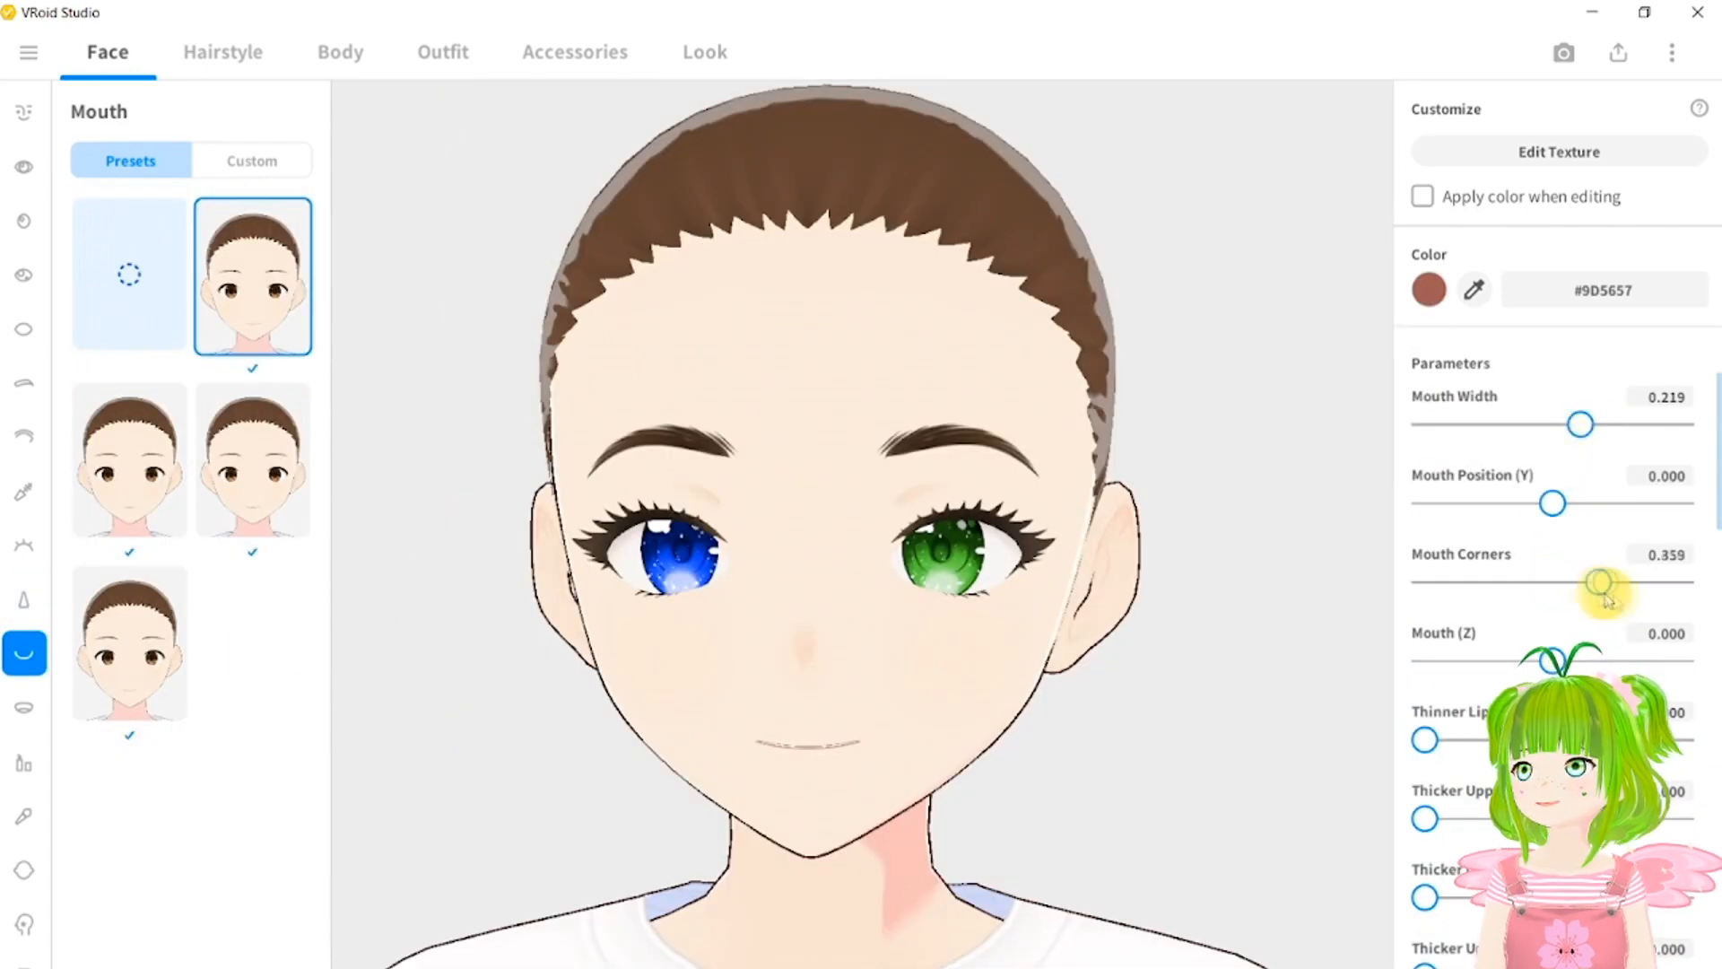
scroll(1525, 574, down, 3)
click(1427, 538)
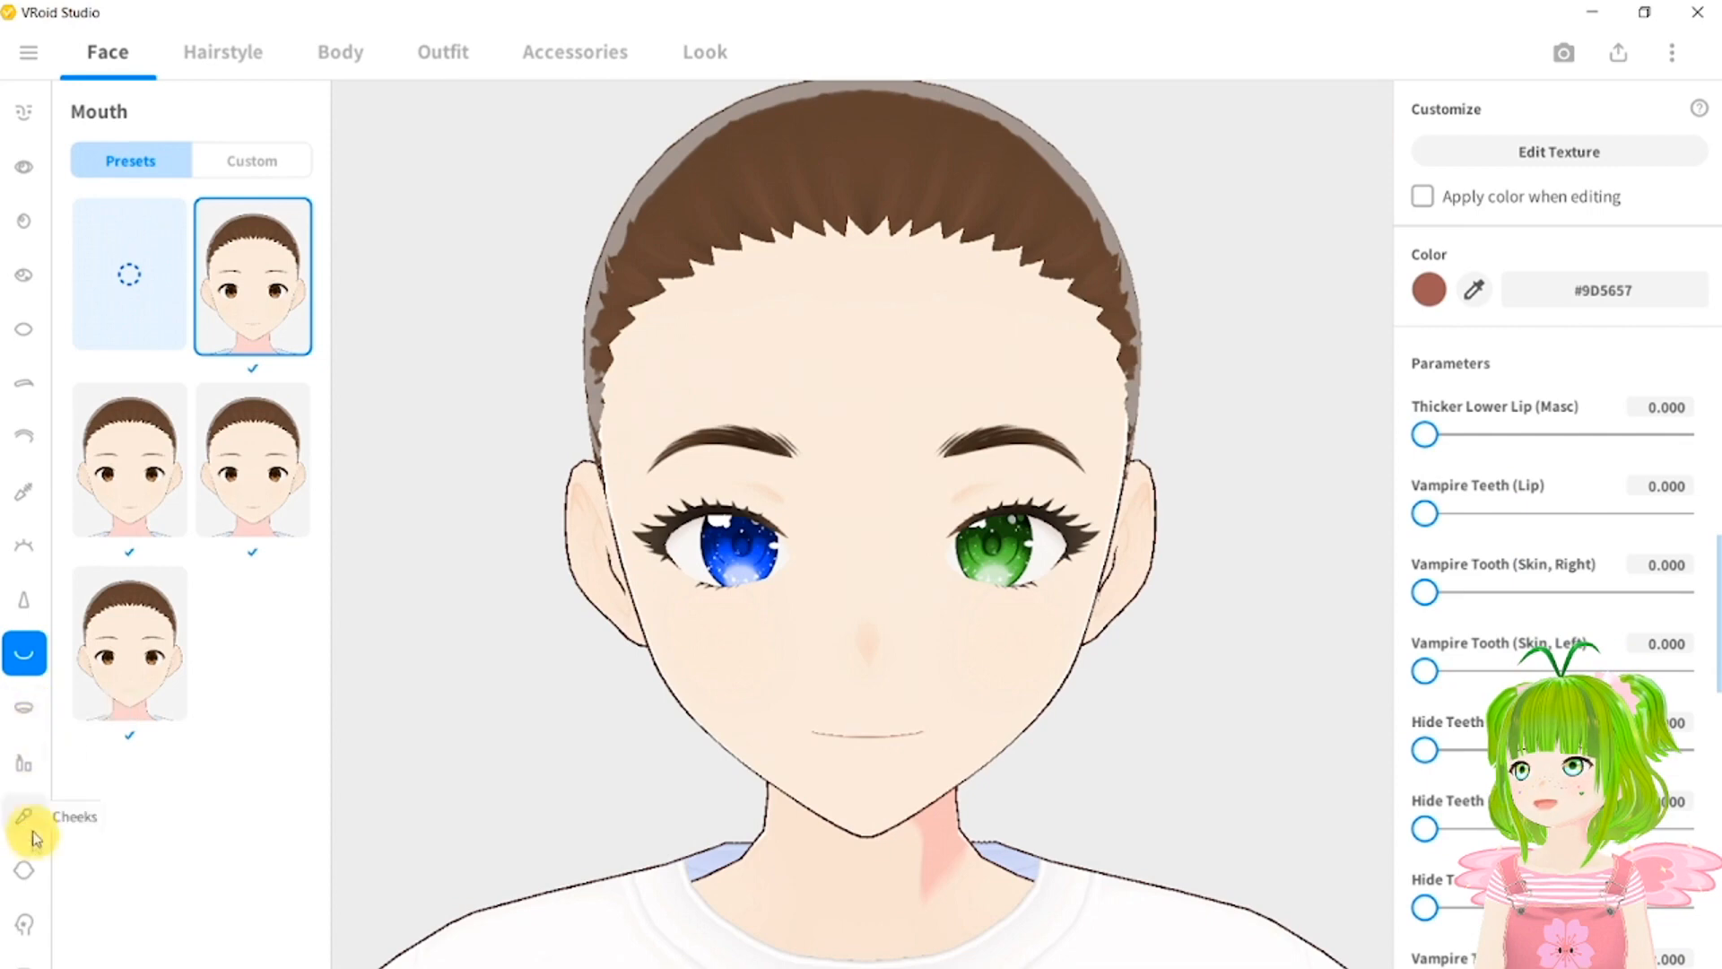
Open the mouth of the Neutral expression with a Mouth (Fem) setting in the Expression Editor.
scroll(25, 924, down, 1)
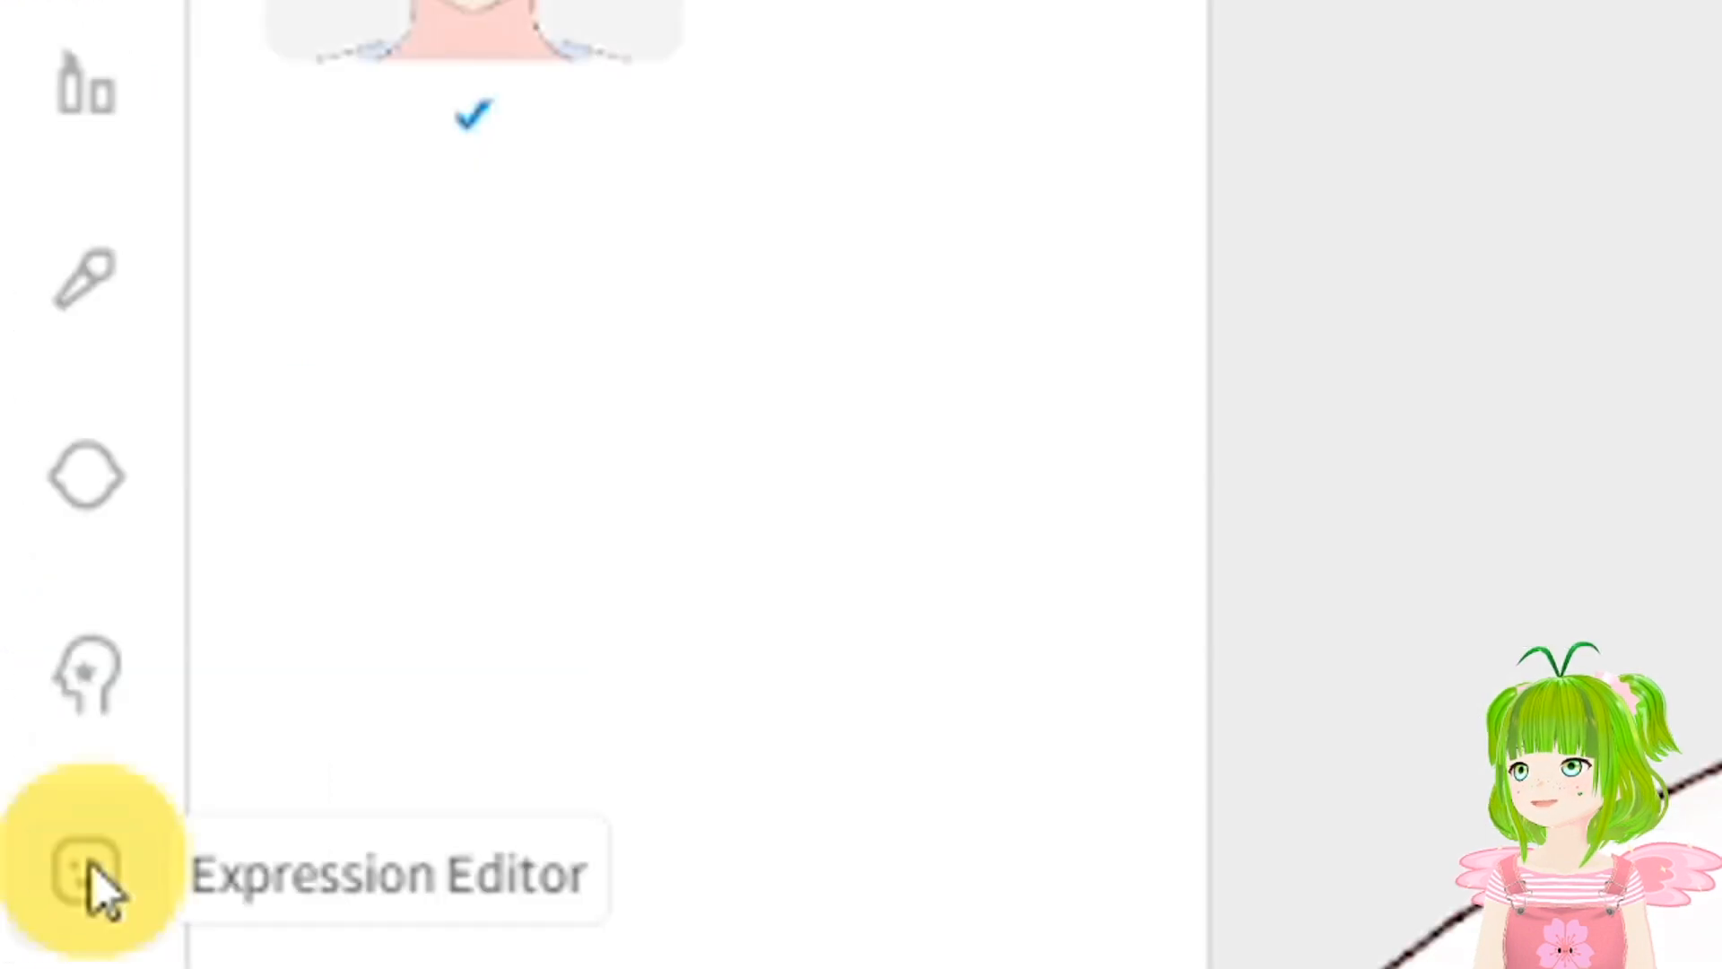
click(25, 942)
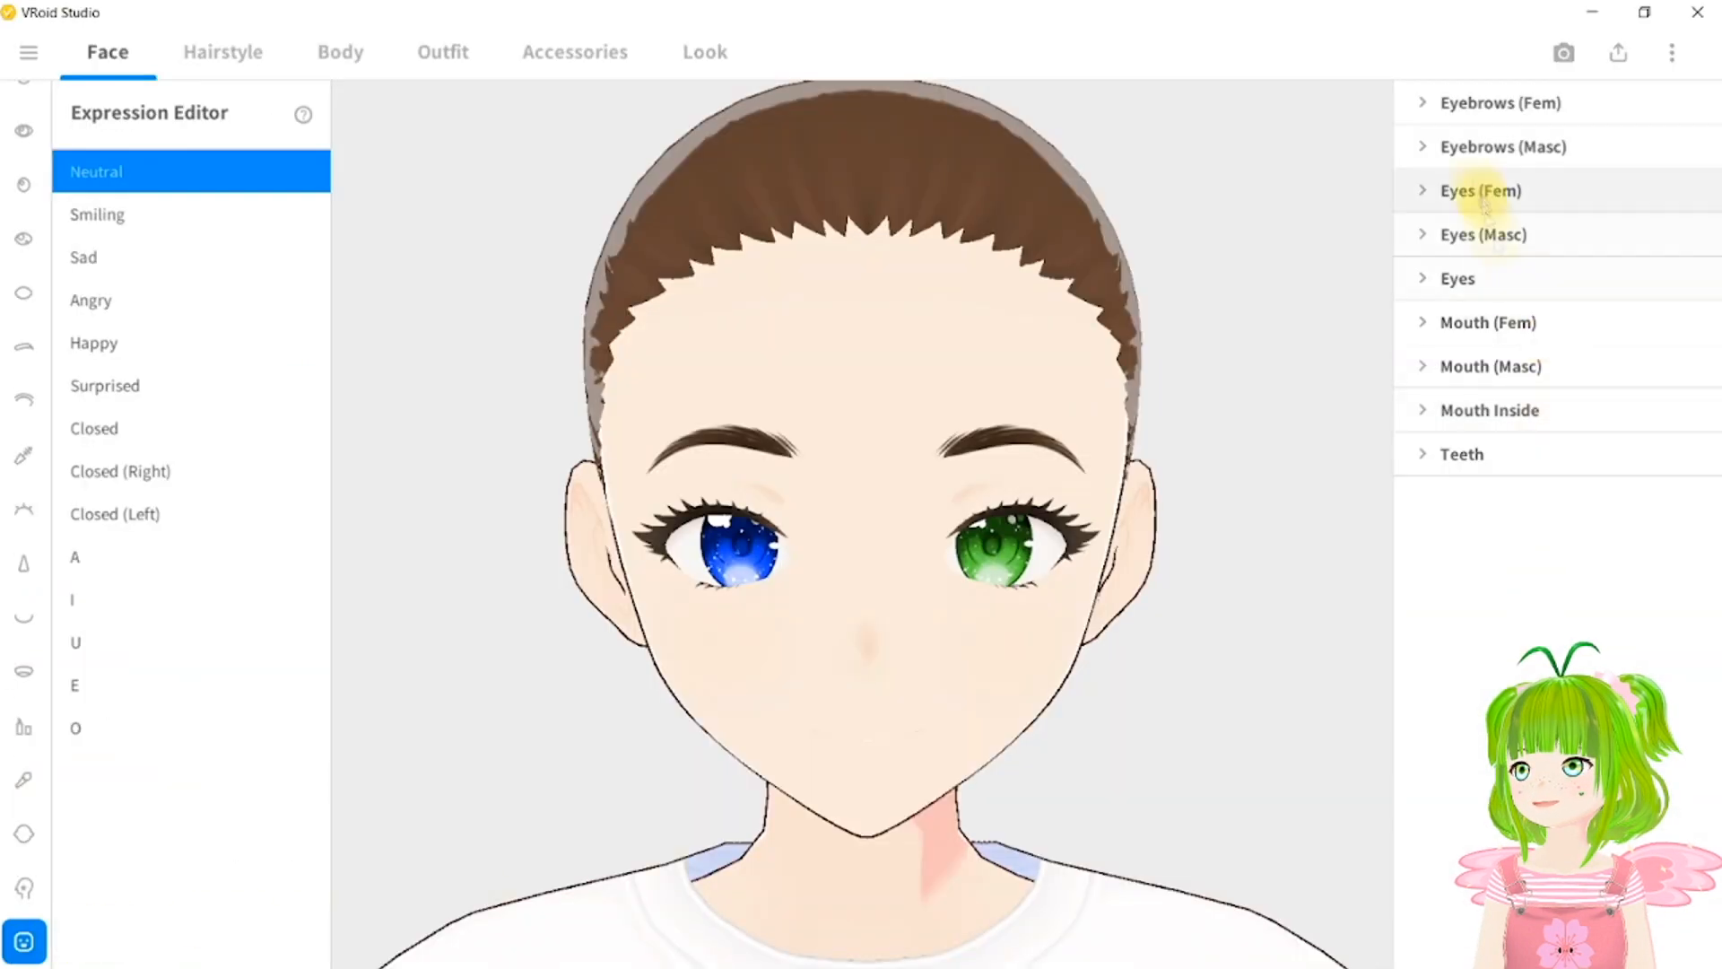
click(1424, 325)
drag(1429, 671, 1489, 671)
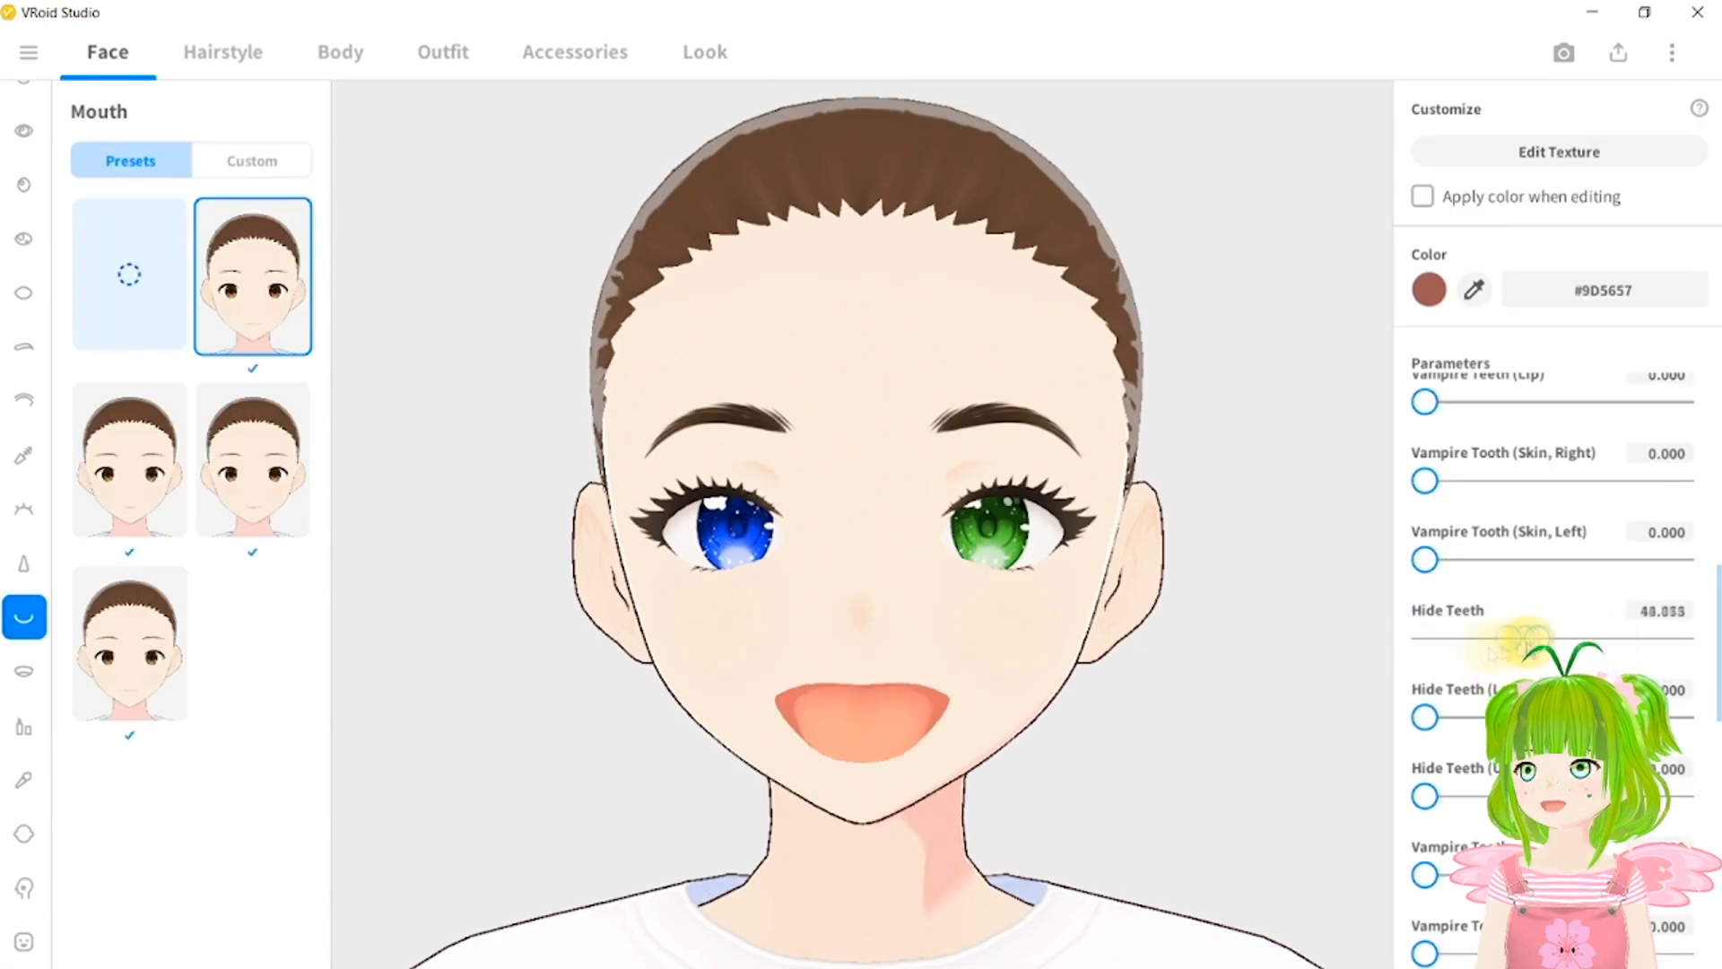
Try the Hide Teeth and Vampire Teeth parameters on the open mouth, returning them to 0.
drag(1525, 640, 1399, 642)
scroll(1424, 619, down, 3)
drag(1425, 594, 1514, 596)
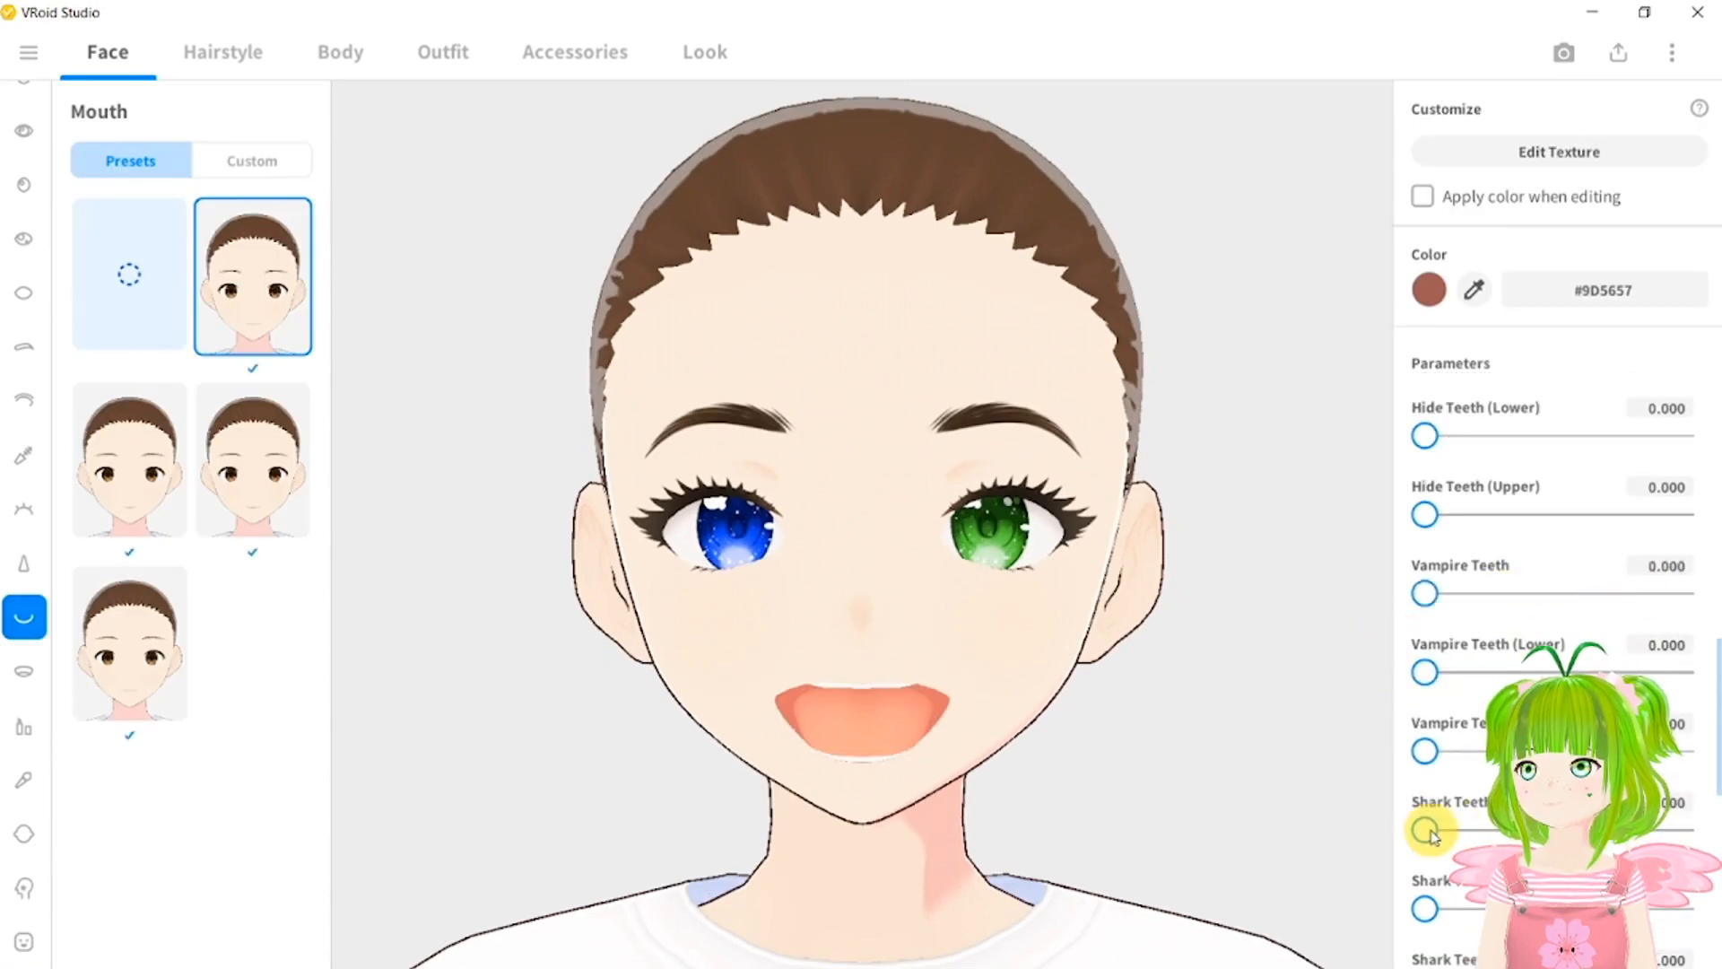
Try different presets for the inside of the mouth.
click(24, 671)
click(224, 309)
click(118, 408)
click(135, 334)
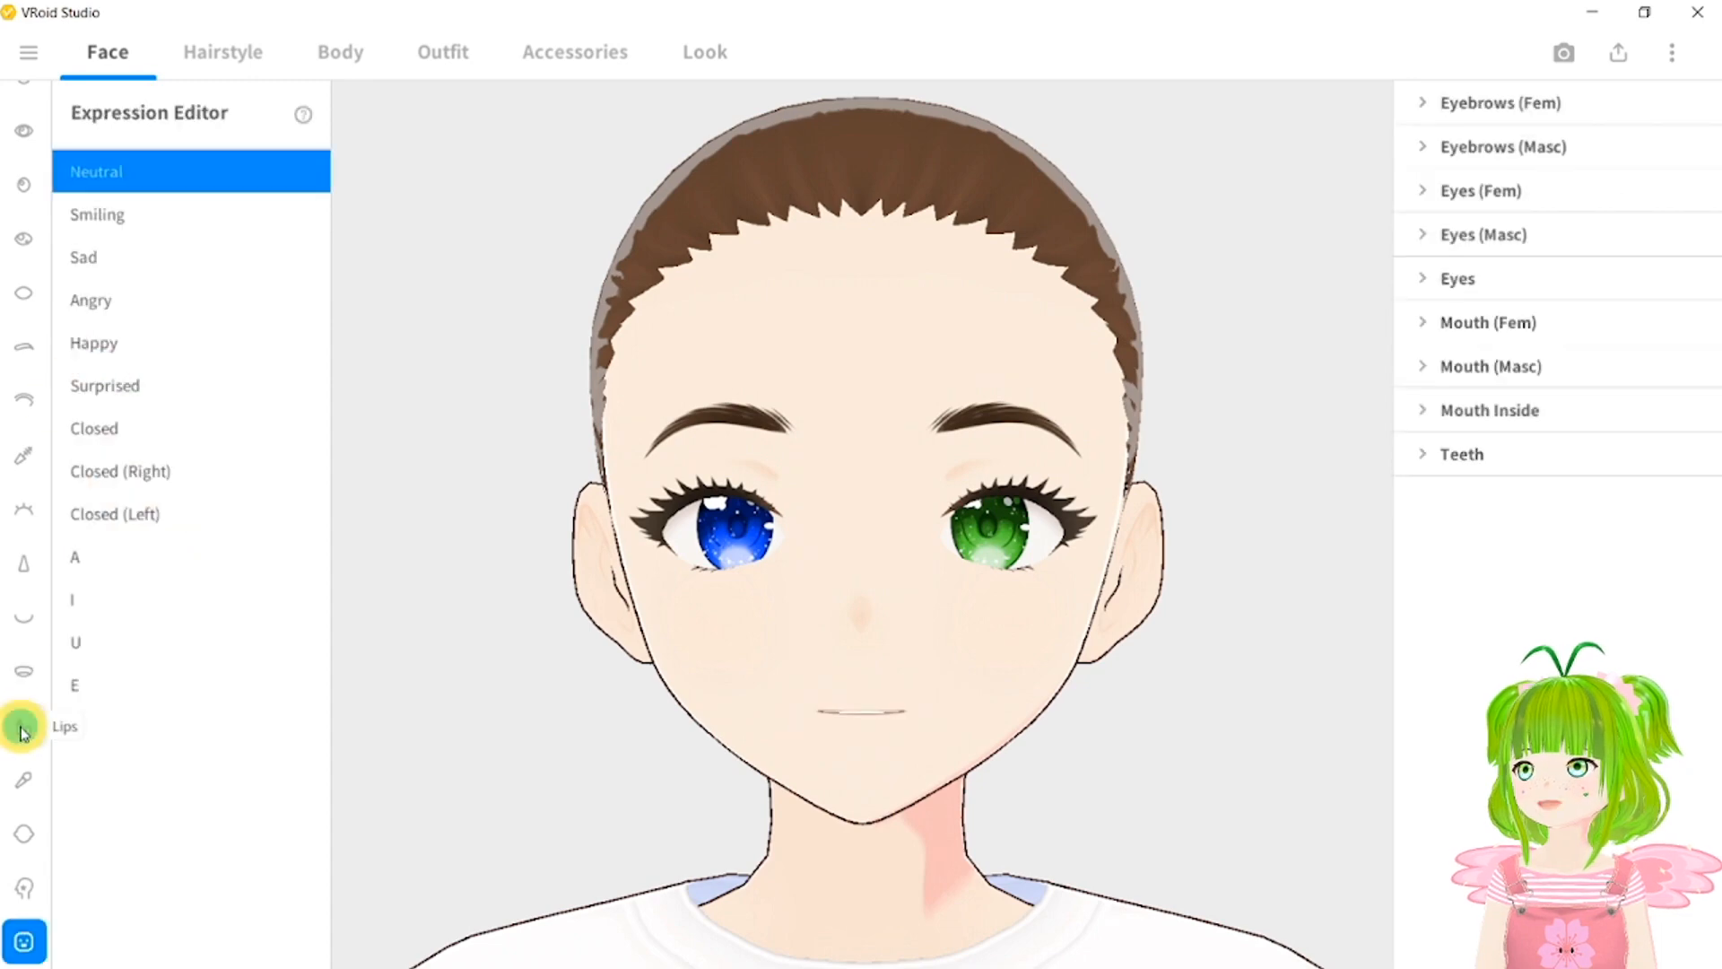
Set the cheek blush colour to the orange tone #ED9F79.
click(22, 729)
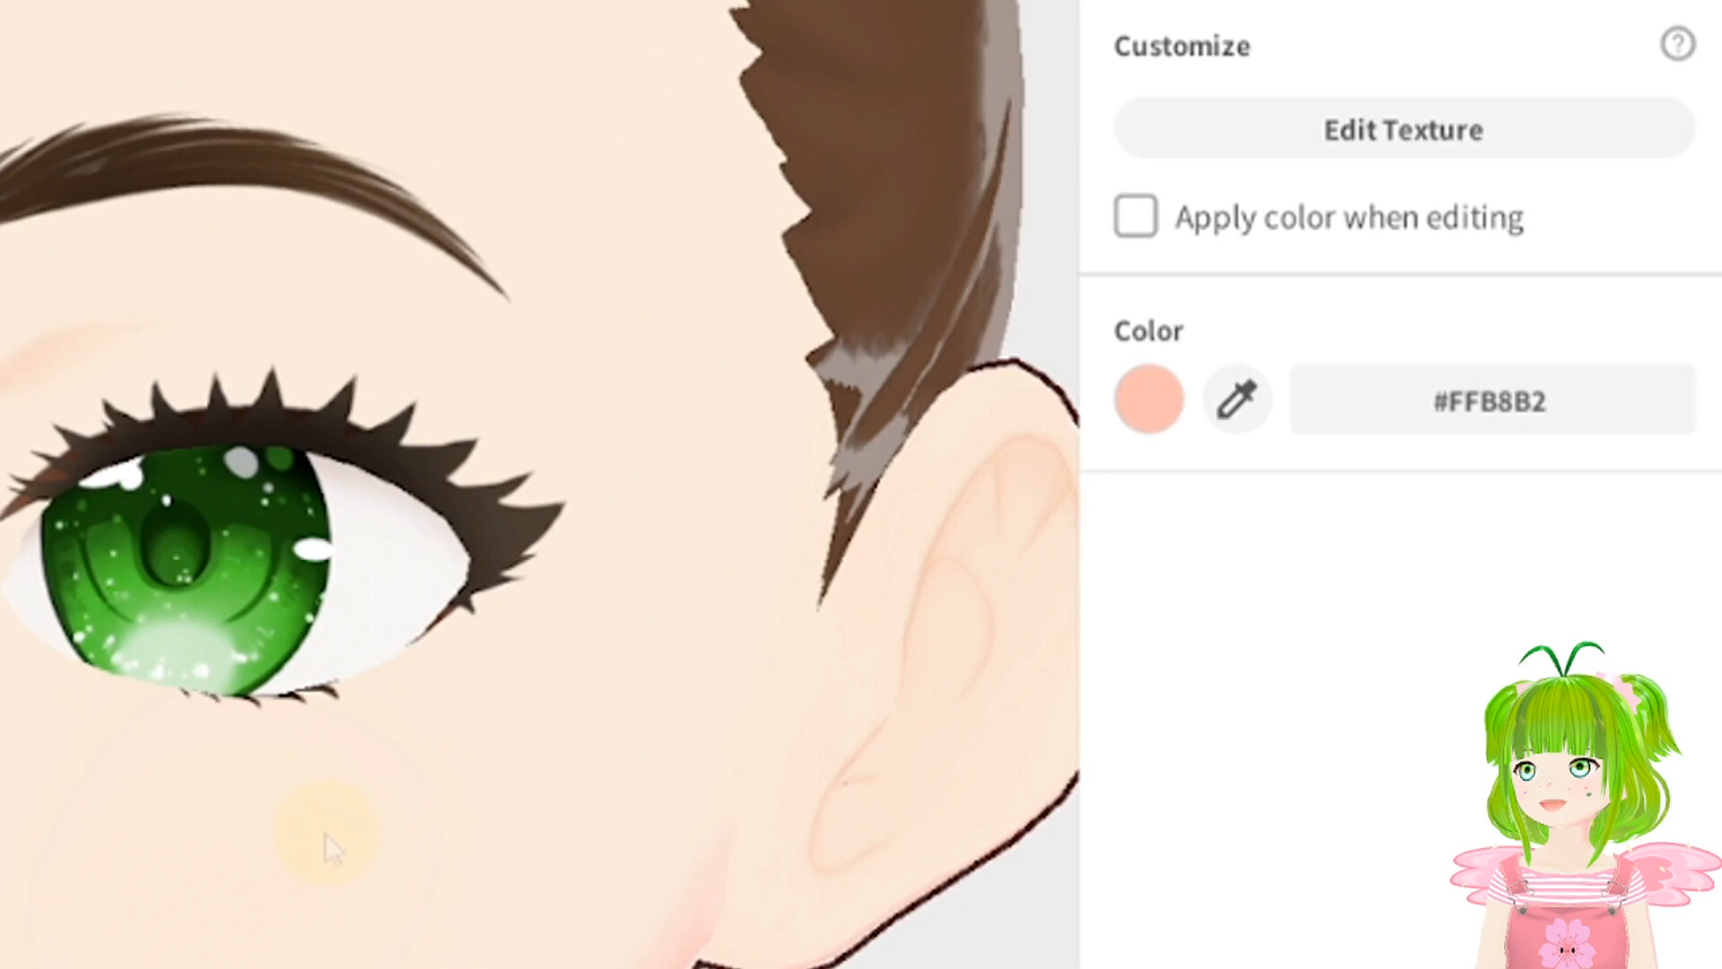
click(24, 784)
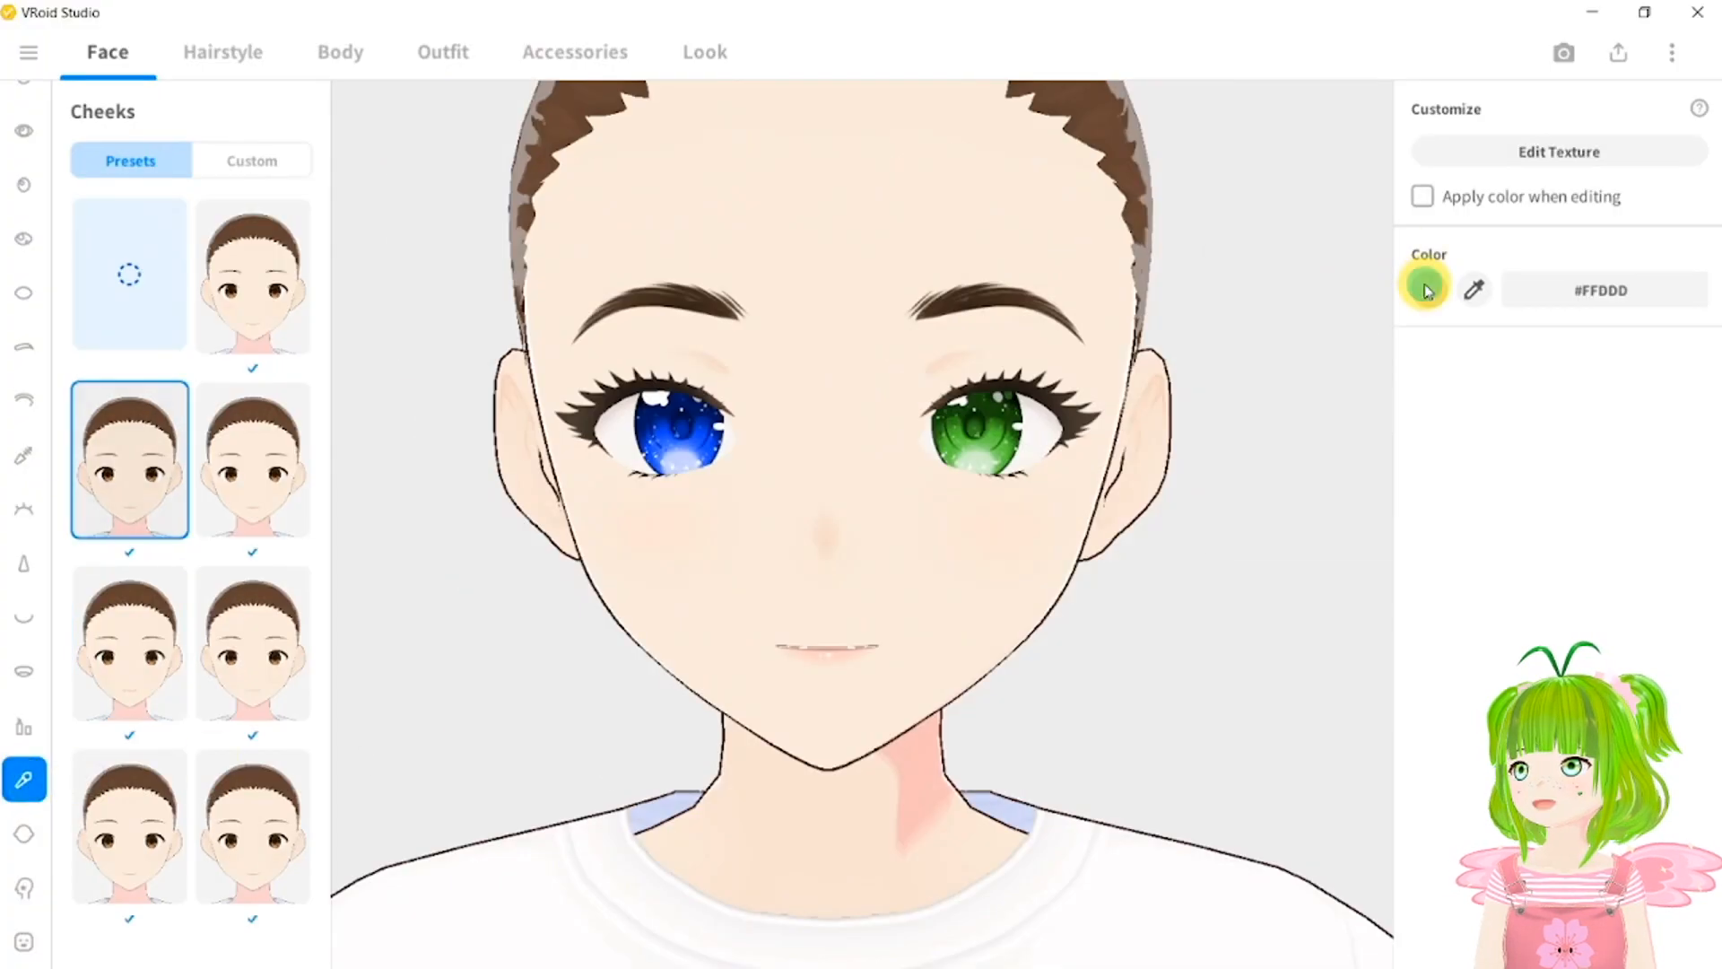
click(1426, 288)
click(1354, 366)
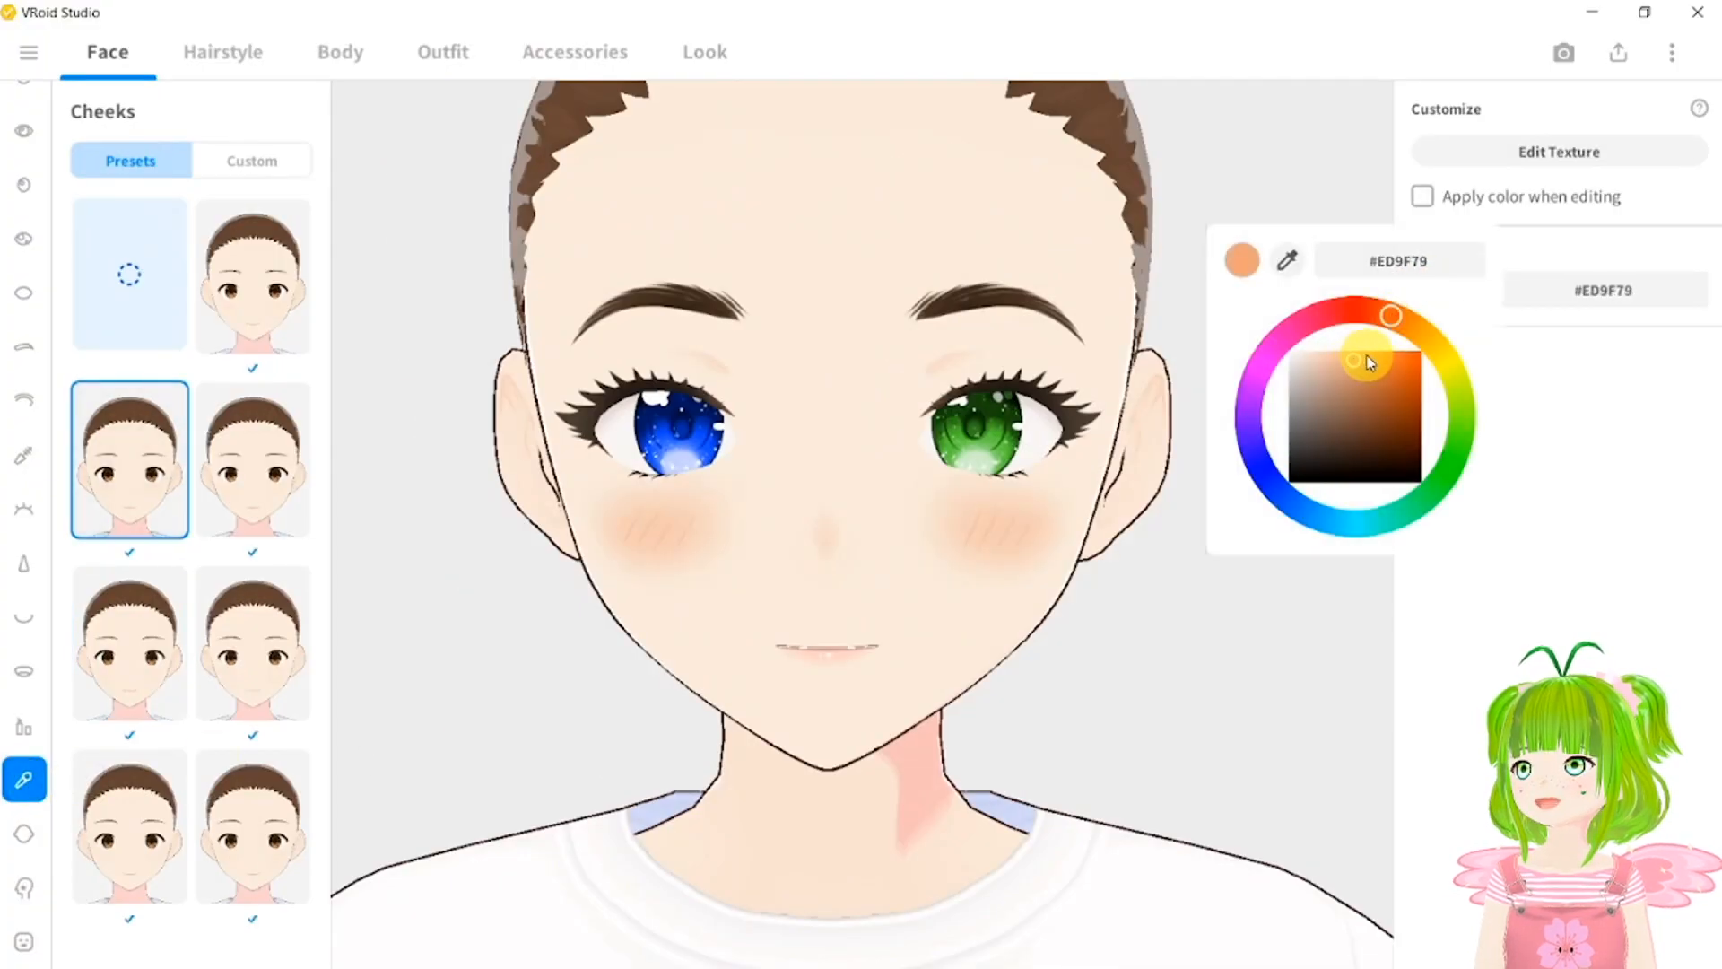
Try the different blush presets for the cheeks.
click(249, 489)
click(128, 661)
click(261, 661)
click(266, 336)
click(235, 507)
click(153, 500)
click(141, 664)
click(290, 668)
Stretch the ears into long pointed elf ears with the skin parameters, and look through the jaw, chin and face settings.
click(24, 833)
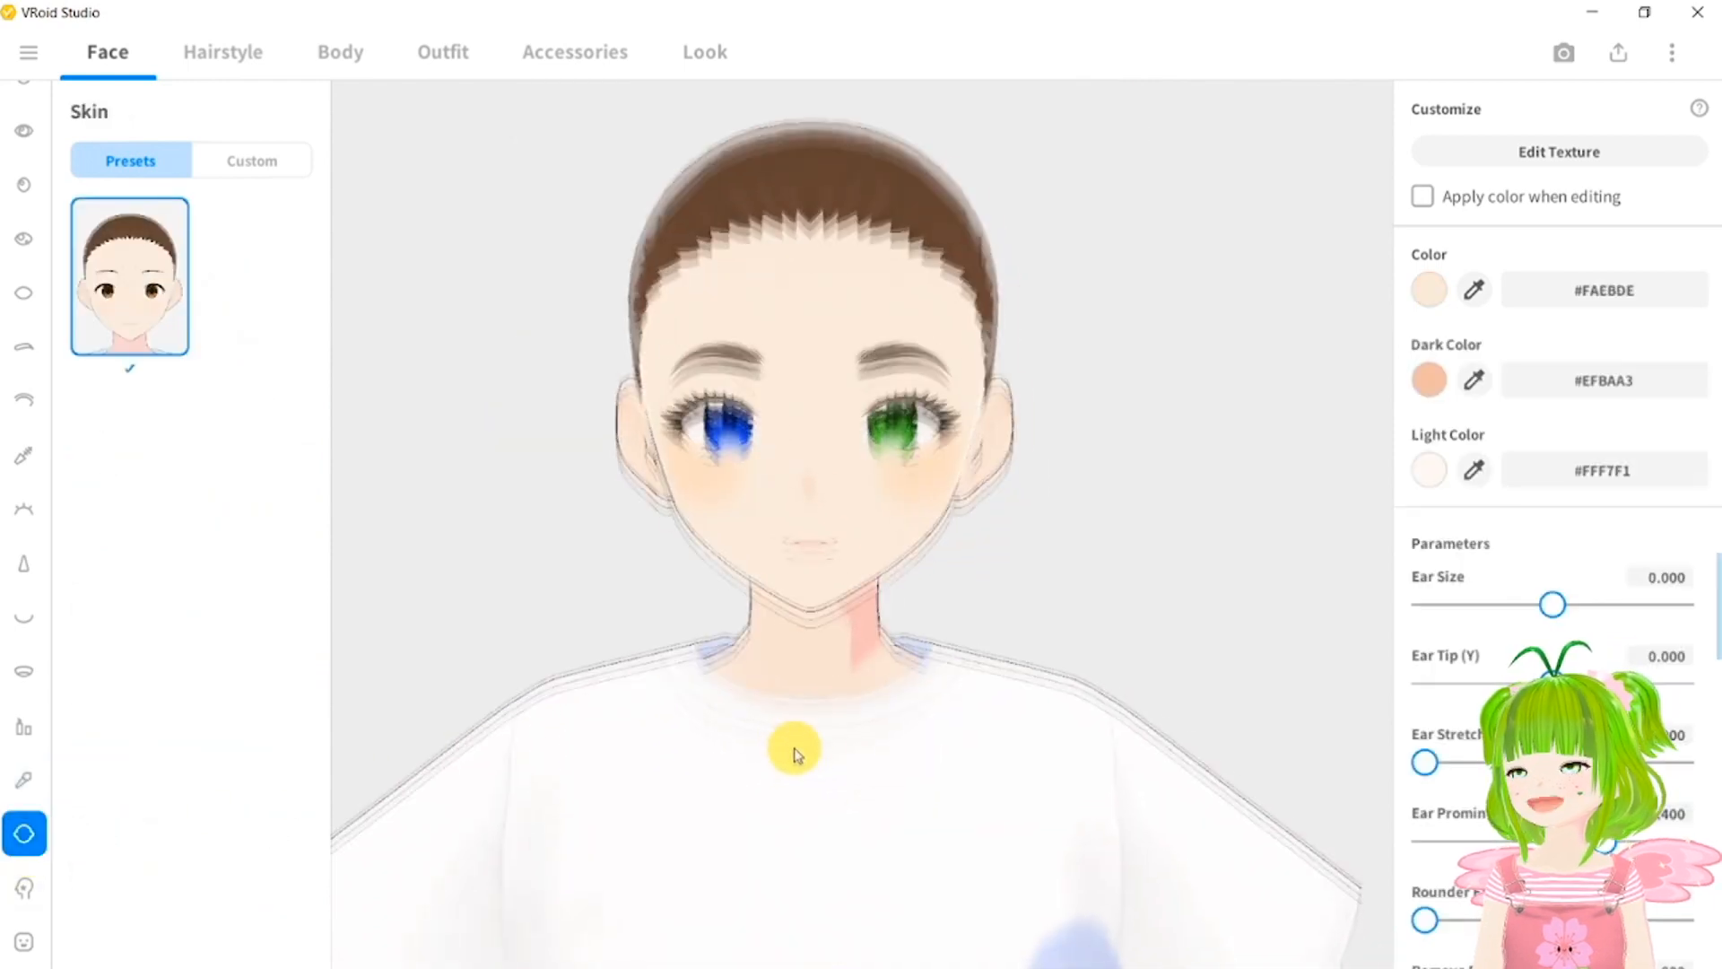
drag(1516, 615, 1482, 605)
drag(1425, 763, 1432, 767)
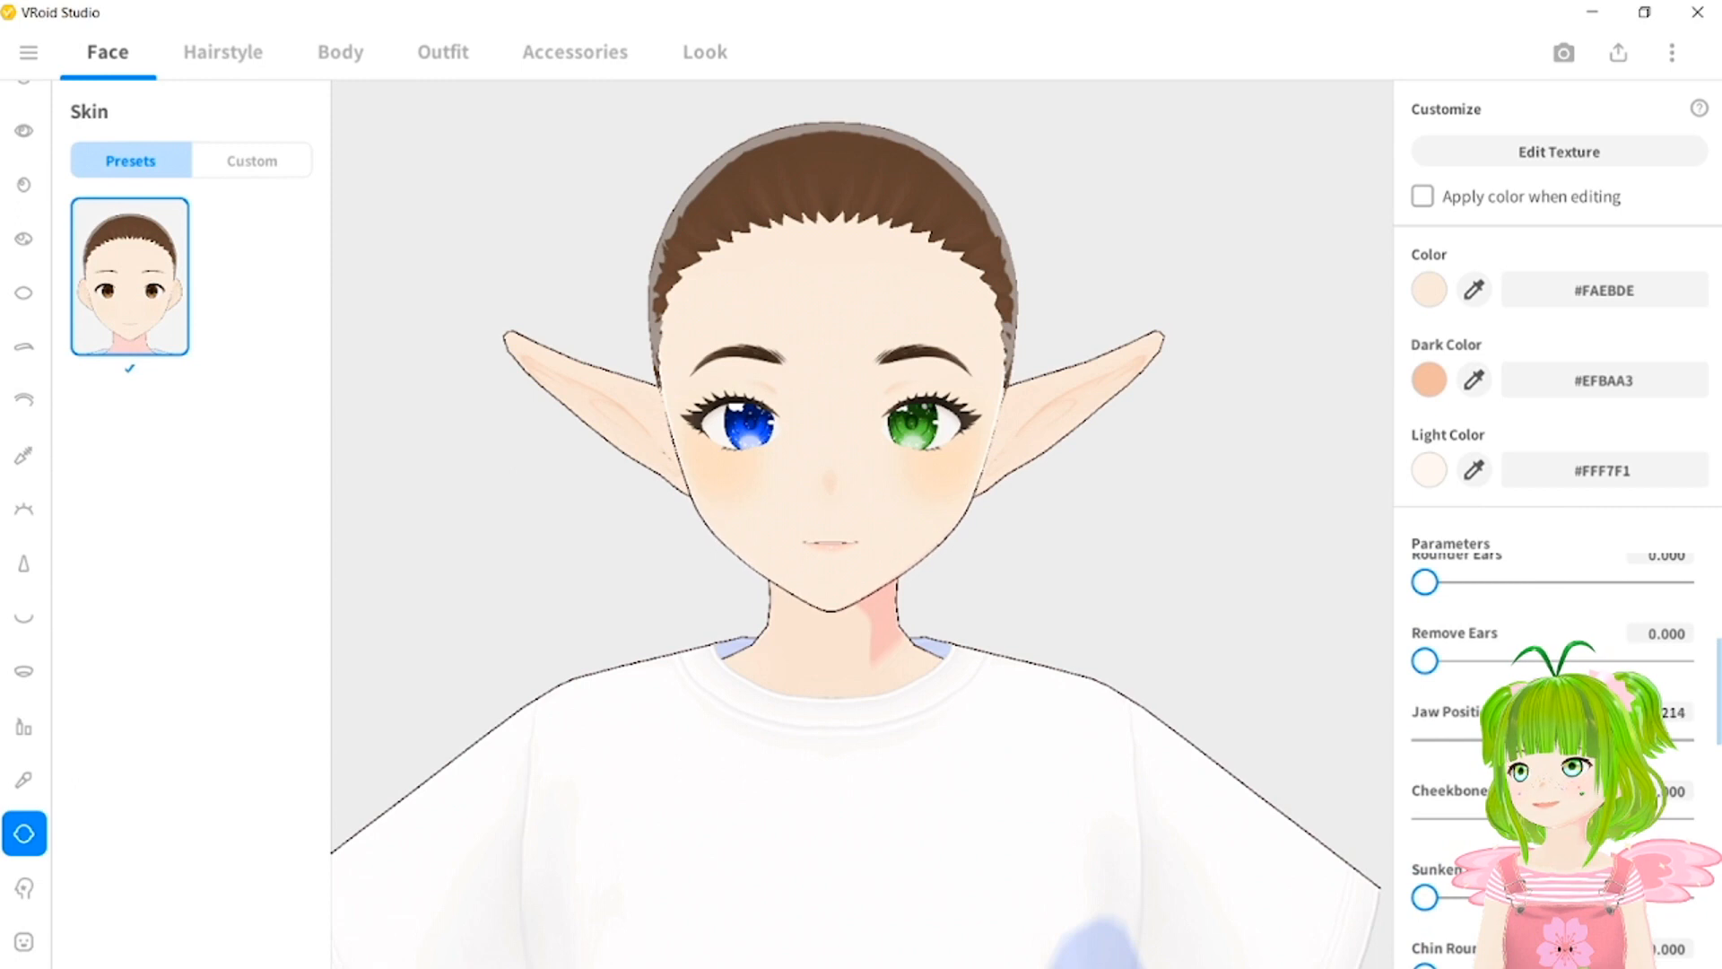
scroll(1441, 692, down, 3)
scroll(1399, 754, down, 2)
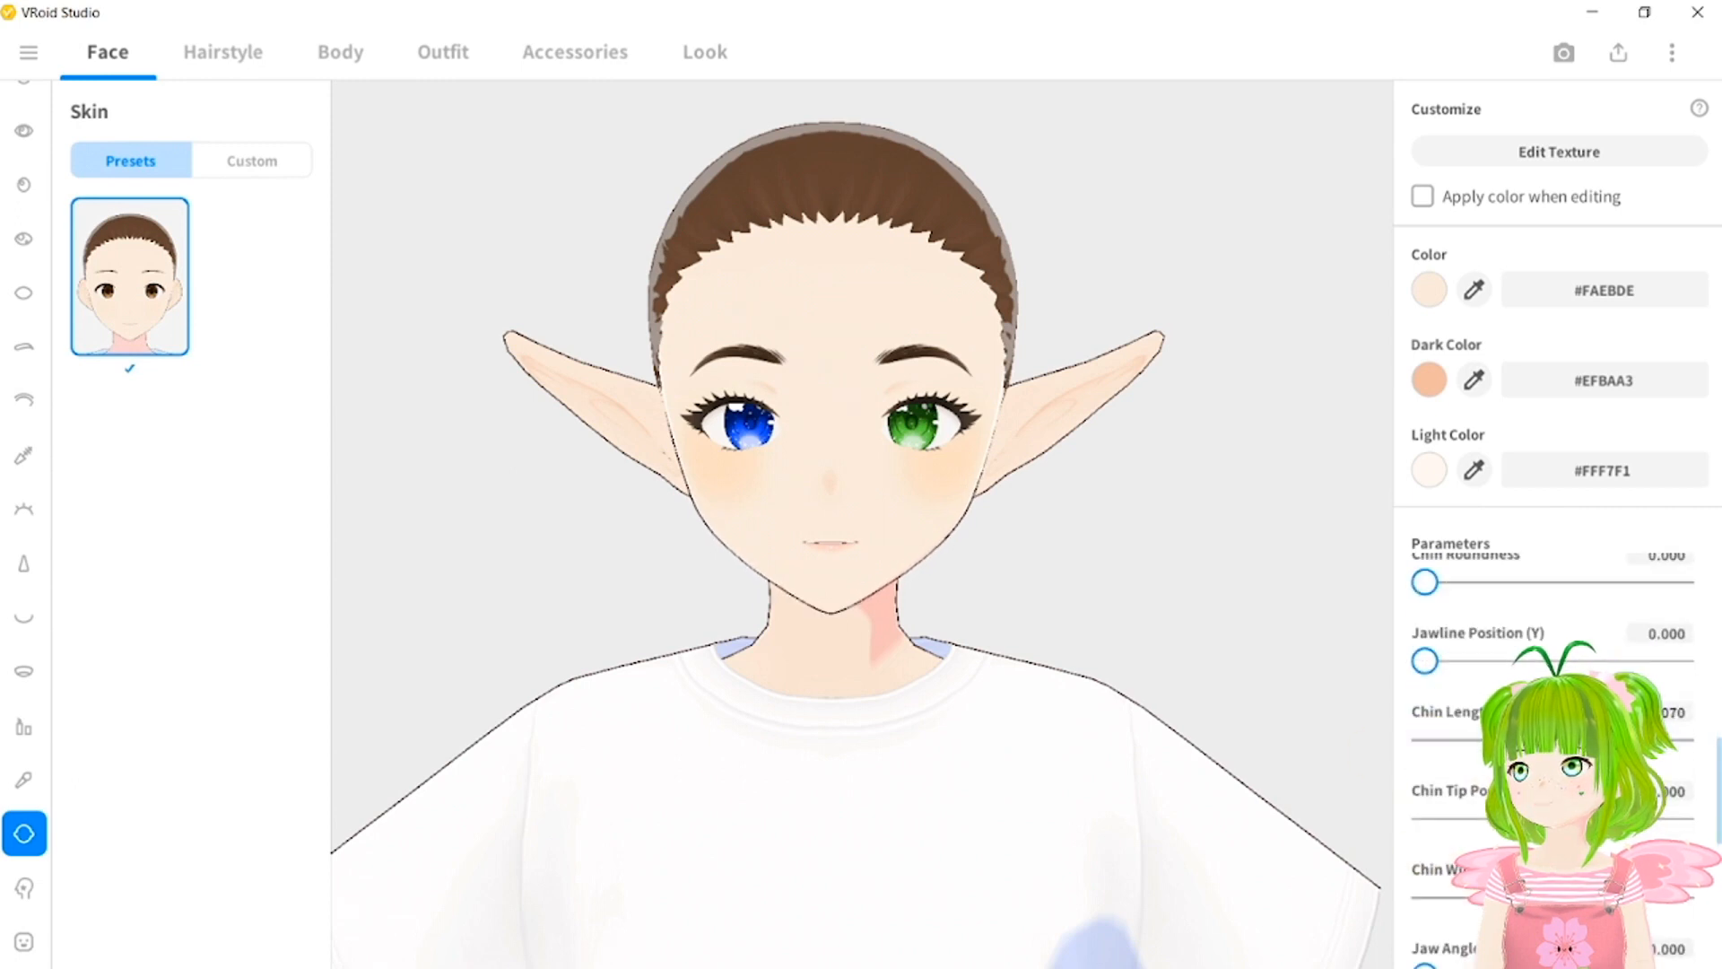
scroll(1399, 753, down, 7)
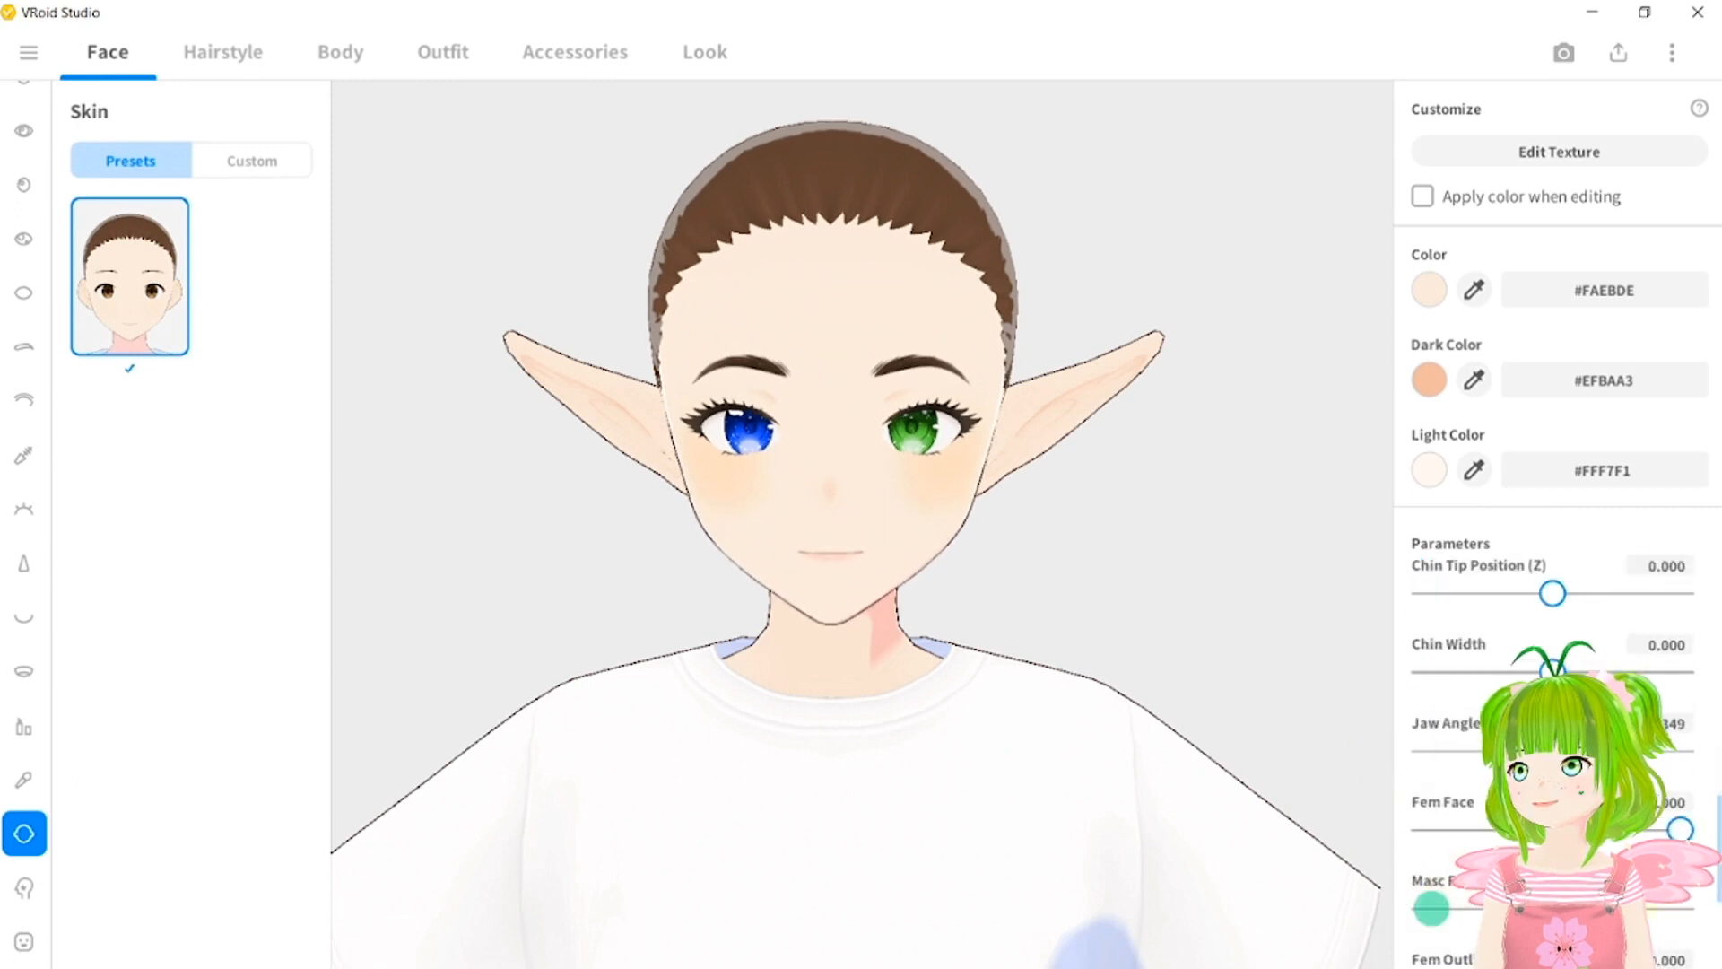
Darken the skin to a deep brown and recolour the cheek blush to a warm orange.
click(1429, 296)
drag(1354, 425, 1365, 513)
click(1113, 327)
click(1430, 285)
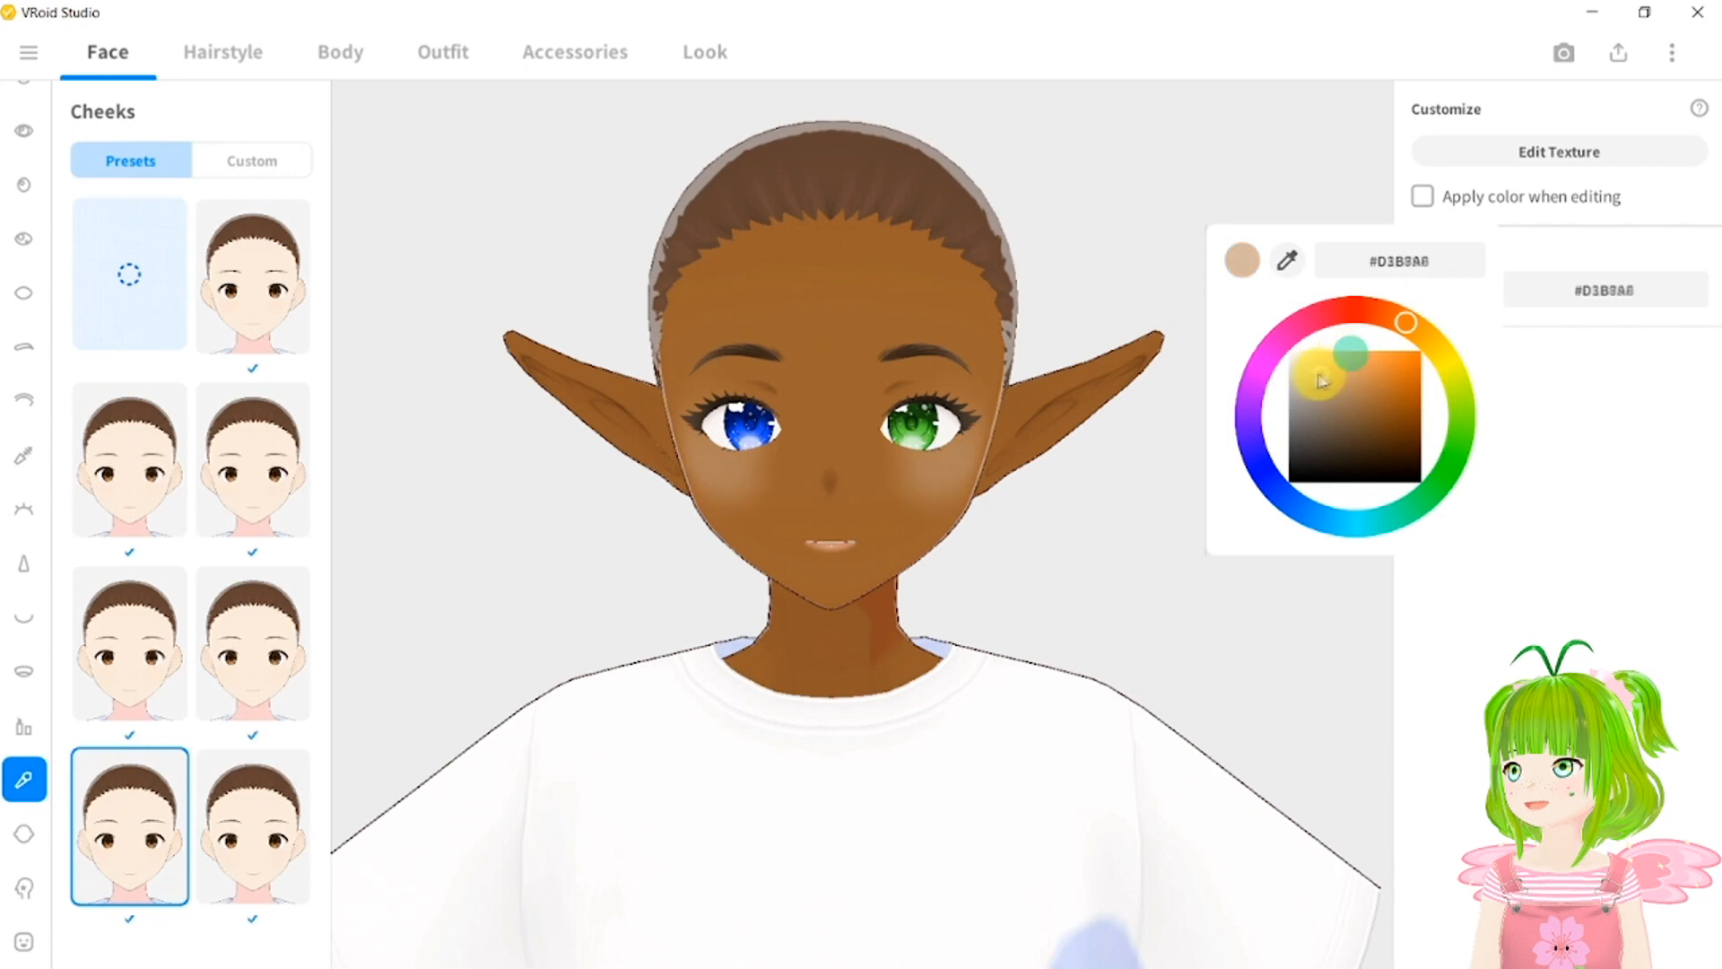
drag(1319, 373, 1375, 376)
Try the face paint presets and choose the one with slanted stripes on both cheeks.
click(30, 886)
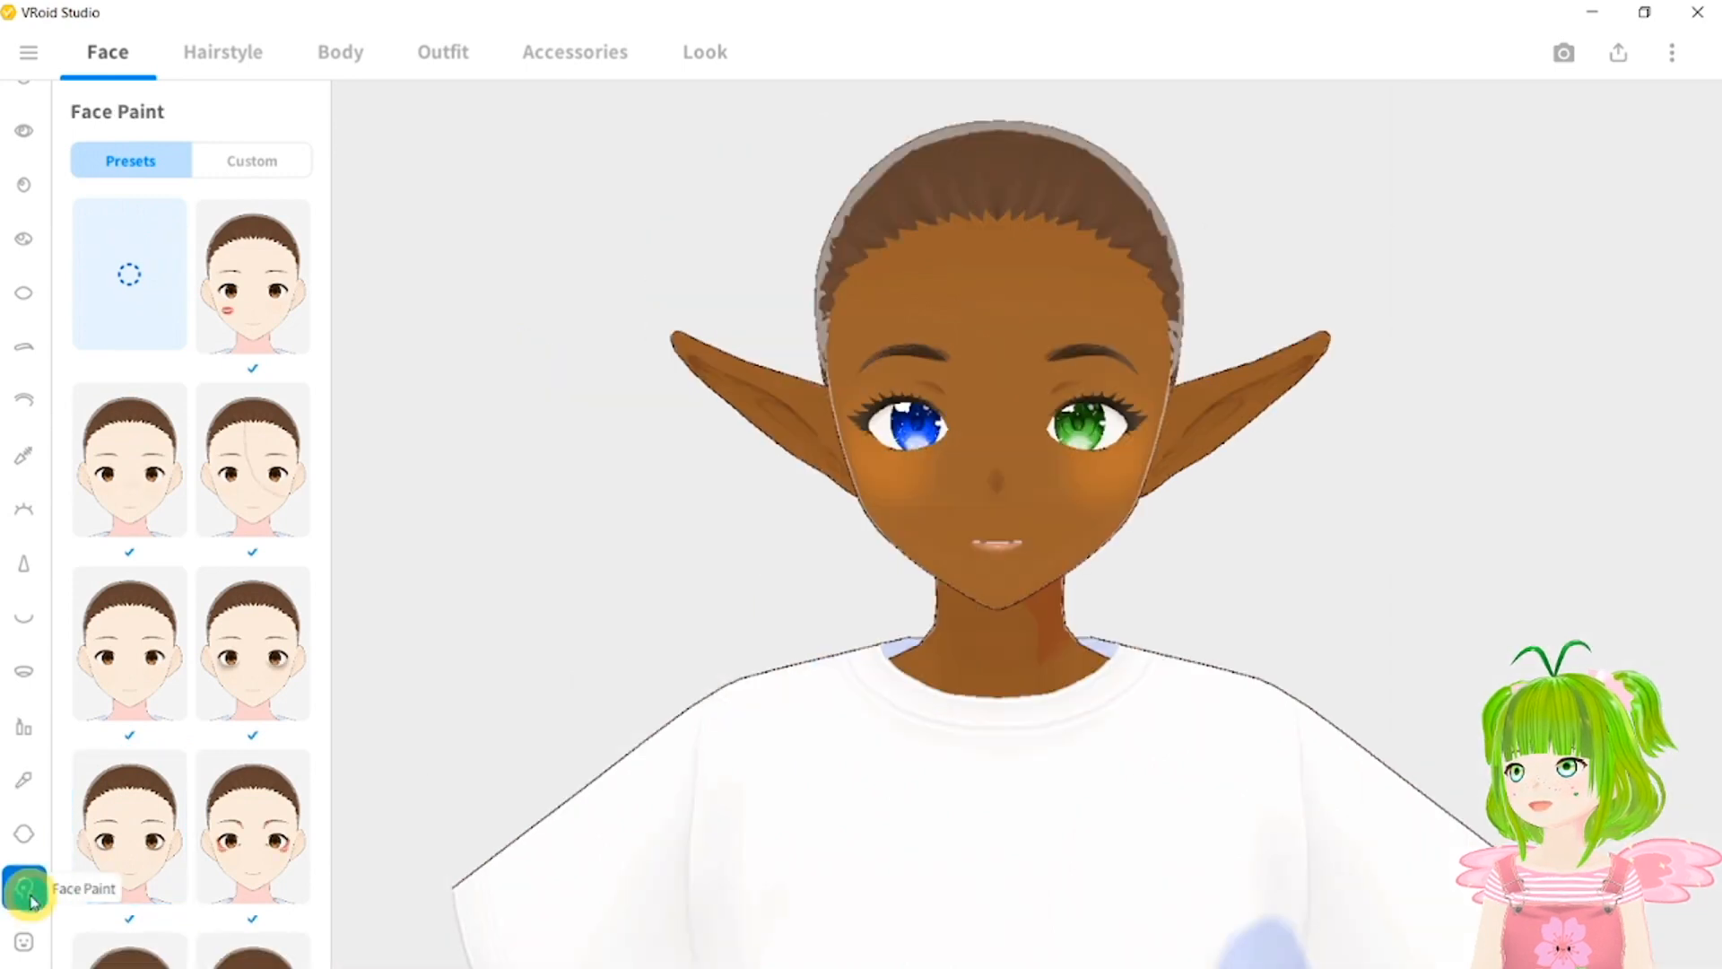
click(253, 277)
click(140, 471)
click(253, 462)
click(147, 608)
click(253, 644)
click(139, 797)
scroll(201, 807, down, 5)
scroll(201, 806, down, 5)
click(238, 512)
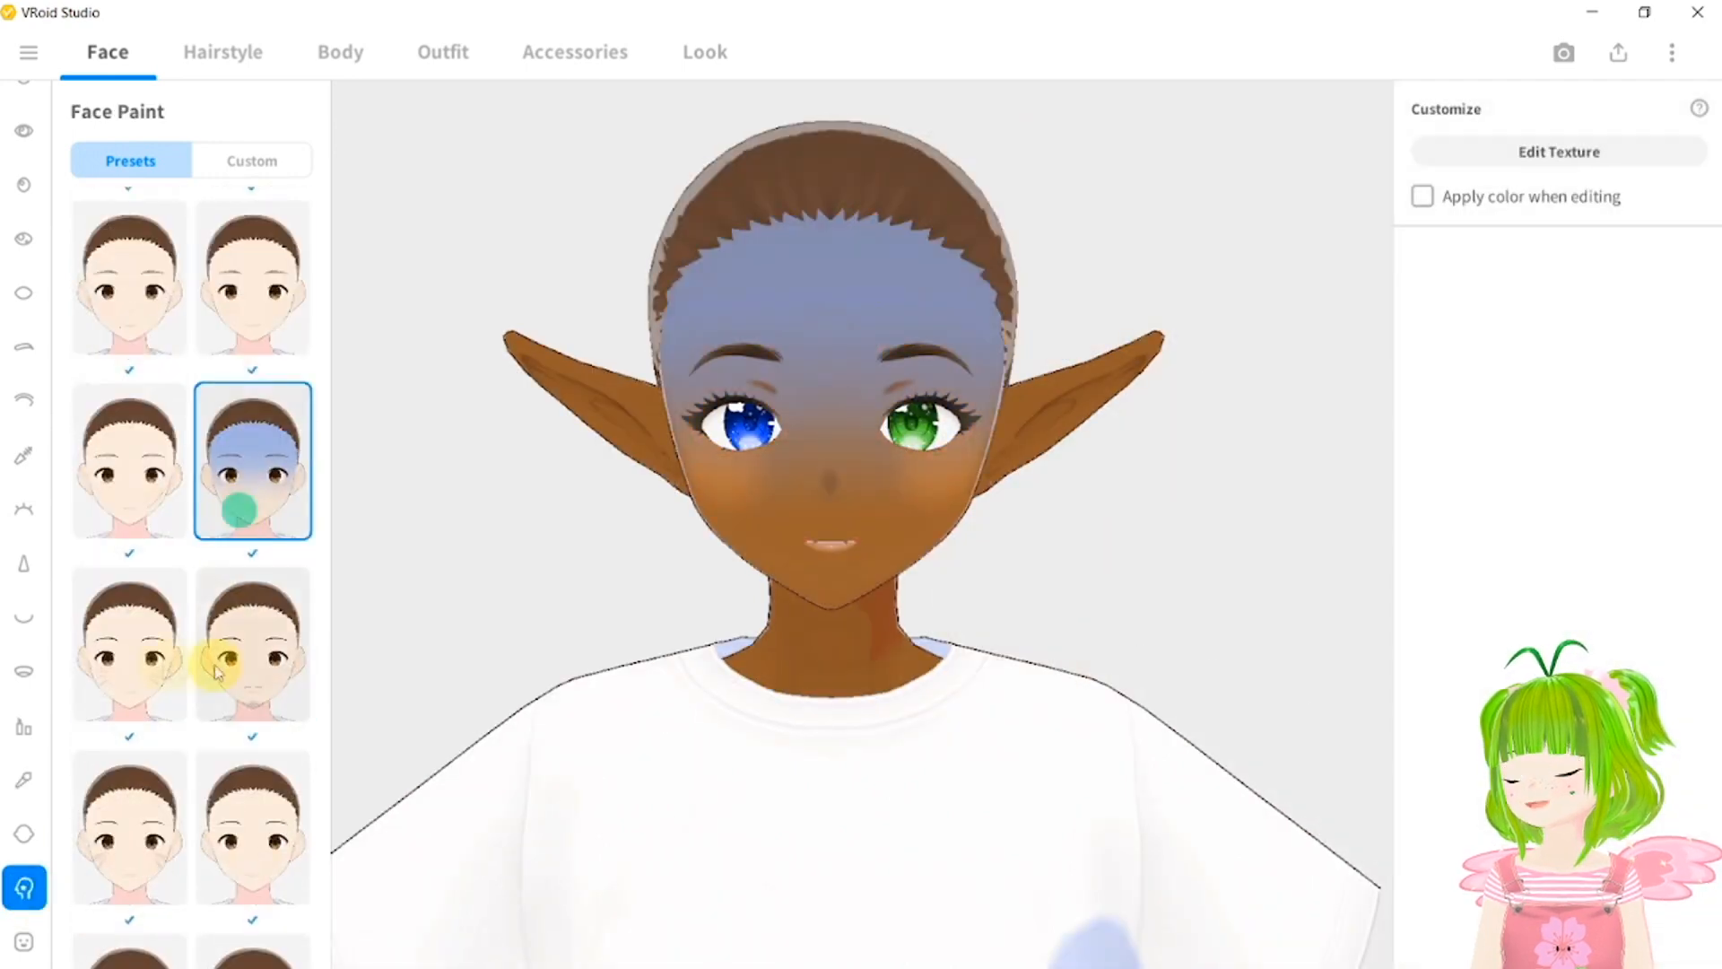
click(141, 695)
scroll(141, 697, down, 2)
click(259, 886)
click(146, 704)
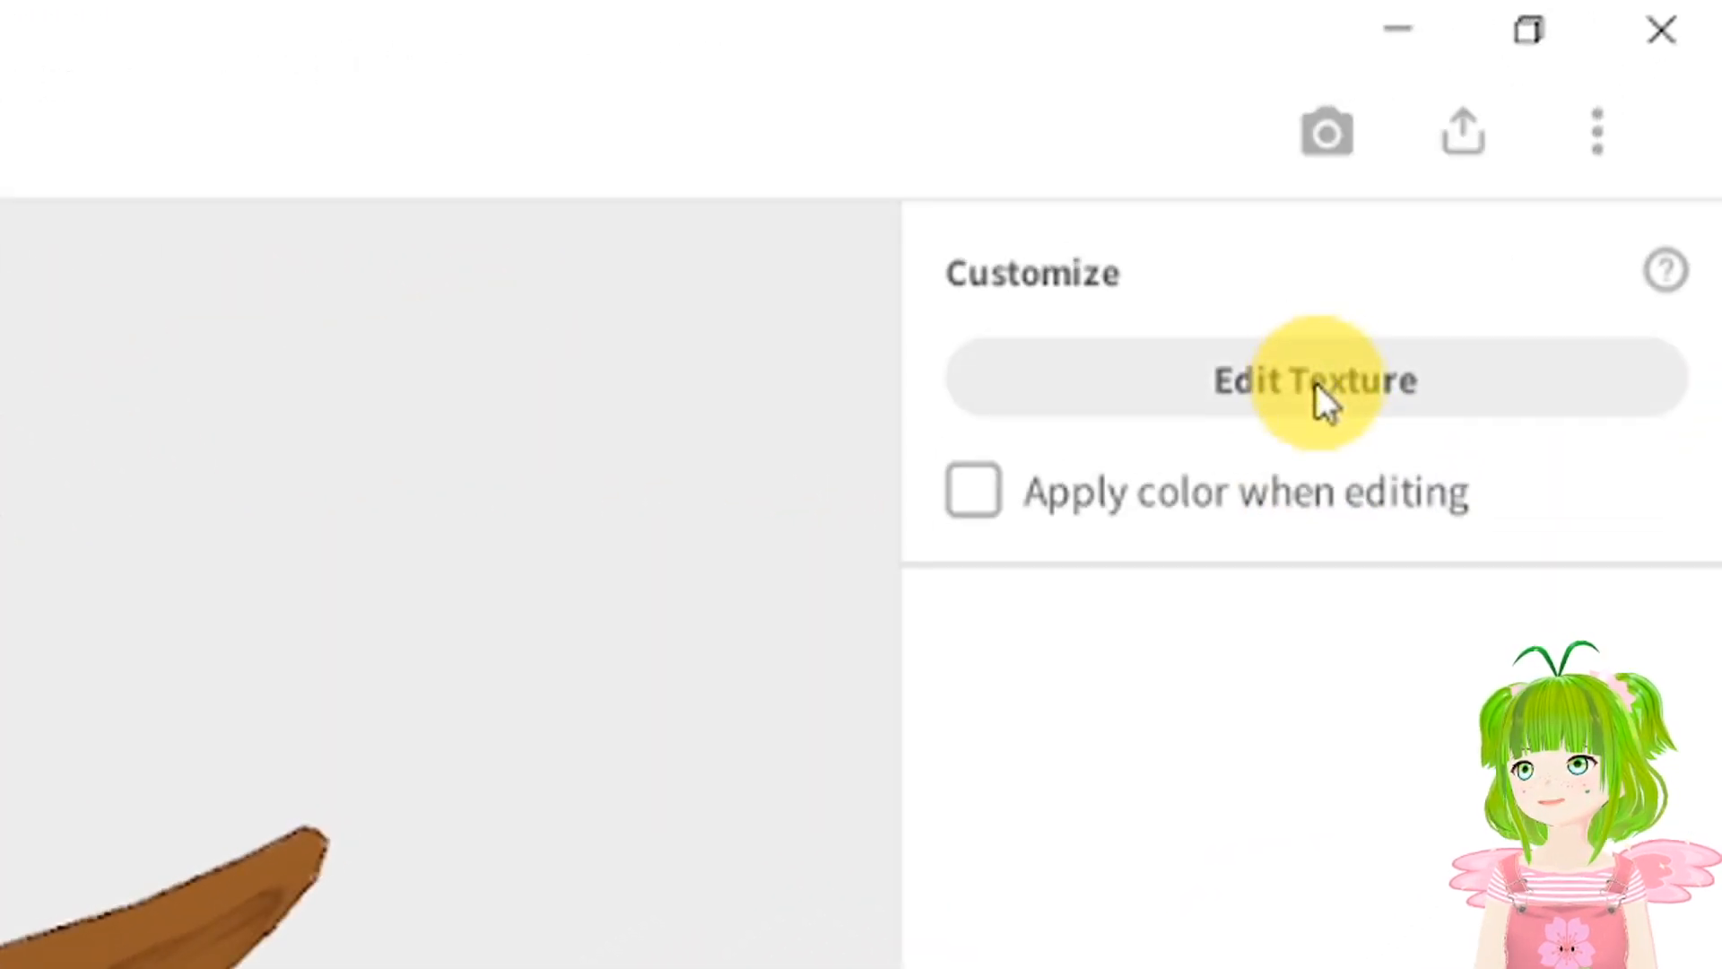
Enable Color Calibration for the face paint texture and set its colour to hot pink.
click(1316, 384)
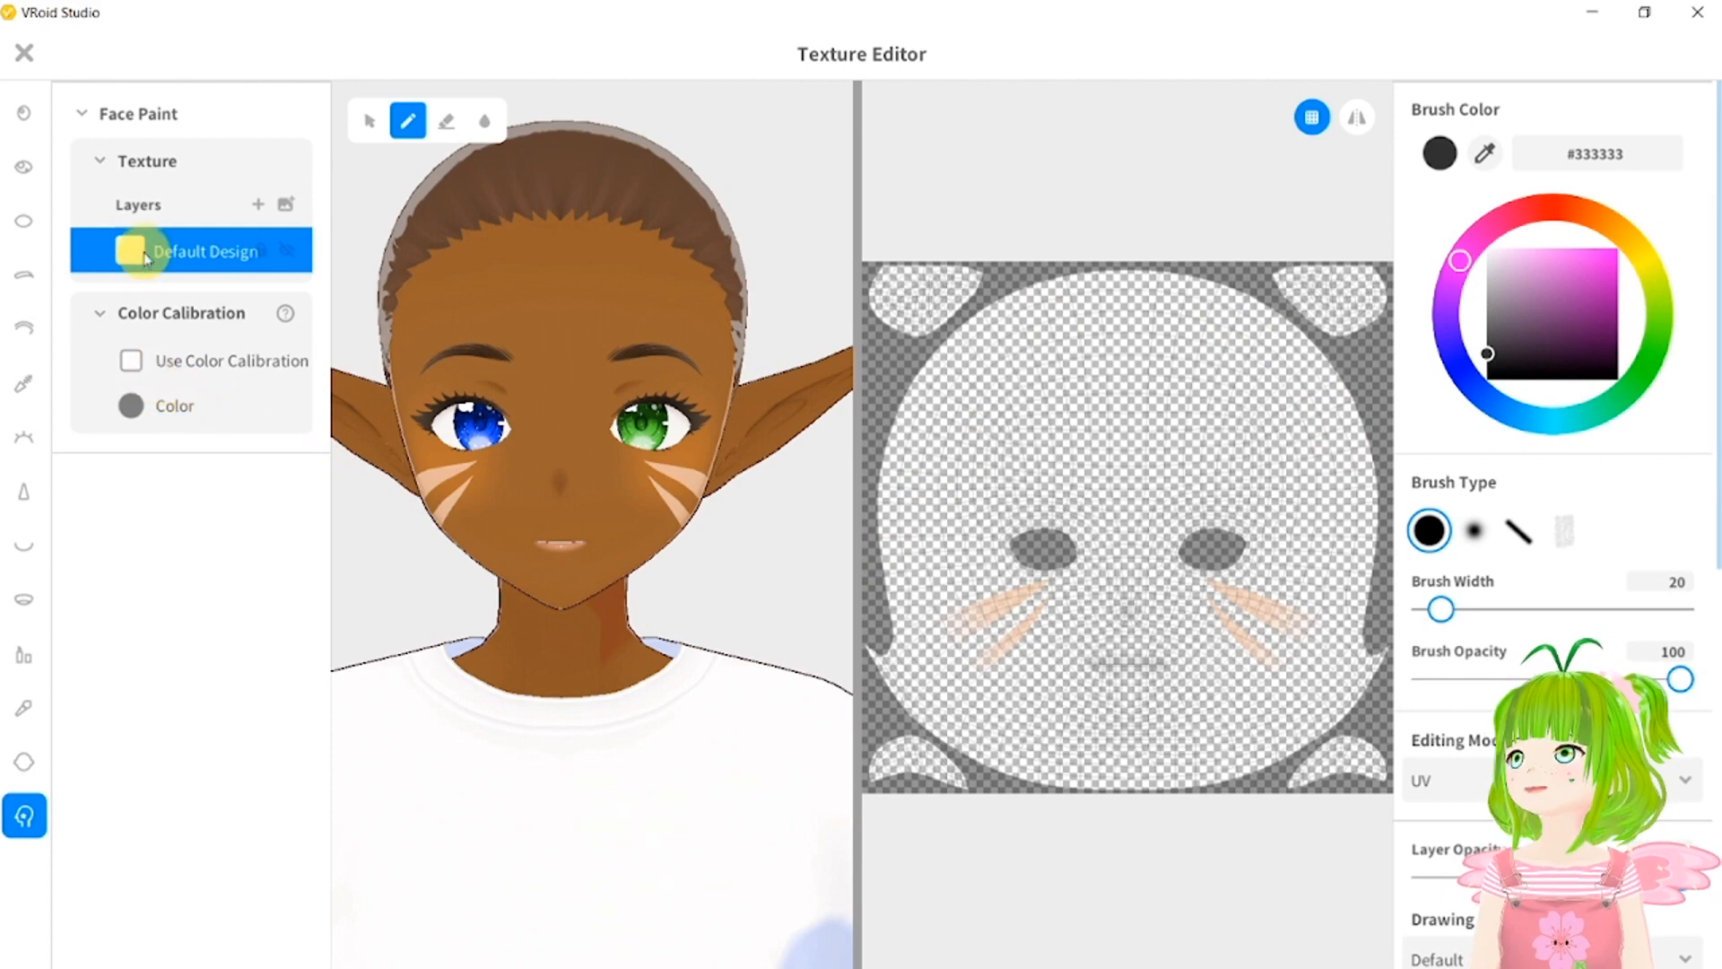
click(137, 362)
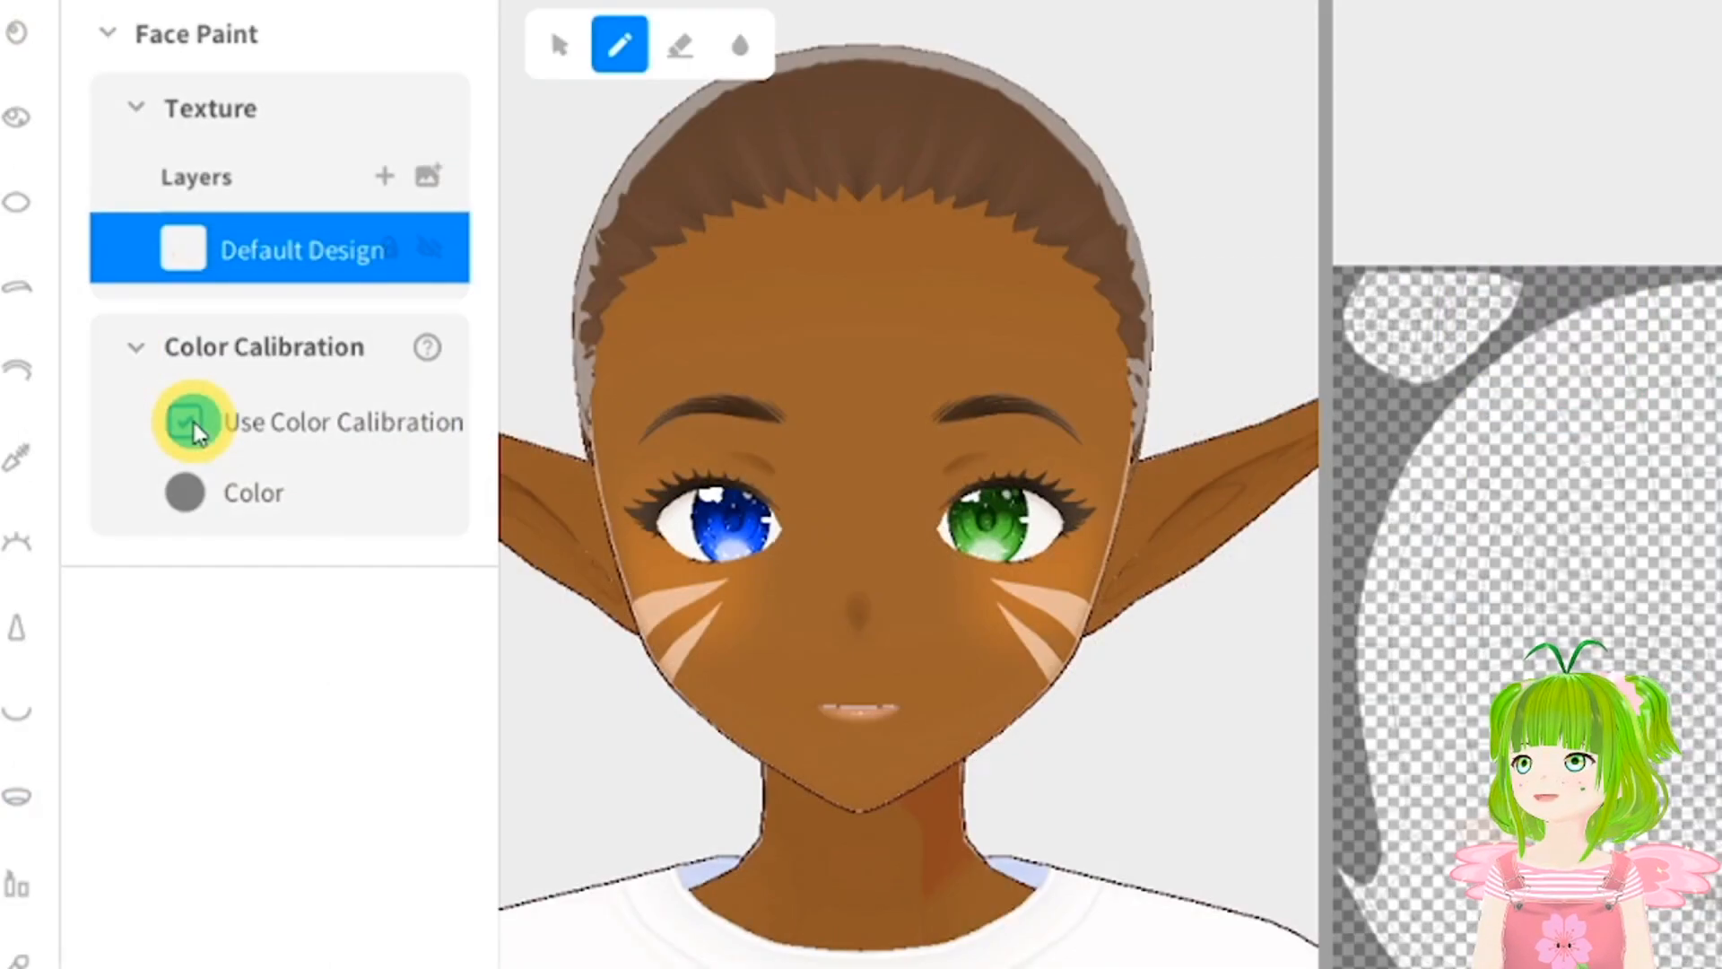
click(188, 493)
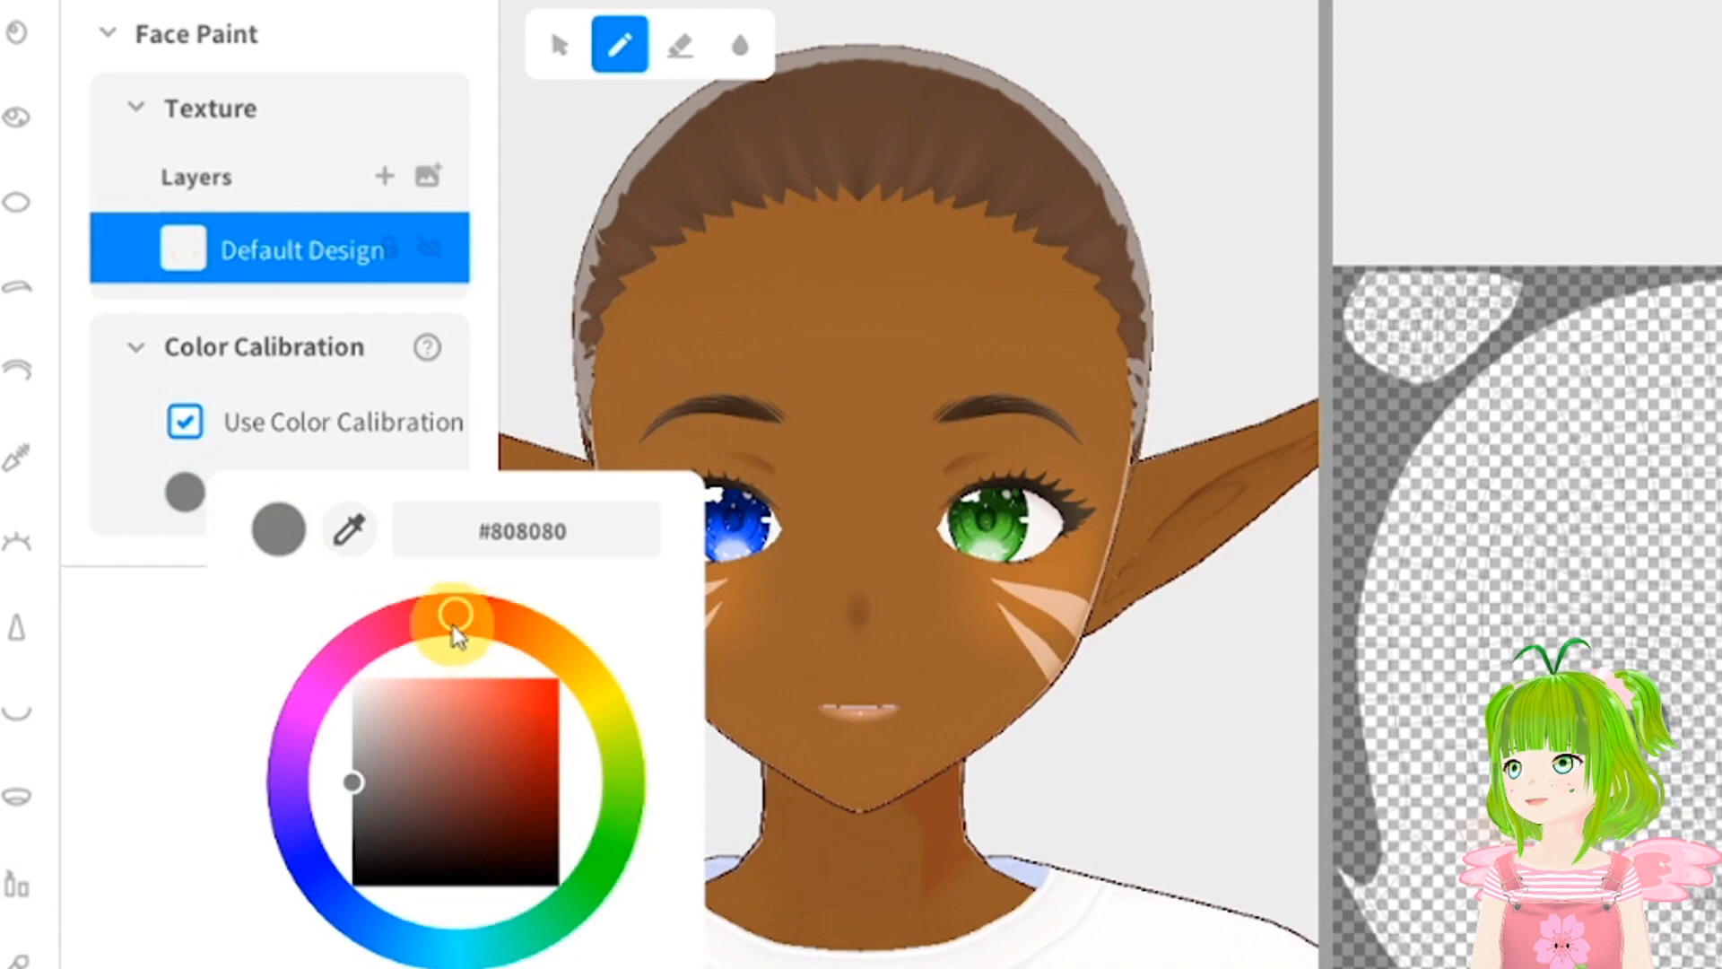
drag(464, 607, 347, 675)
drag(357, 783, 592, 704)
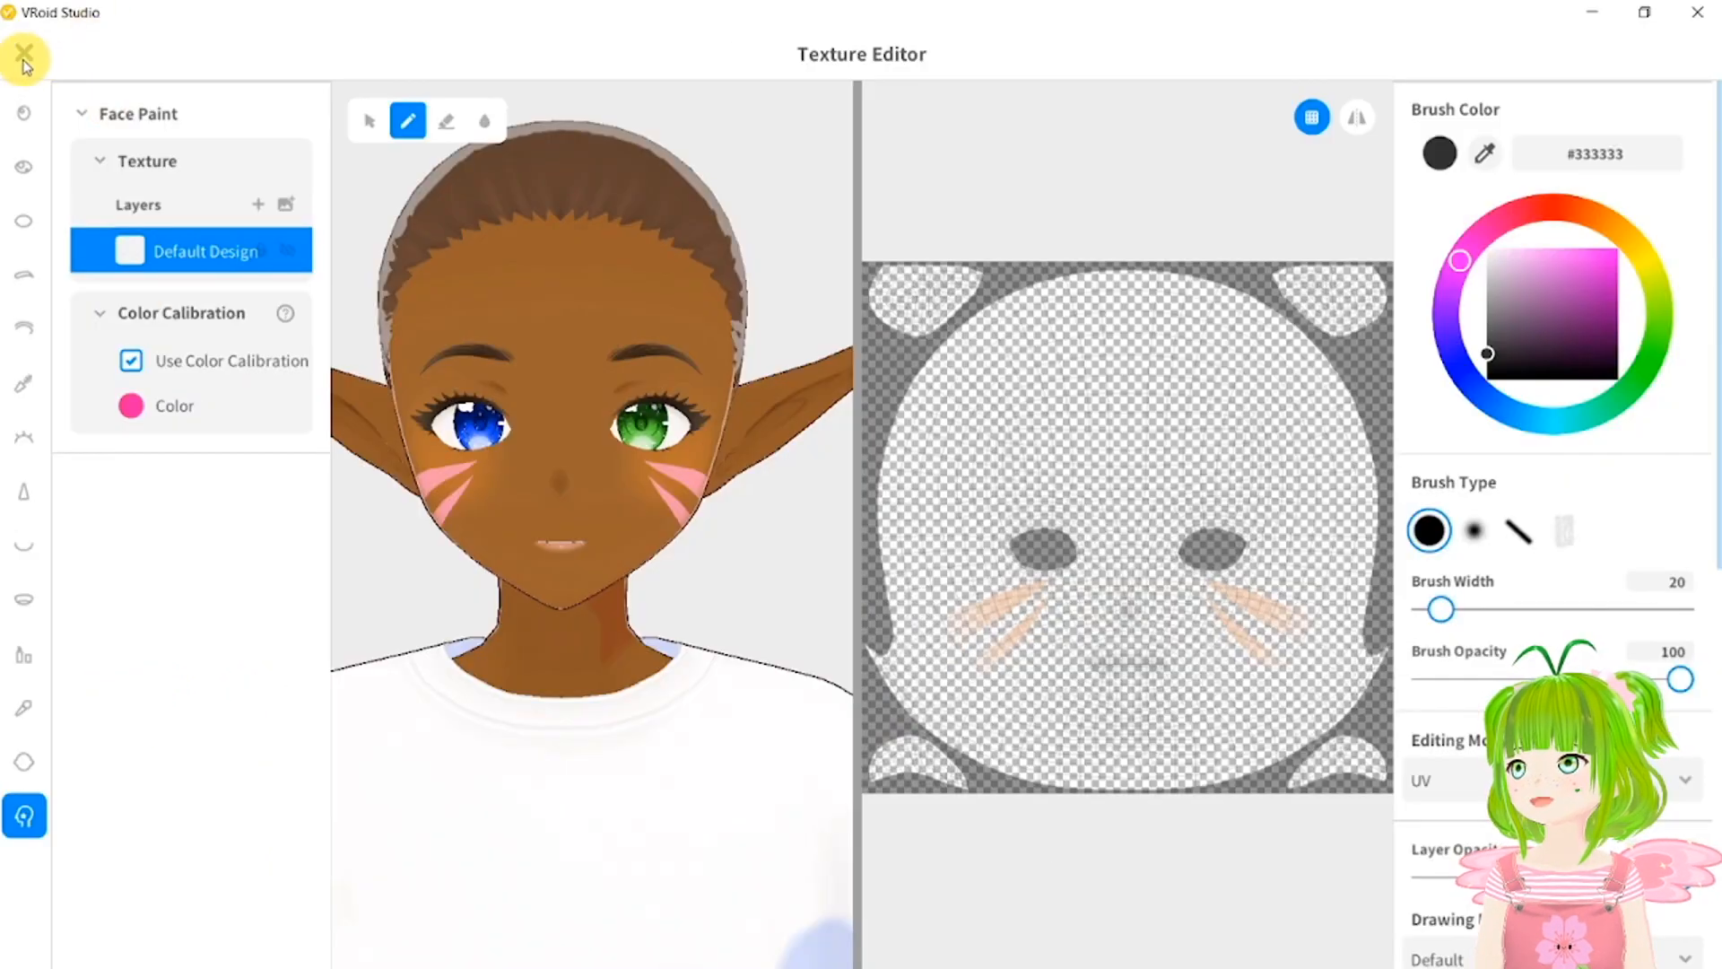
Close the Texture Editor and save the recoloured face paint as a new custom item.
click(25, 56)
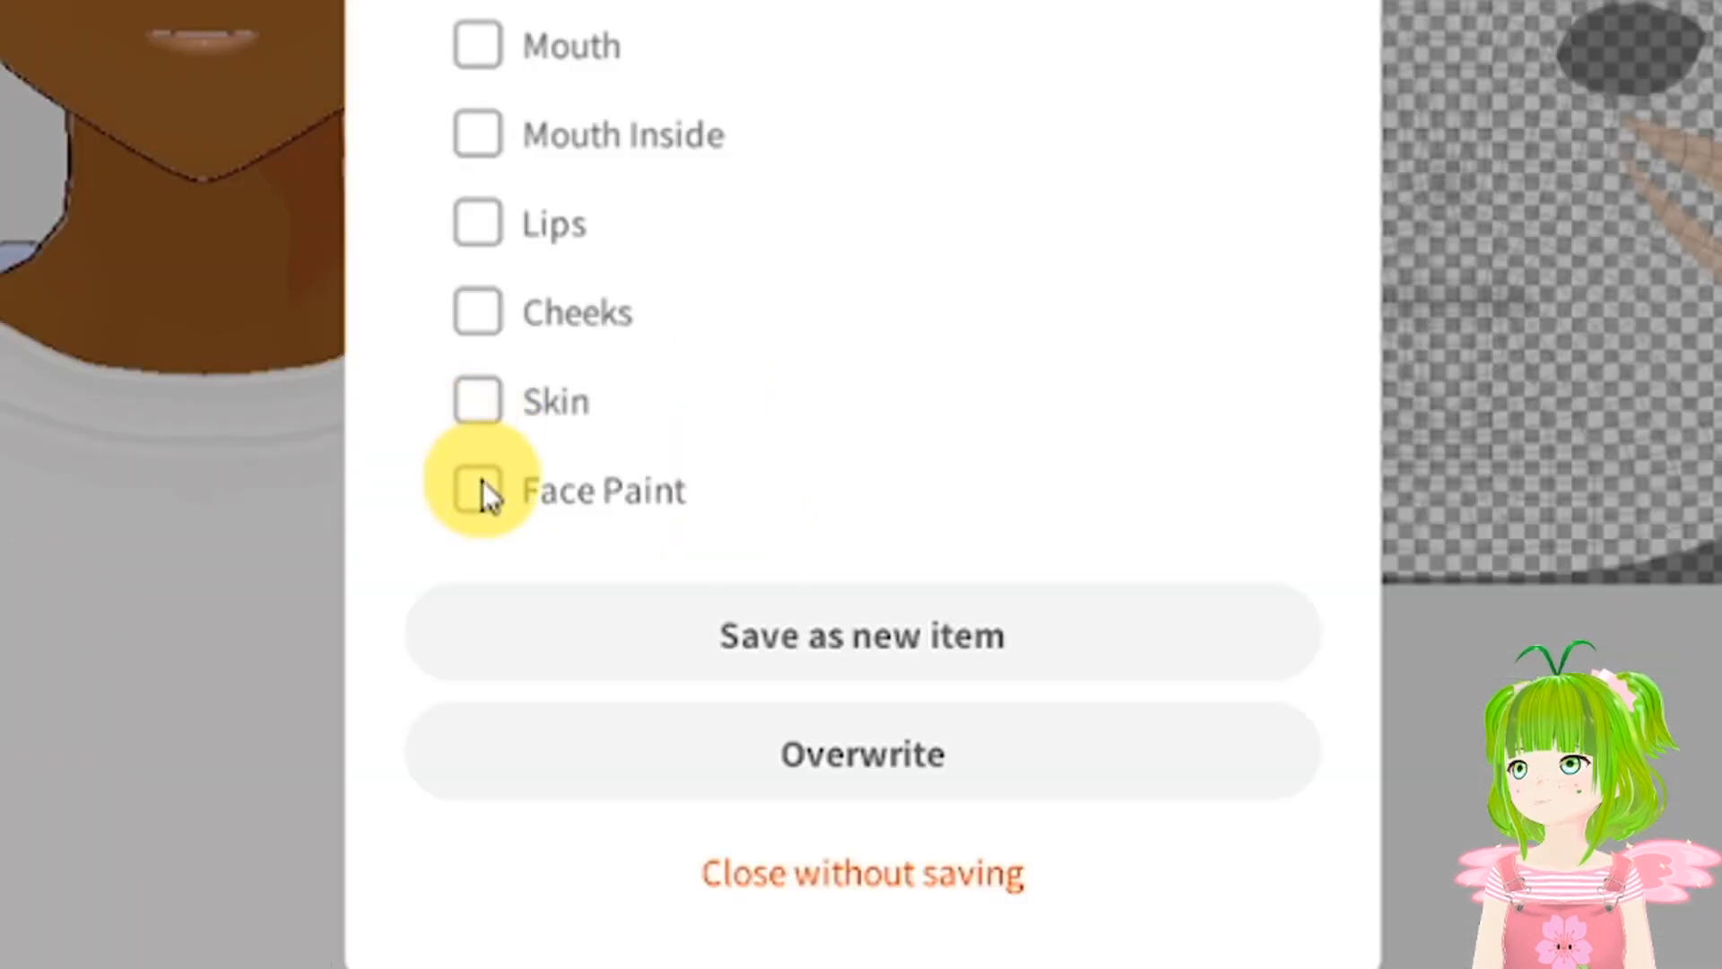
click(687, 750)
click(850, 822)
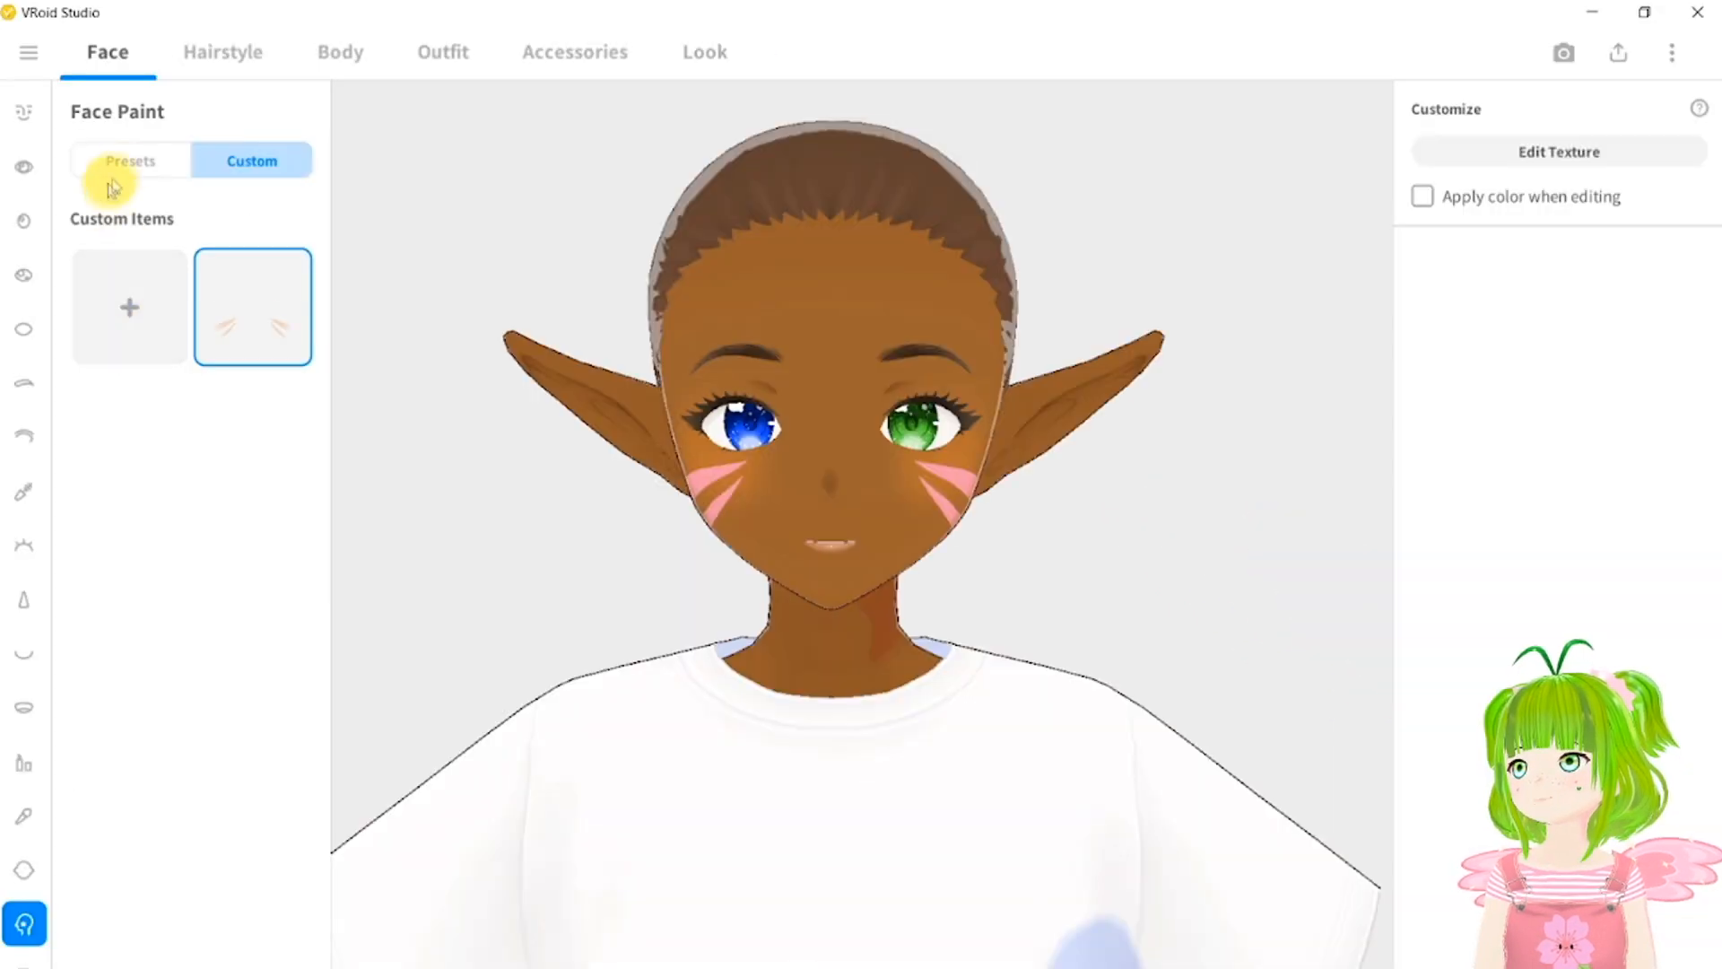
Try several hairstyle sets and choose the centre-parted one with two buns and thin braids.
click(220, 58)
scroll(235, 269, down, 7)
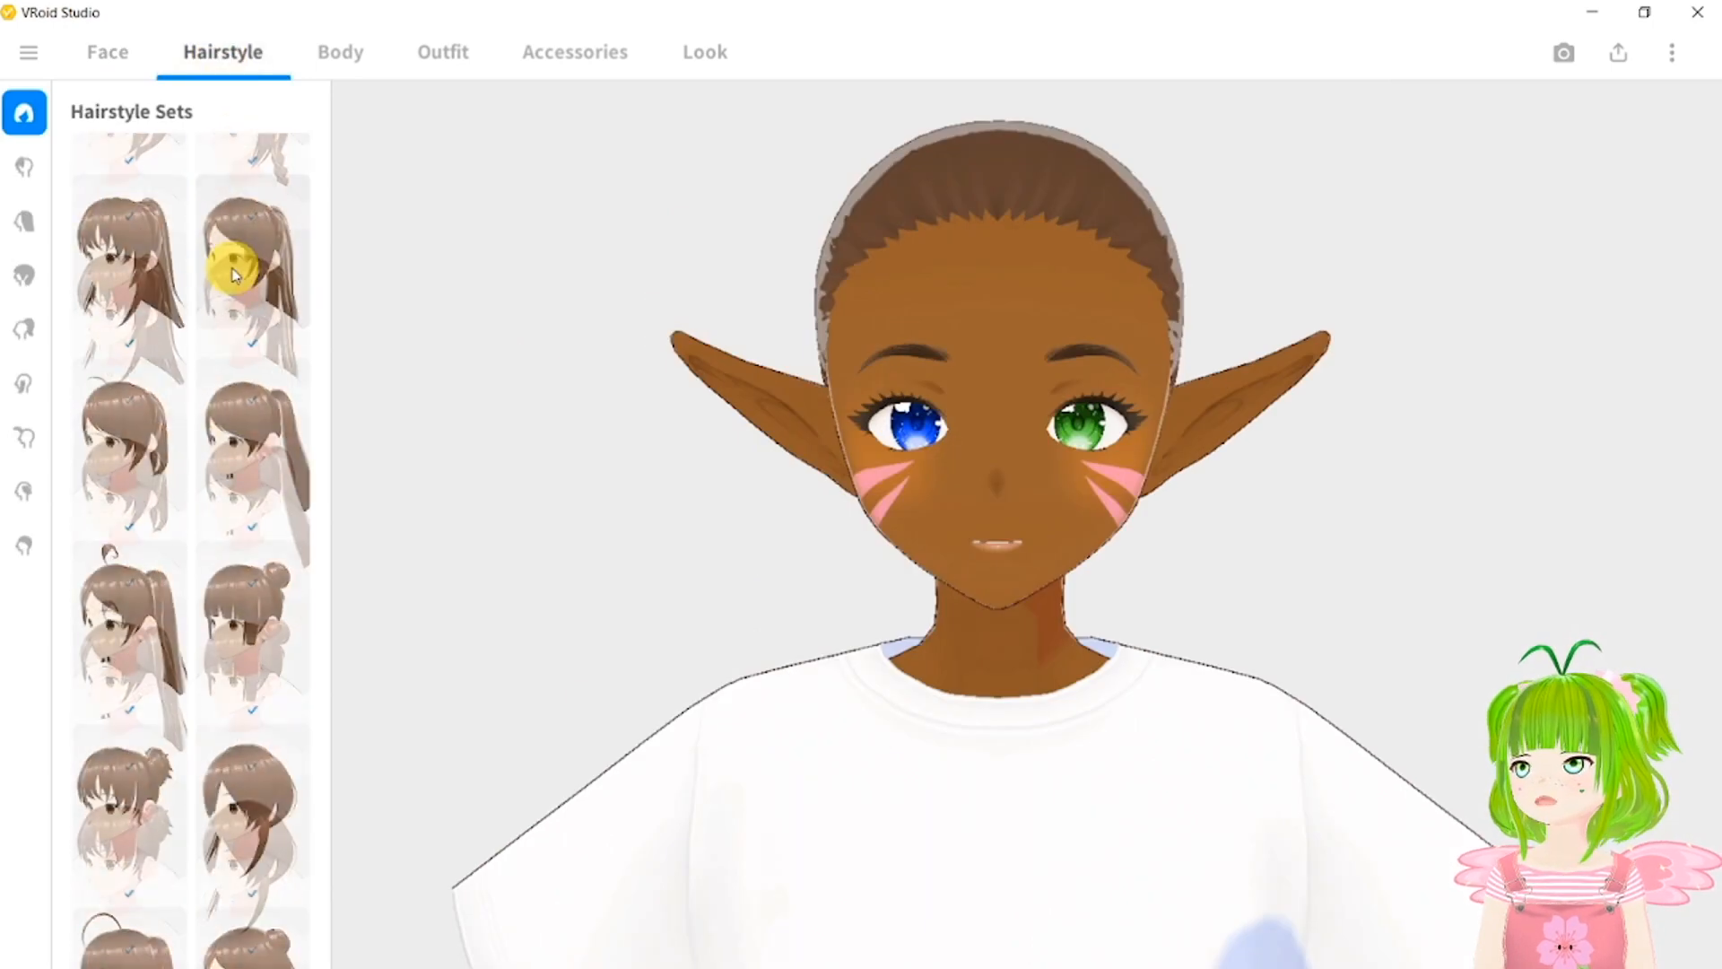
scroll(235, 271, up, 5)
scroll(233, 269, down, 3)
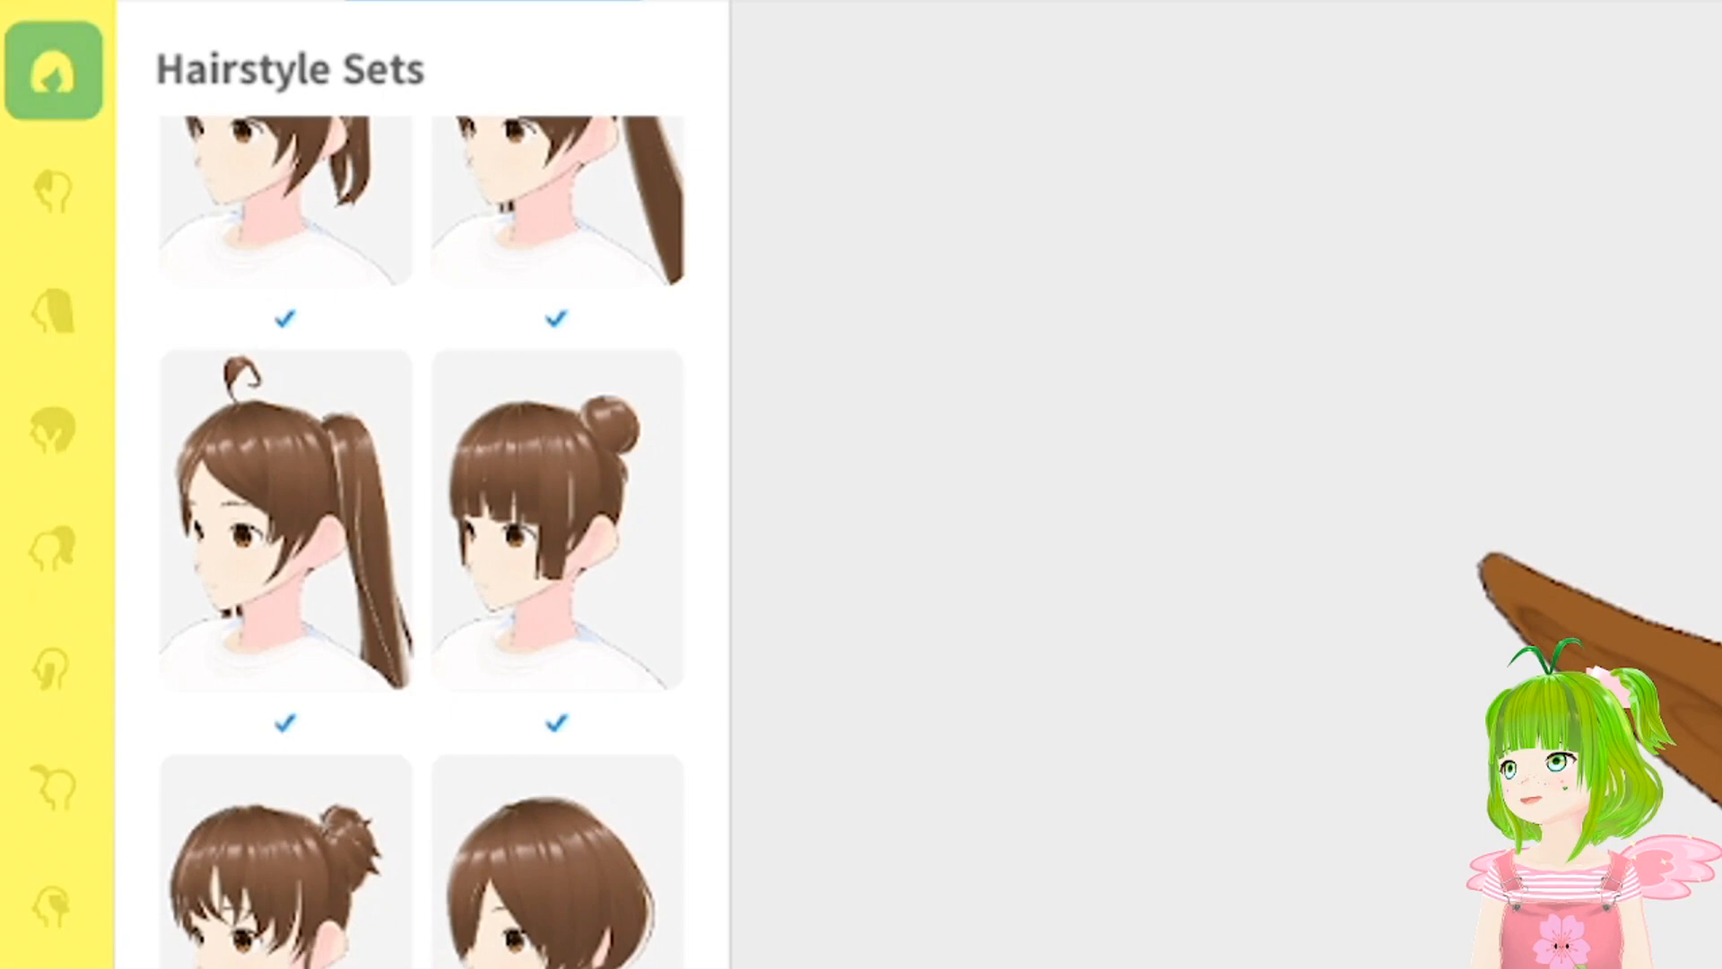
scroll(391, 870, down, 4)
click(528, 395)
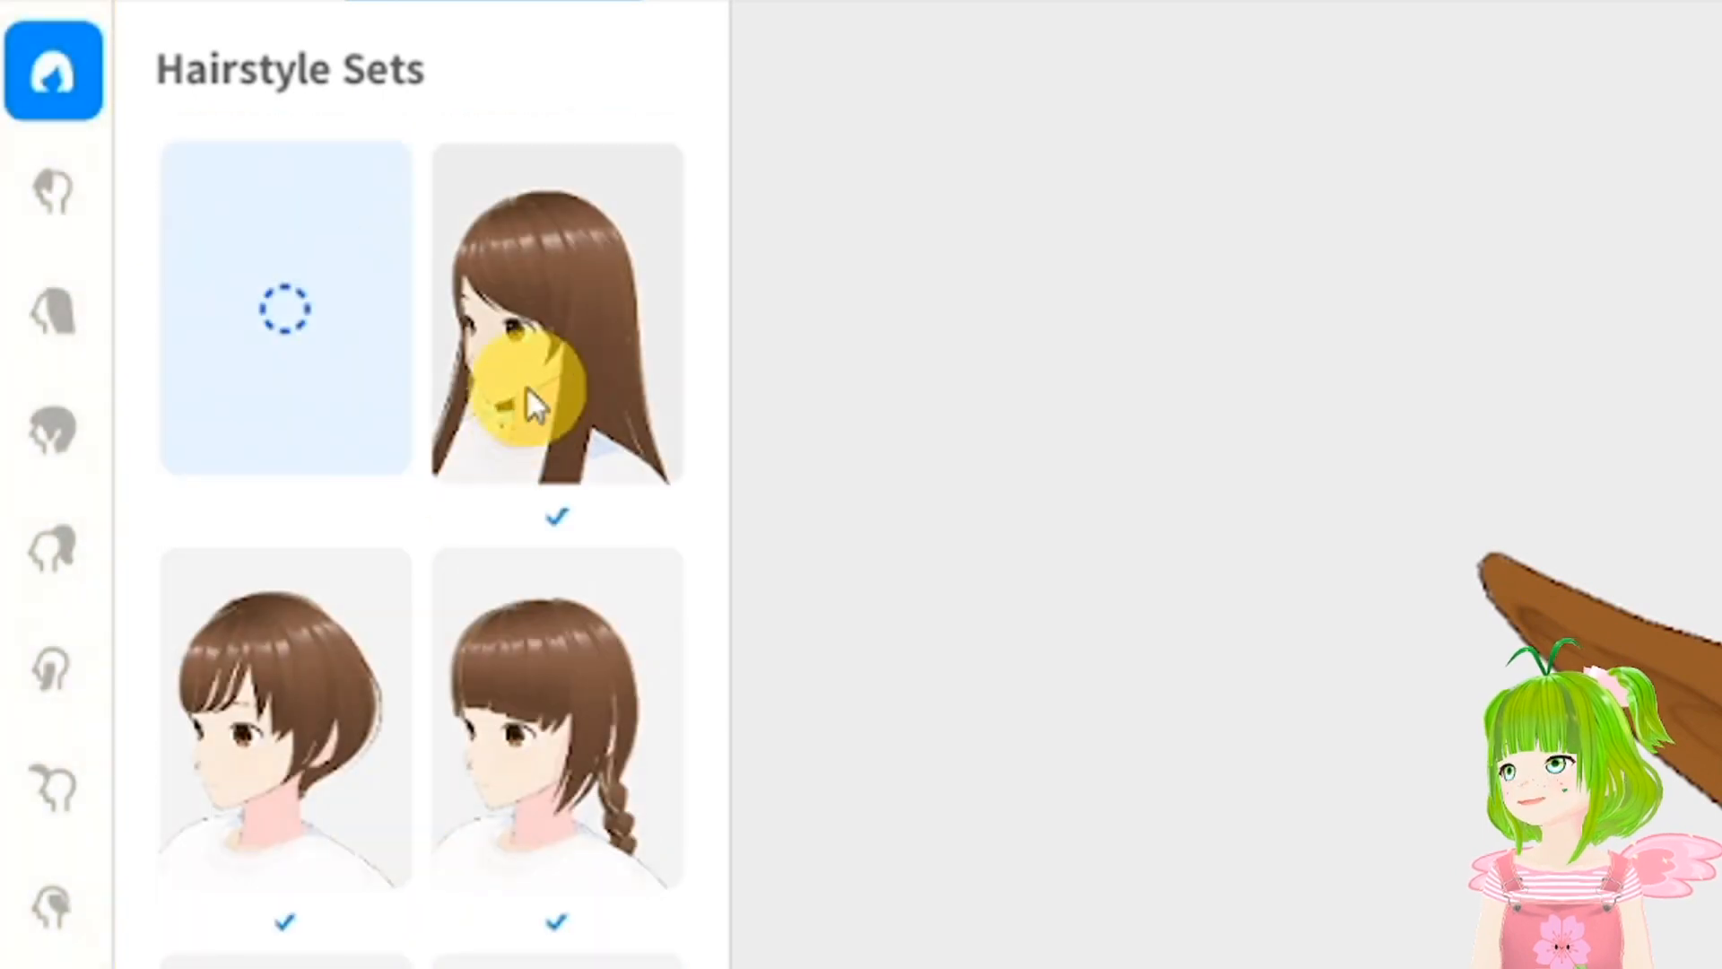
click(478, 768)
click(169, 608)
scroll(220, 772, down, 3)
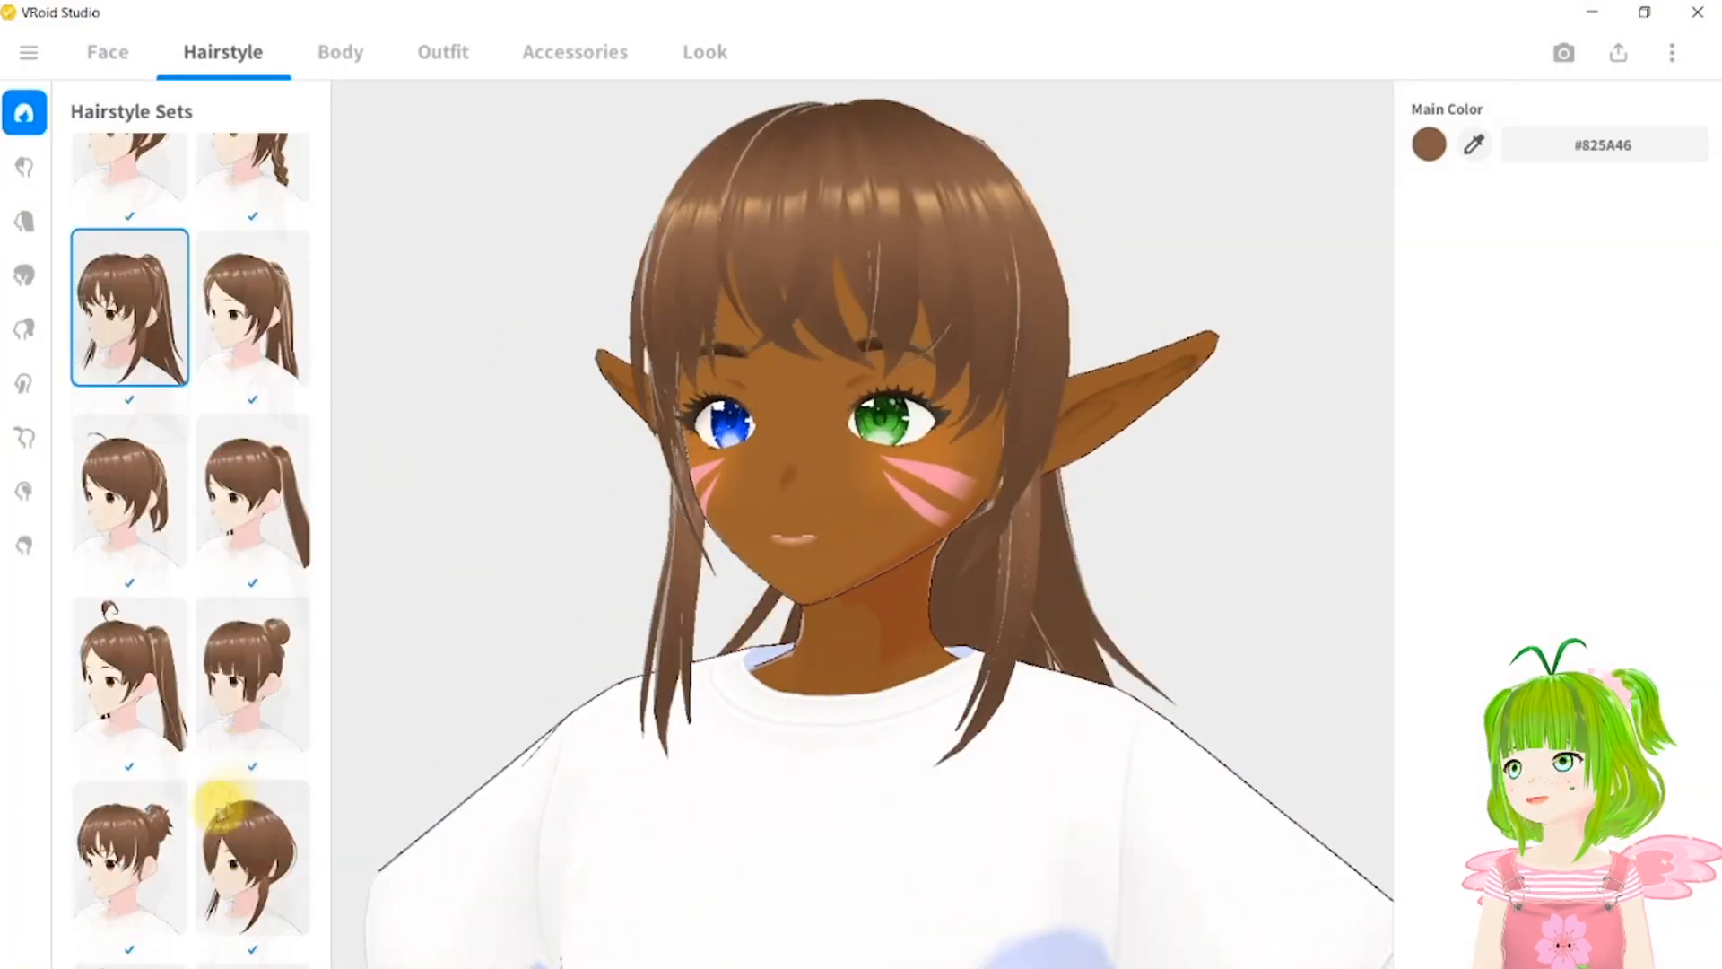
click(235, 705)
scroll(224, 736, down, 4)
click(158, 730)
click(161, 866)
click(212, 884)
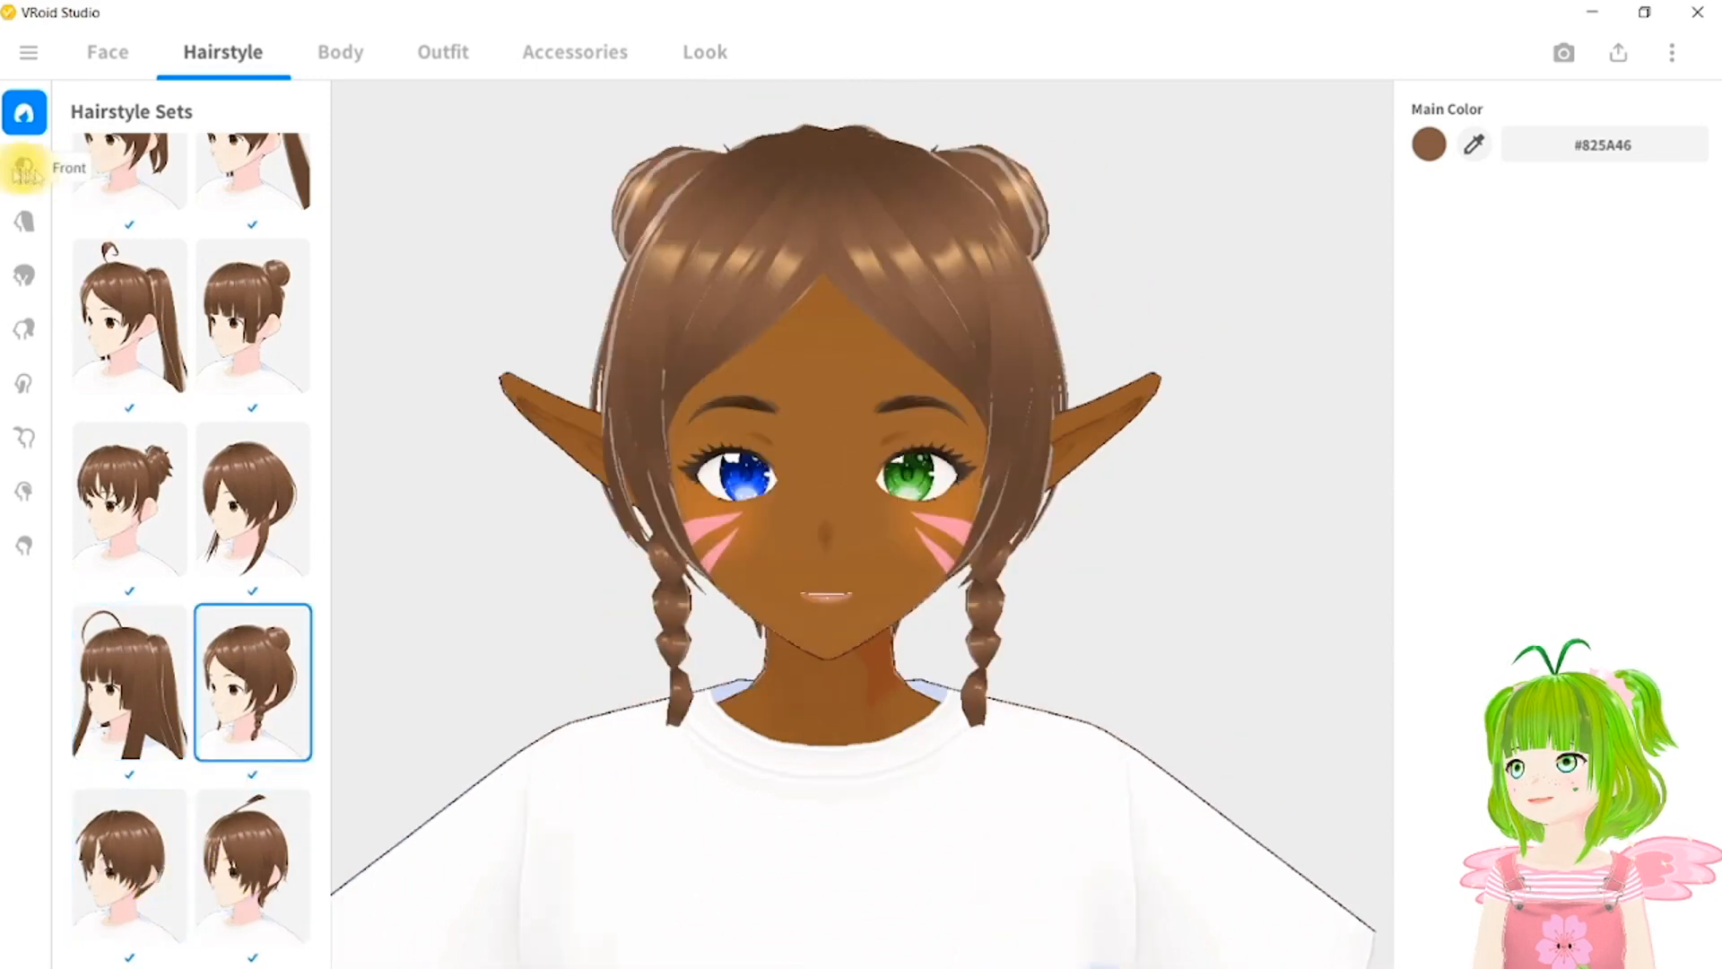
Review the front hair presets and give the back hair the wavy shoulder-length preset.
click(24, 167)
scroll(148, 476, down, 2)
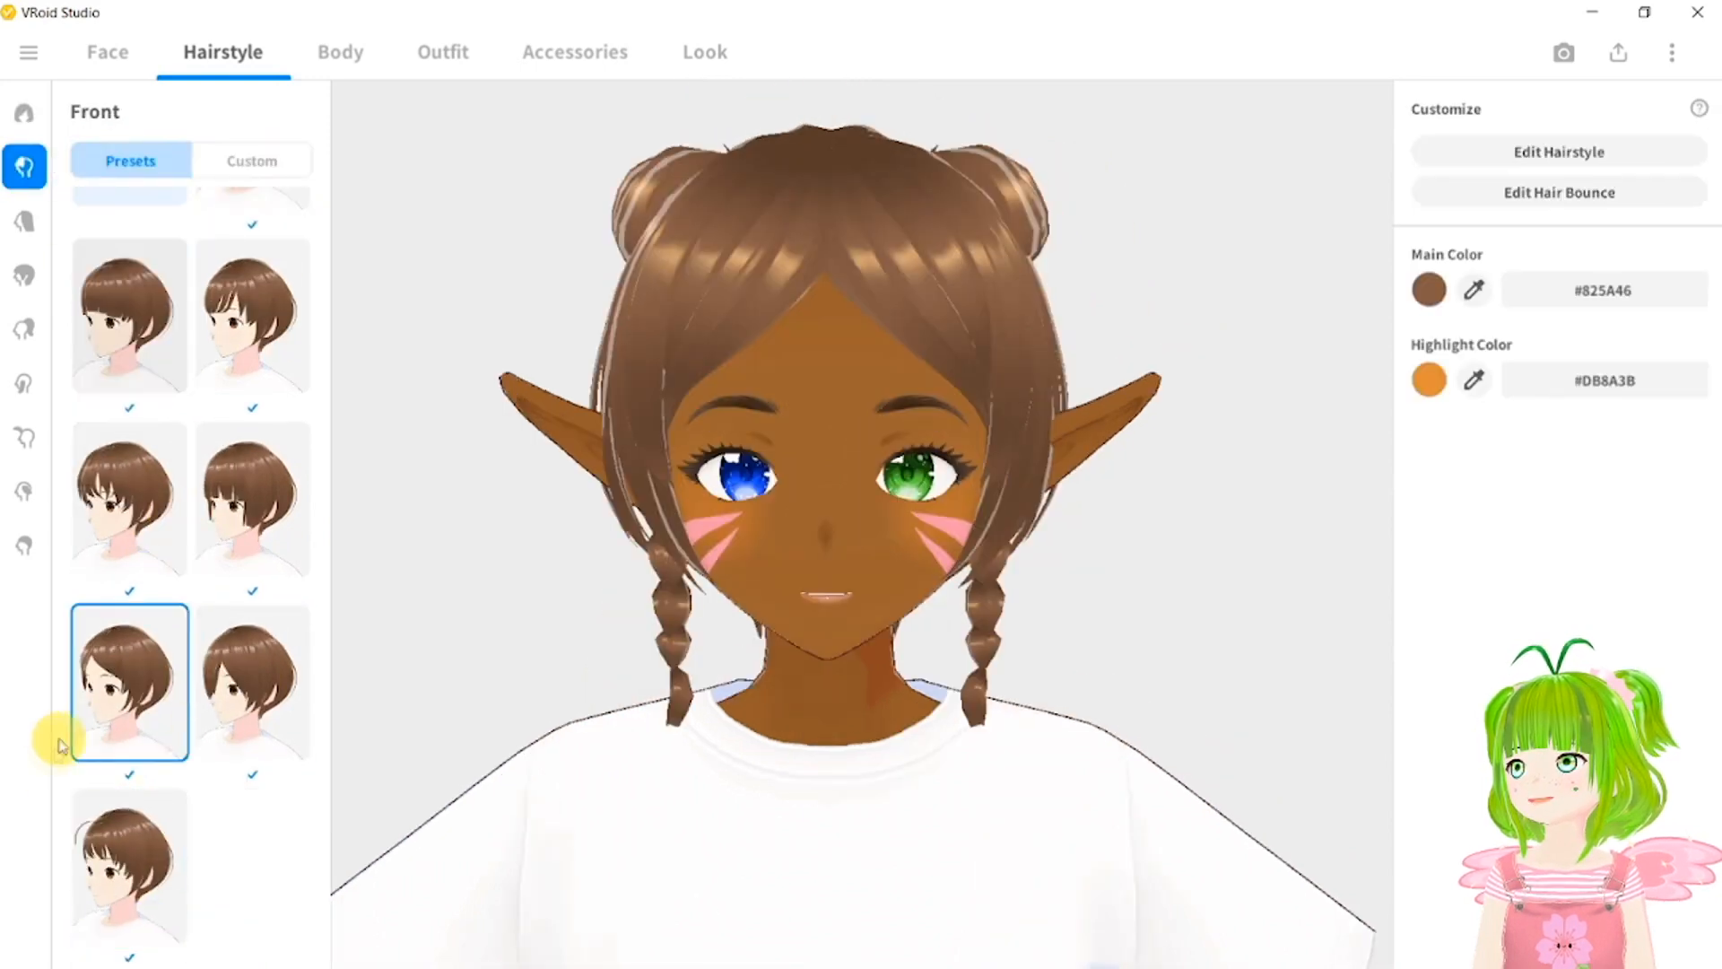
click(22, 226)
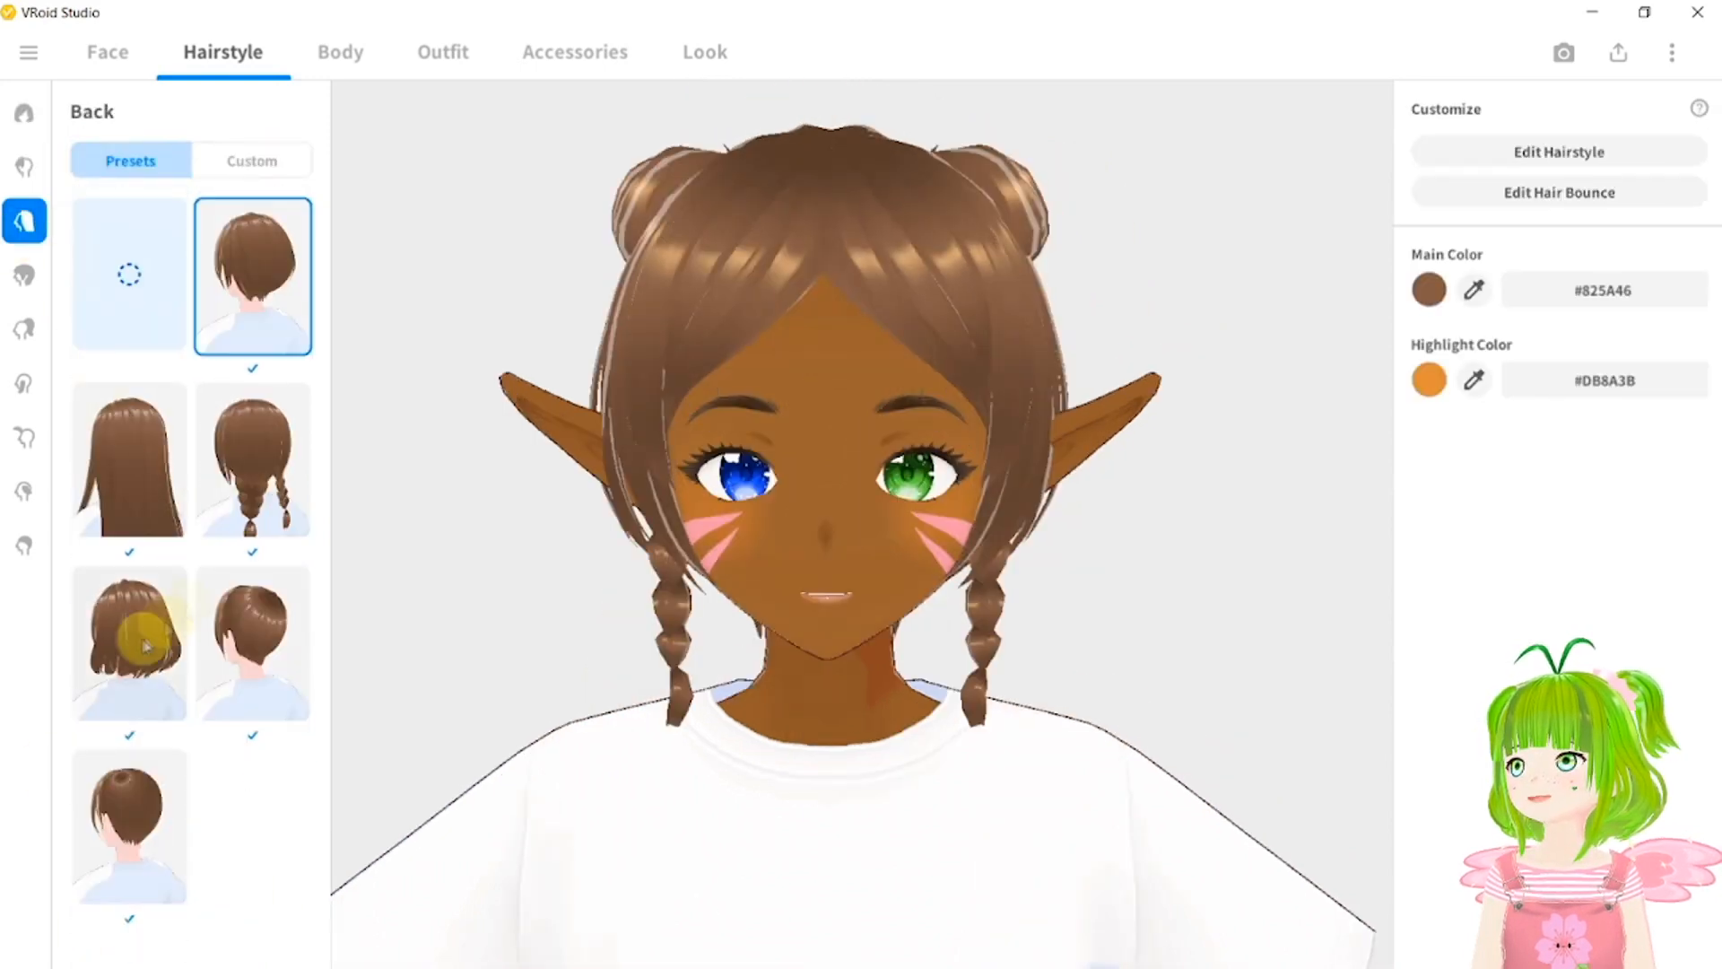
click(130, 642)
Recolour the hair with the purple main colour #B333B5 and a bright pink highlight colour.
click(24, 329)
click(1429, 289)
drag(1371, 393, 1411, 368)
drag(1382, 332, 1261, 367)
drag(1401, 387, 1375, 403)
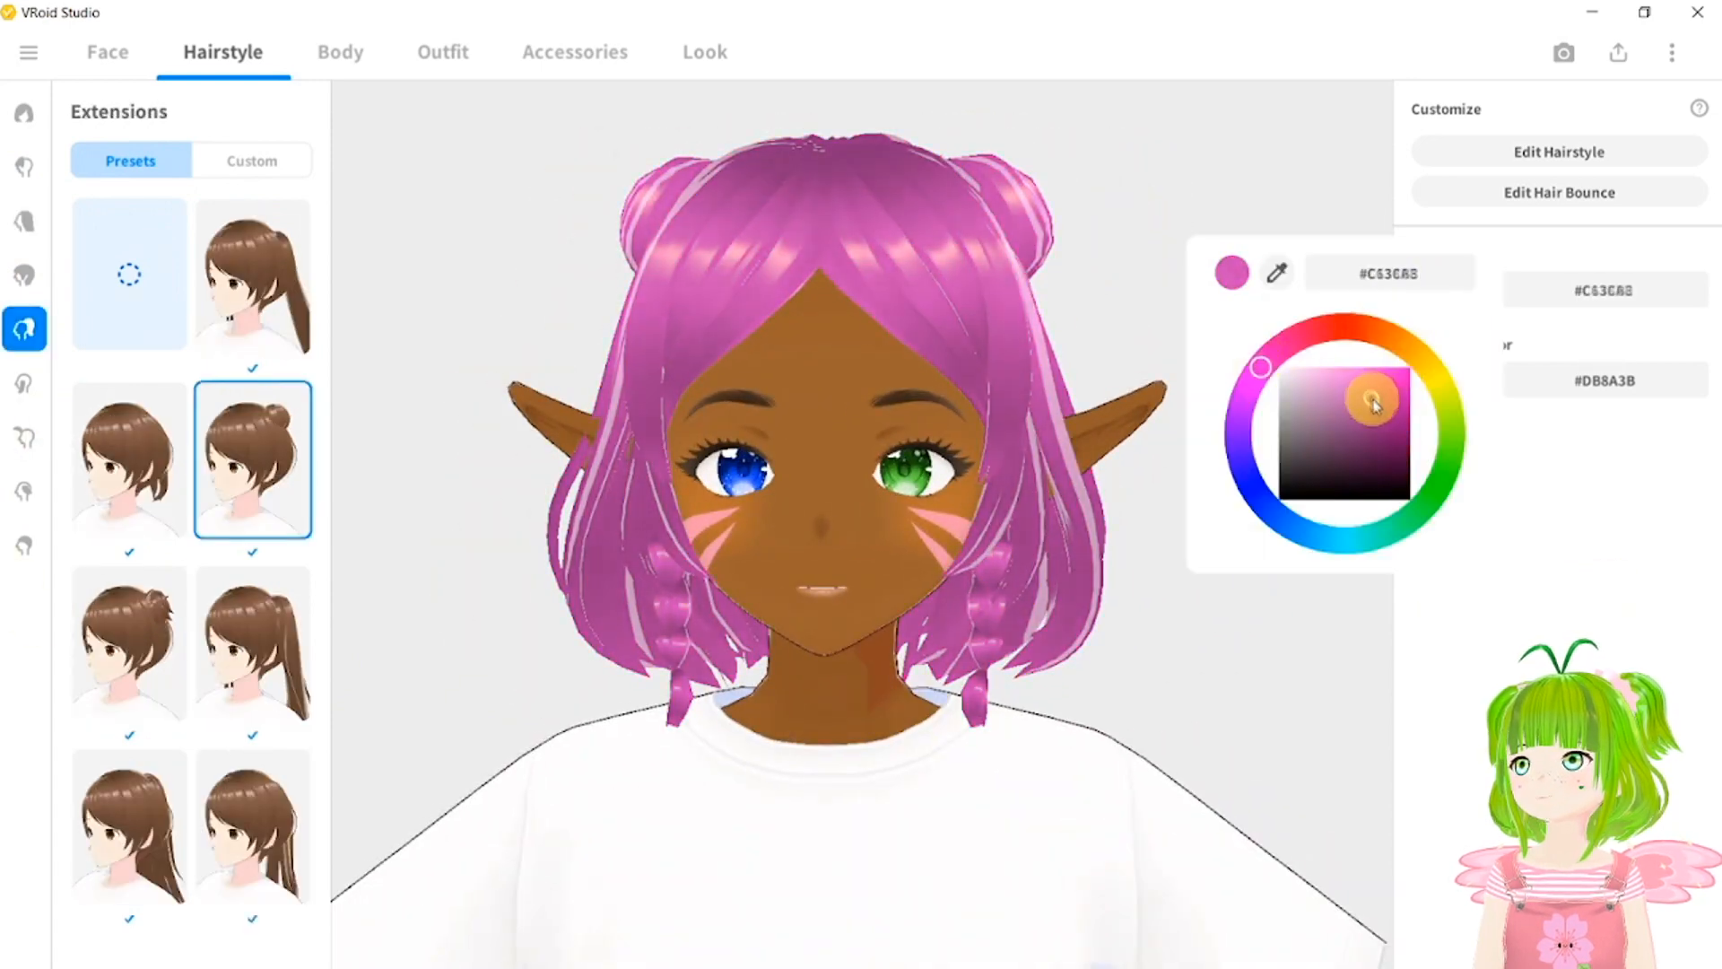
drag(1261, 367, 1252, 381)
click(1243, 588)
drag(1365, 402, 1257, 437)
click(1427, 381)
click(1588, 529)
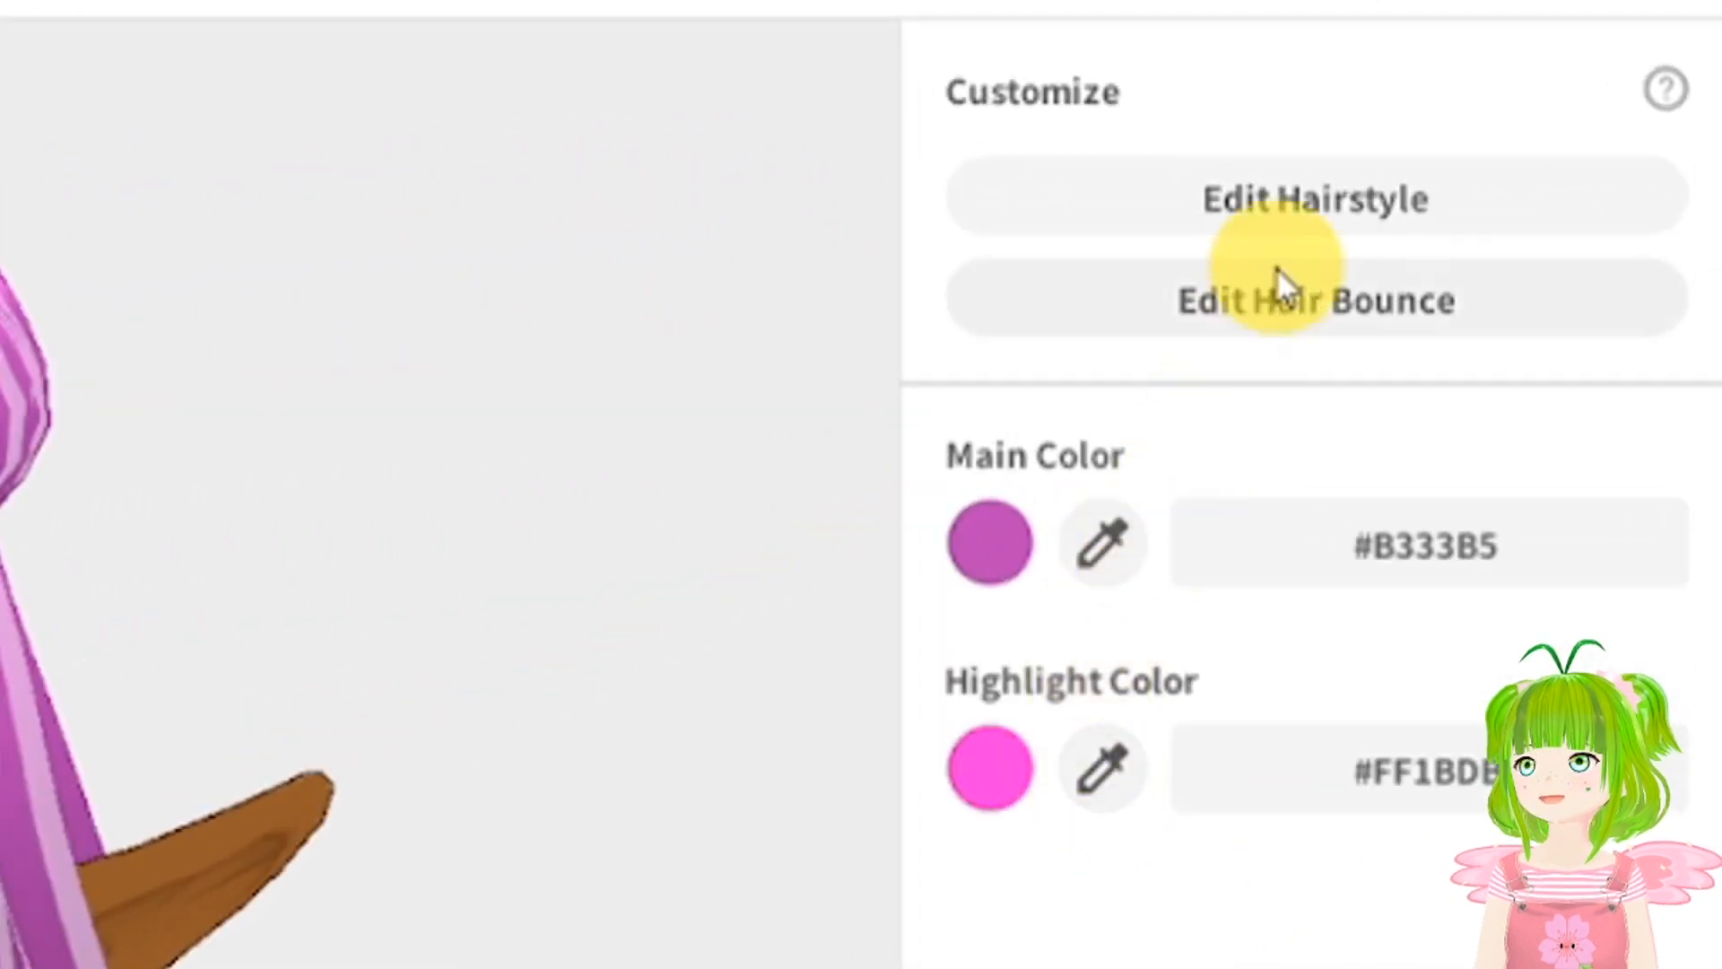
Open the hairstyle for editing and look through the Back, Side and Front hair groups.
click(1303, 199)
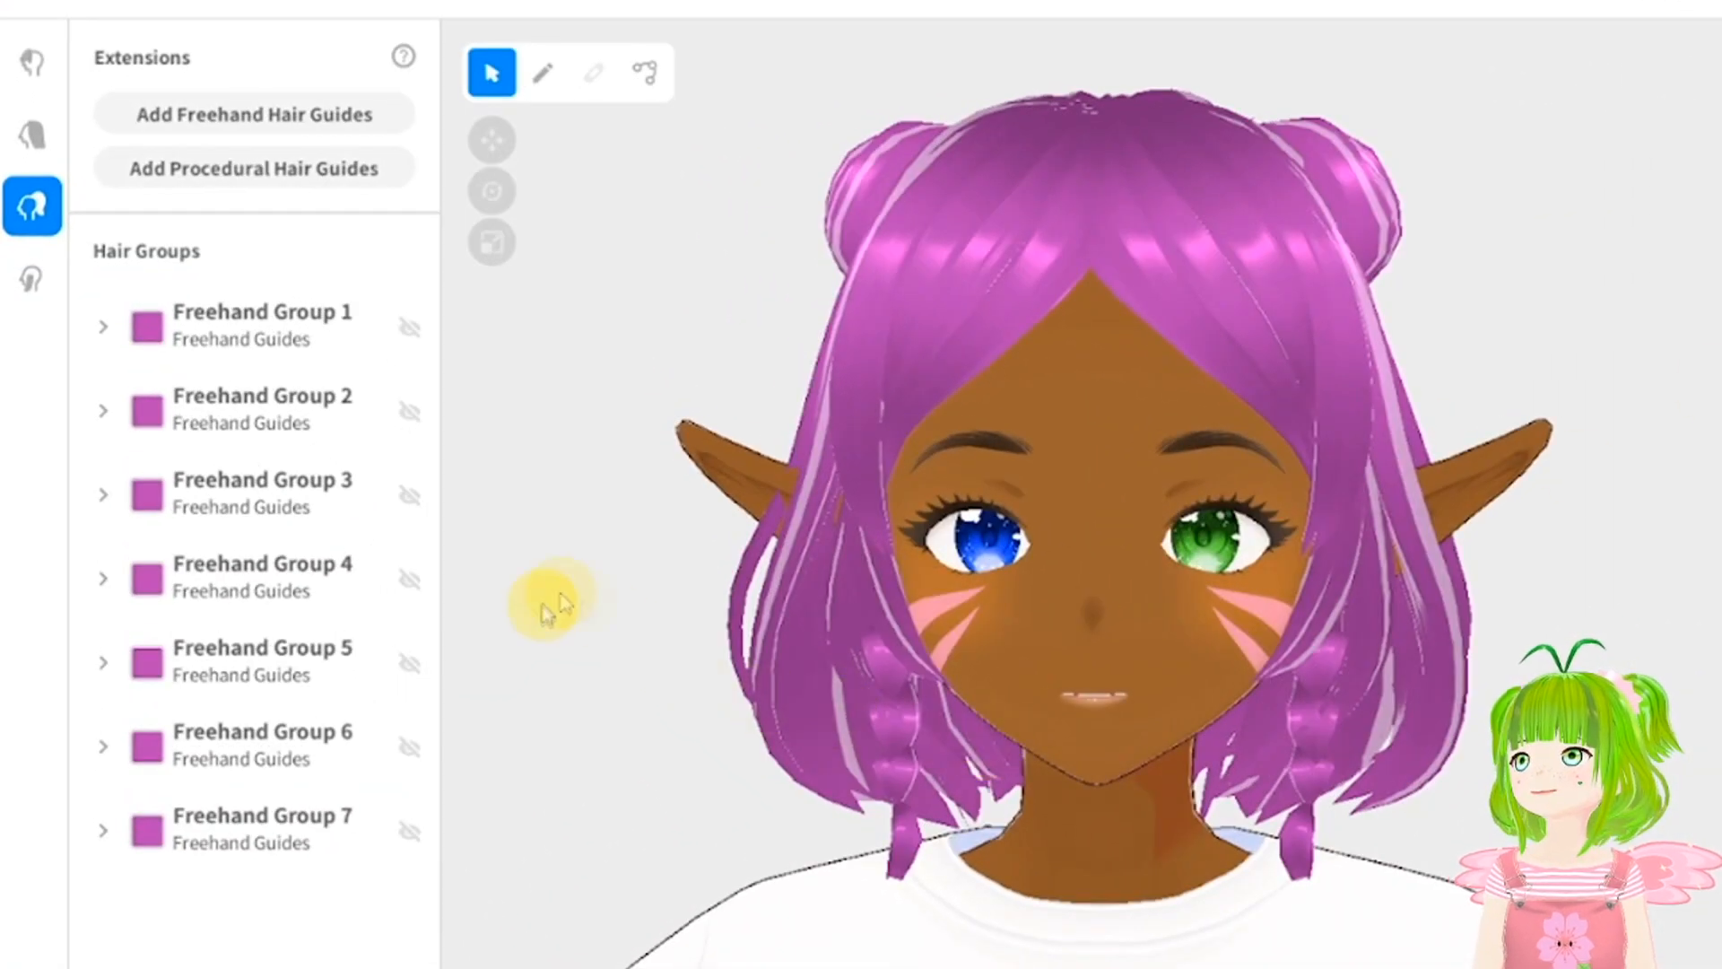
click(31, 58)
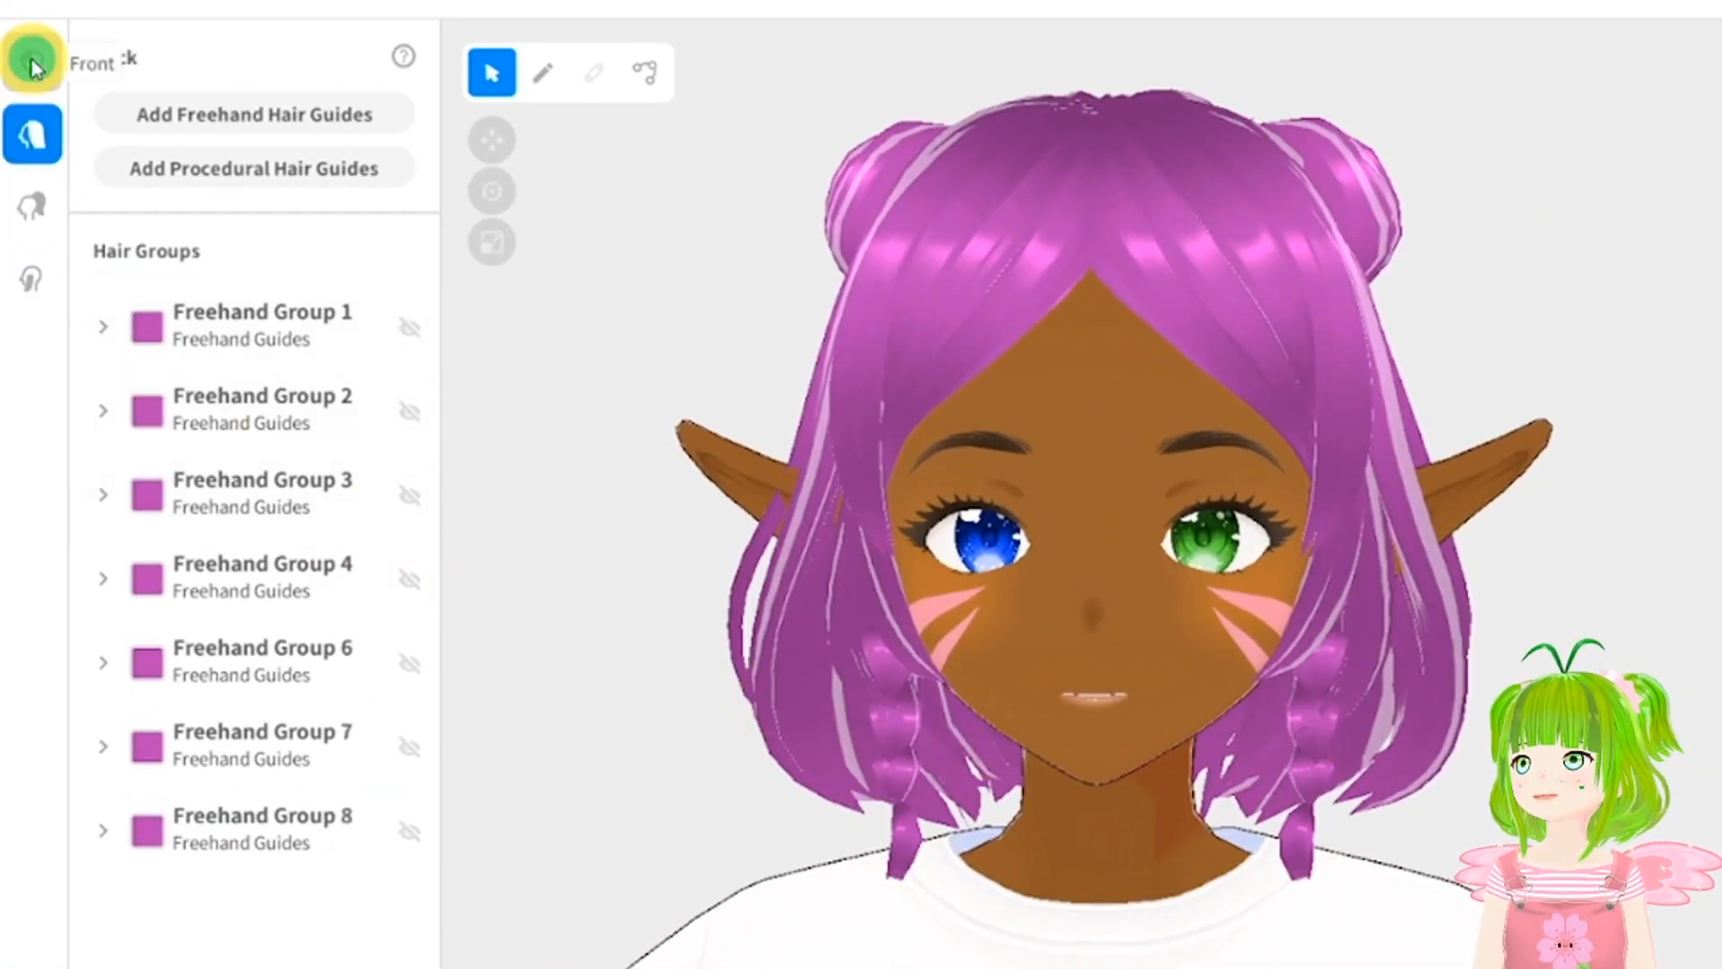
click(27, 282)
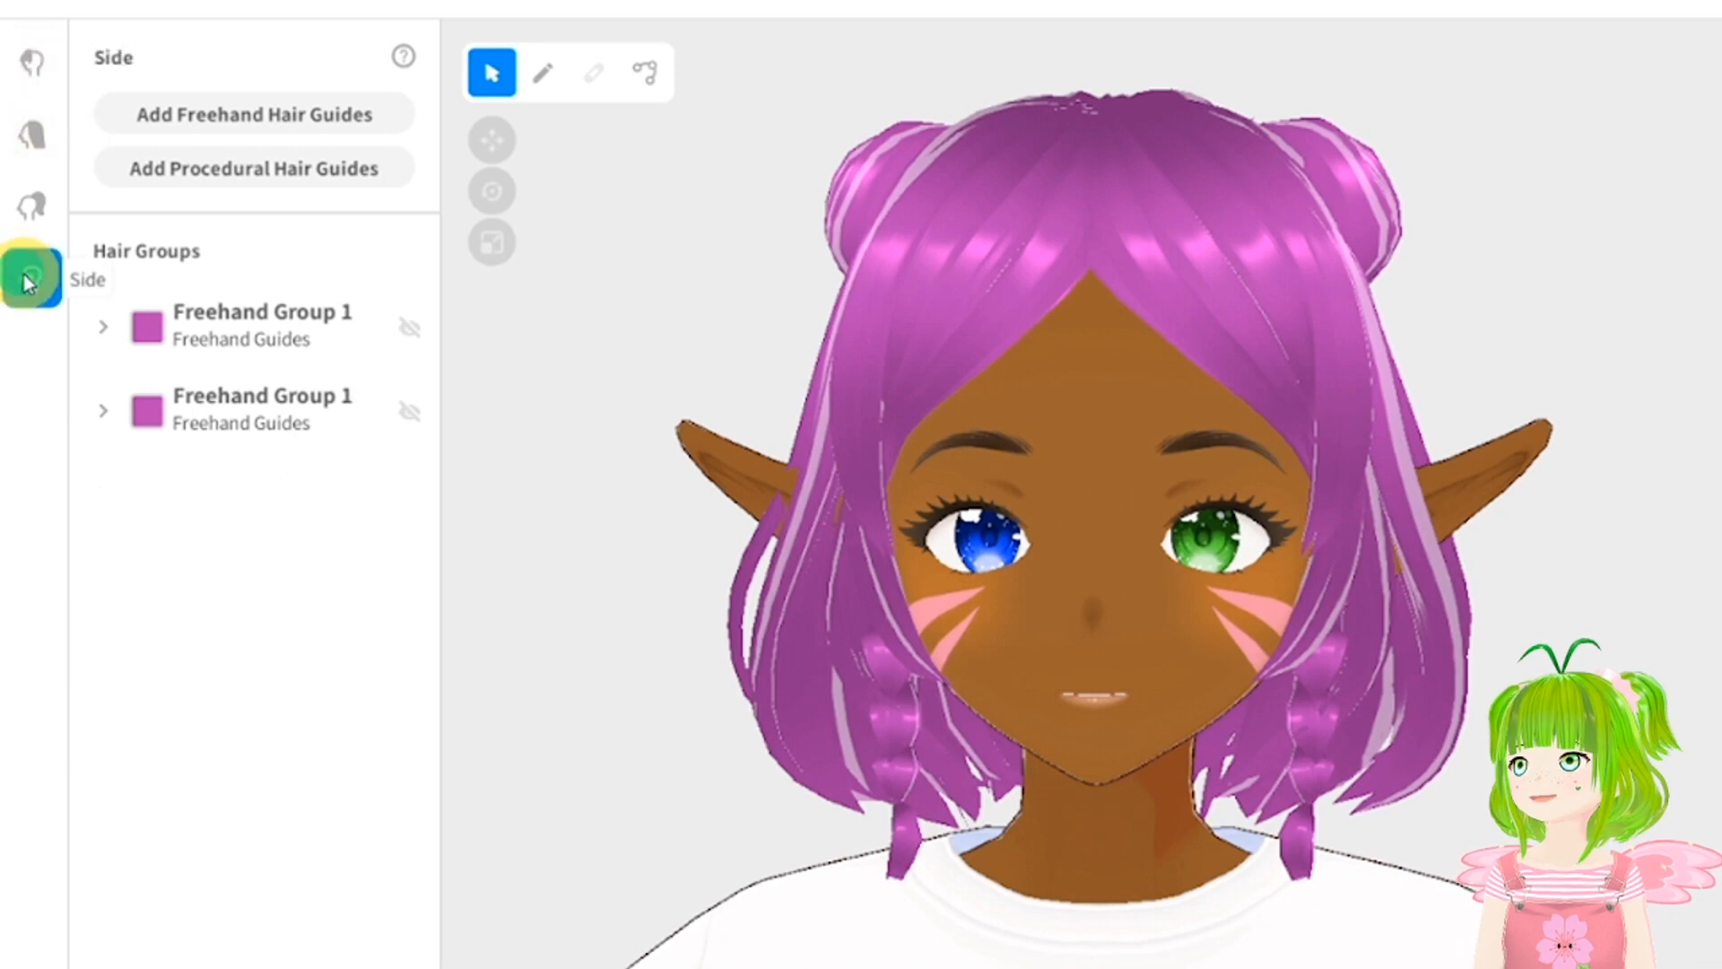
click(38, 69)
Hide the freehand groups of the Front hair one by one and show them all again.
click(413, 330)
click(412, 416)
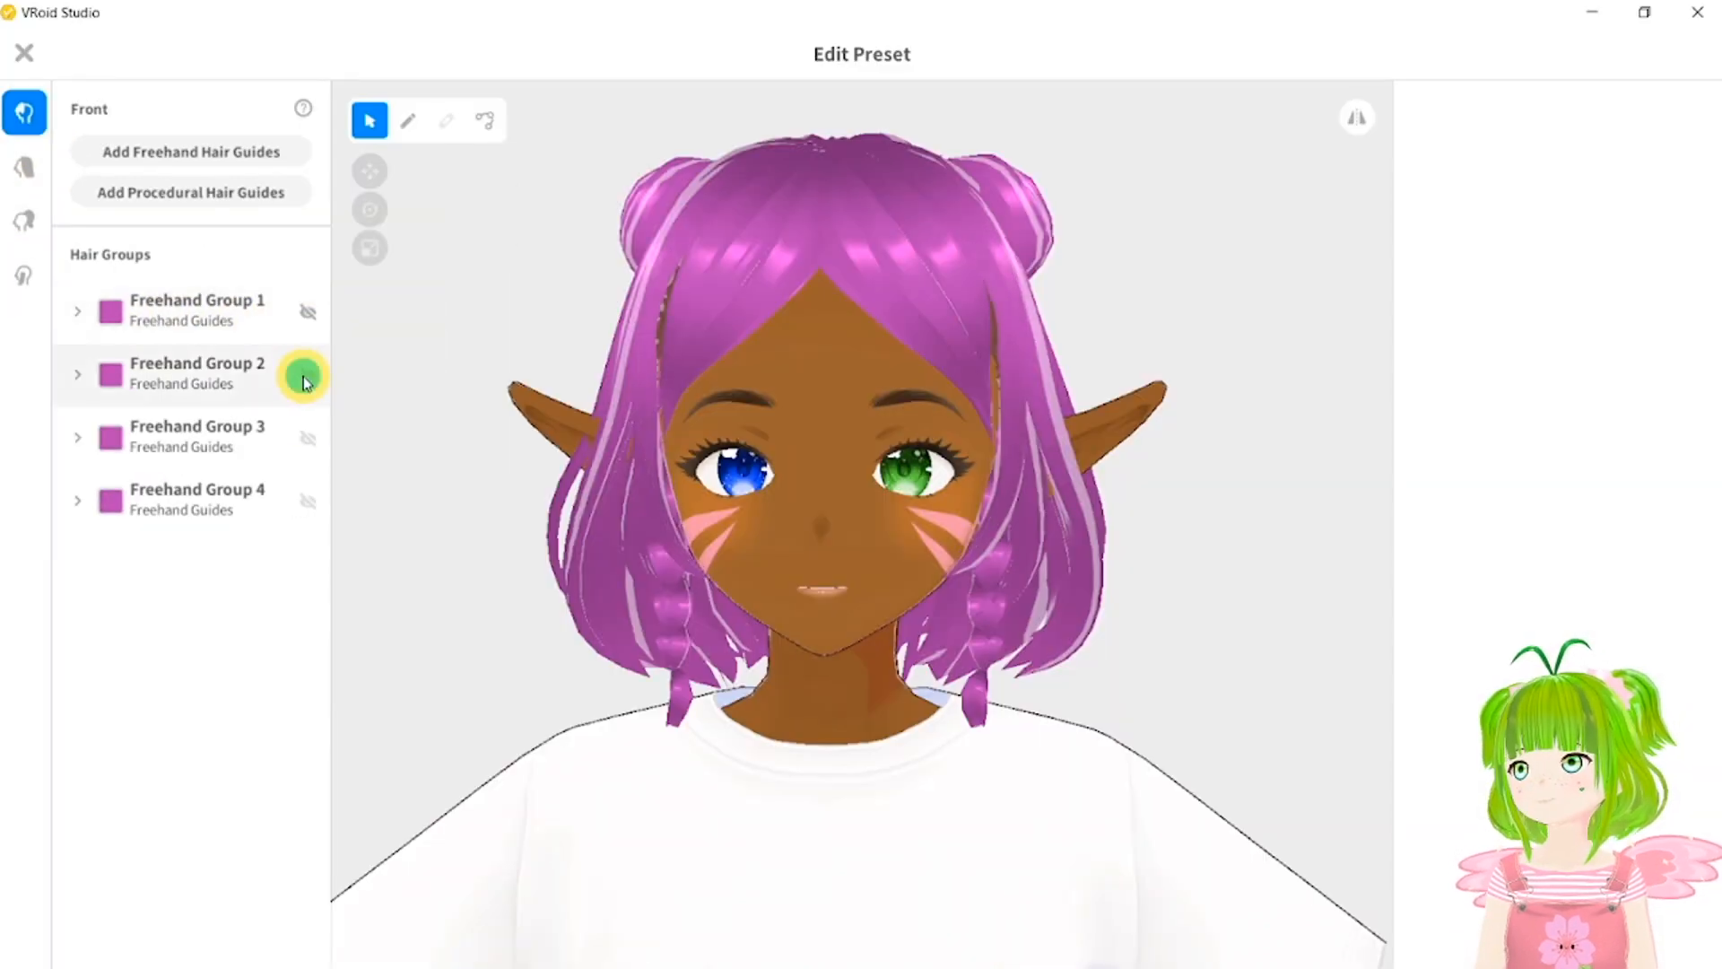
click(413, 504)
click(309, 504)
click(310, 504)
click(309, 439)
click(309, 377)
click(310, 316)
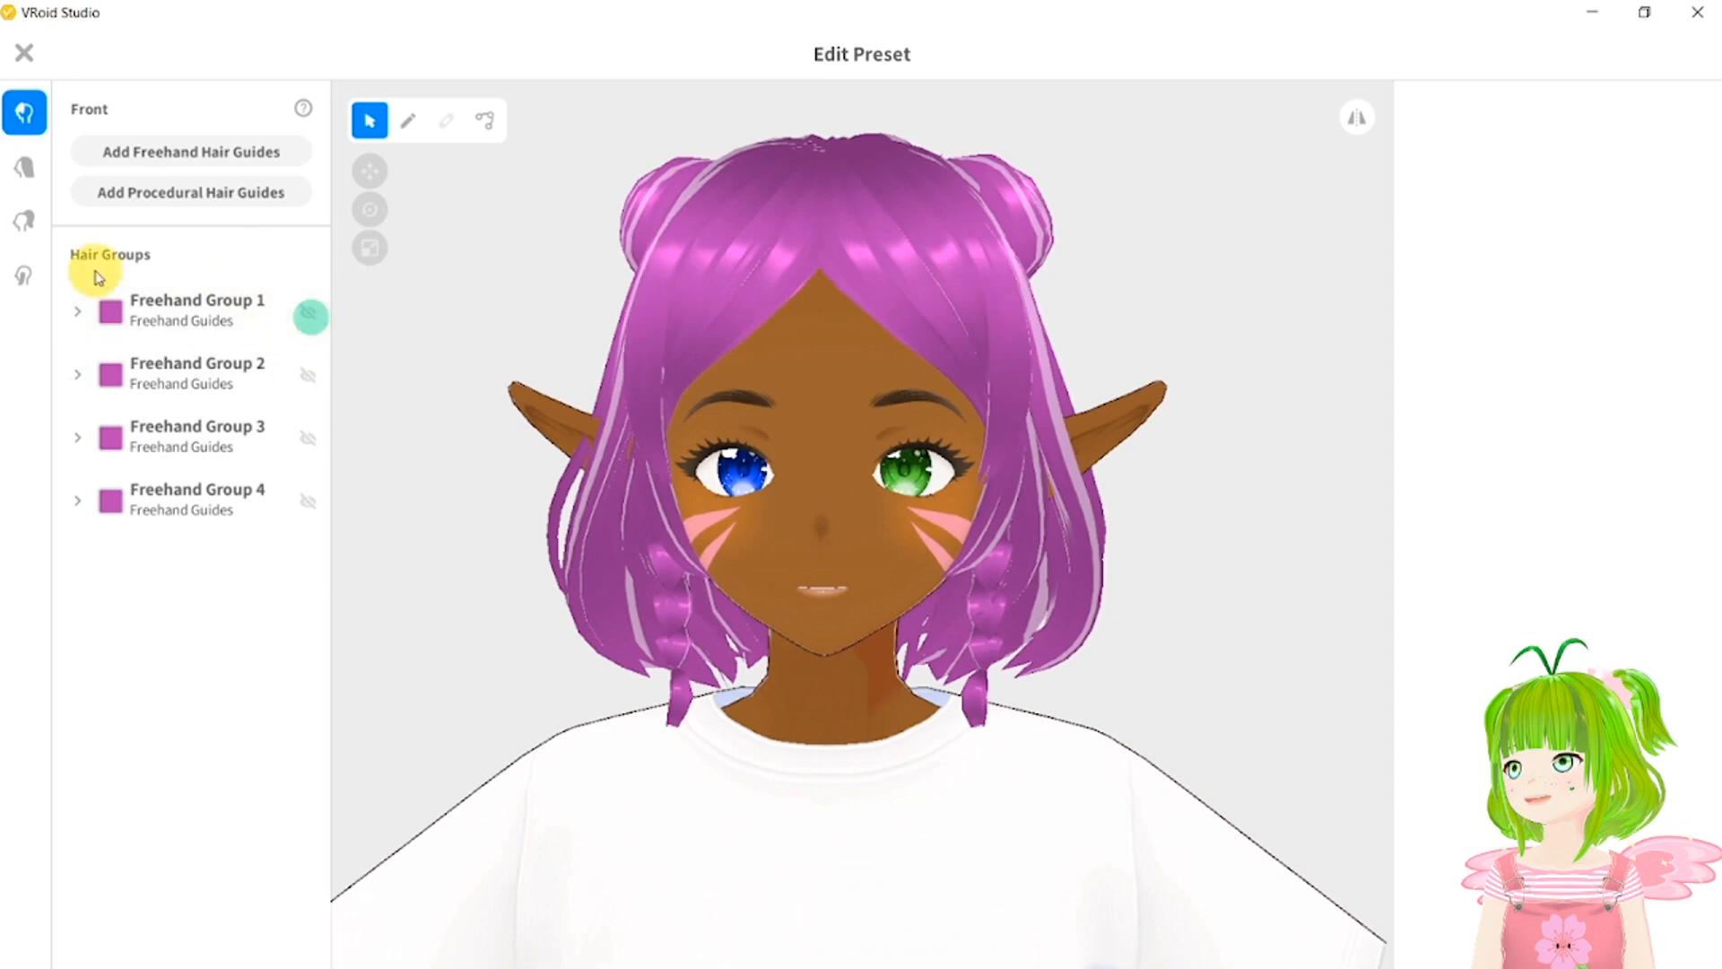
Expand Freehand Group 1 of the Front hair and select each of its hair strands in turn.
click(78, 311)
click(207, 369)
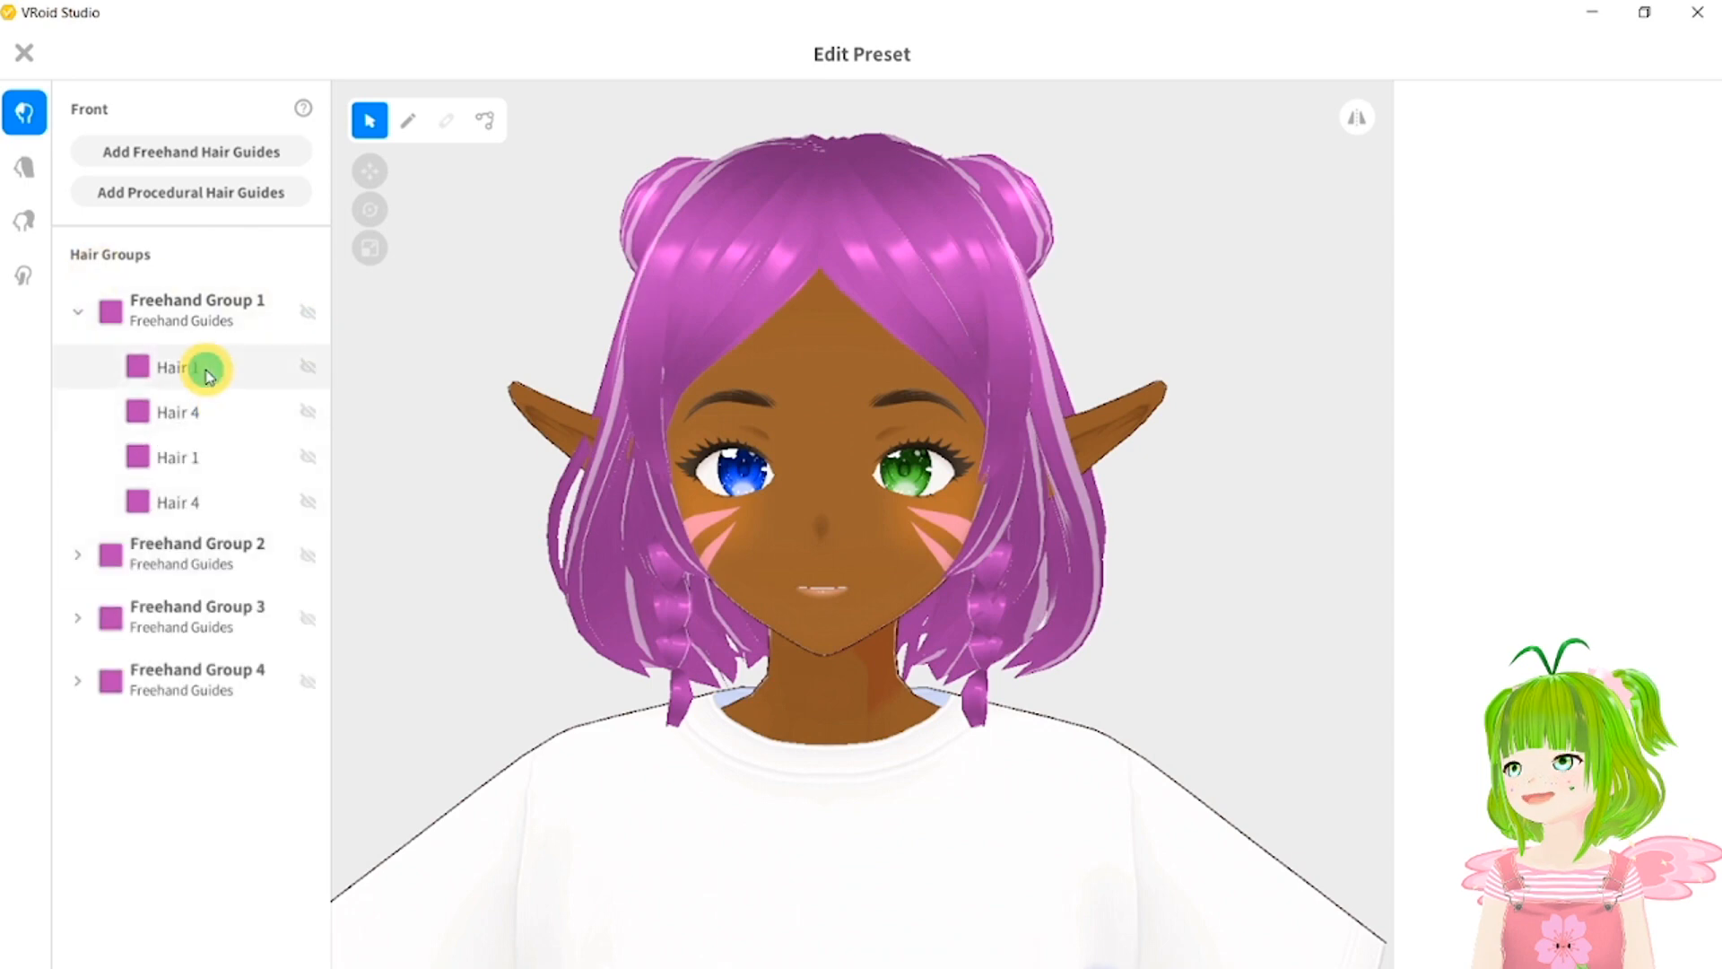
click(192, 418)
click(193, 459)
click(191, 500)
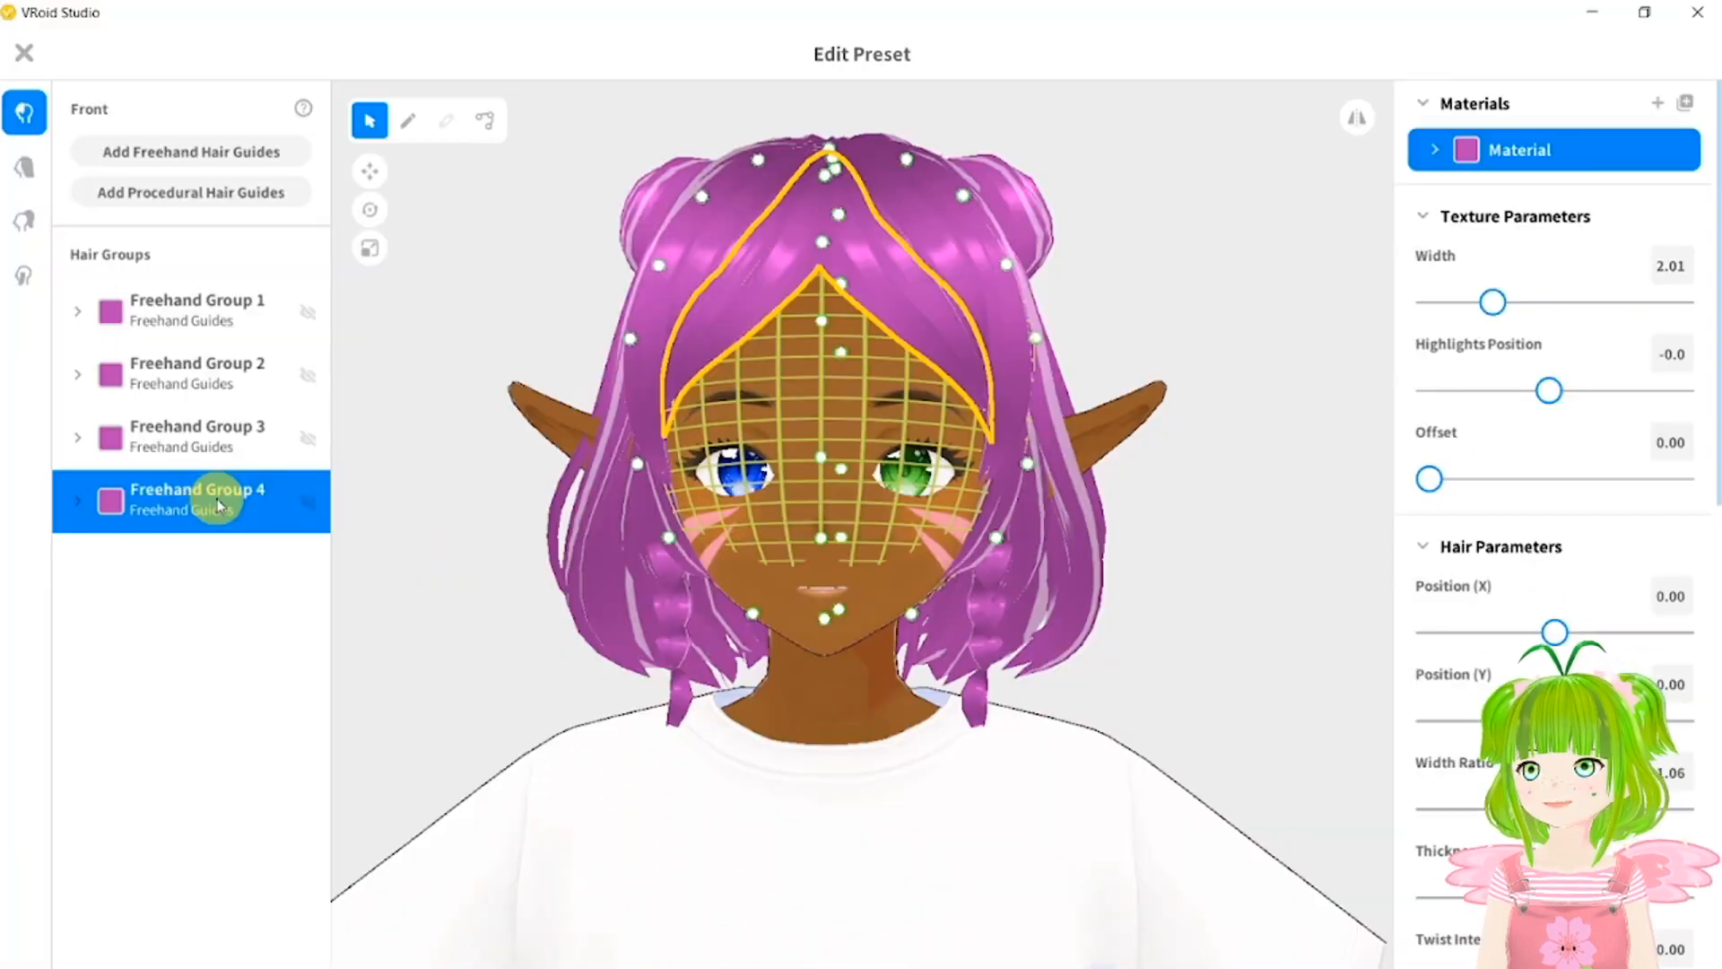
Add a new group of freehand hair guides to the Back hair.
click(20, 169)
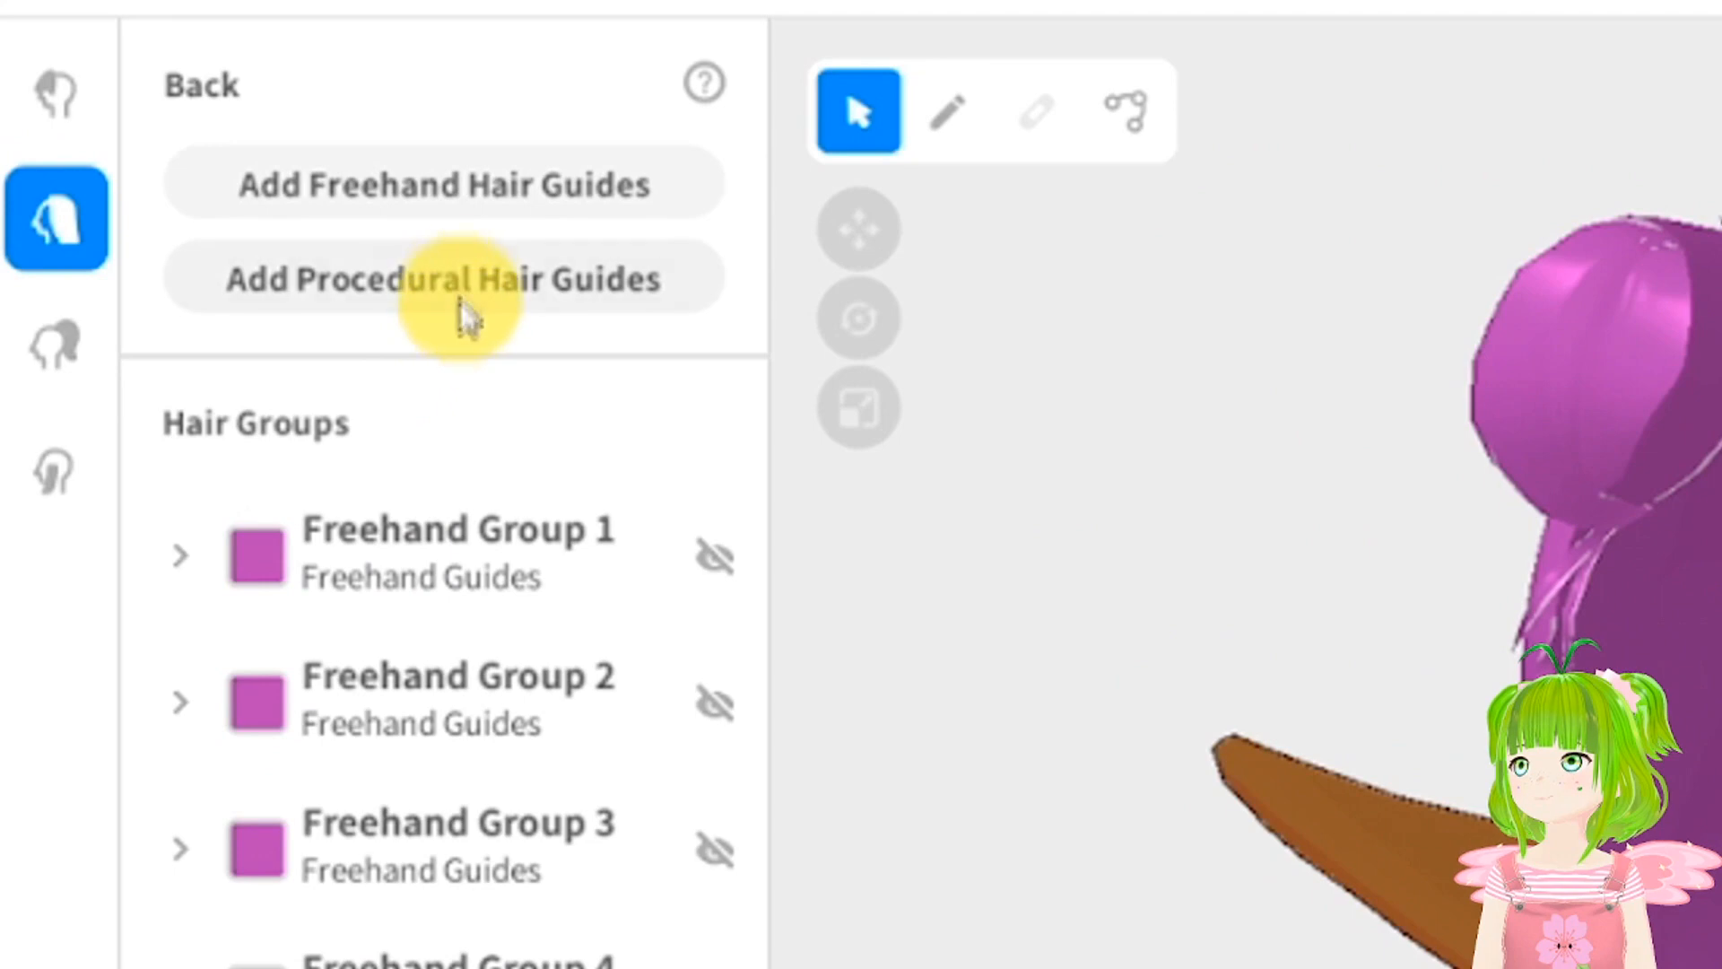
click(460, 193)
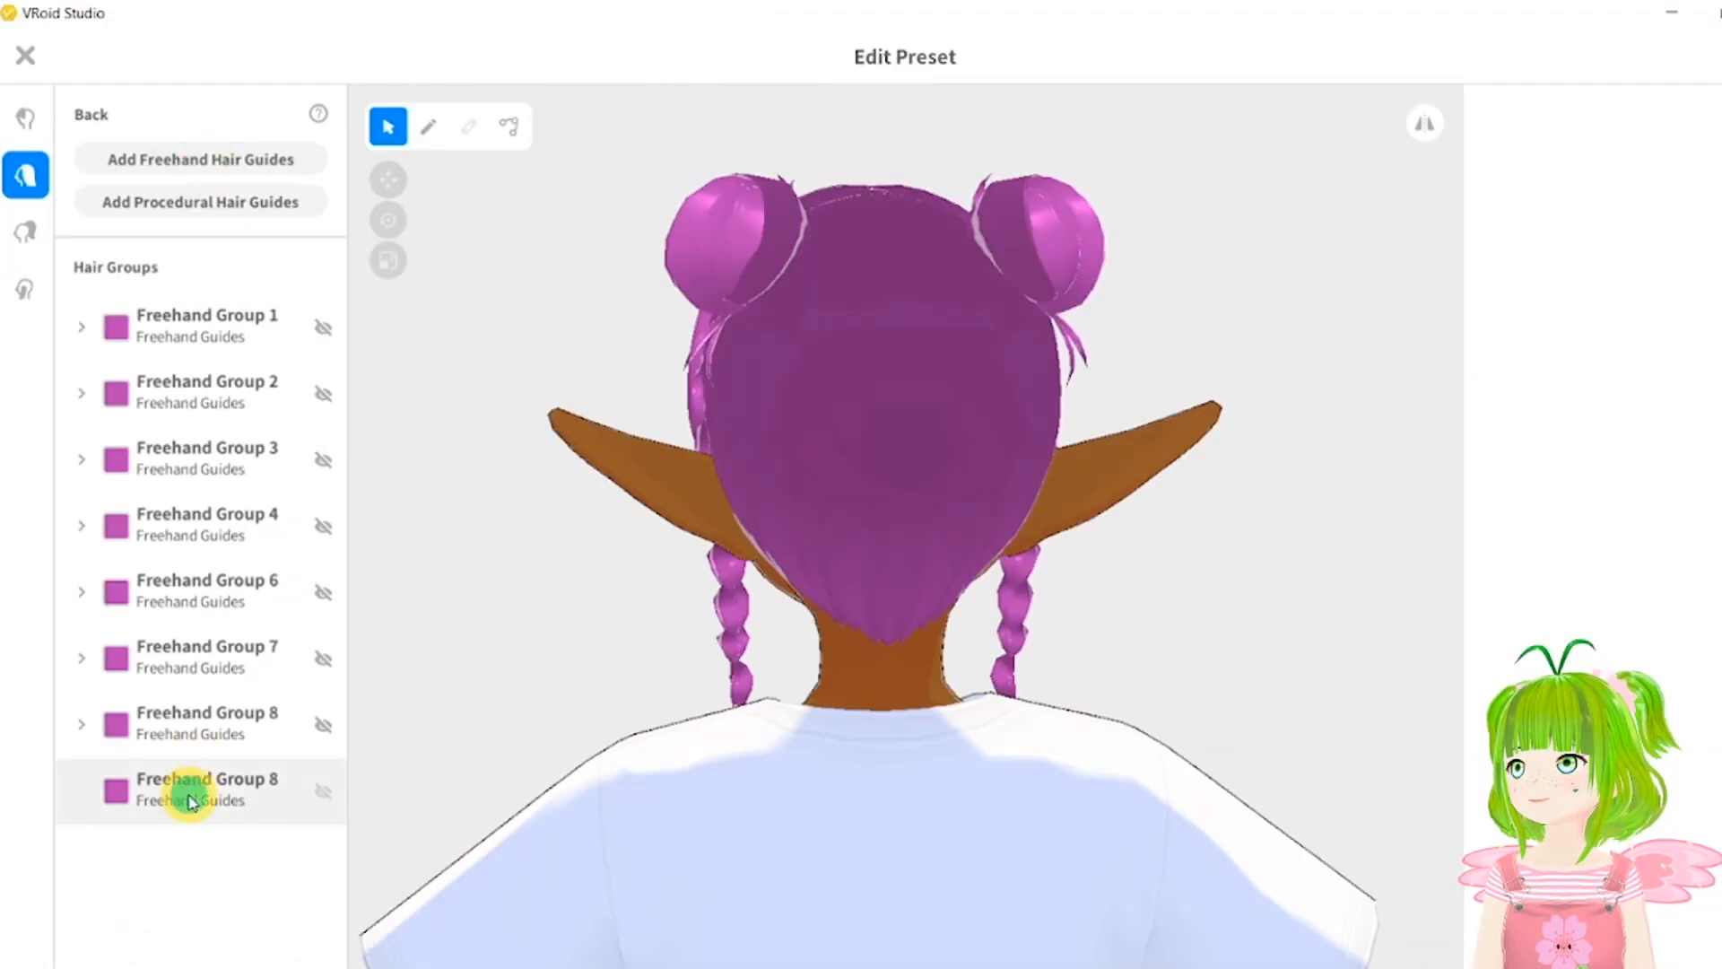
Select the new empty Back hair group, move its guide mesh toward the head and scale it wider and longer.
click(190, 801)
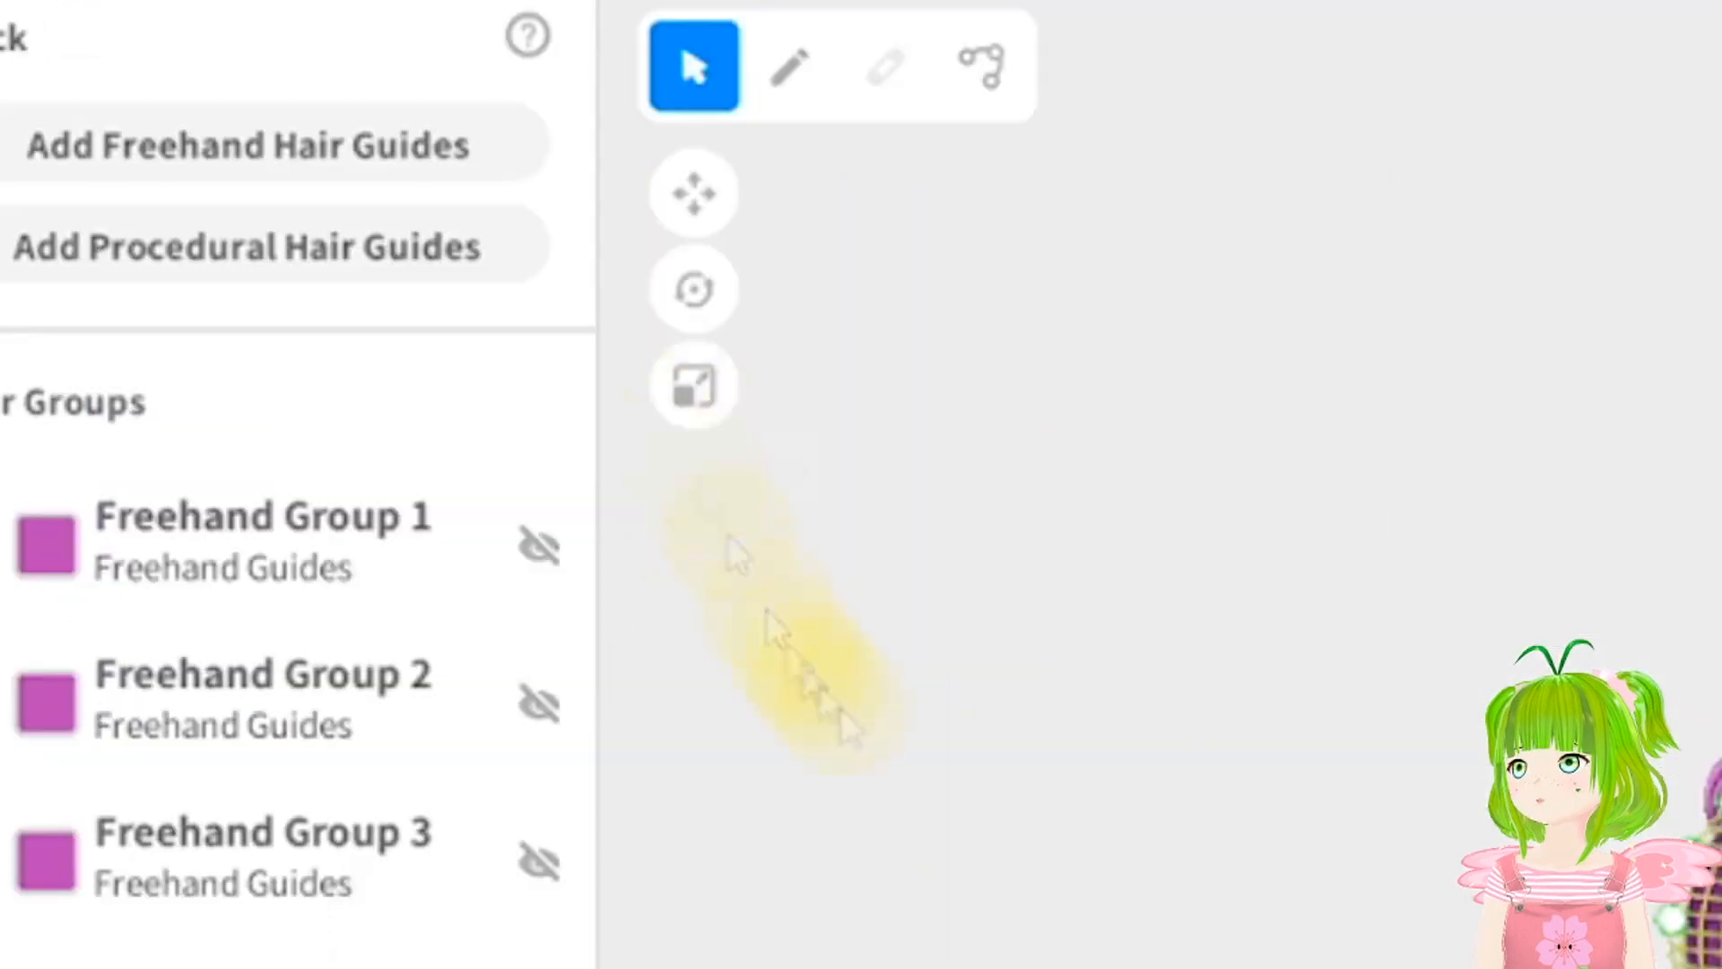
click(694, 192)
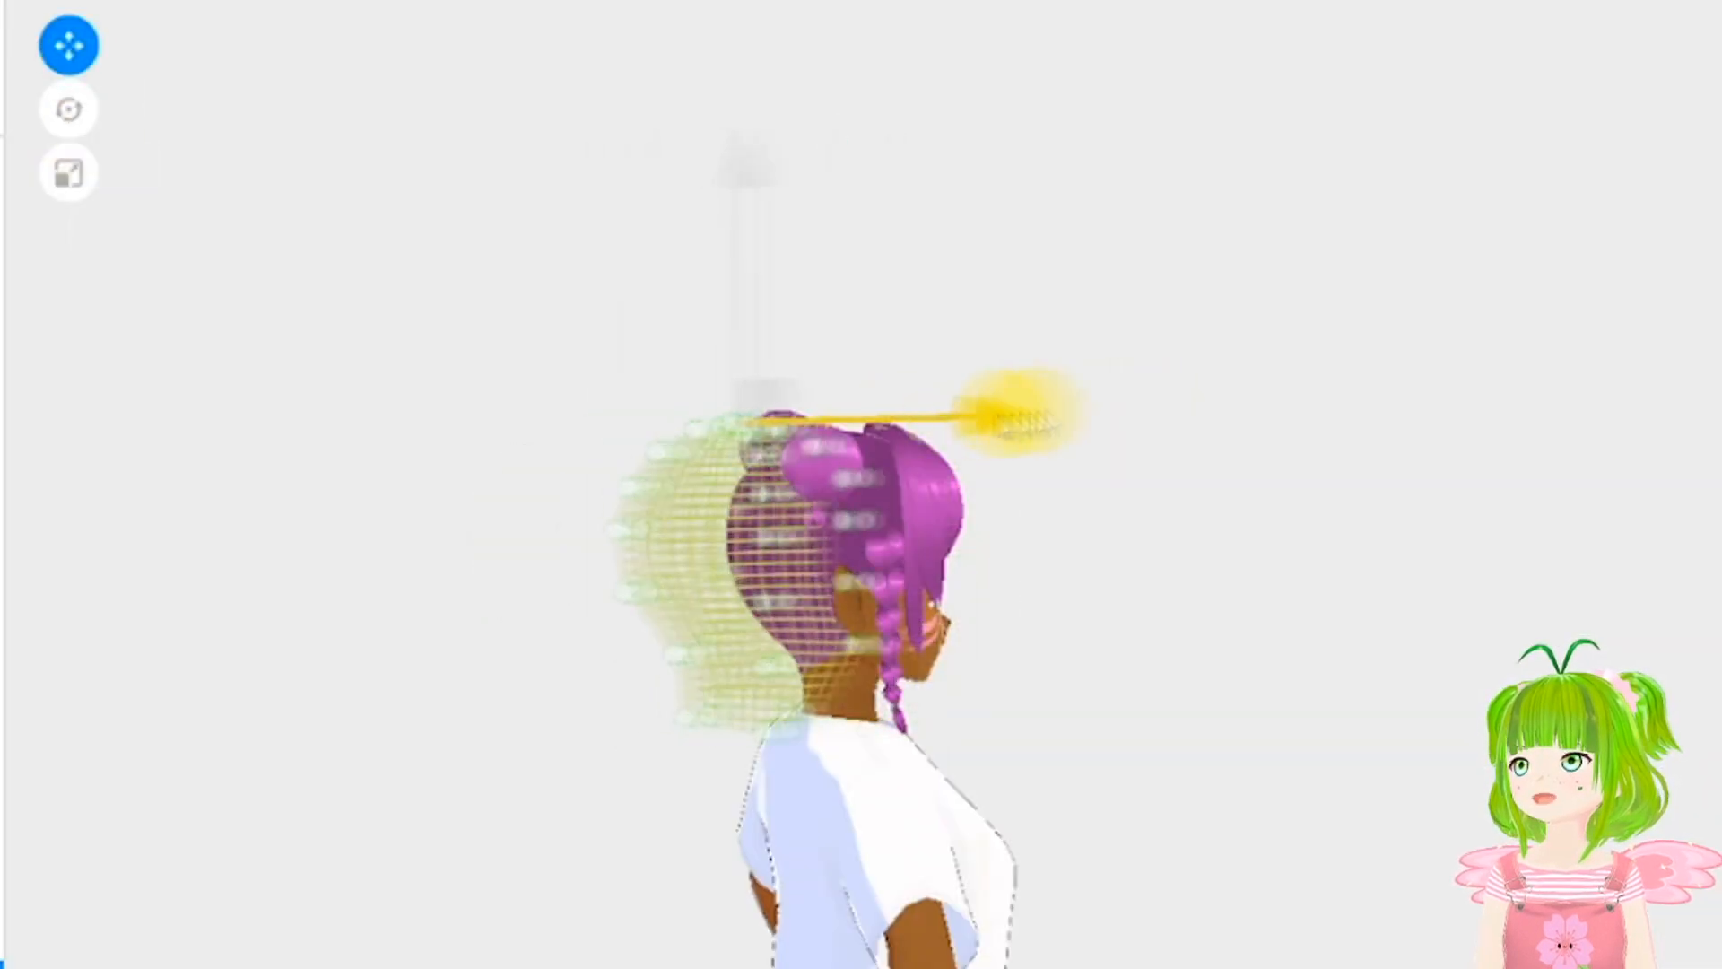
click(68, 108)
click(69, 172)
drag(1077, 413, 1153, 411)
drag(834, 162, 838, 0)
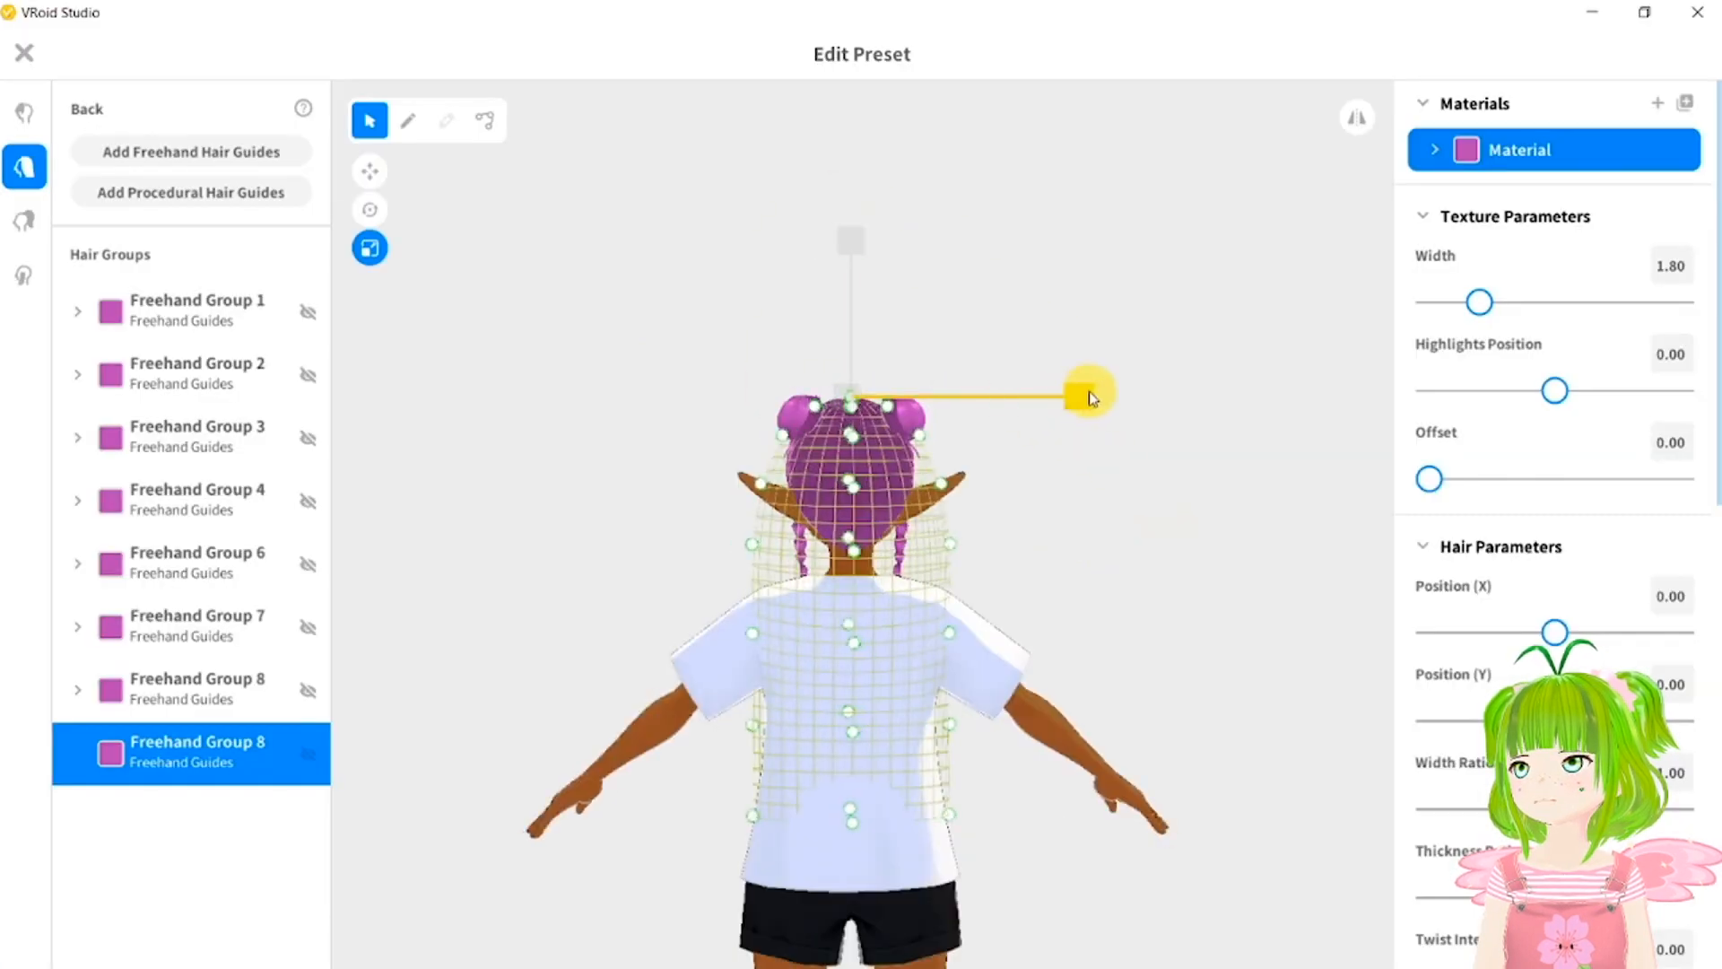
drag(1090, 398, 1092, 397)
drag(853, 242, 855, 208)
Pull the guide mesh's rear control points inward so it follows the back of the head and neck.
right_drag(1139, 633, 1031, 627)
scroll(862, 663, up, 5)
click(370, 247)
right_drag(826, 695, 829, 712)
drag(641, 453, 676, 471)
drag(625, 577, 710, 511)
right_drag(670, 795, 700, 823)
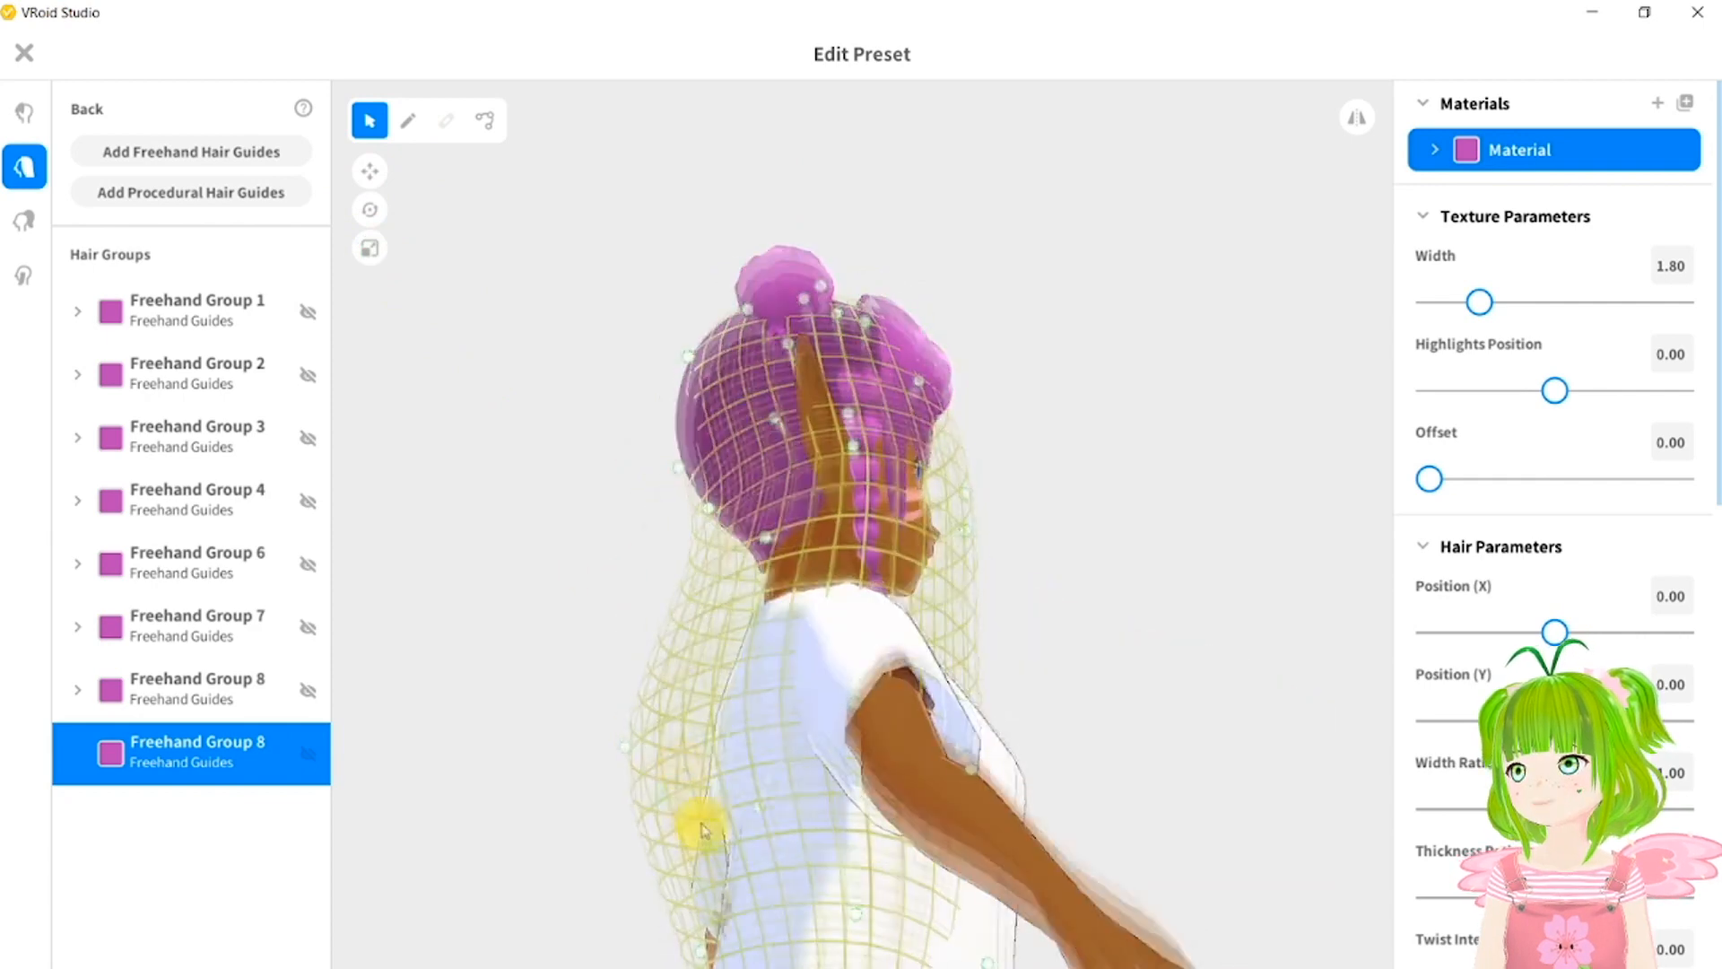
Pull the guide mesh's lower control points outward, away from the avatar's back.
scroll(699, 825, down, 2)
drag(746, 867, 702, 853)
scroll(708, 870, down, 1)
drag(763, 938, 718, 922)
scroll(747, 762, down, 2)
right_drag(755, 790, 880, 845)
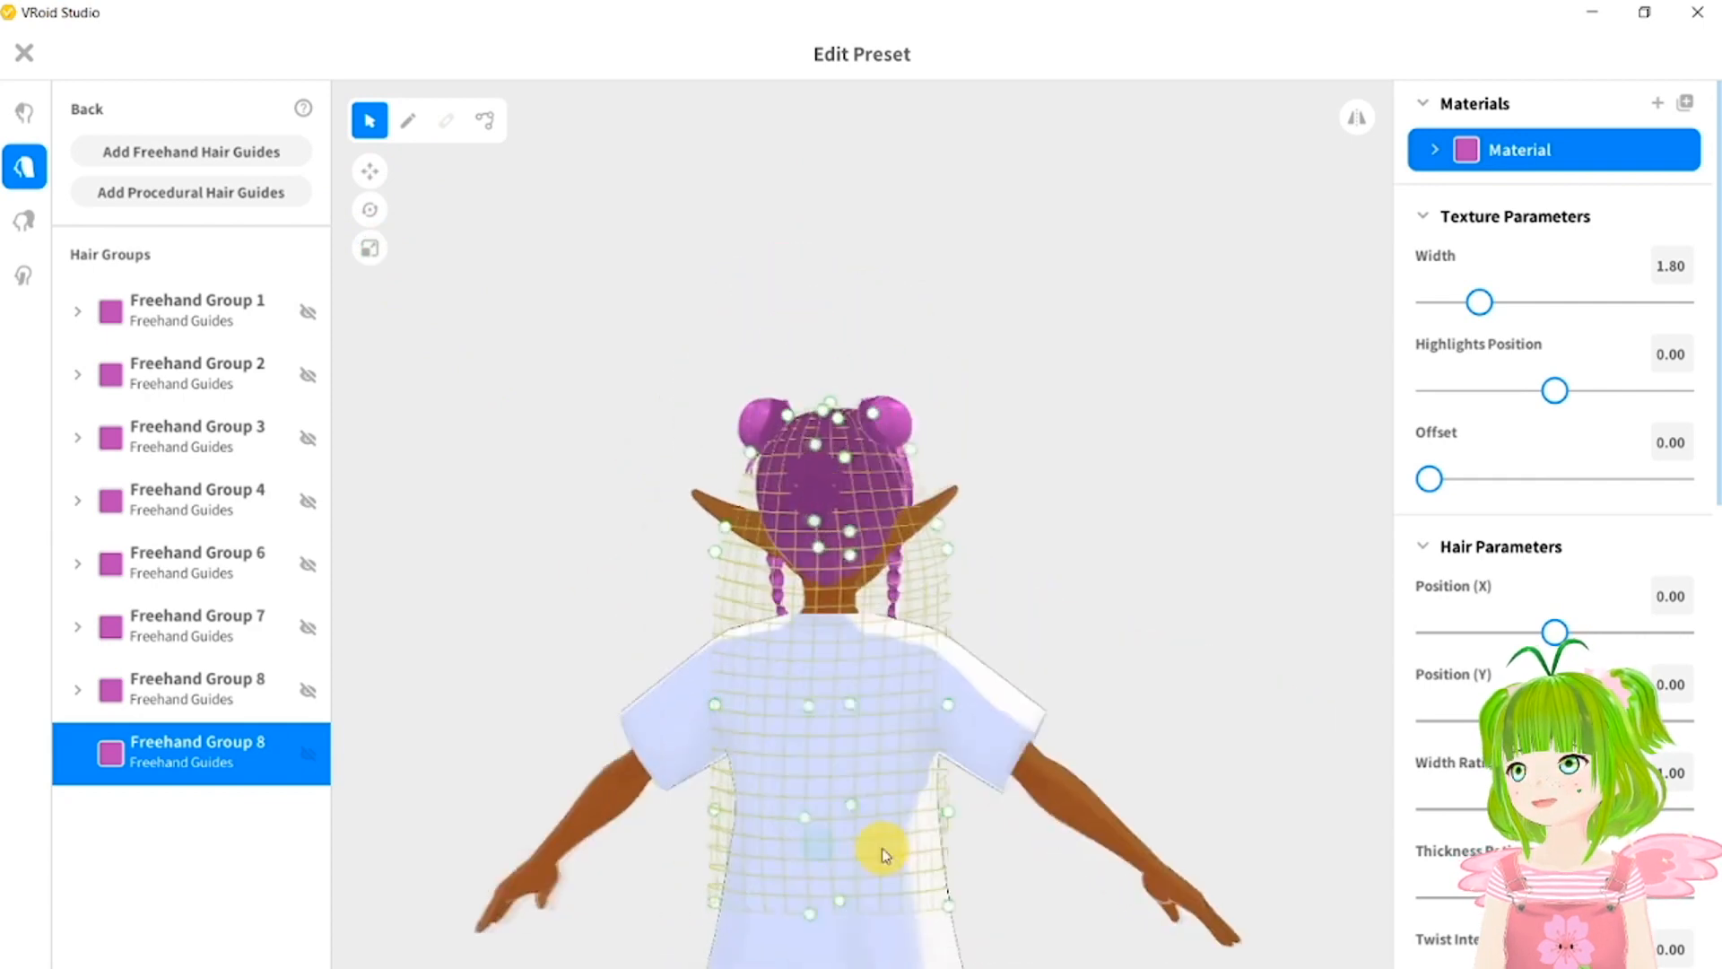
scroll(894, 612, up, 5)
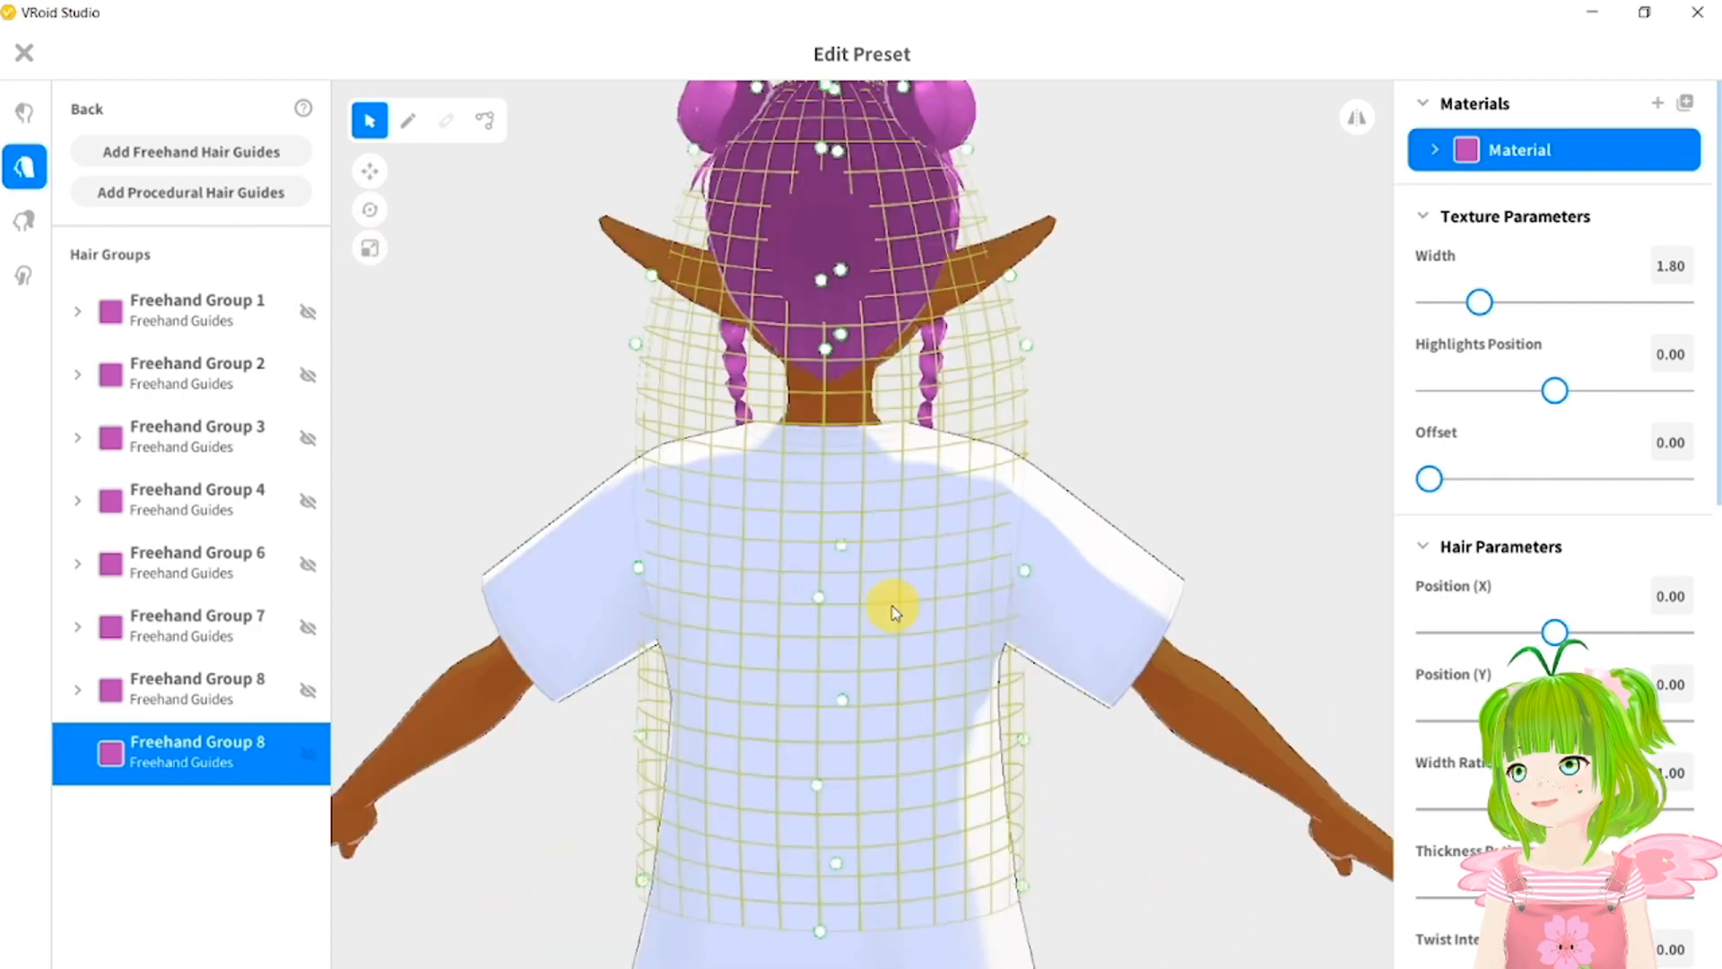
Brush a mirrored pair of long wavy strands down the back with Width 0.03 and Thickness 0.10.
click(413, 123)
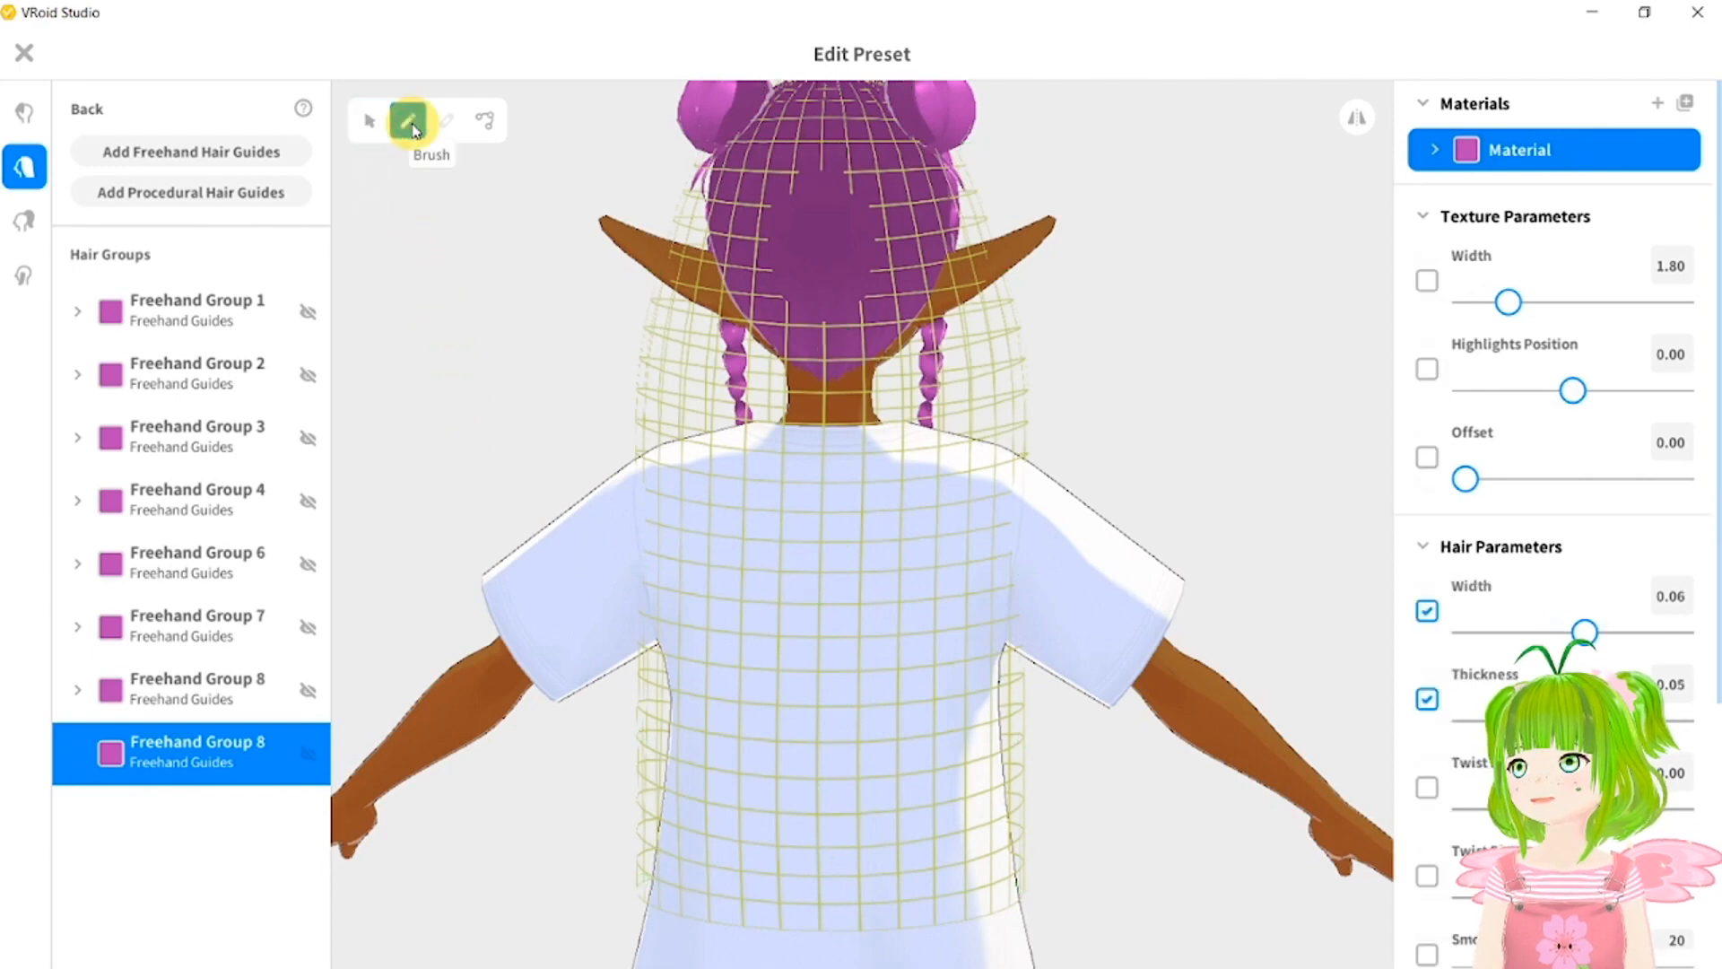
scroll(1532, 332, down, 3)
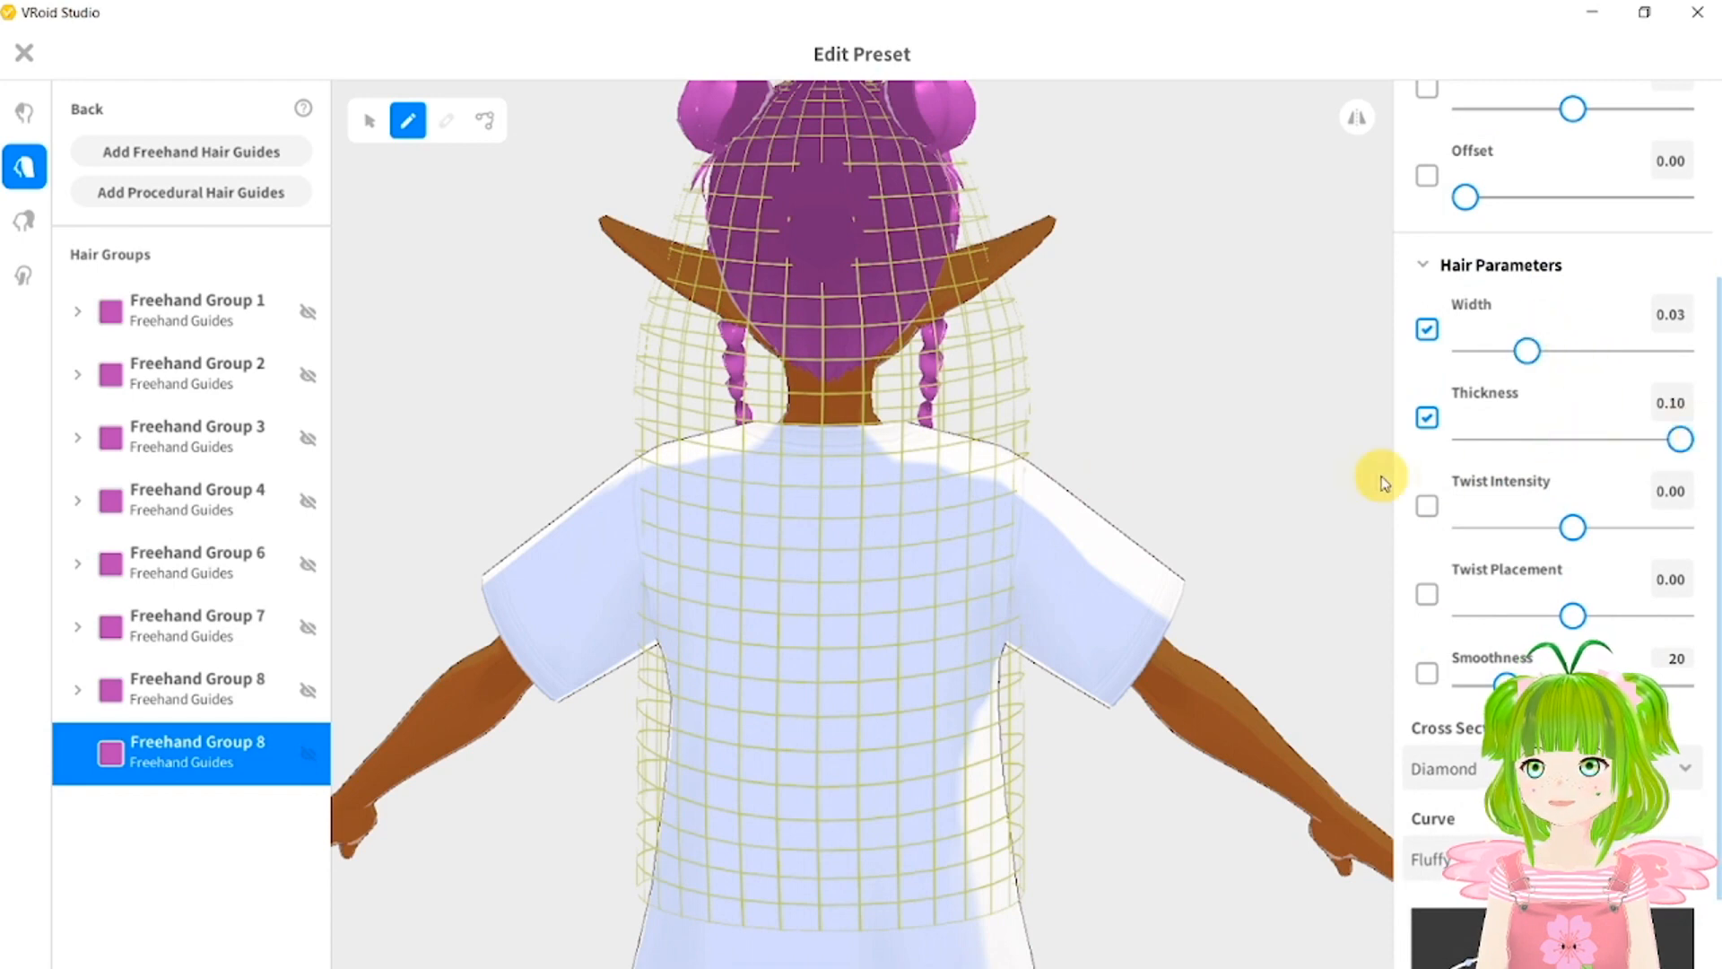
mouse_move(758, 318)
mouse_down()
mouse_move(692, 577)
mouse_move(686, 874)
mouse_up()
mouse_move(686, 875)
right_down()
mouse_move(883, 668)
mouse_move(907, 615)
mouse_move(821, 628)
right_up()
Select the Hair 46 strand, set its hair Width to 0.04 and adjust its Highlights Position.
click(370, 120)
right_drag(941, 321, 906, 384)
click(704, 743)
drag(1526, 530, 1546, 529)
right_drag(583, 794, 644, 794)
mouse_move(1546, 529)
mouse_down()
mouse_move(1570, 529)
mouse_move(1554, 529)
mouse_up()
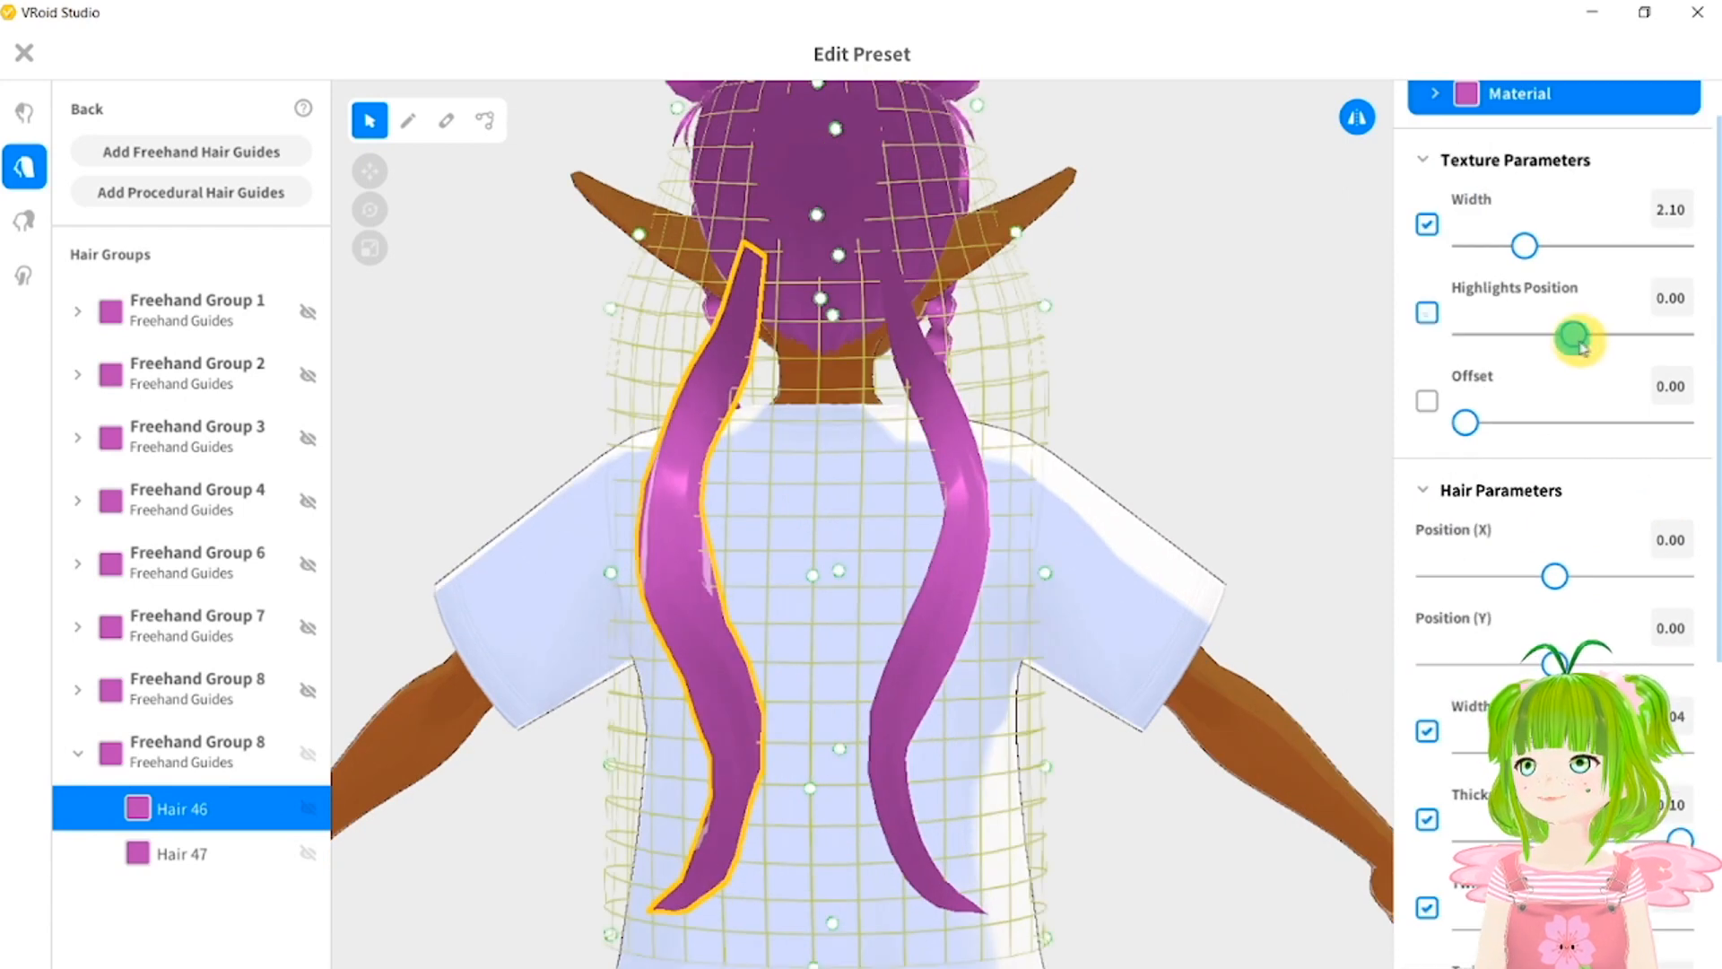
drag(1579, 342, 1569, 346)
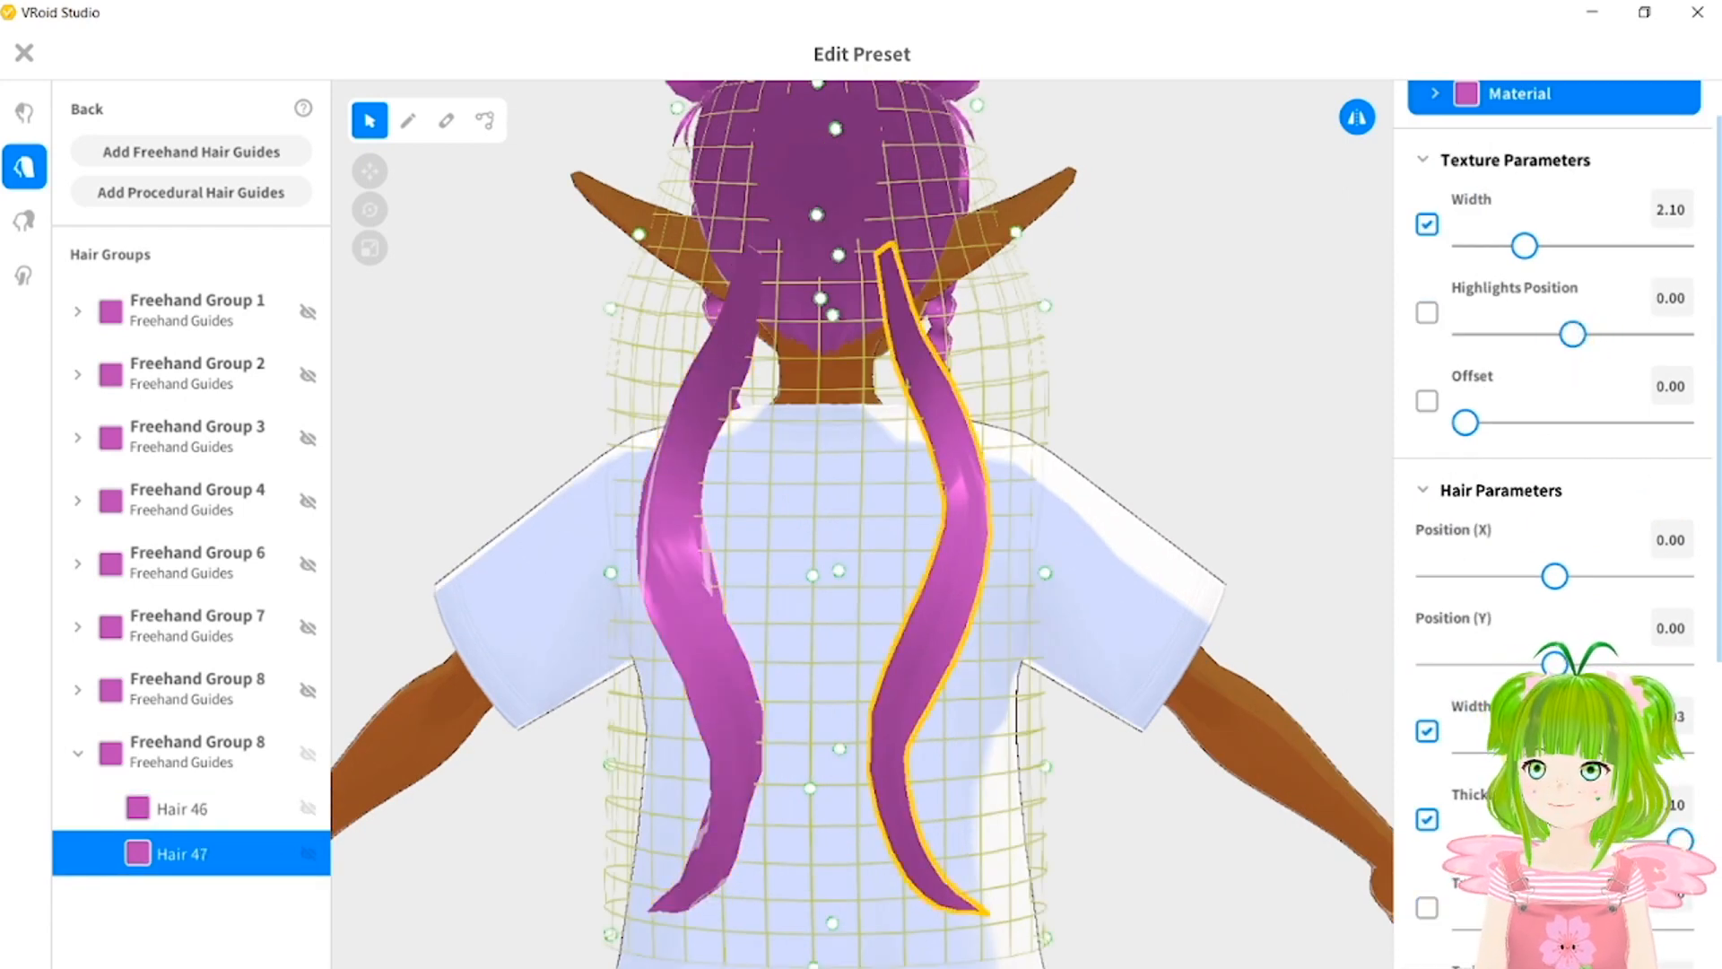
Enable Twist Intensity for the Hair 47 strand and raise it slightly.
scroll(1480, 718, down, 2)
click(1427, 738)
drag(1573, 761, 1604, 761)
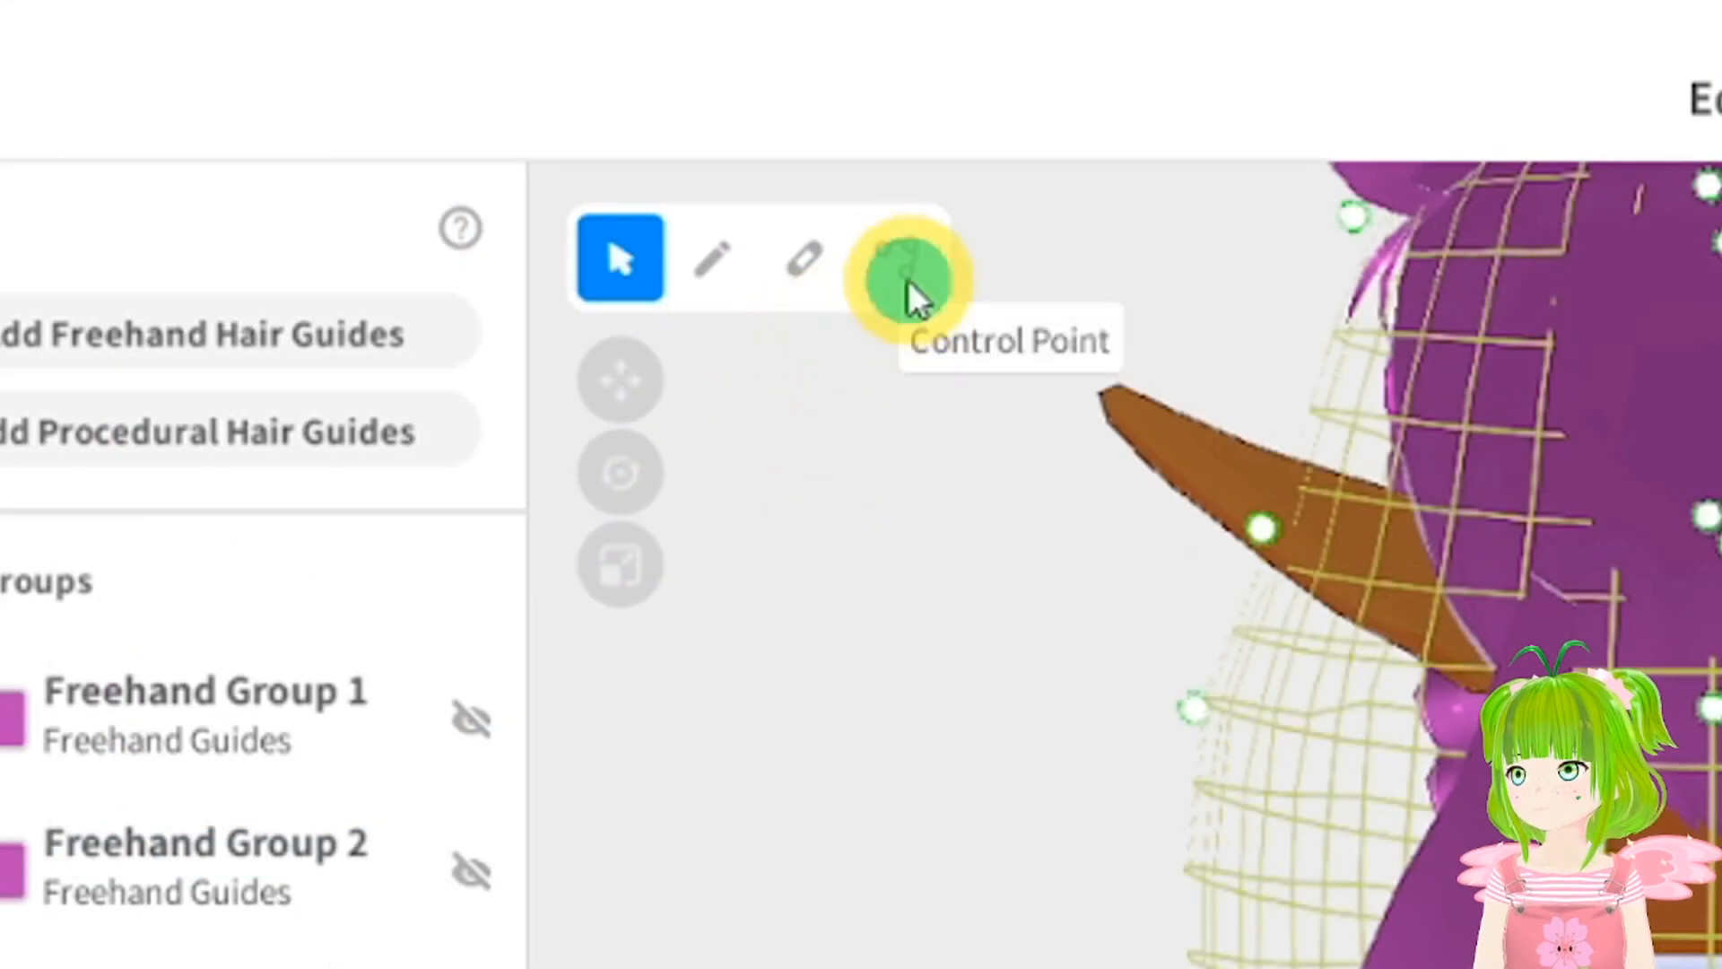
Nudge a lower control point of Hair 47 and examine the control points of Hair 46.
click(484, 120)
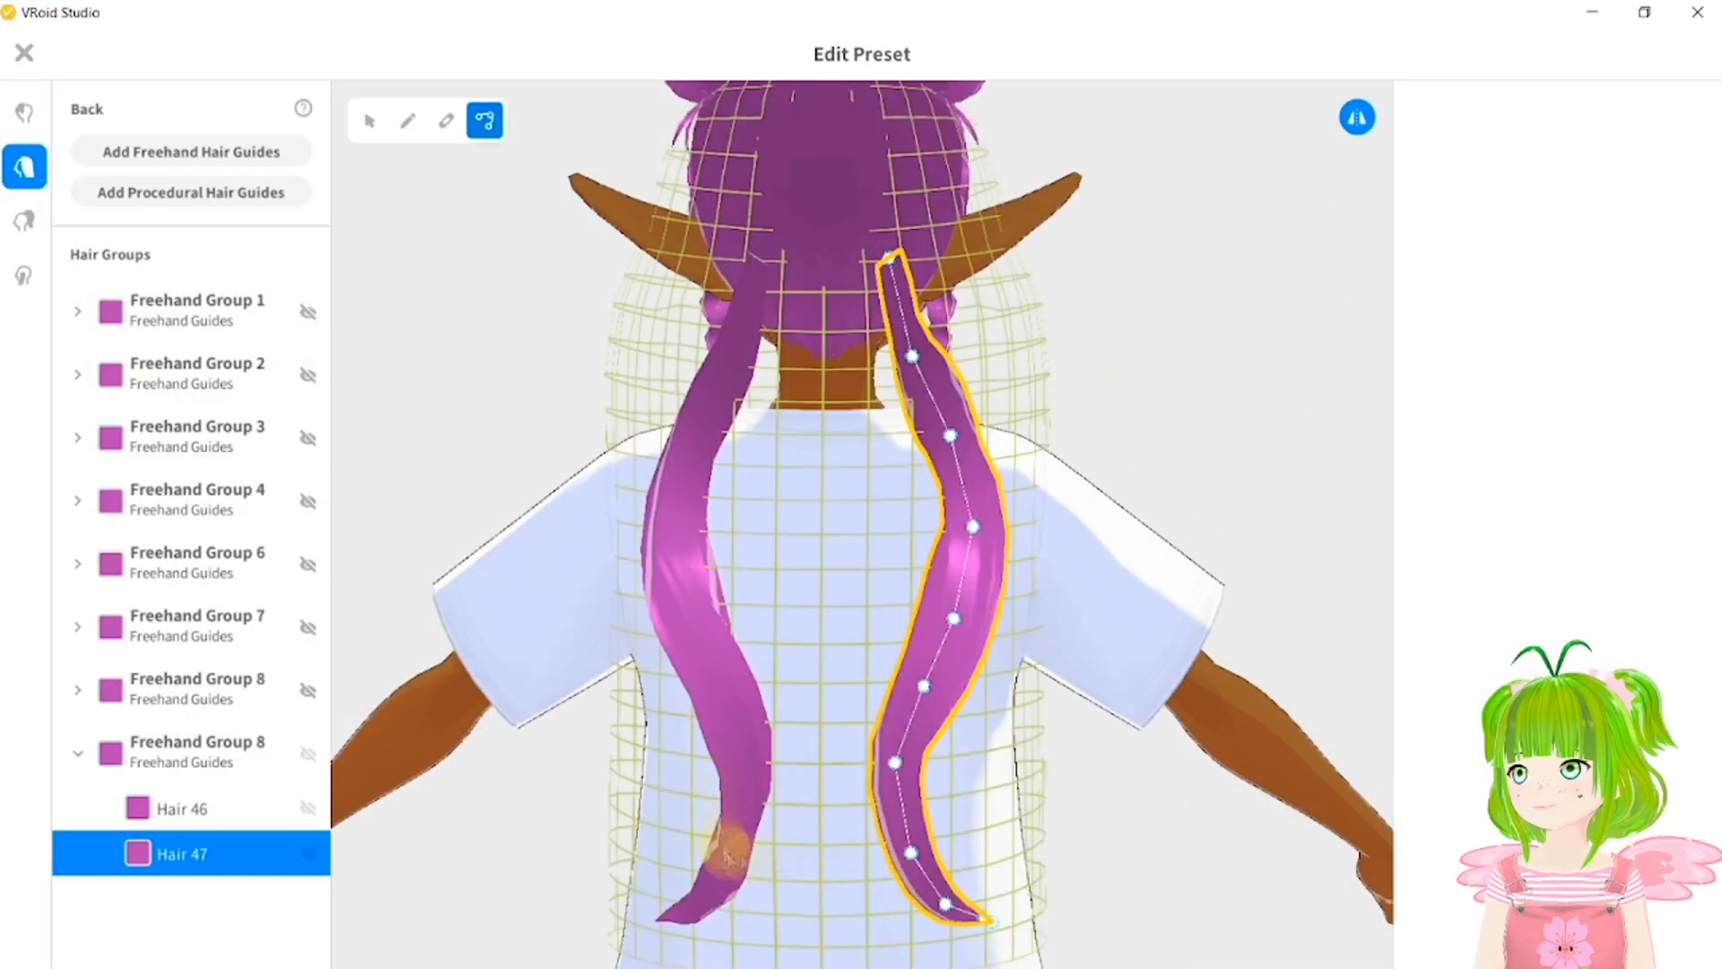
drag(902, 843, 913, 840)
right_drag(915, 845, 978, 879)
click(856, 821)
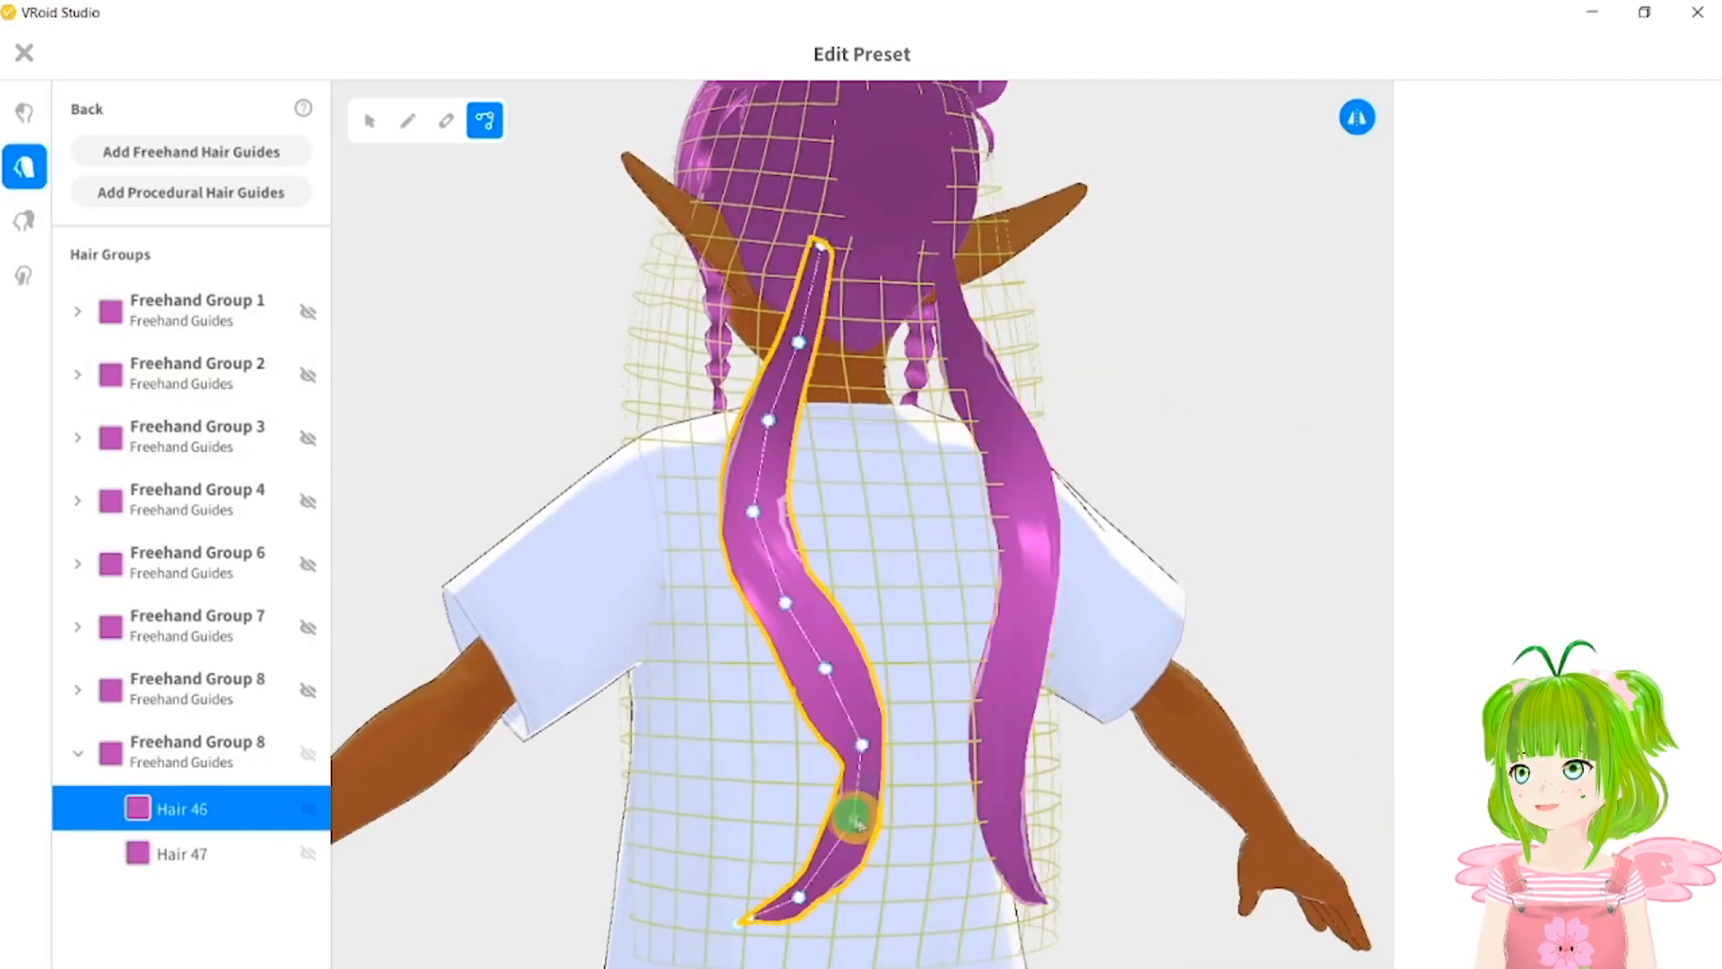
right_drag(859, 754, 897, 825)
Reduce the Twist Intensity of the Hair 46 strand slightly, deselect it and face the avatar's front.
click(370, 131)
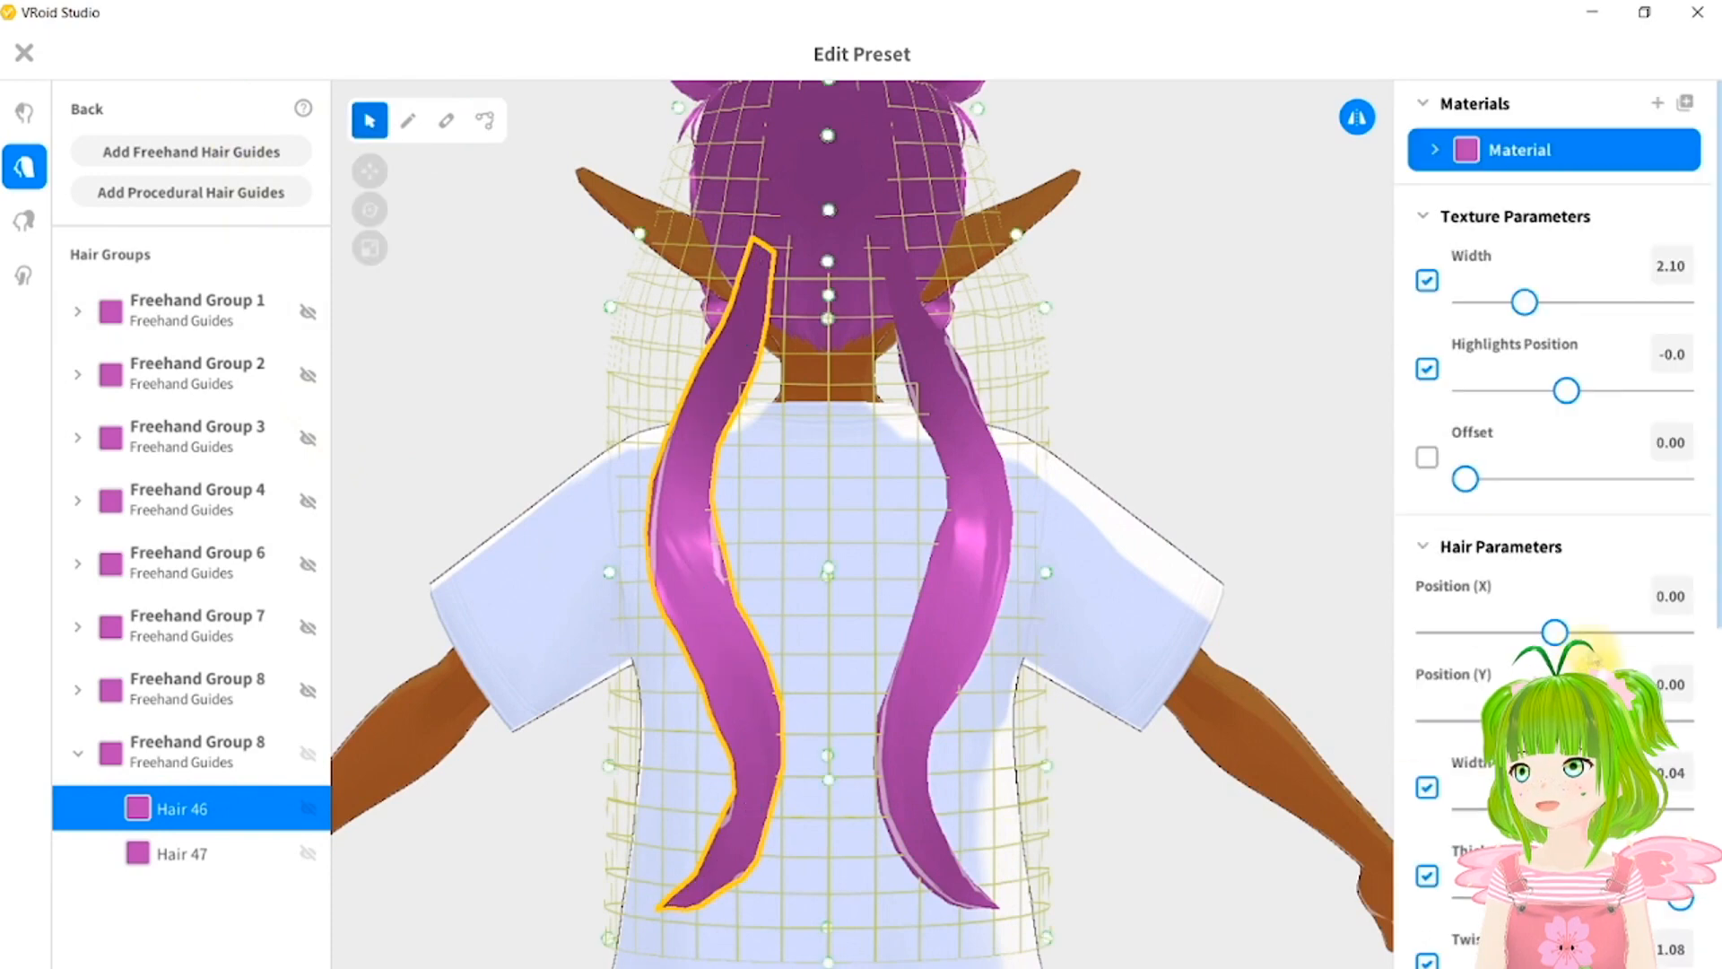
scroll(1597, 664, down, 4)
drag(1606, 646, 1596, 646)
click(1223, 451)
right_drag(1223, 451, 706, 585)
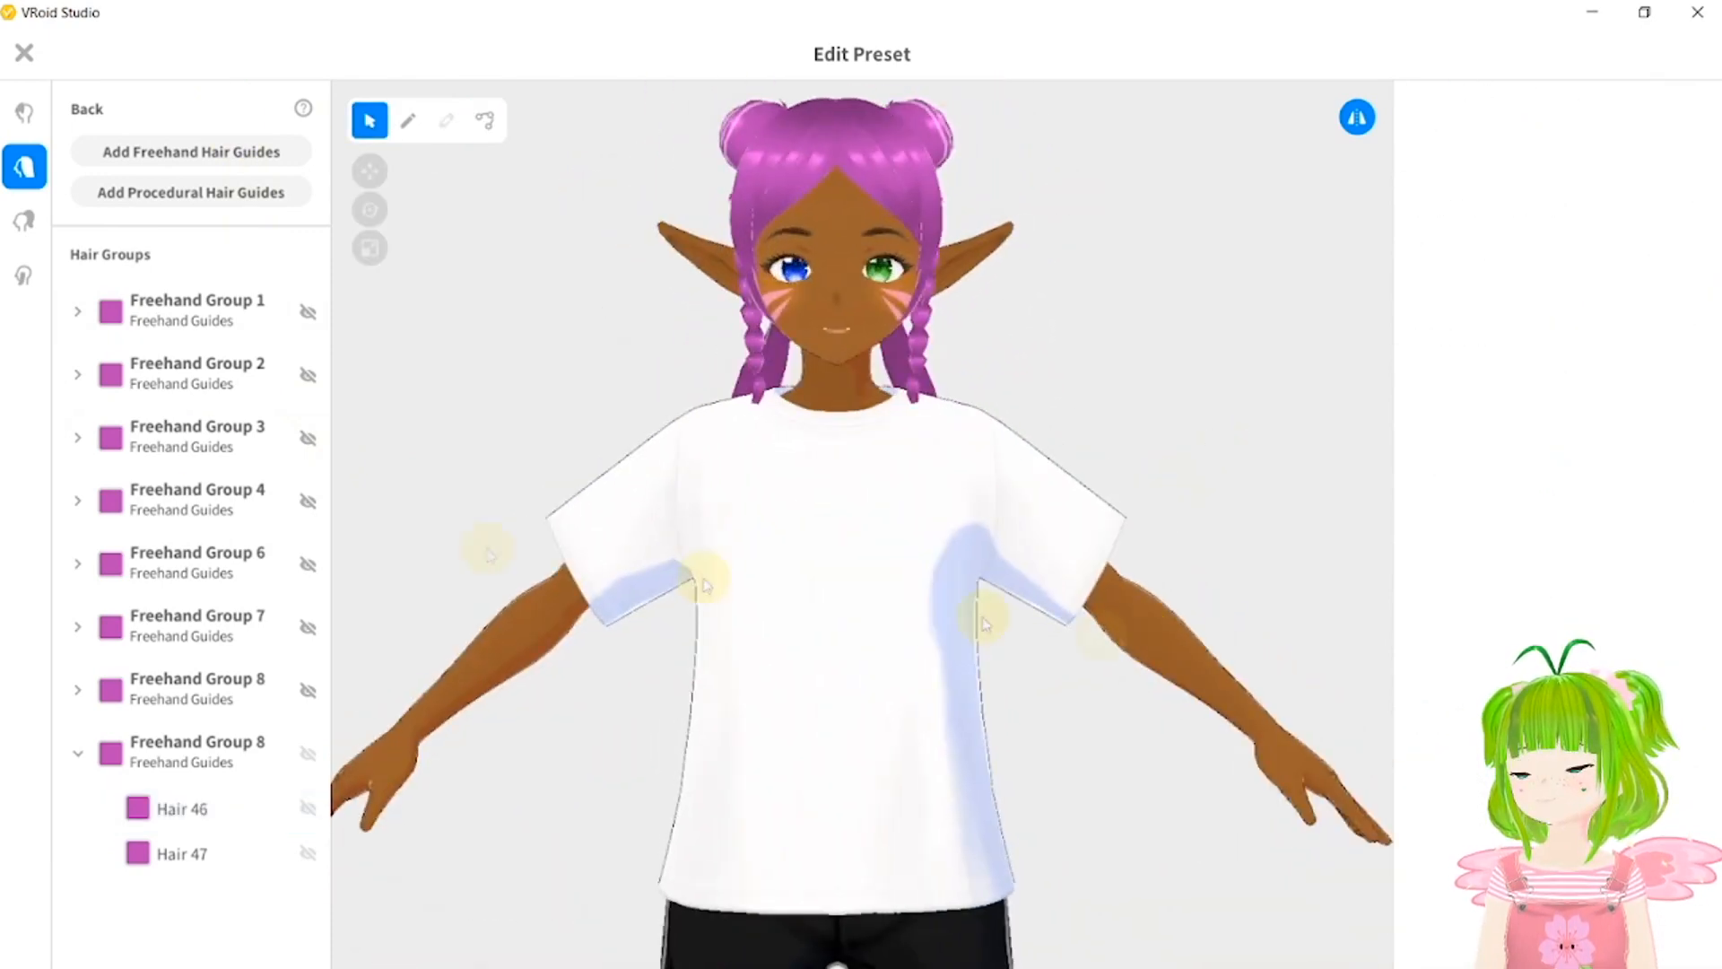
Show all the hidden freehand groups of the Back hair again.
click(307, 627)
click(308, 564)
click(308, 502)
click(308, 439)
click(307, 376)
click(309, 312)
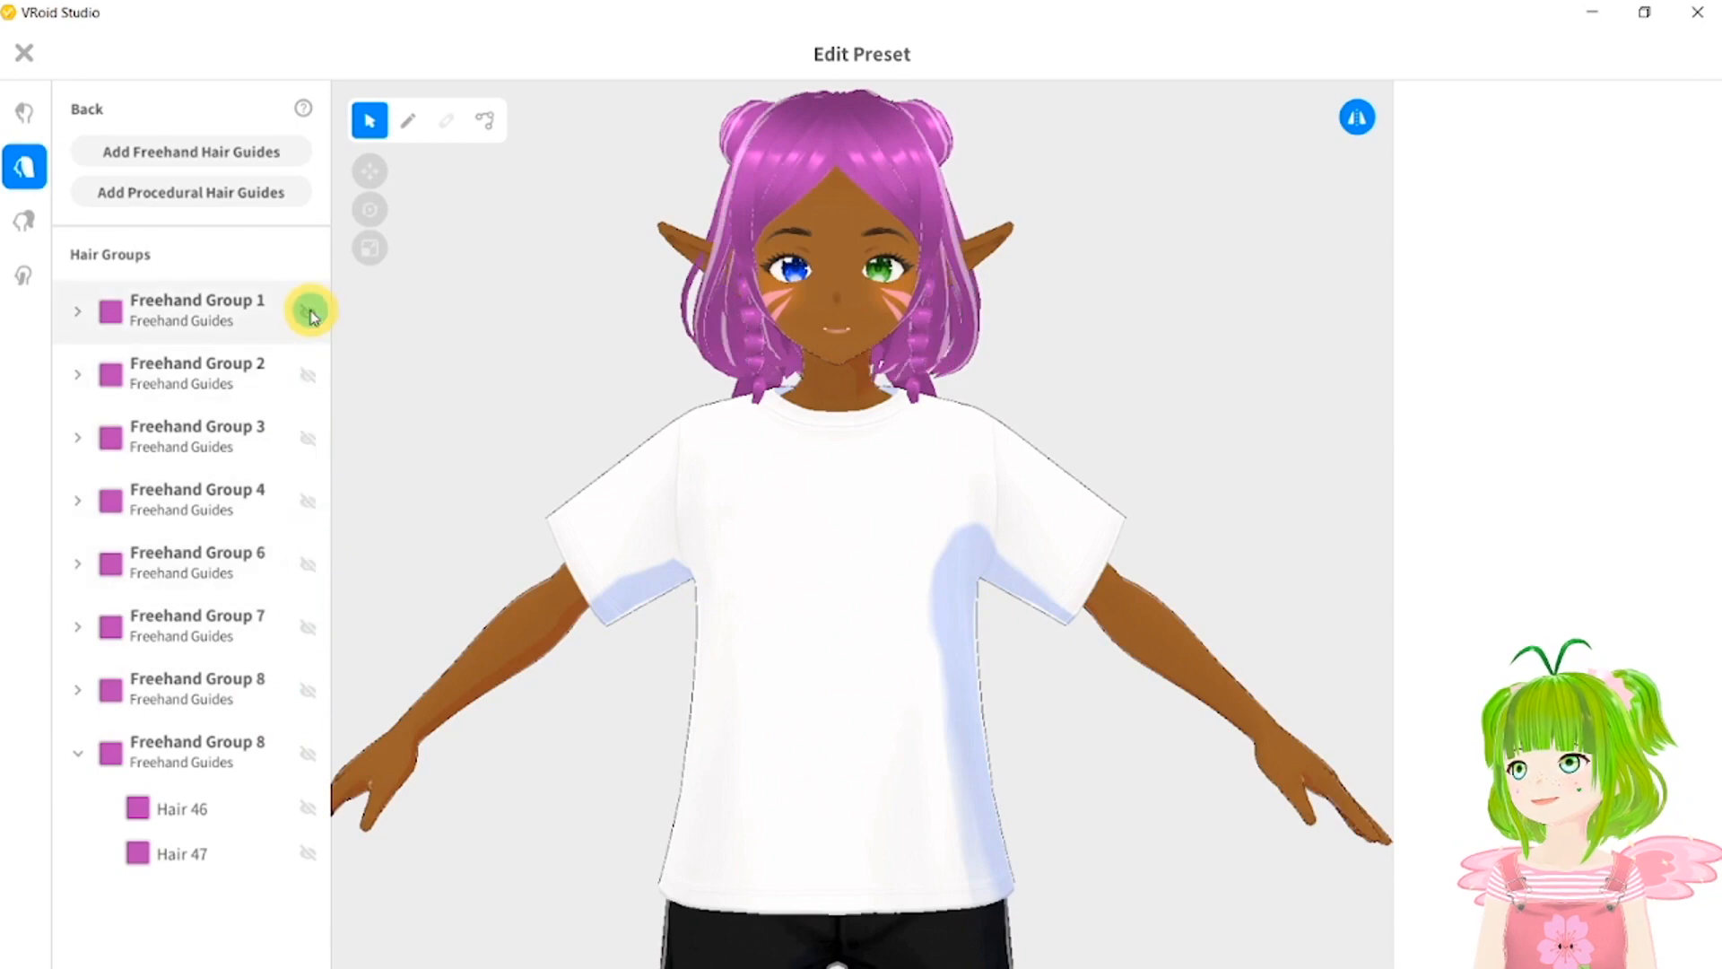
right_drag(668, 501, 731, 504)
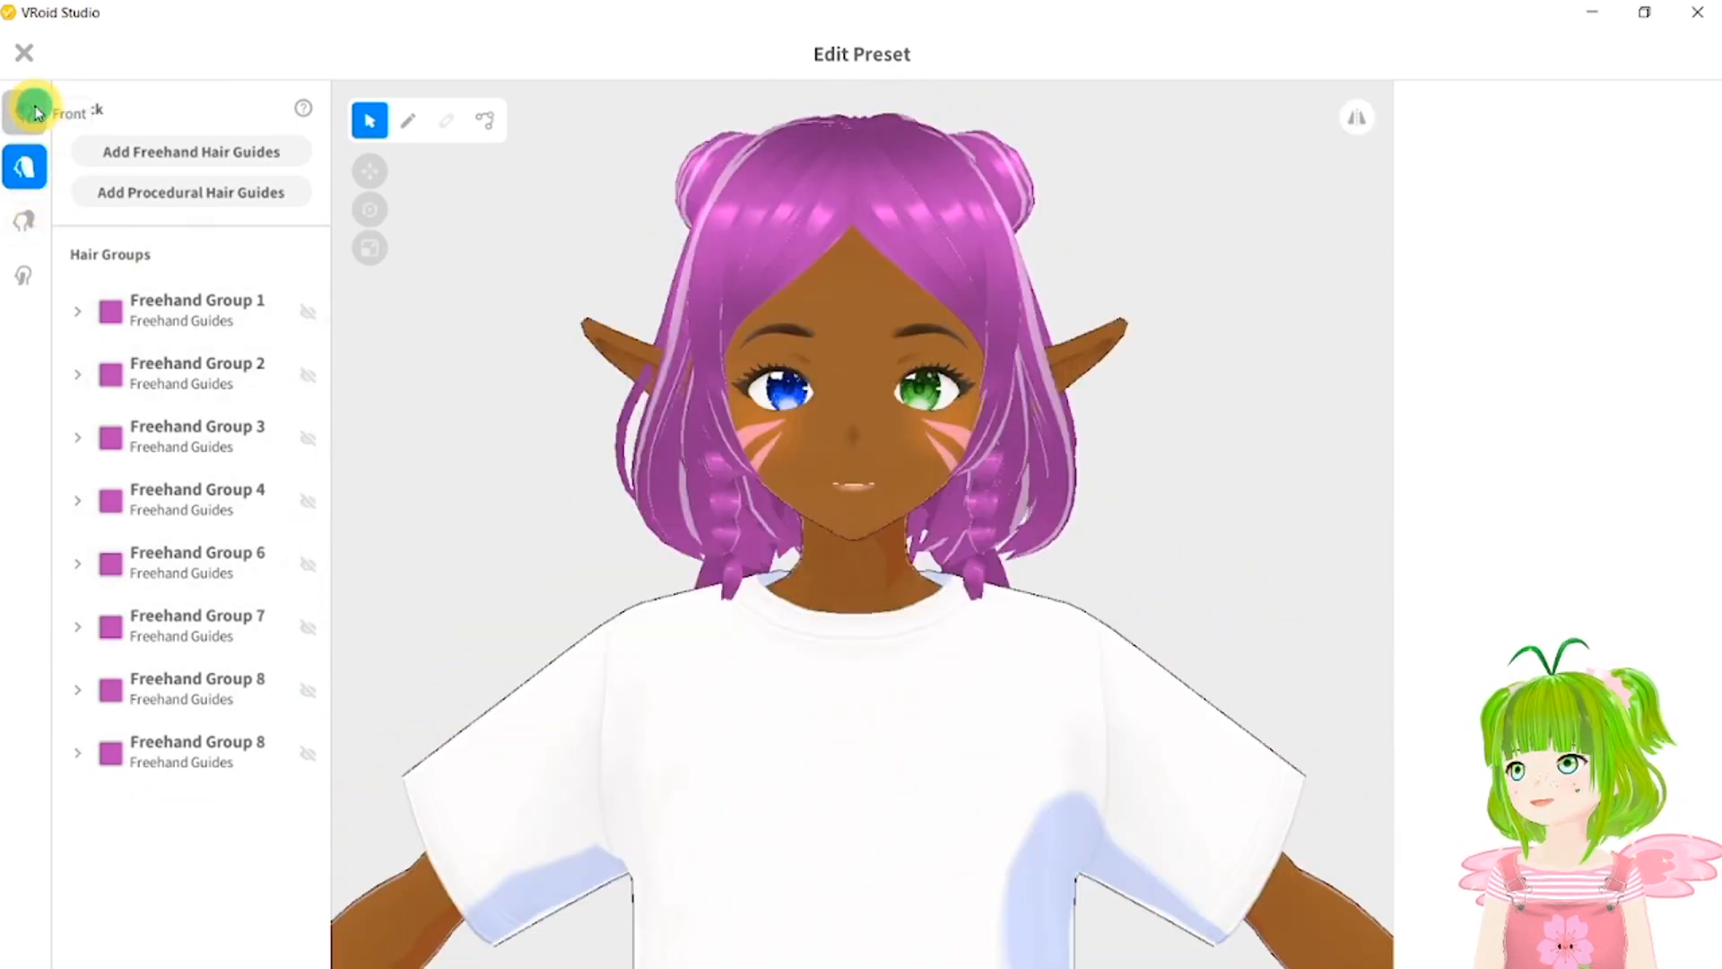
Brush a short curl at the centre parting in Front hair's Freehand Group 4 with Width 0.01 and Thickness 0.01, redoing the first stroke.
click(36, 112)
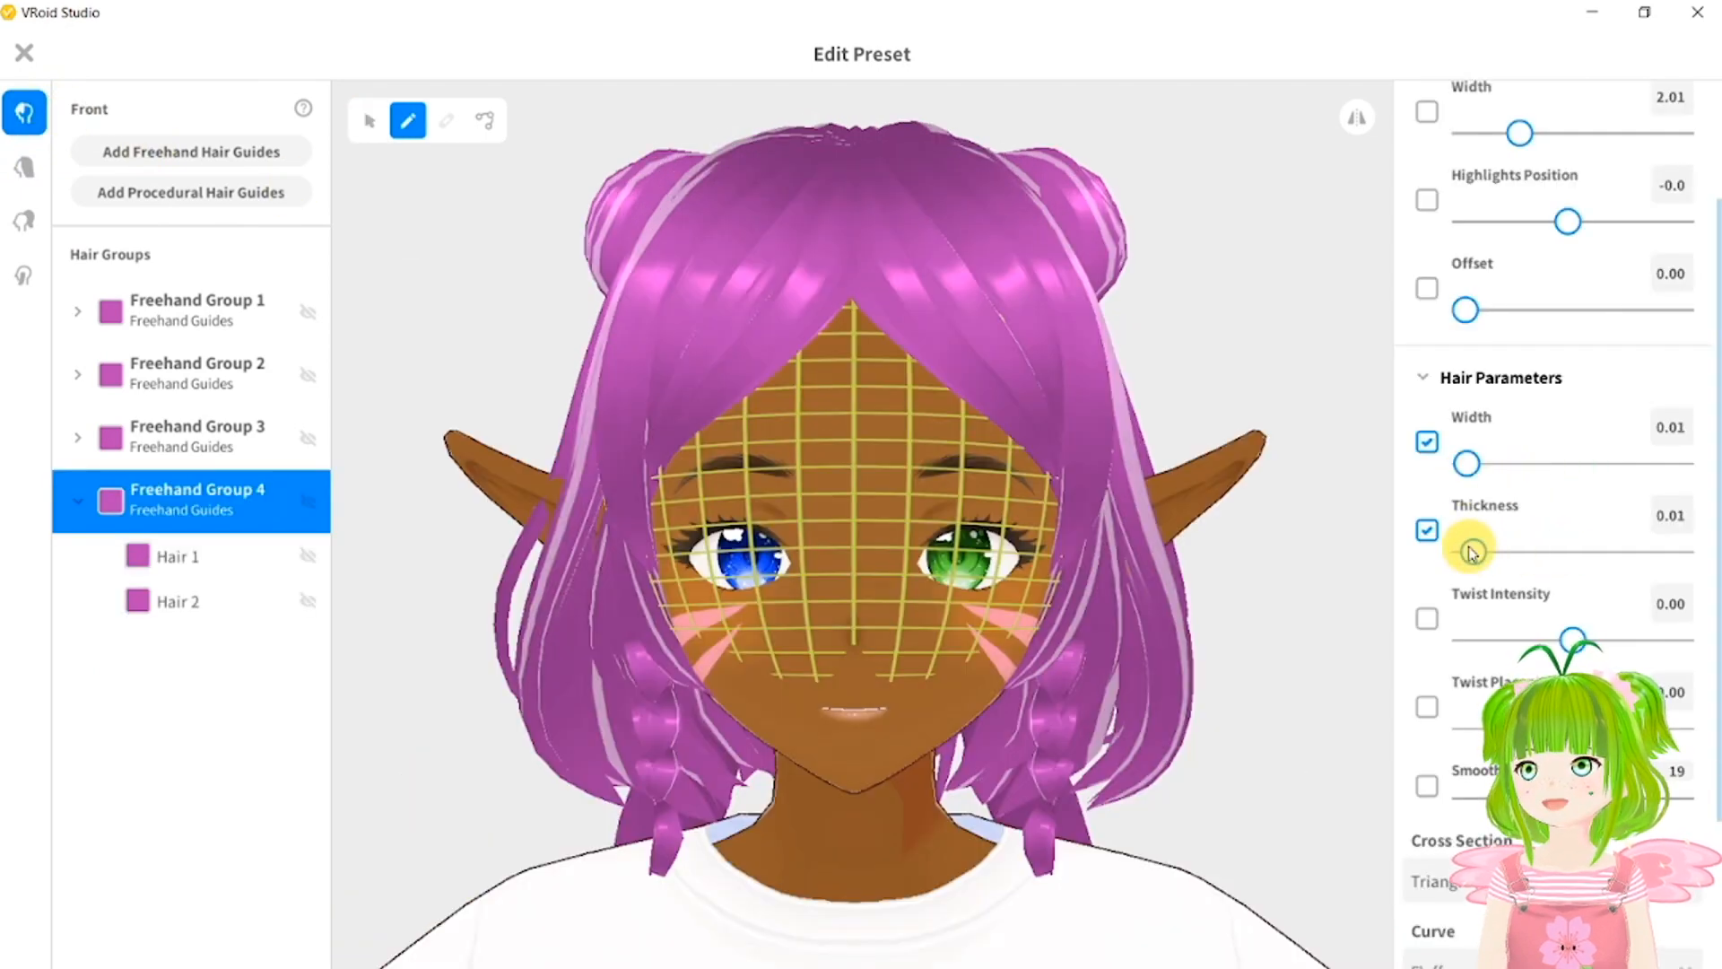
scroll(834, 363, up, 5)
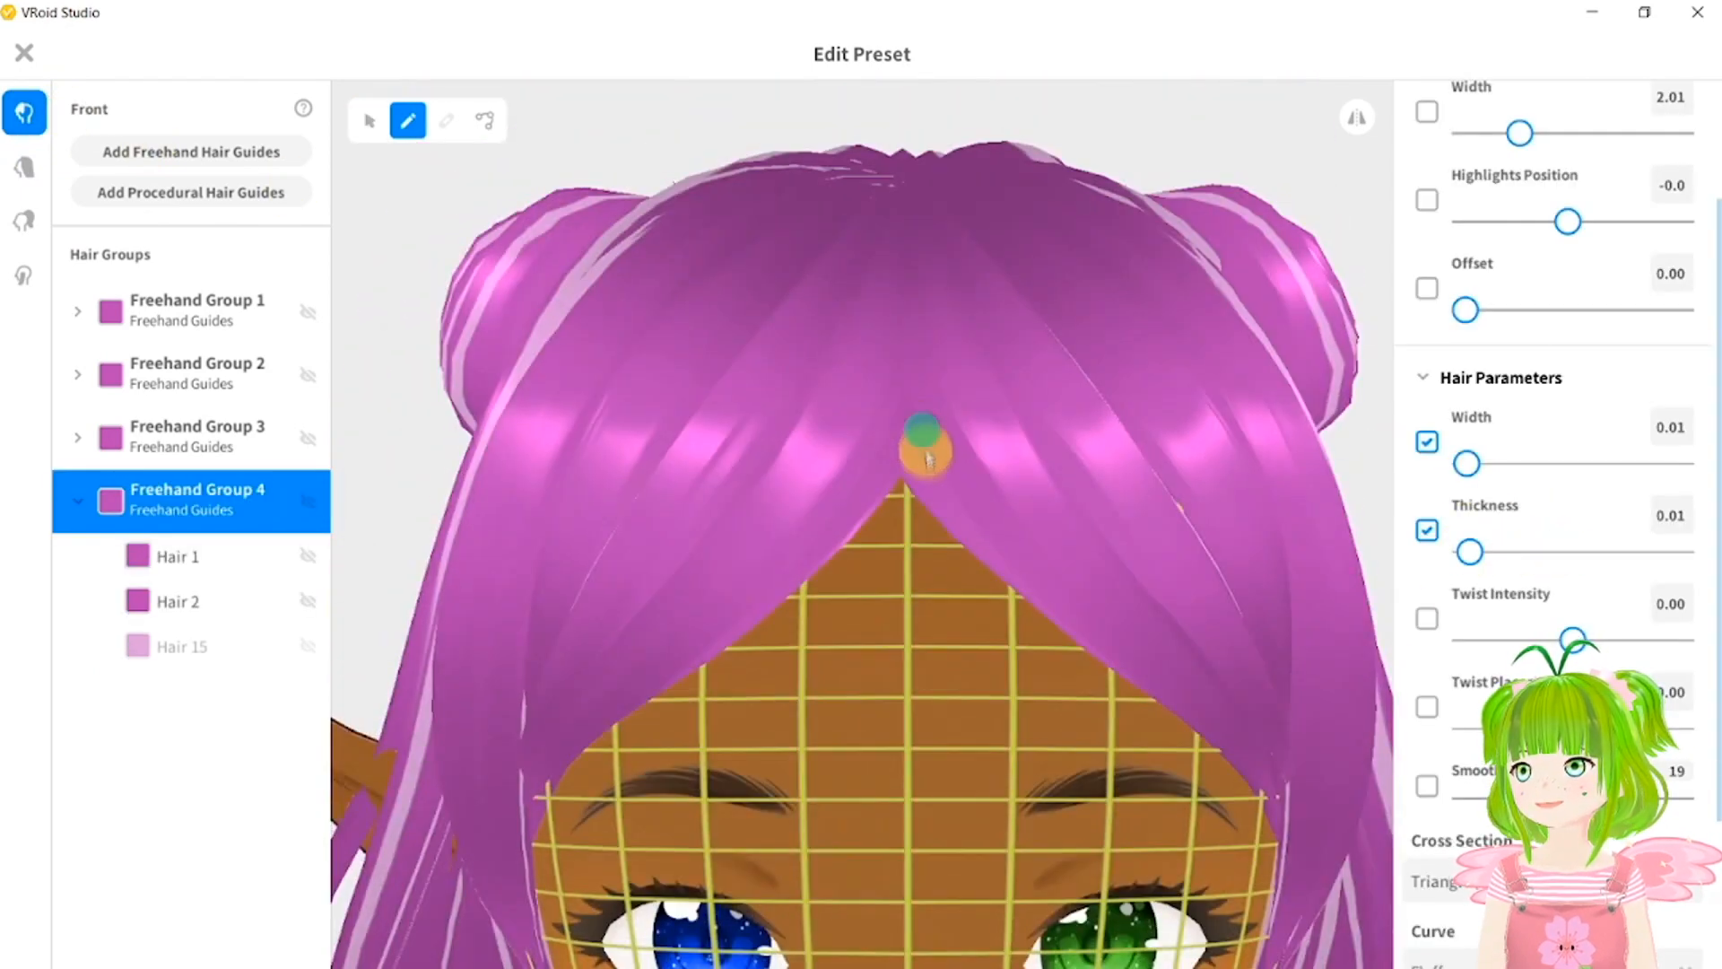
drag(934, 707, 881, 765)
key(ctrl+z)
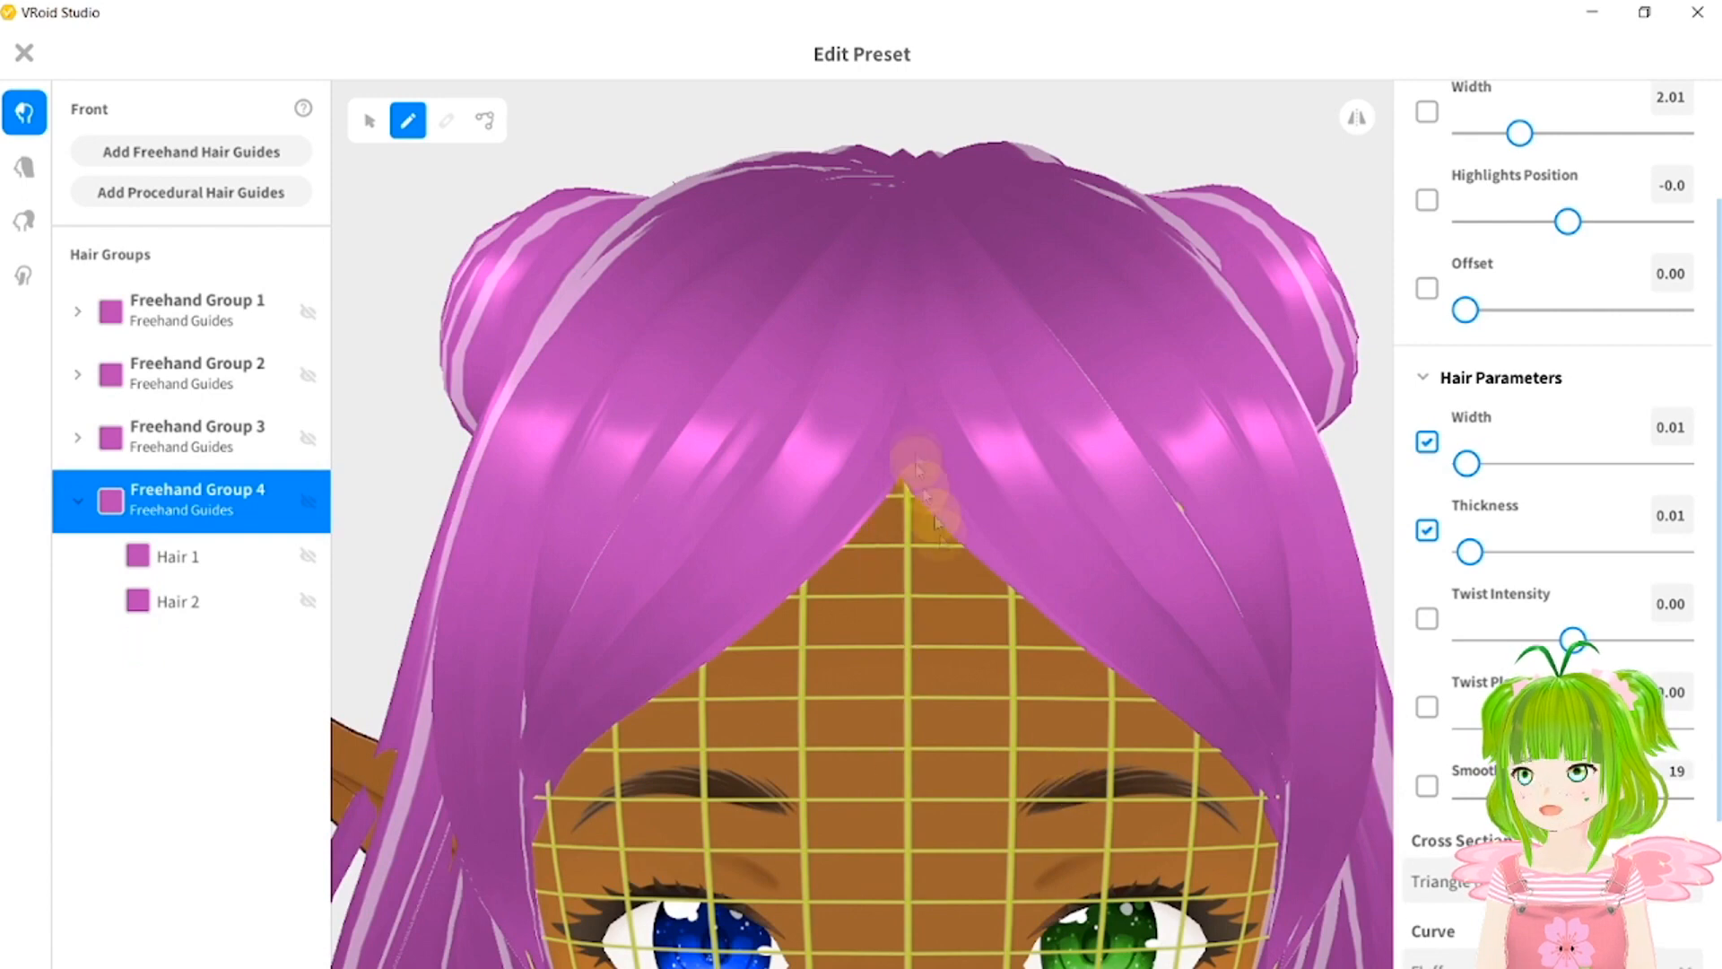
drag(924, 414, 963, 620)
Reshape the Hair 15 curl by moving its control points, checking it from the side.
click(492, 124)
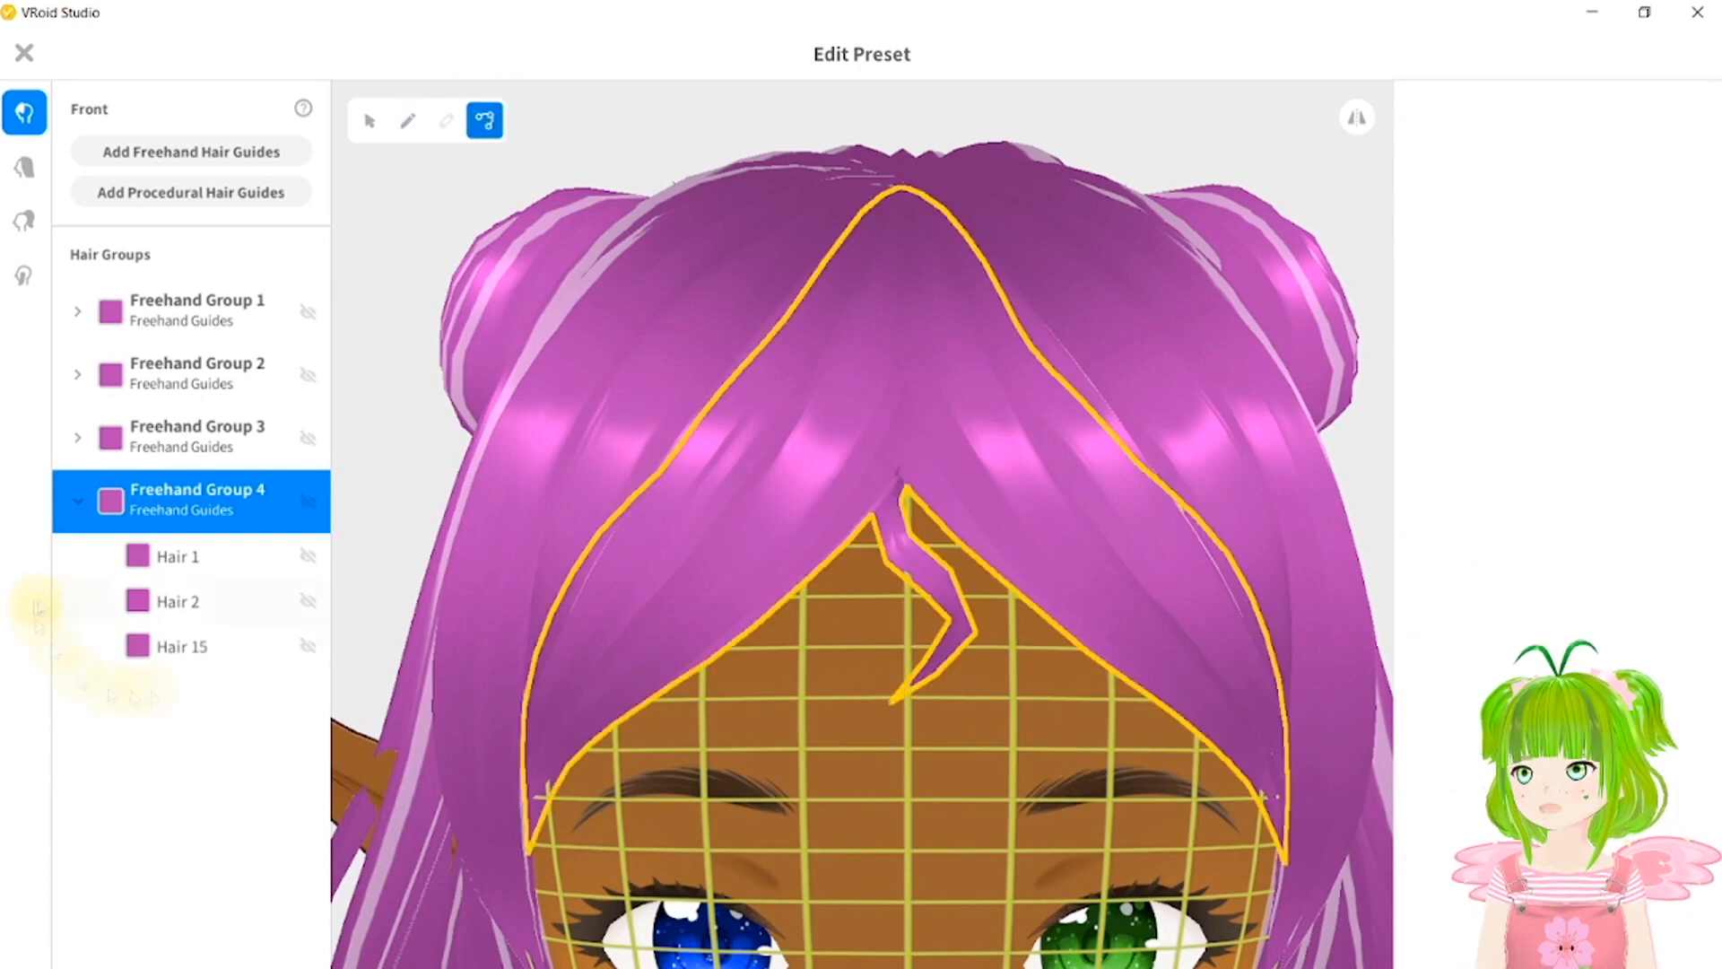
click(180, 645)
scroll(915, 718, up, 3)
right_drag(915, 718, 1065, 701)
drag(1137, 556, 1118, 565)
drag(1030, 434, 1027, 469)
drag(1116, 568, 1096, 563)
right_drag(941, 632, 1075, 659)
right_drag(1255, 661, 1073, 661)
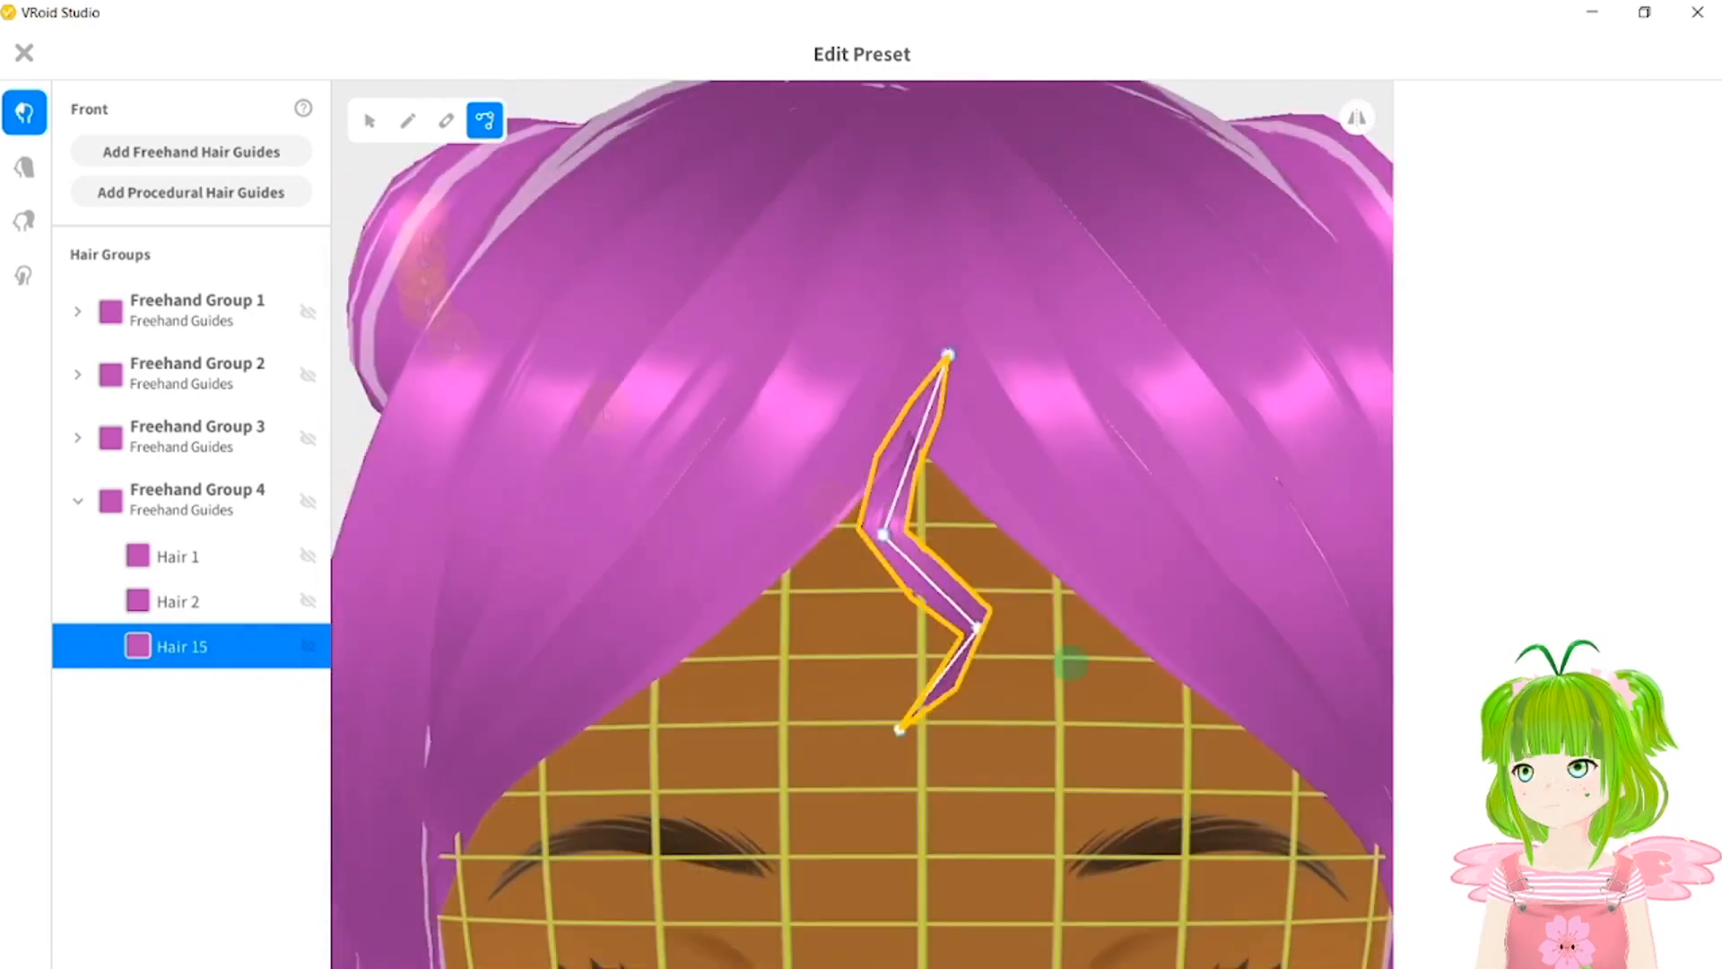
Raise the Smoothness of the Hair 15 curl so its bends are rounded.
click(370, 120)
scroll(1525, 663, down, 3)
drag(1466, 881, 1572, 881)
Close the hairstyle editor and save the edited Front hair by overwriting the existing item.
scroll(1249, 85, down, 5)
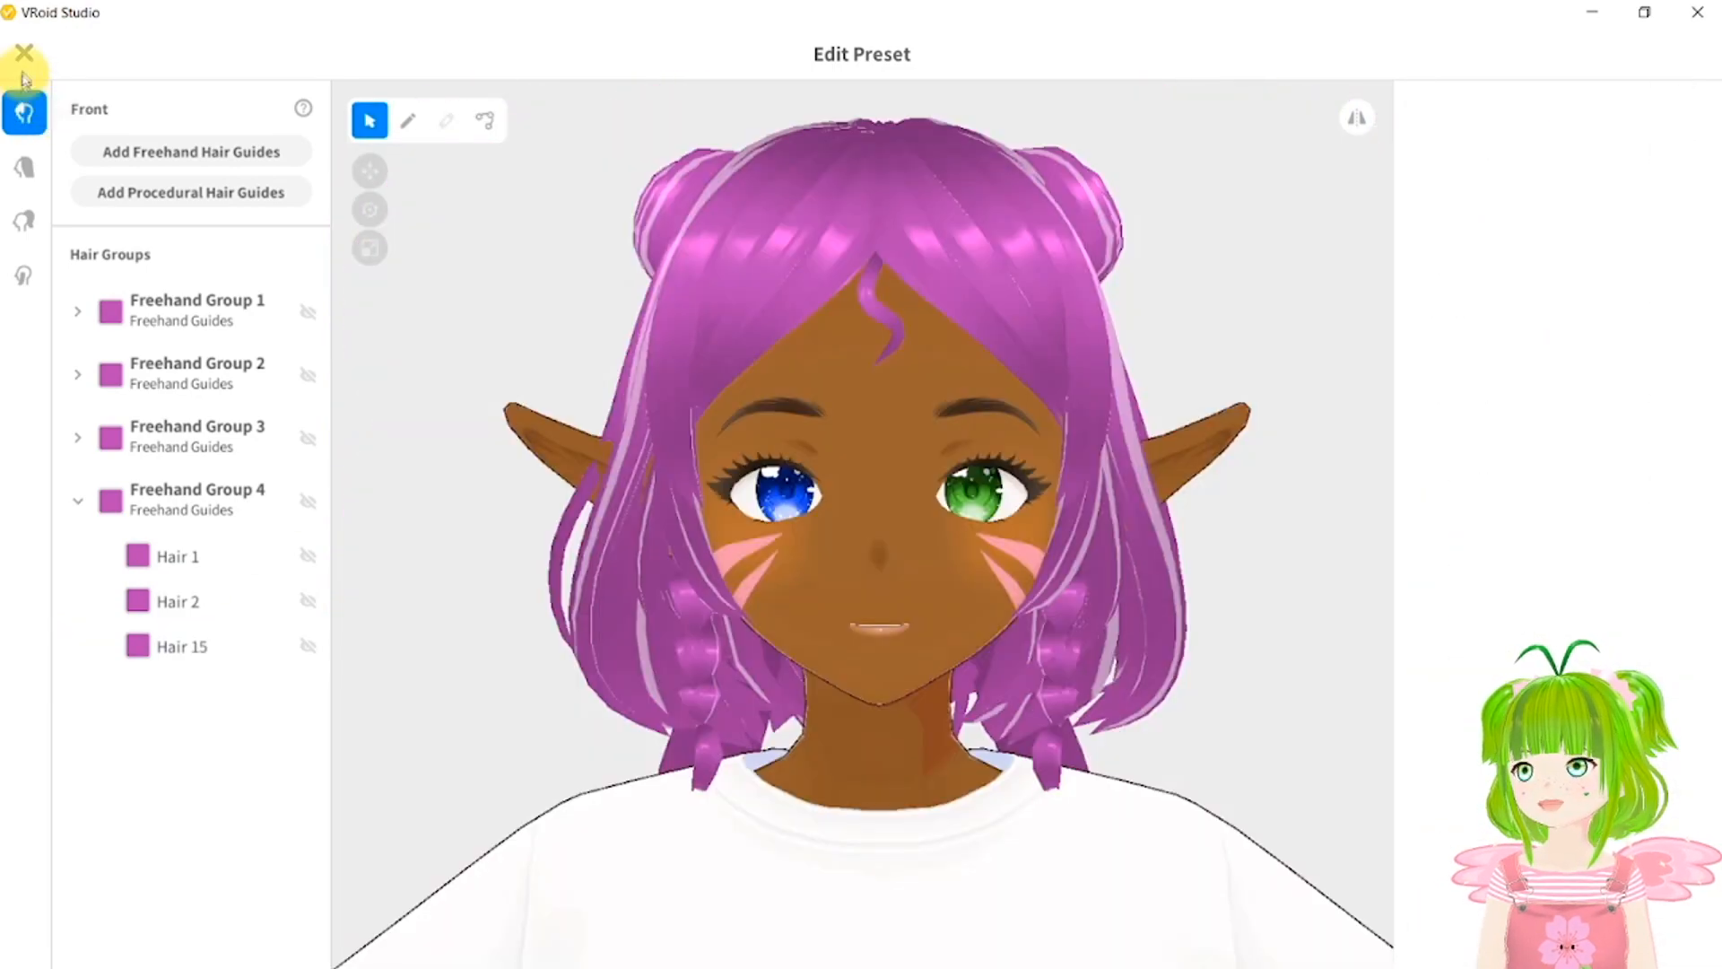
click(25, 52)
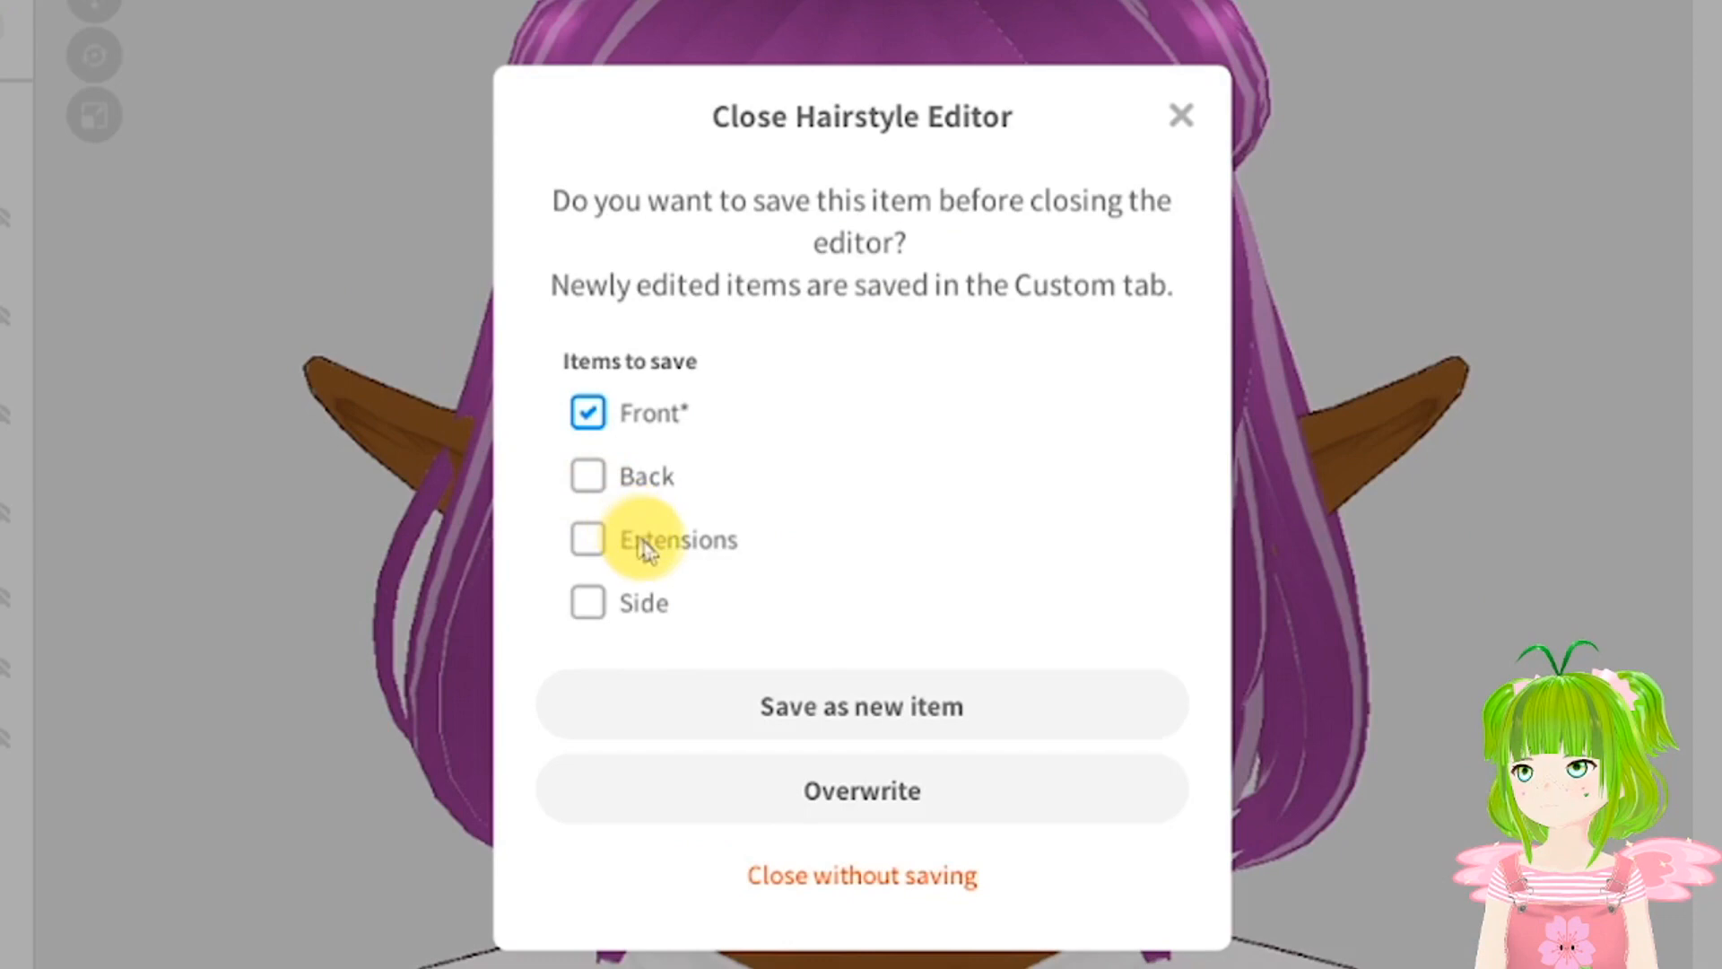
click(886, 799)
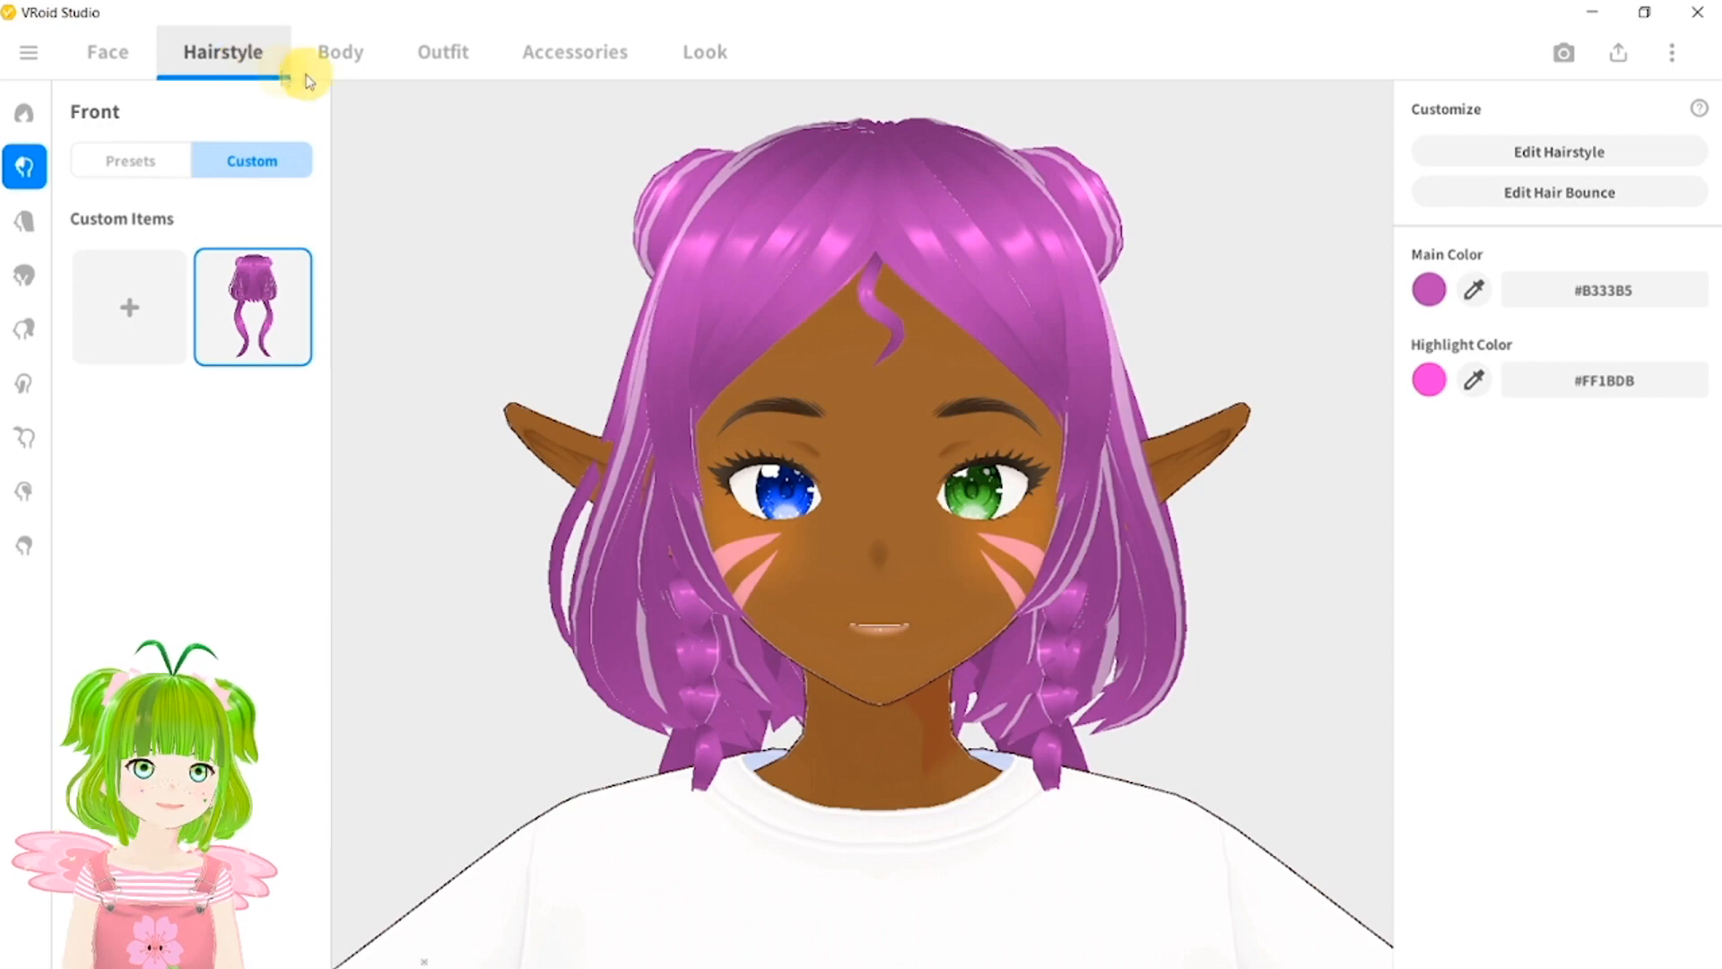
Look through the body parameters and set Fem Height to 1.000.
click(350, 55)
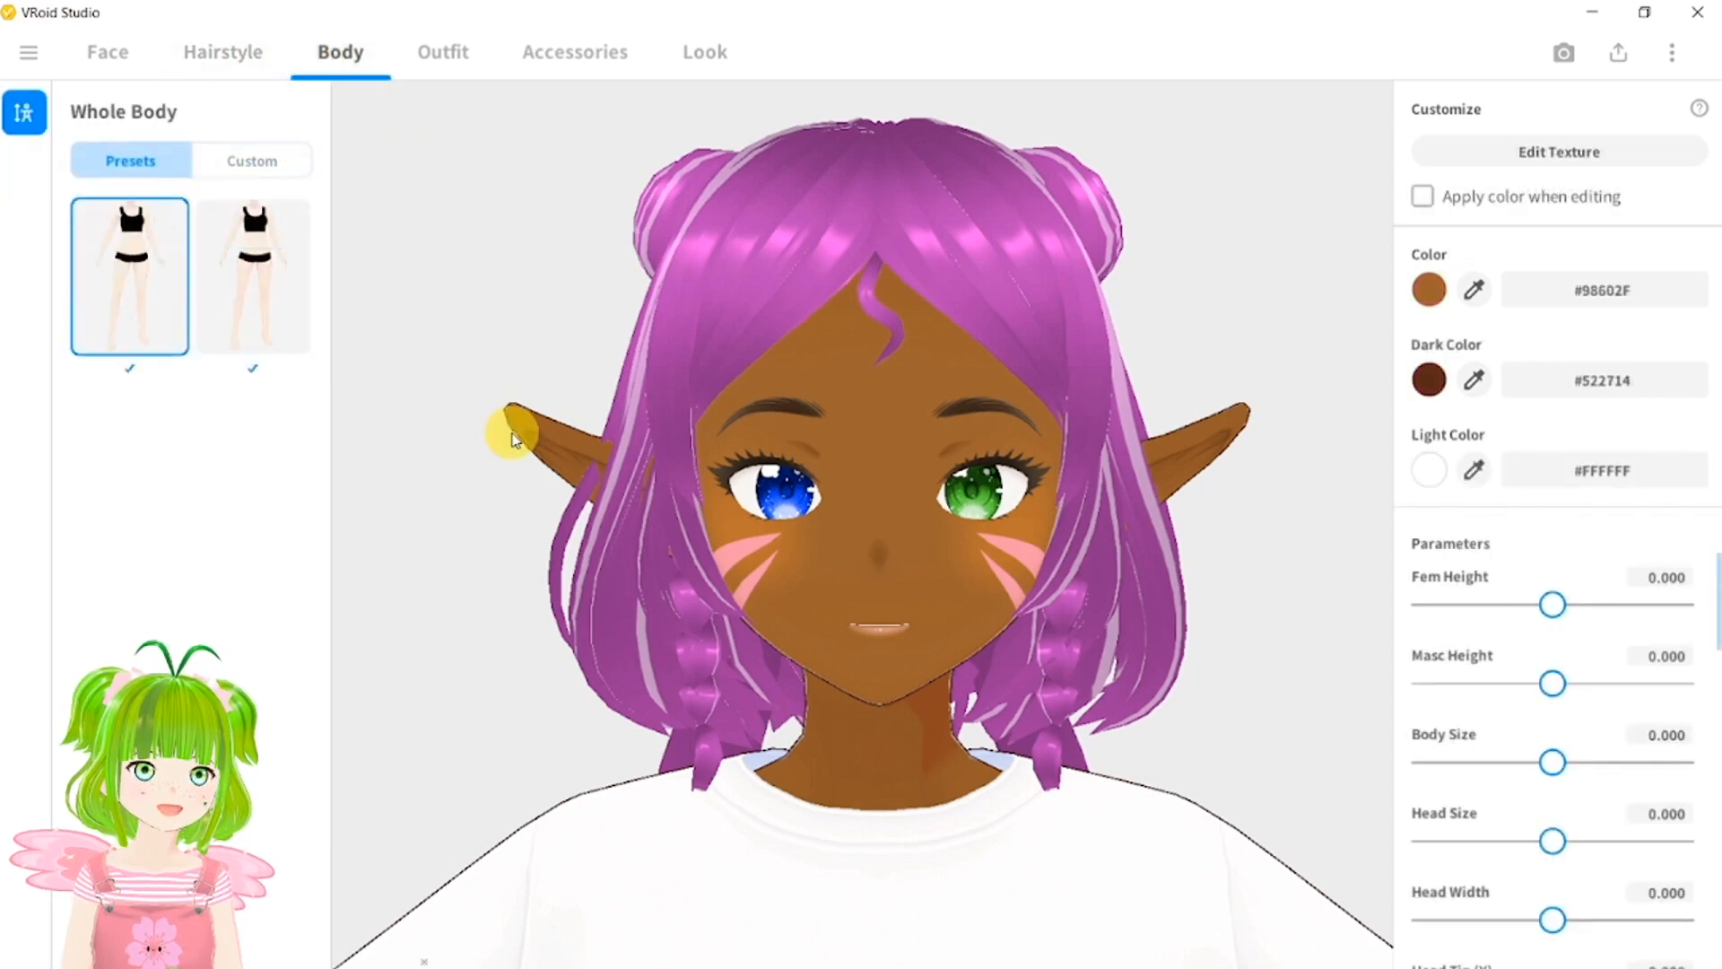
scroll(1539, 617, down, 10)
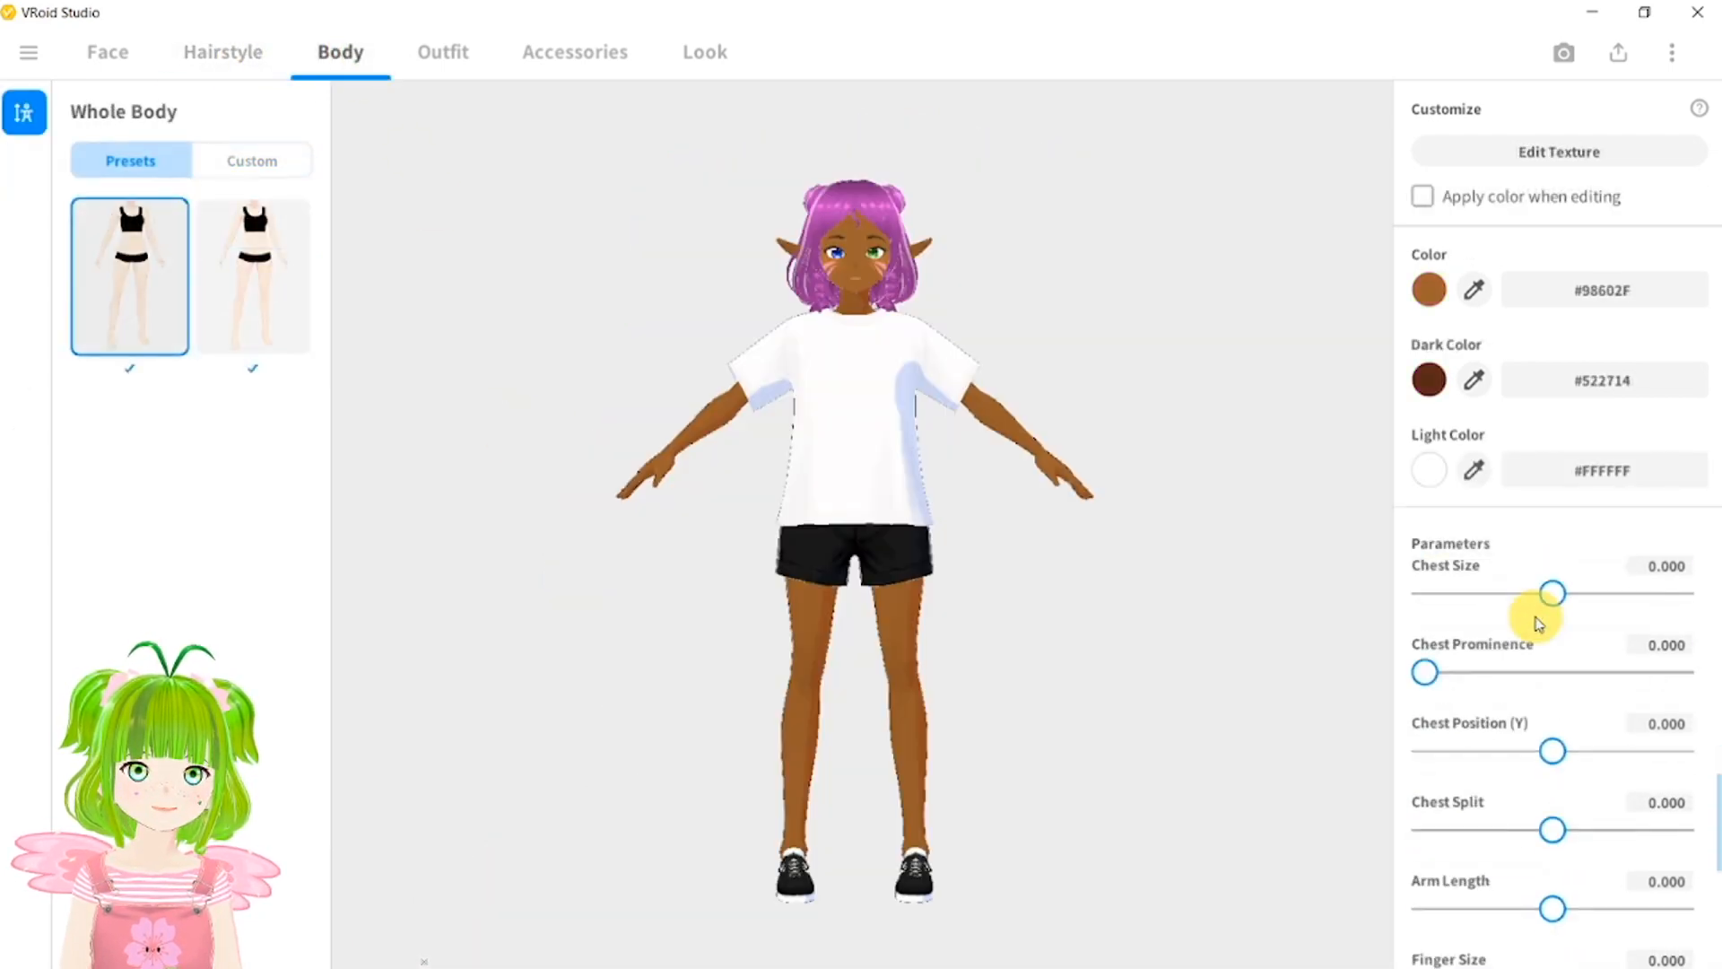
scroll(1497, 908, up, 10)
drag(1553, 605, 1709, 632)
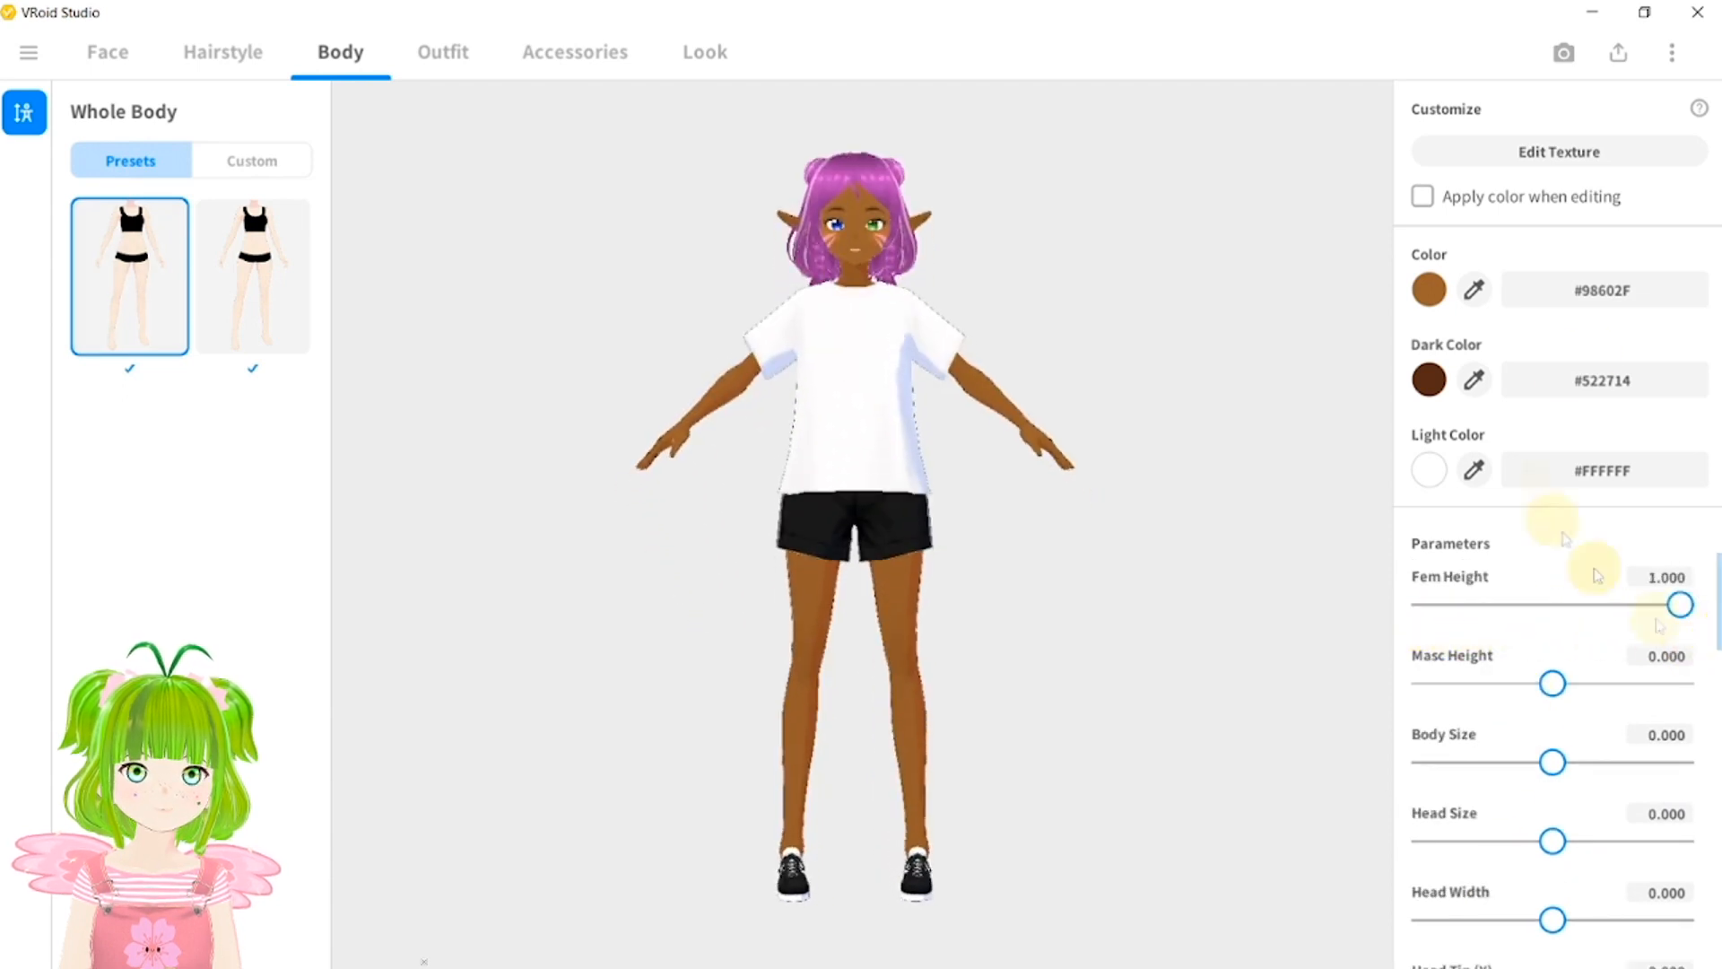
Look through the outfit presets, from whole sets, tops and bottoms to legwear and shoes.
click(445, 56)
scroll(192, 862, up, 10)
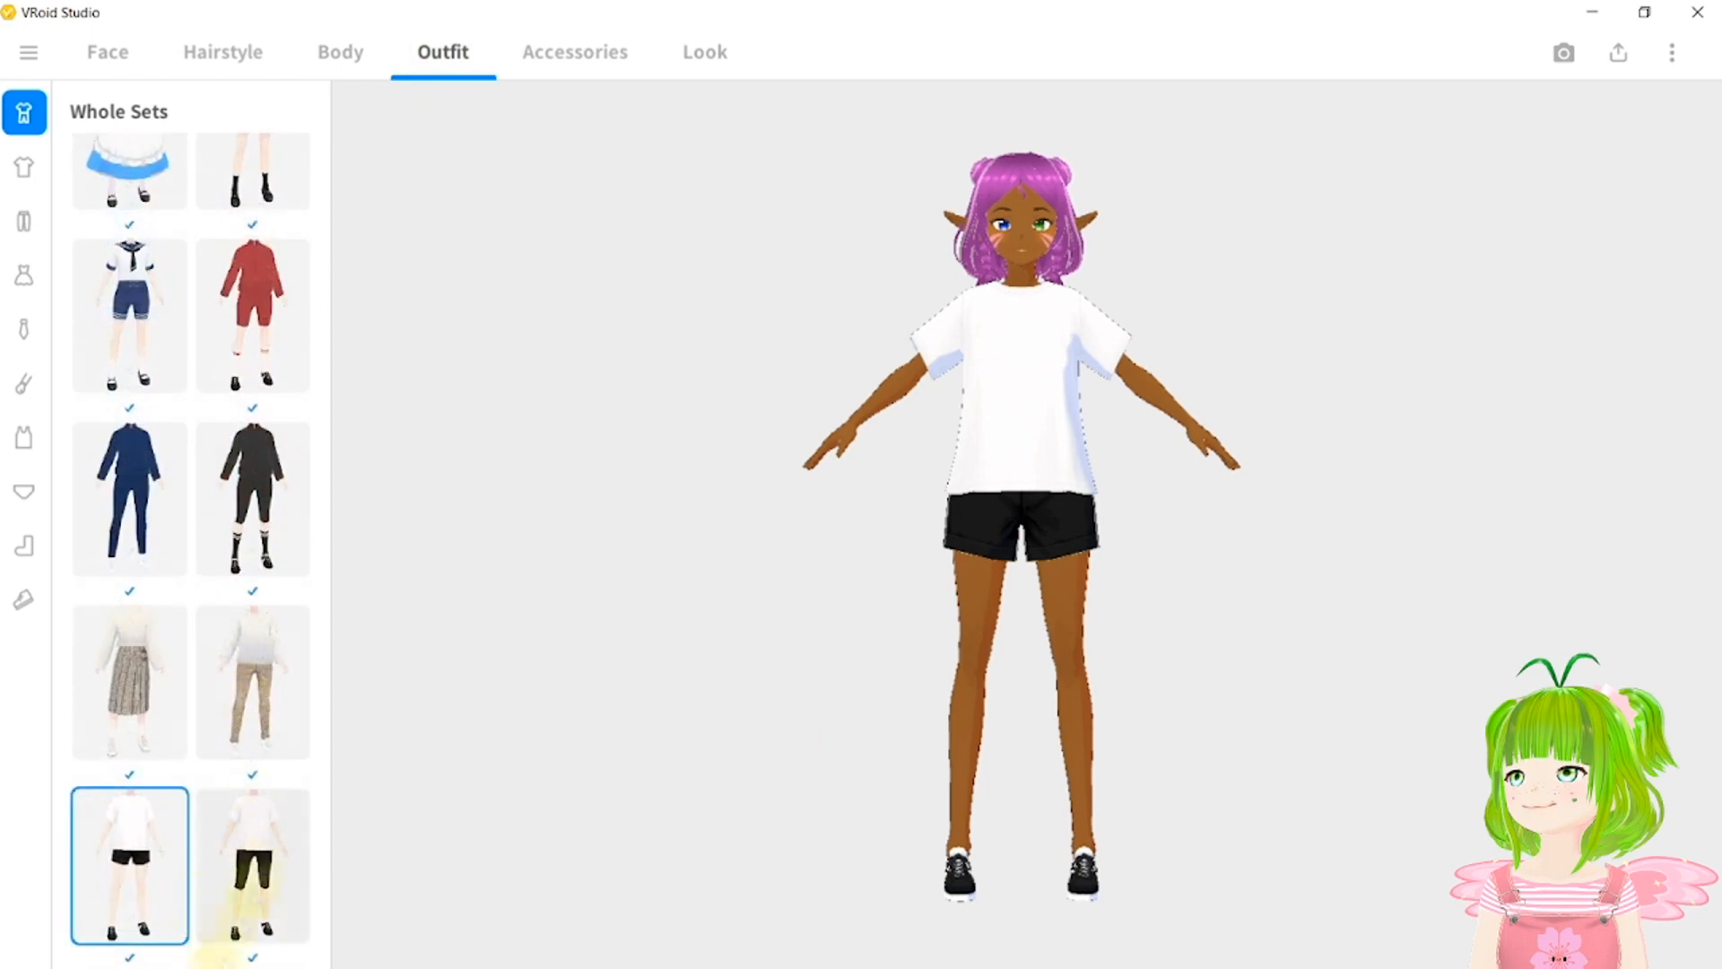
click(25, 167)
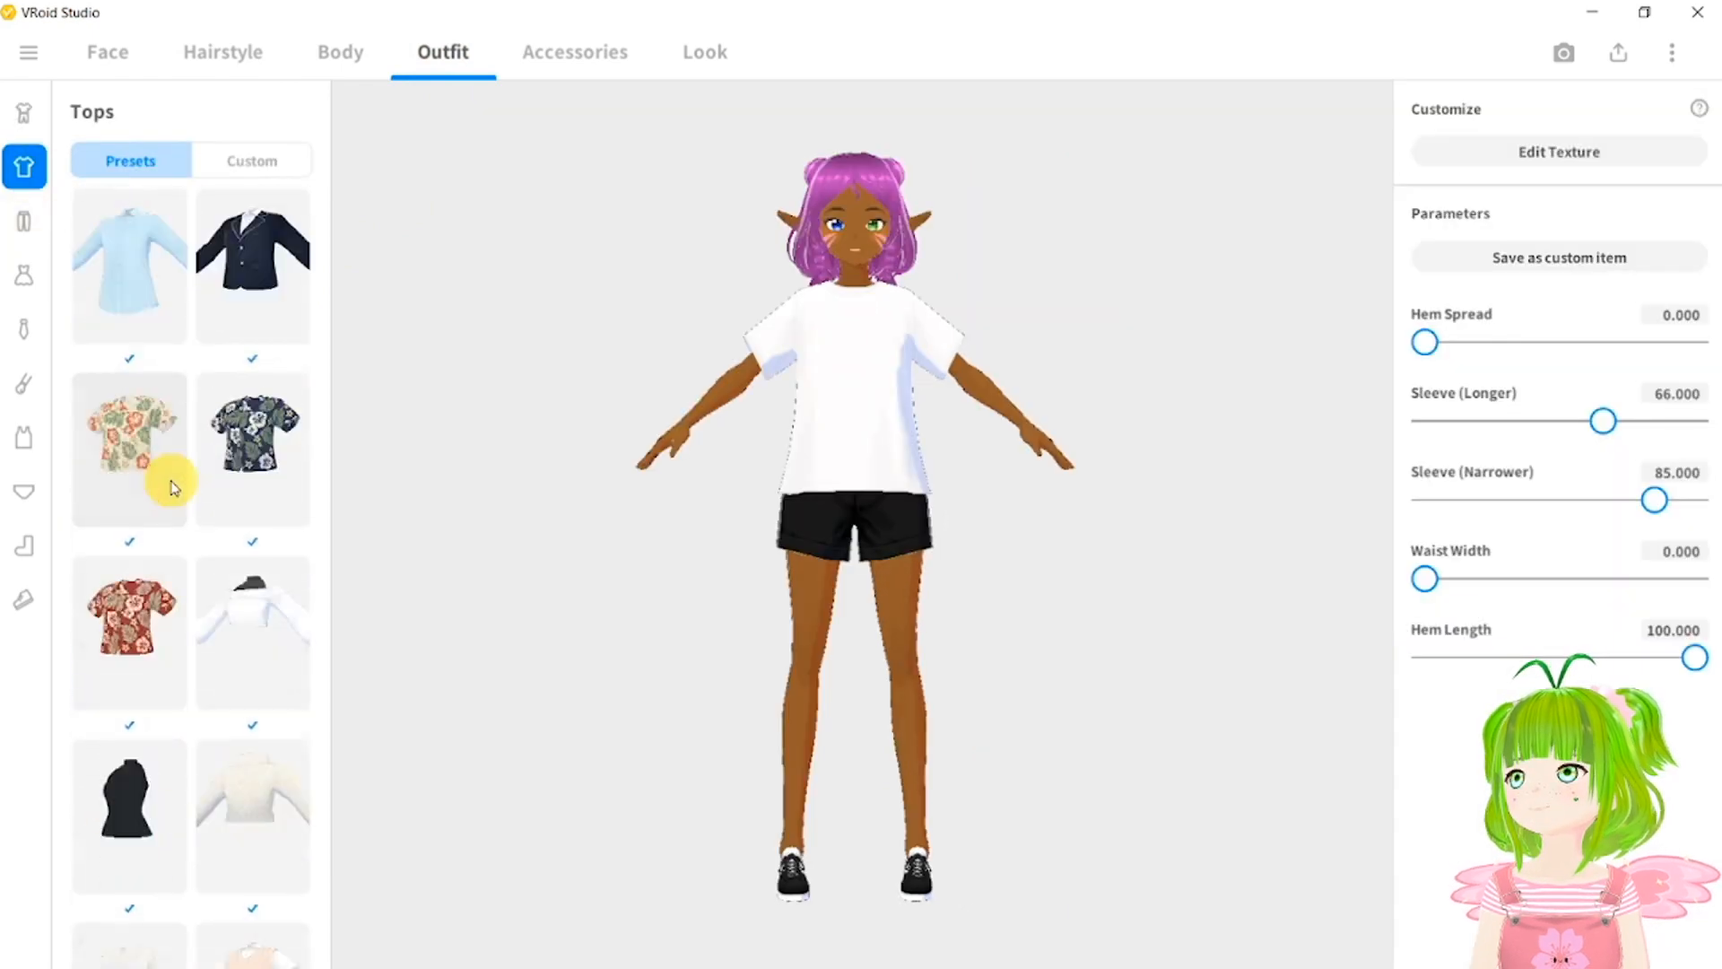
click(24, 220)
click(24, 275)
click(24, 329)
click(25, 384)
click(26, 445)
click(25, 492)
click(25, 546)
scroll(238, 429, down, 5)
click(25, 599)
scroll(139, 452, down, 5)
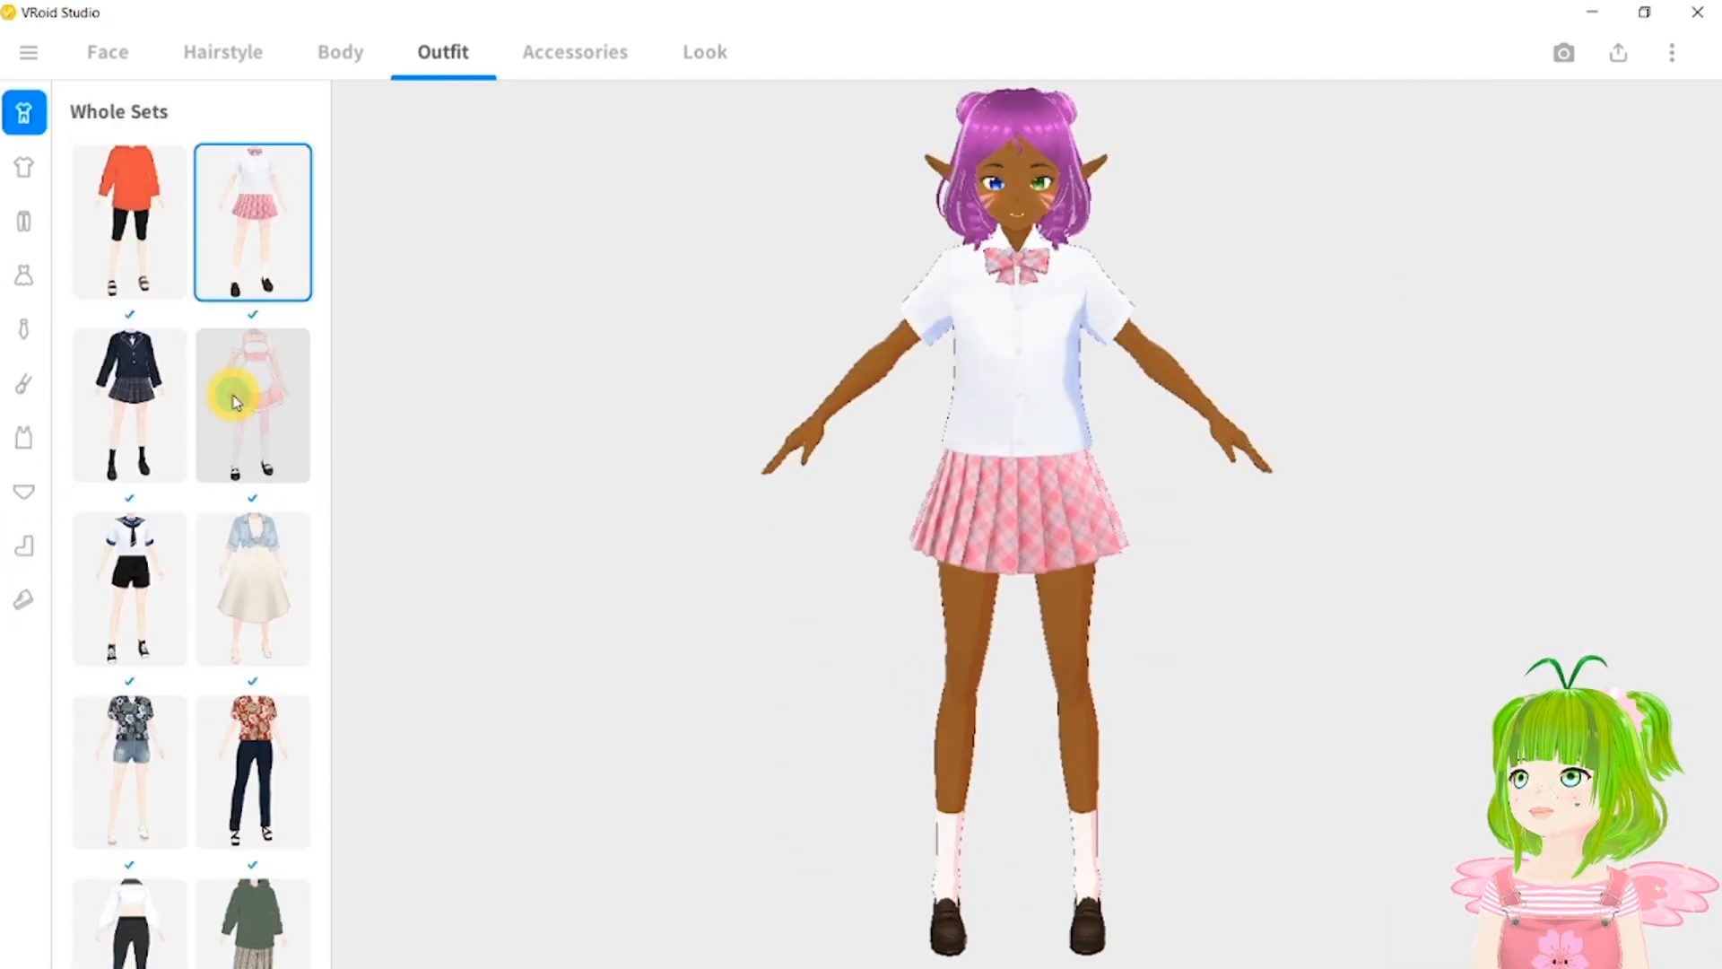
Try on the pink frilled apron dress set and replace its dress with the white off-shoulder top with dark collar.
click(242, 395)
drag(808, 569, 1396, 557)
click(24, 167)
scroll(239, 596, down, 5)
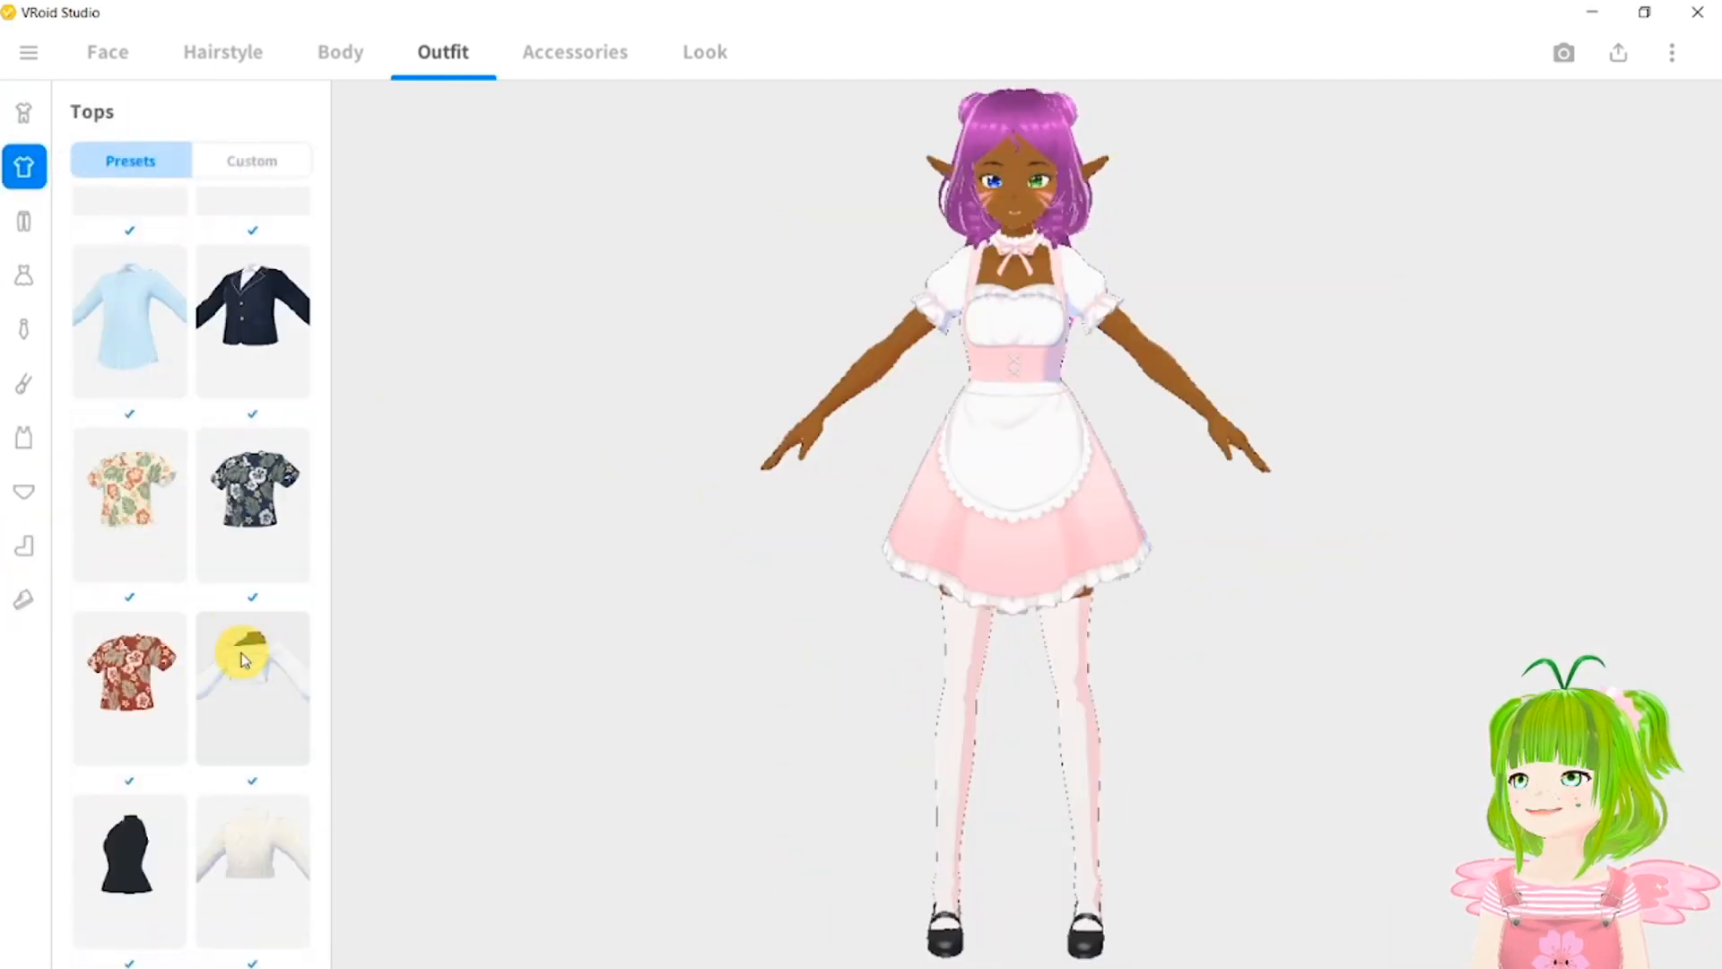
click(252, 684)
Try the navy skirt with white stripes, and choose the dark plaid pleated skirt as the bottoms.
click(24, 220)
scroll(223, 522, up, 8)
click(246, 542)
scroll(246, 542, up, 4)
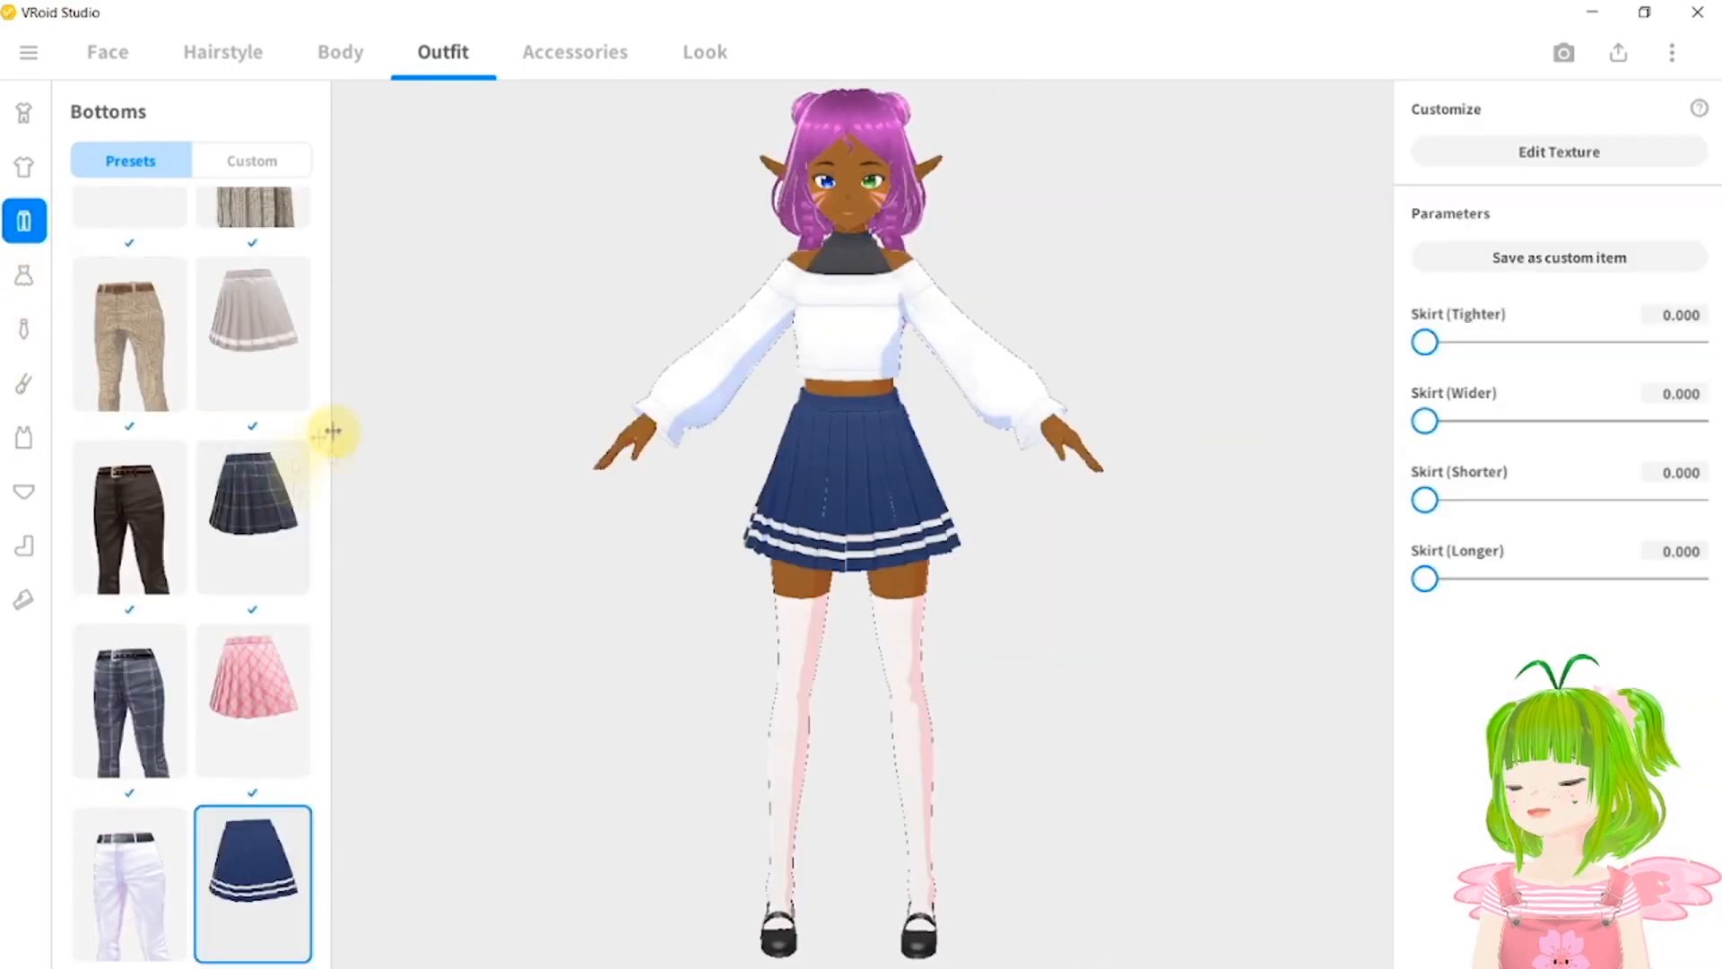
click(217, 538)
Dress the avatar in black tights and black-and-white high-cut sneakers.
click(24, 546)
click(117, 505)
click(24, 599)
scroll(173, 511, down, 3)
click(135, 574)
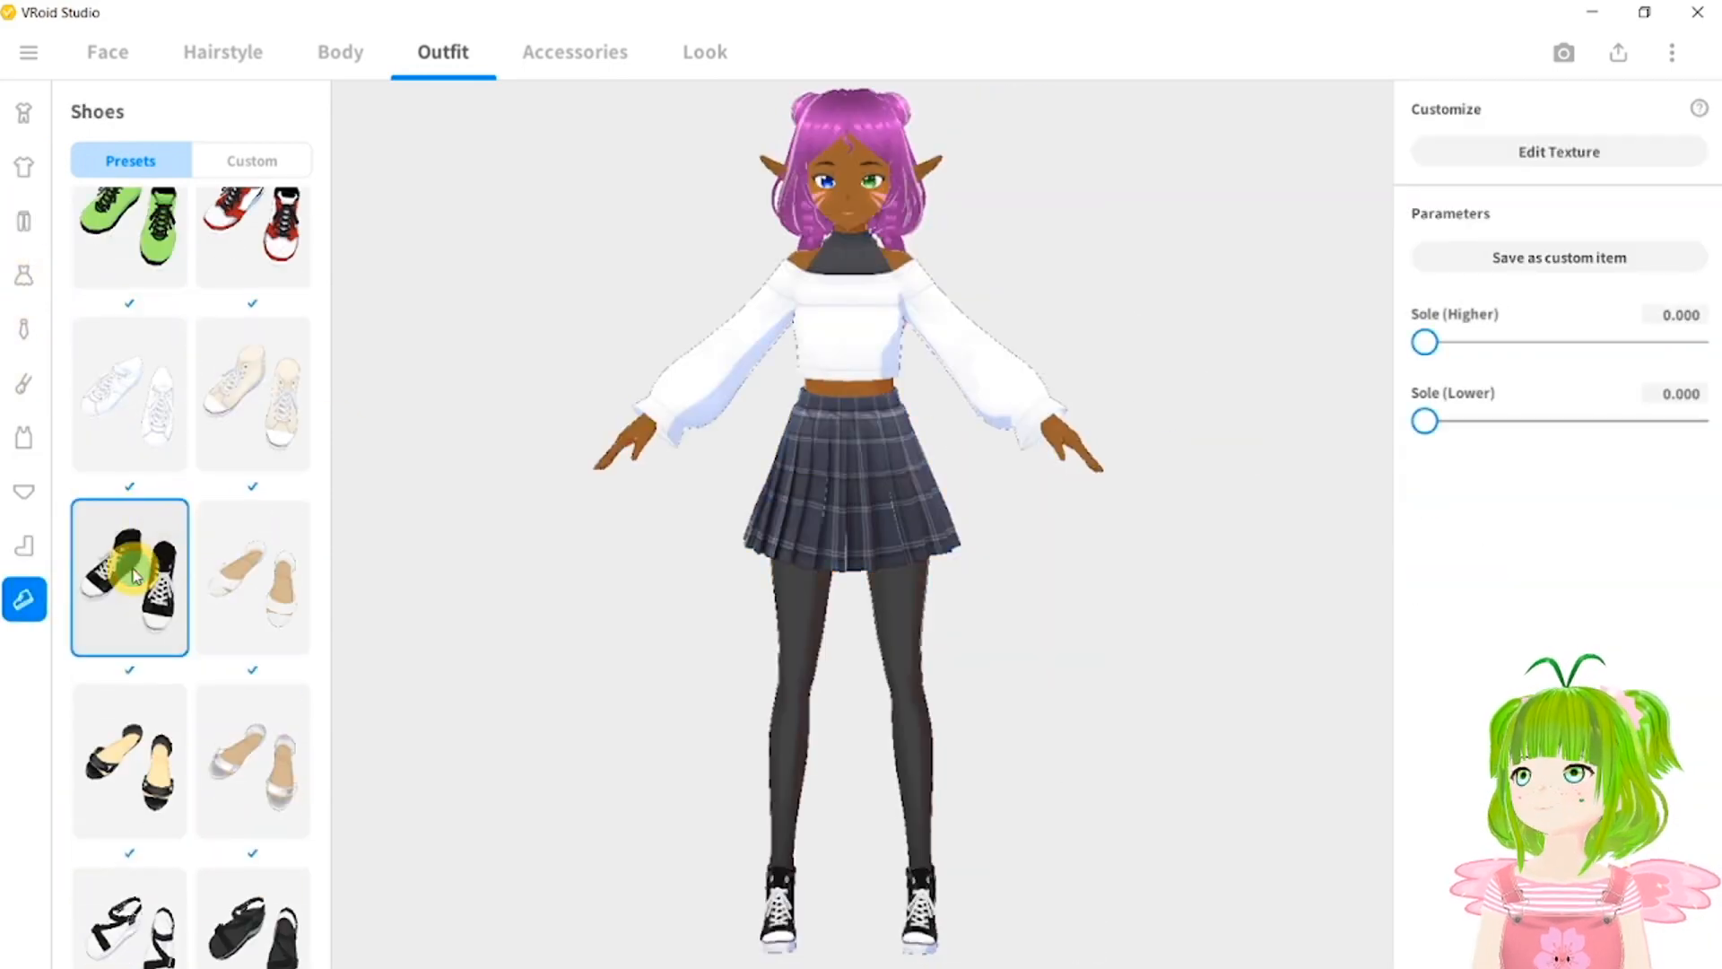
Open the high-cut sneakers for texture editing and view the available options of their Default Design layer.
click(1522, 169)
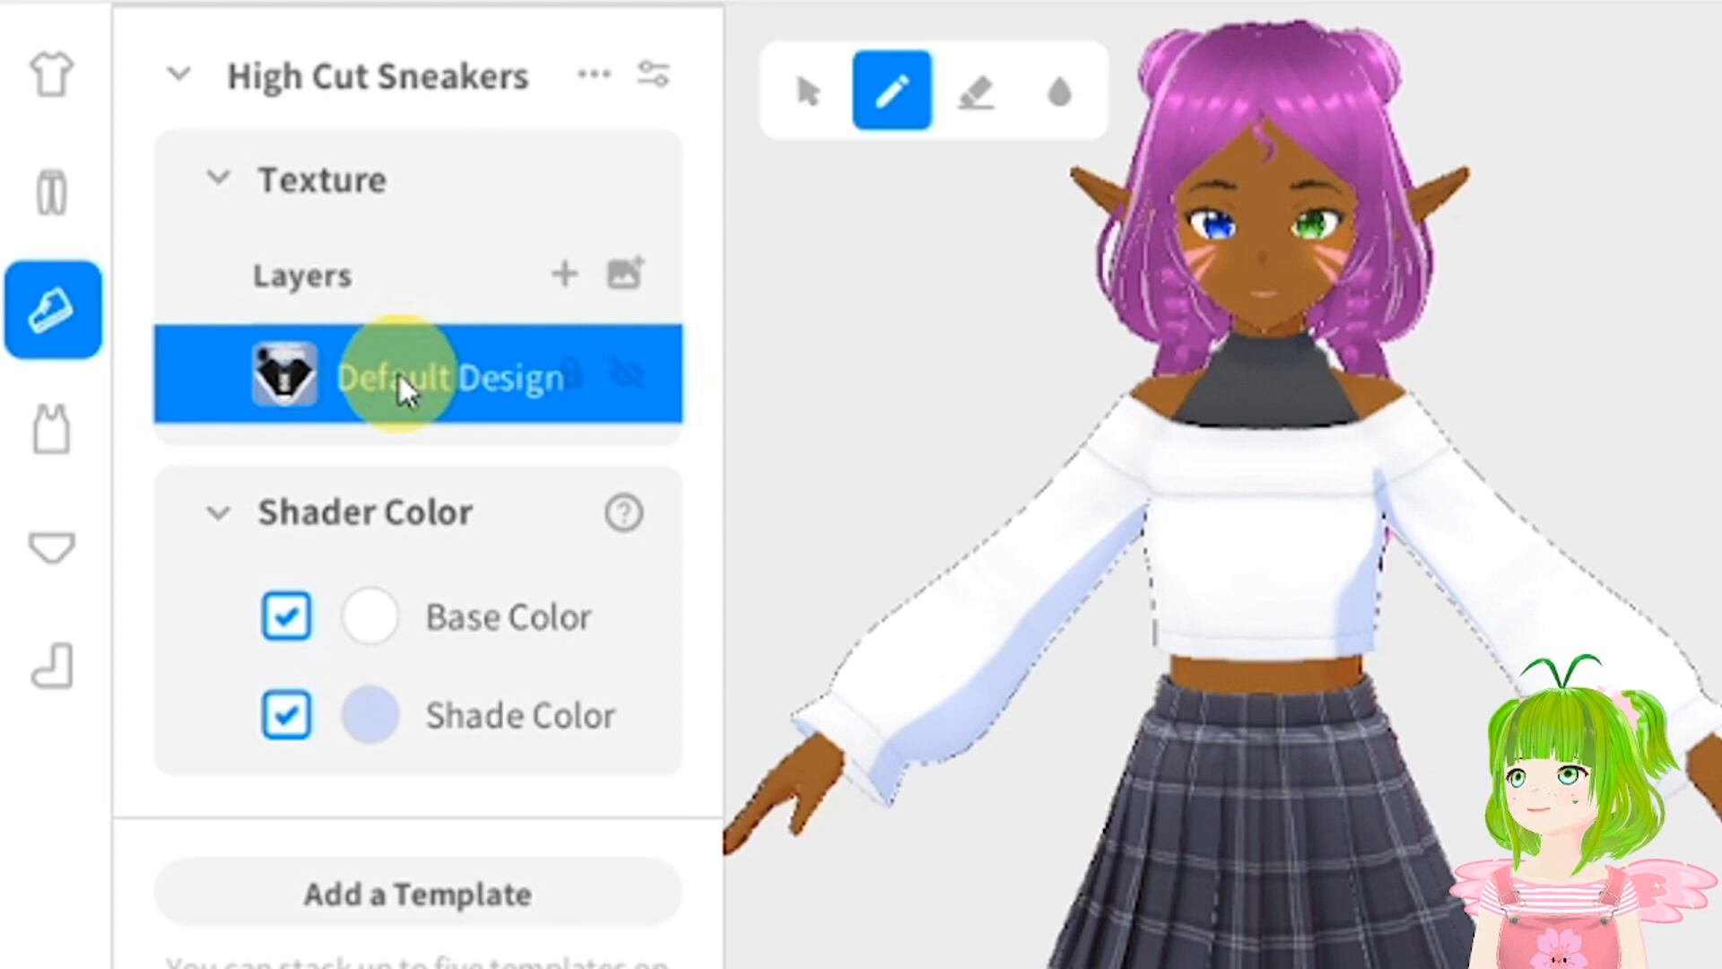
right_click(397, 372)
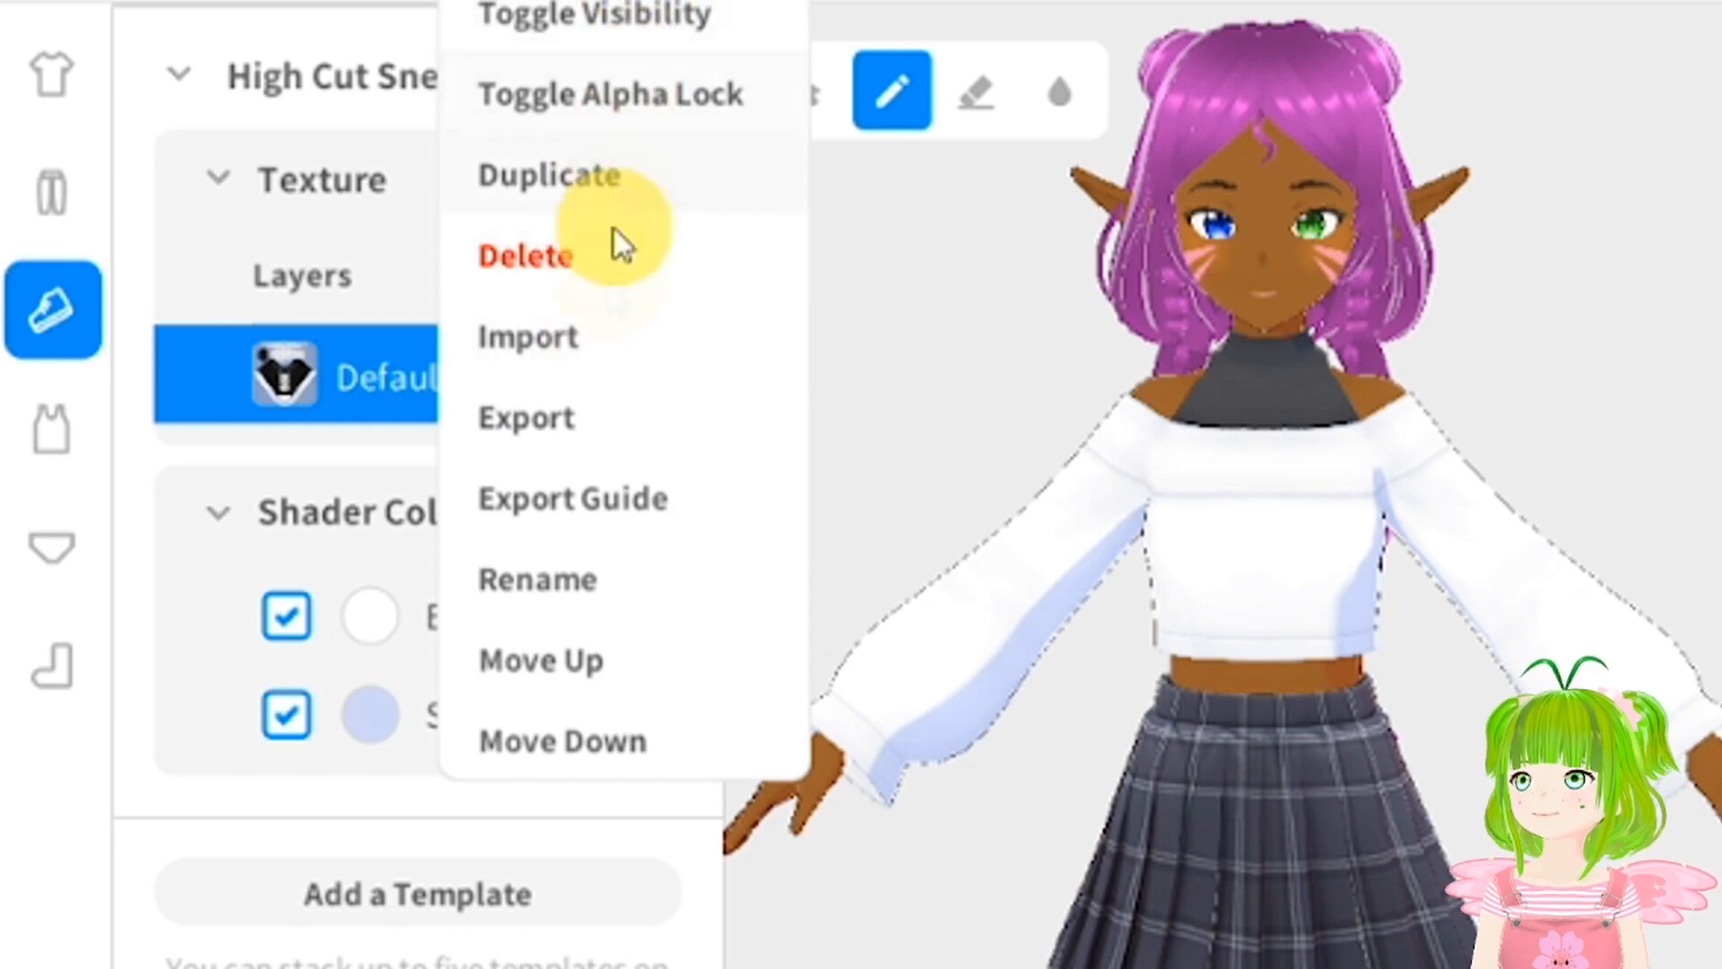
click(314, 385)
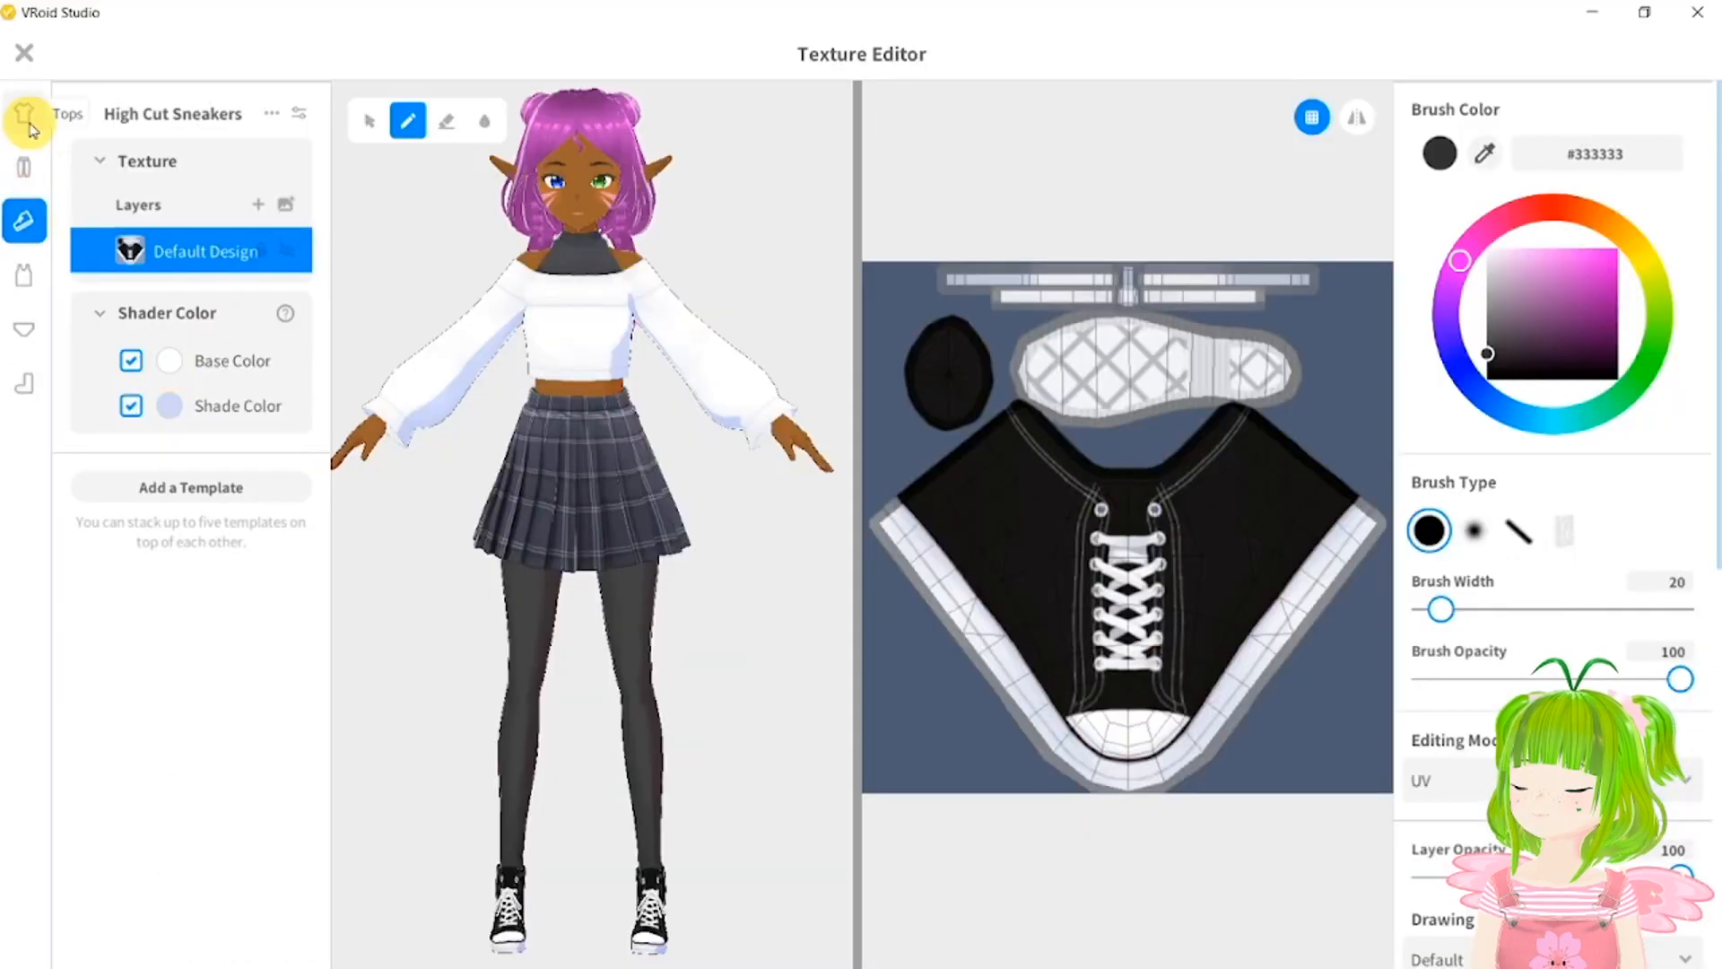
Tint the long-sleeve top with a light pink base color and a deeper pink shade color.
click(25, 117)
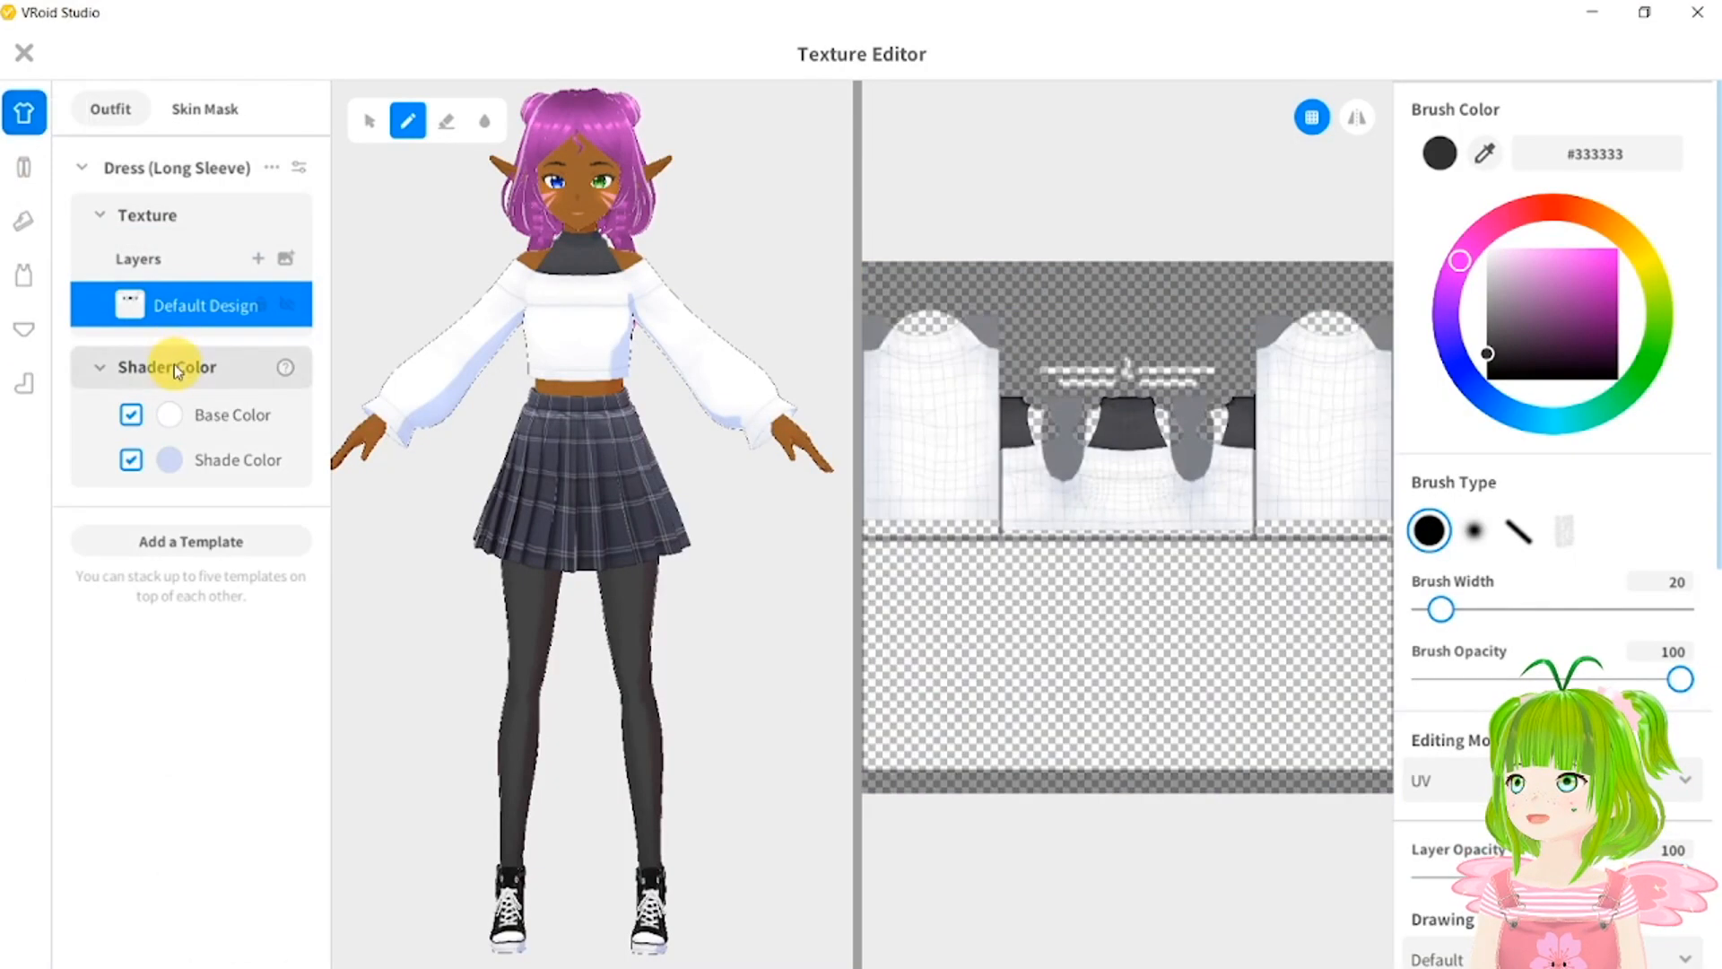
click(170, 415)
drag(353, 546, 242, 474)
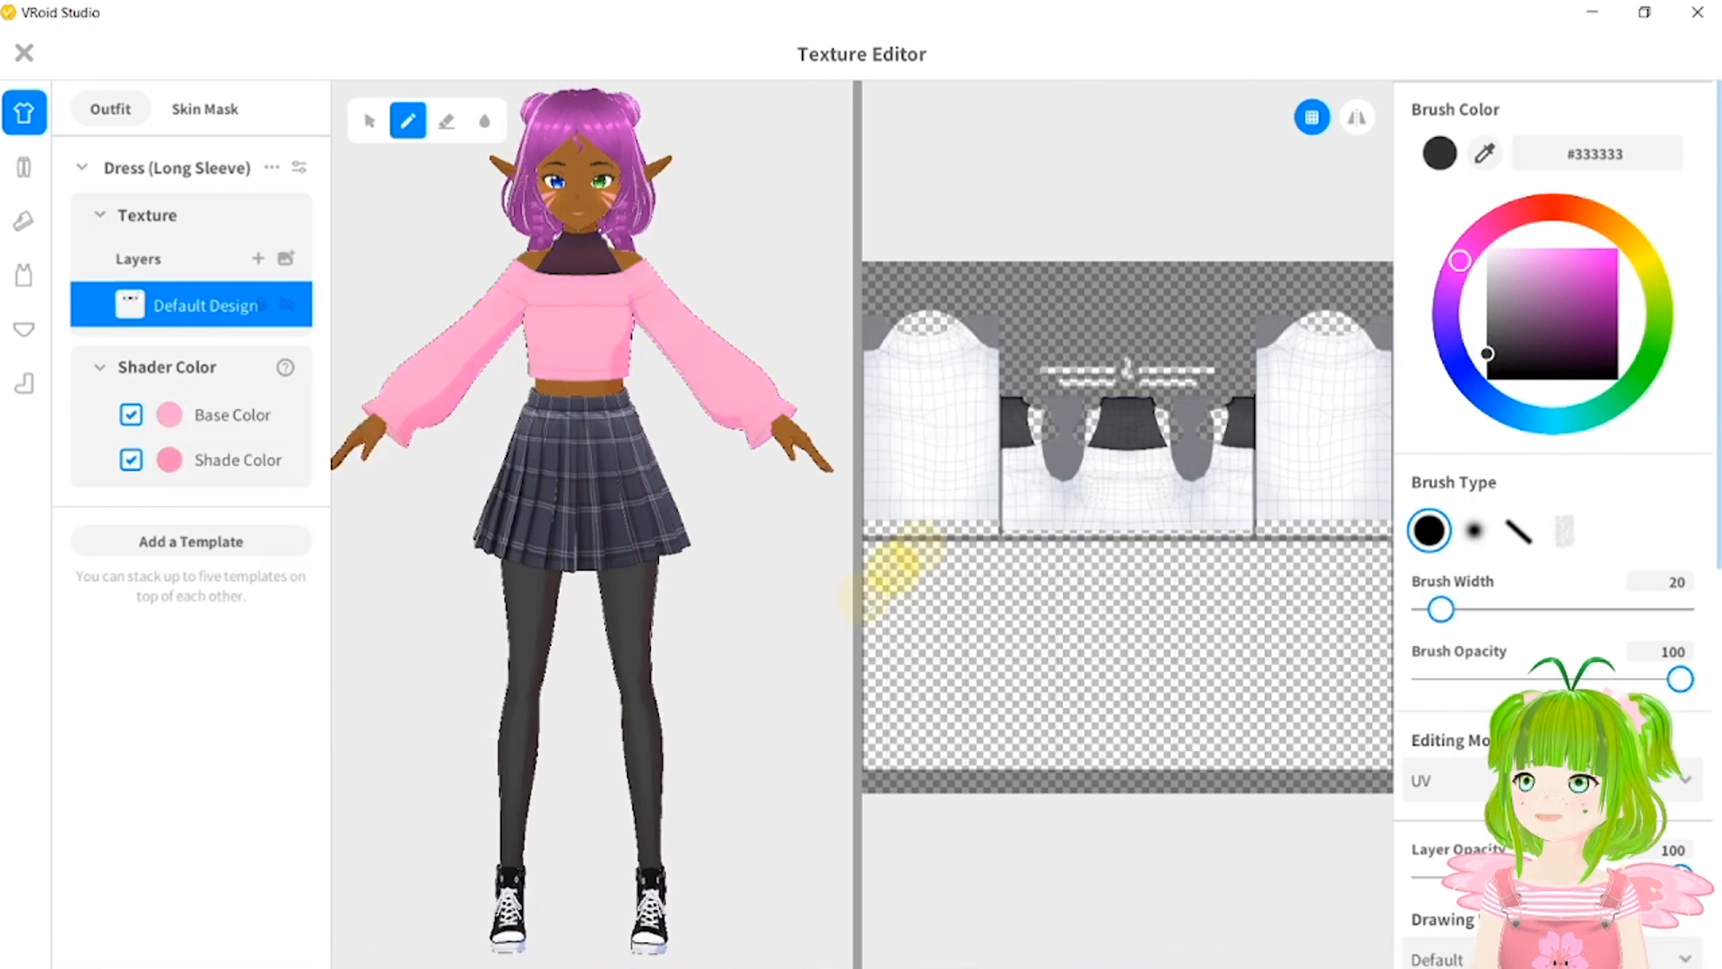
Try painting cyan #3AFFF5 strokes on the top's front and sleeves with the round brush at width 64, and undo them.
click(1475, 532)
click(1430, 530)
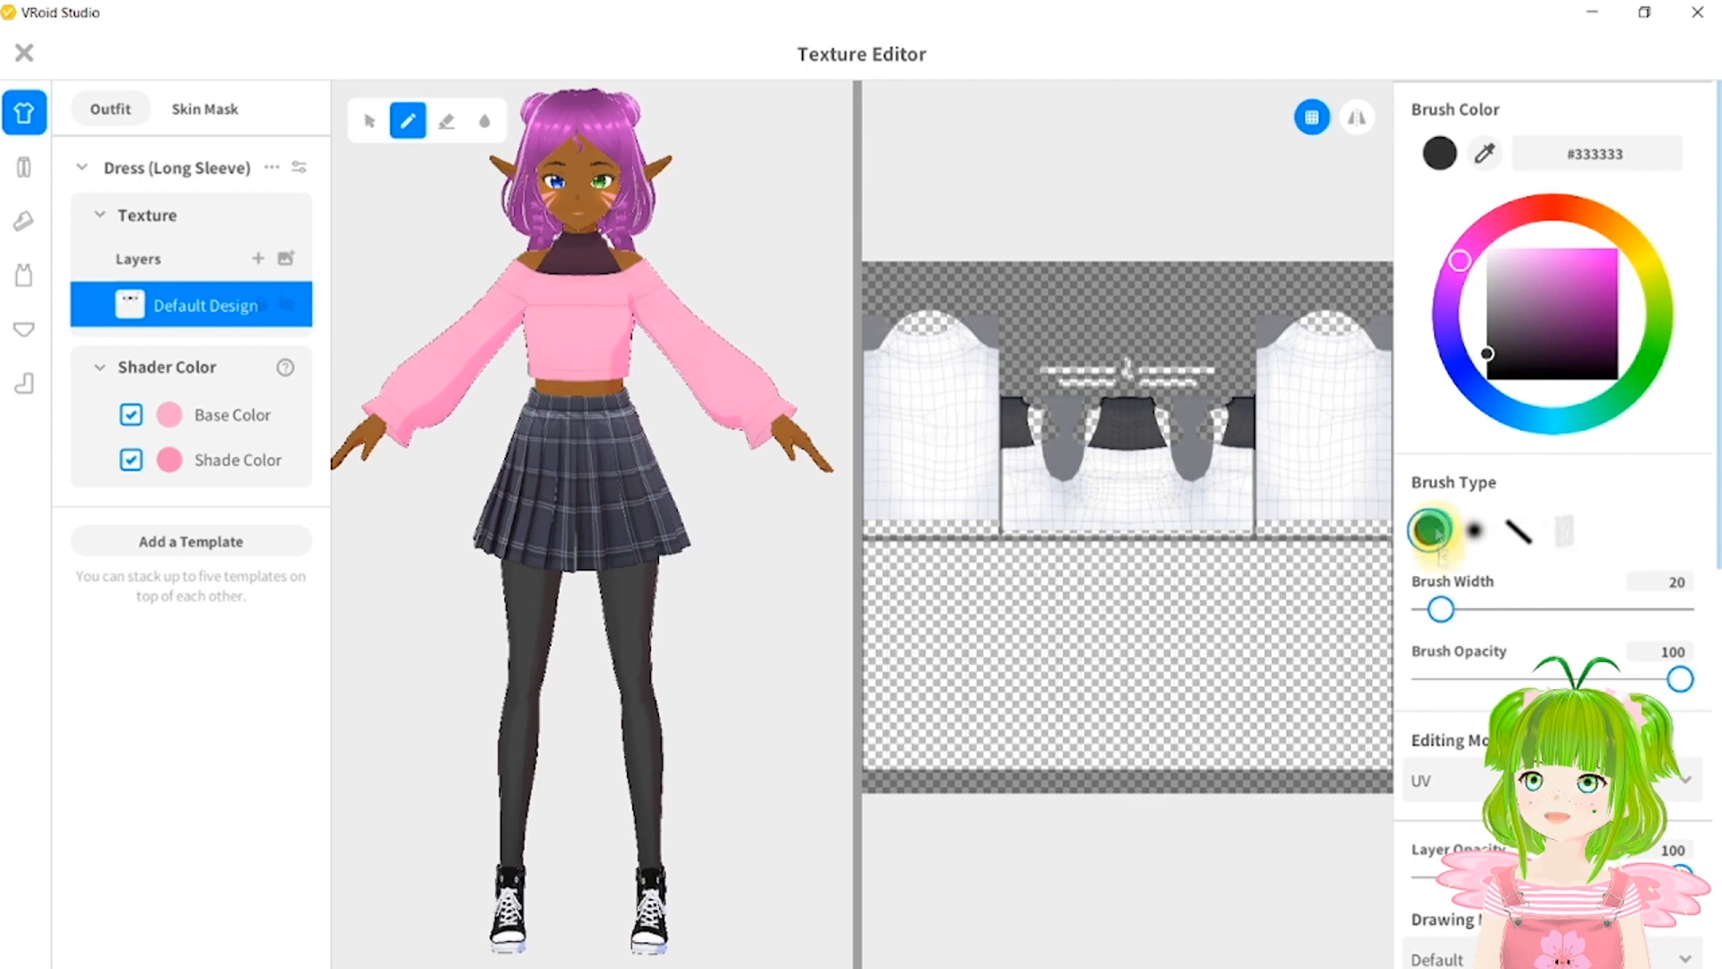
drag(1442, 609, 1479, 610)
drag(1460, 261, 1559, 420)
drag(1522, 315, 1588, 249)
click(579, 330)
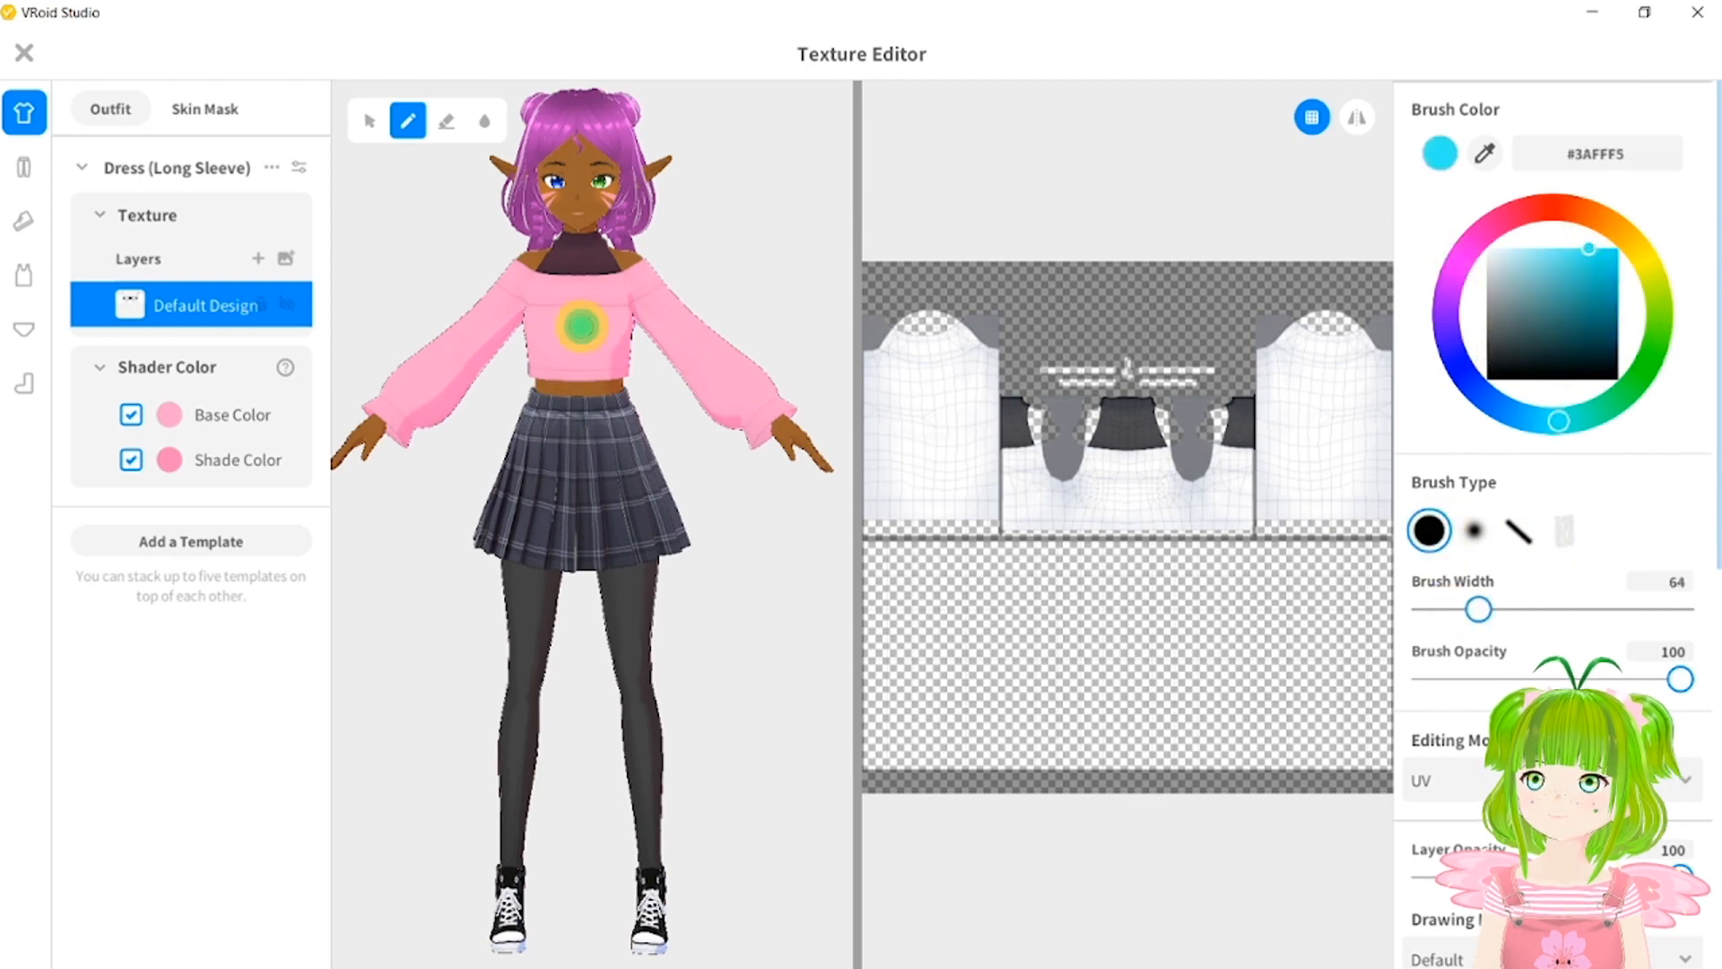
drag(1265, 509, 1393, 509)
drag(866, 509, 969, 508)
key(ctrl+z)
key(ctrl+z)
key(ctrl+z)
key(ctrl+z)
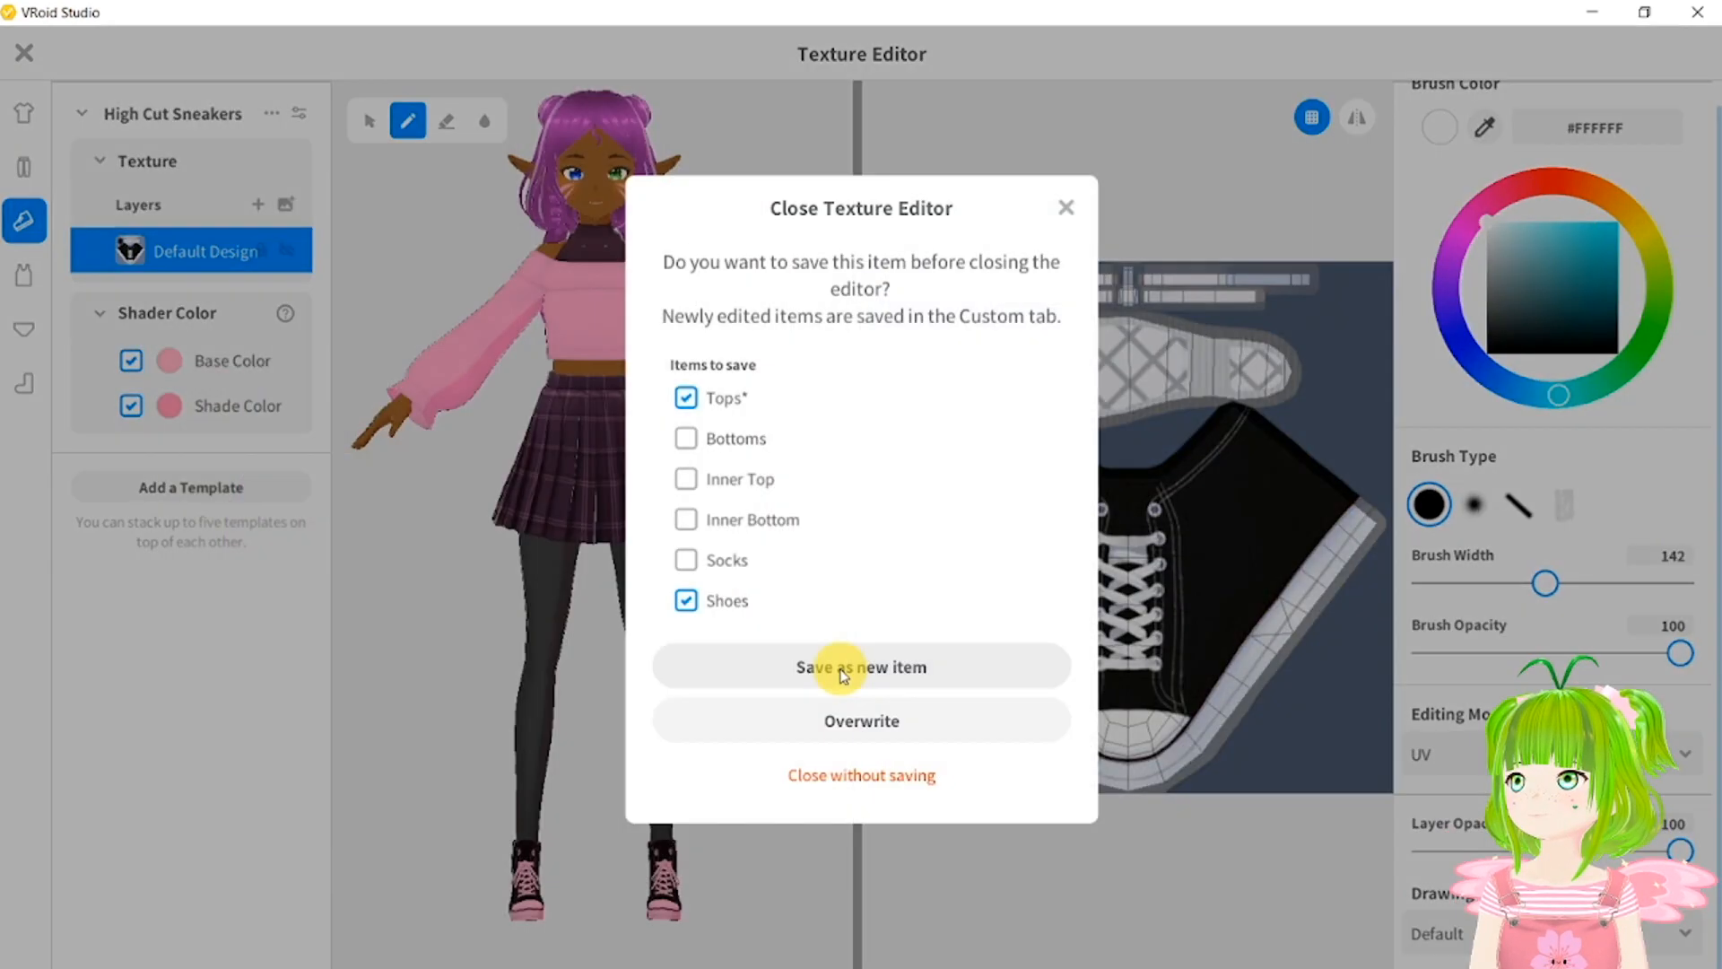
Save the edited top and shoes as new custom items.
click(843, 672)
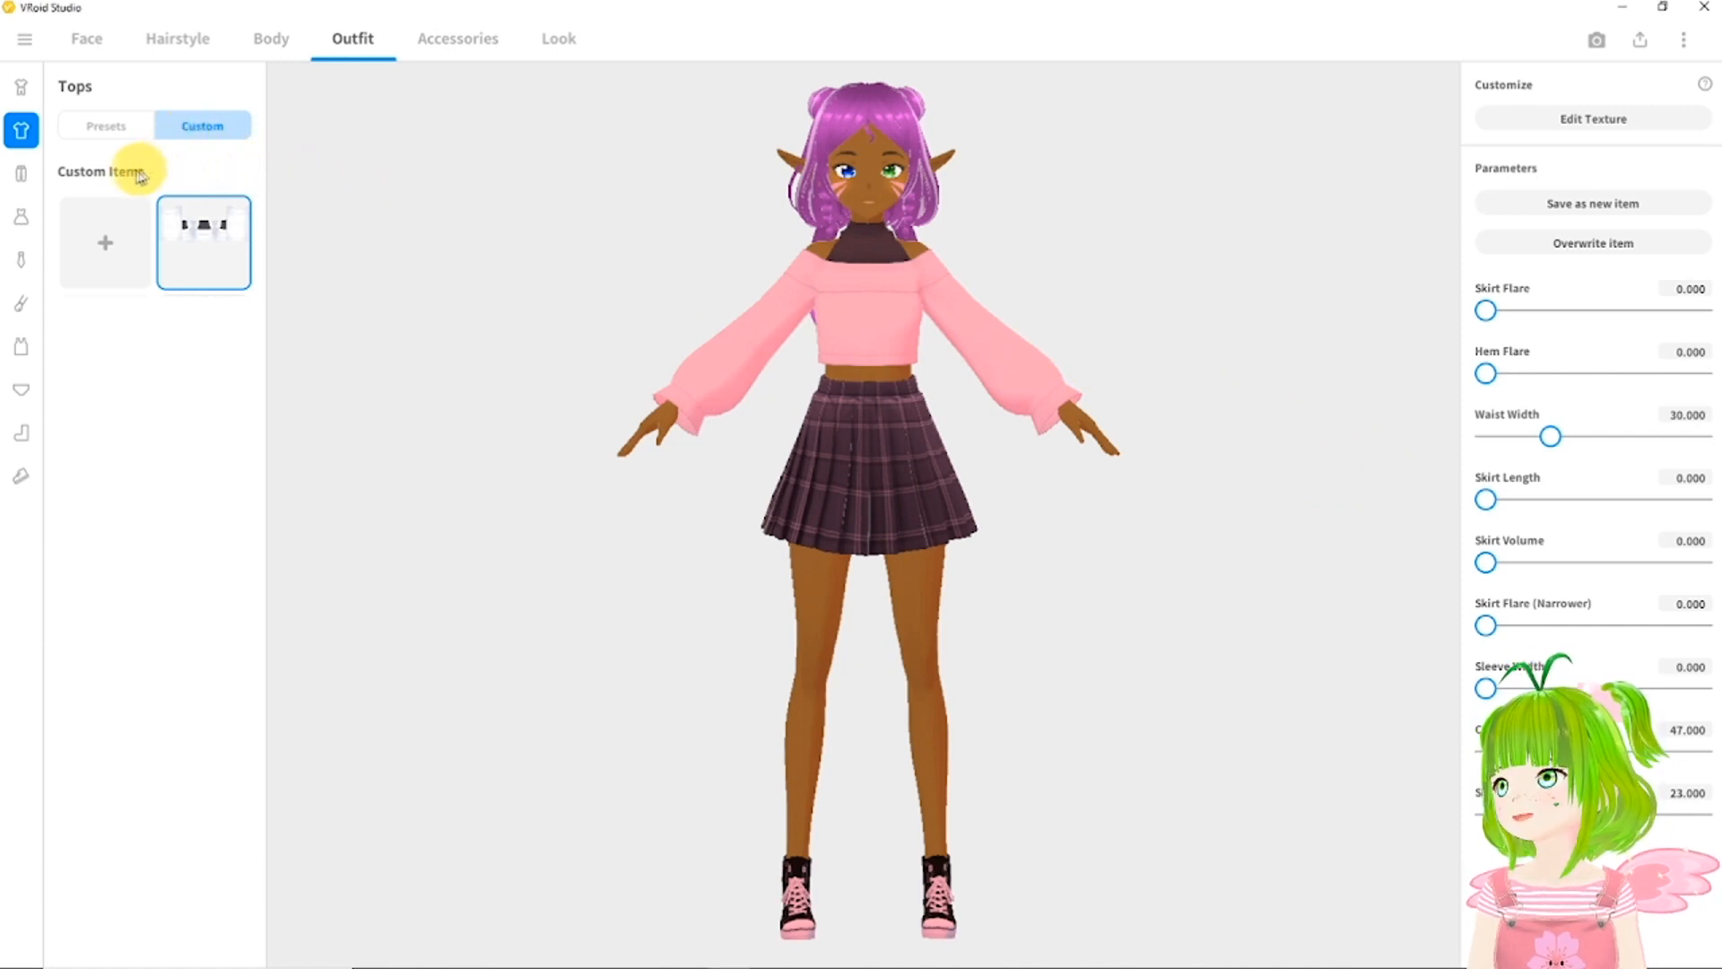
Create a custom top from the Hoodie template and custom bottoms from a pants template.
click(104, 246)
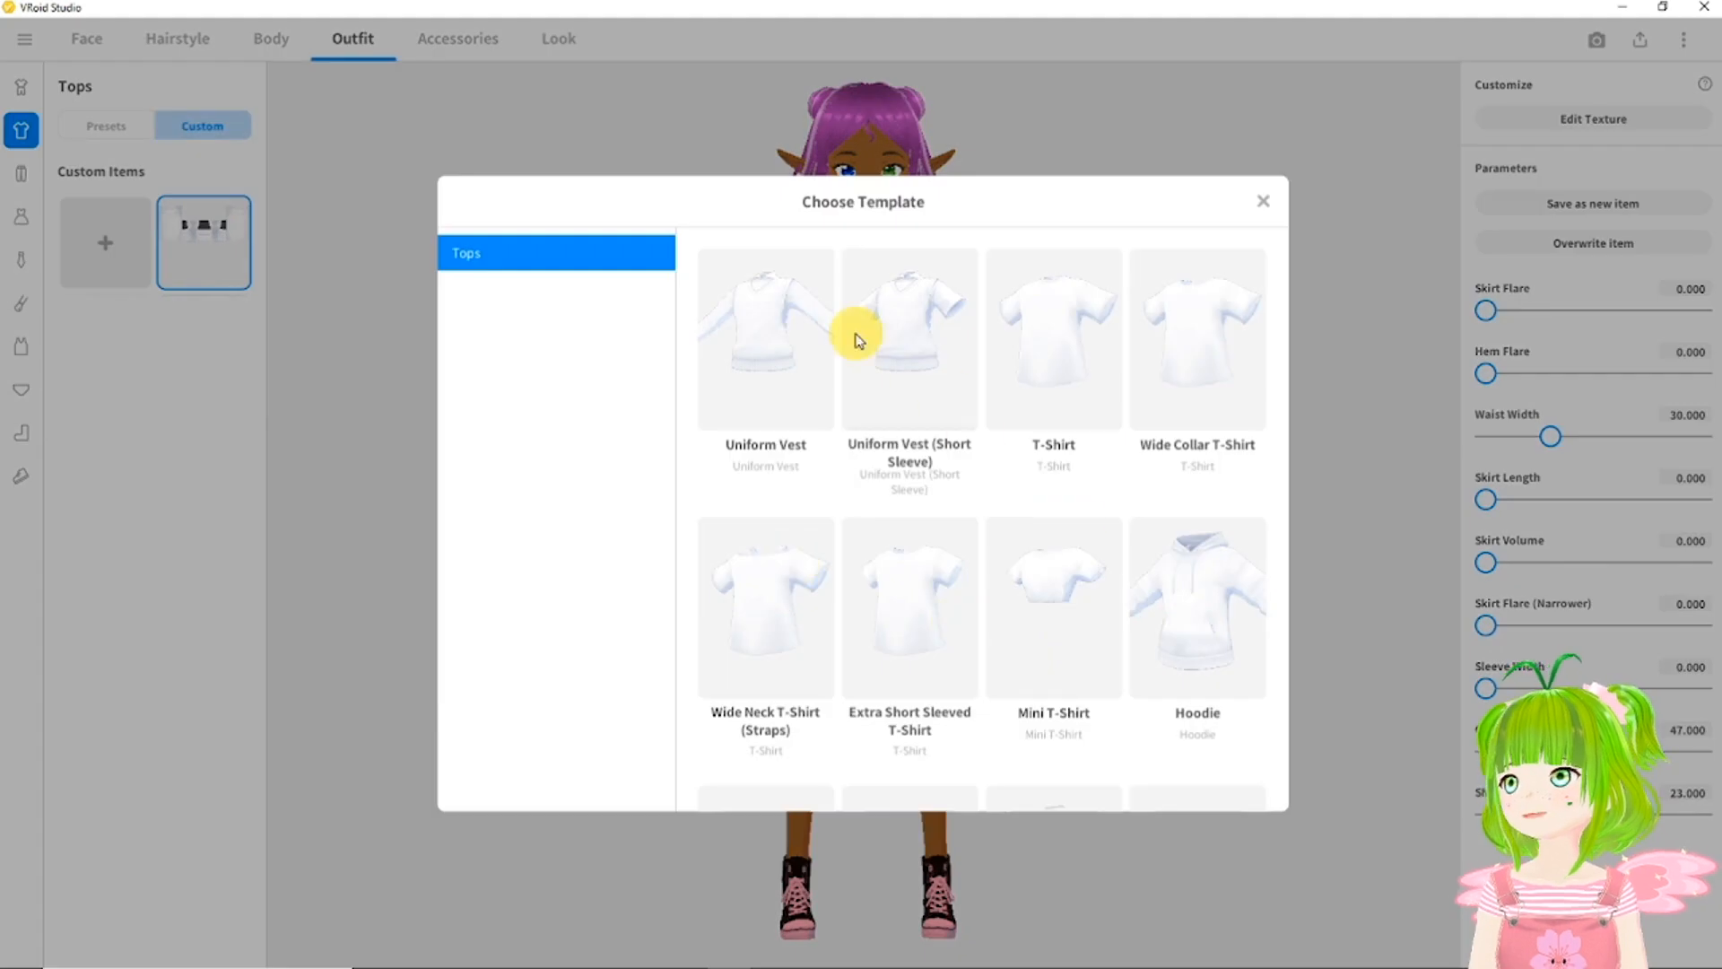
click(1207, 633)
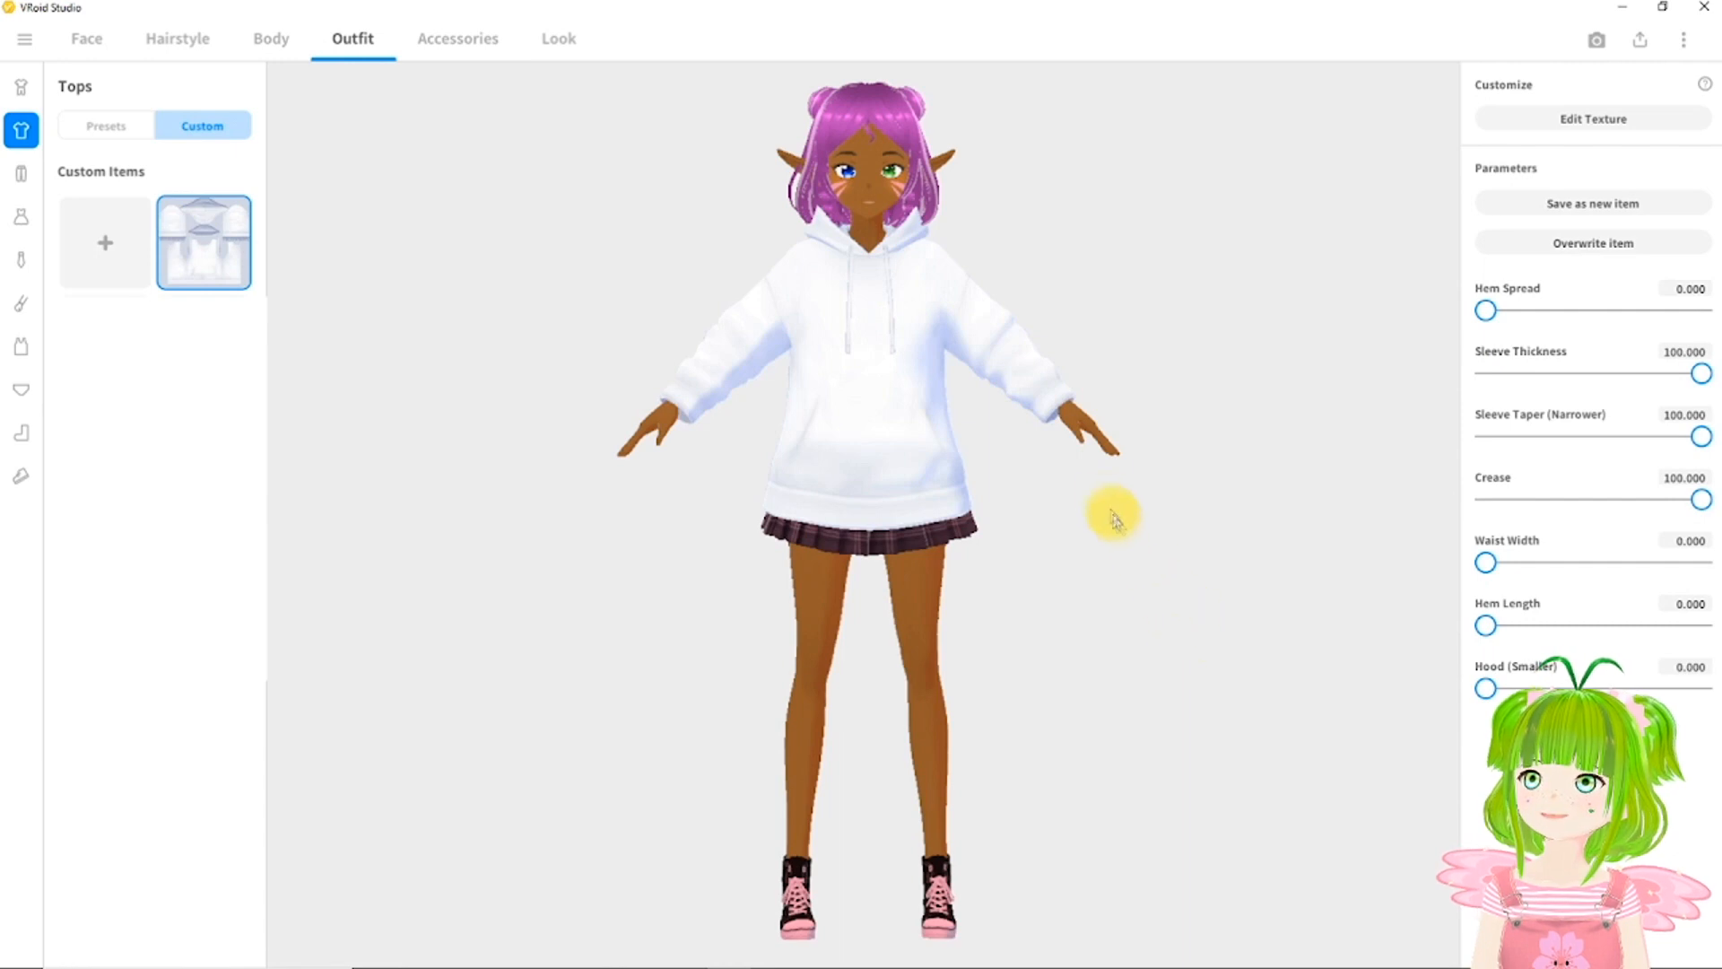
click(28, 175)
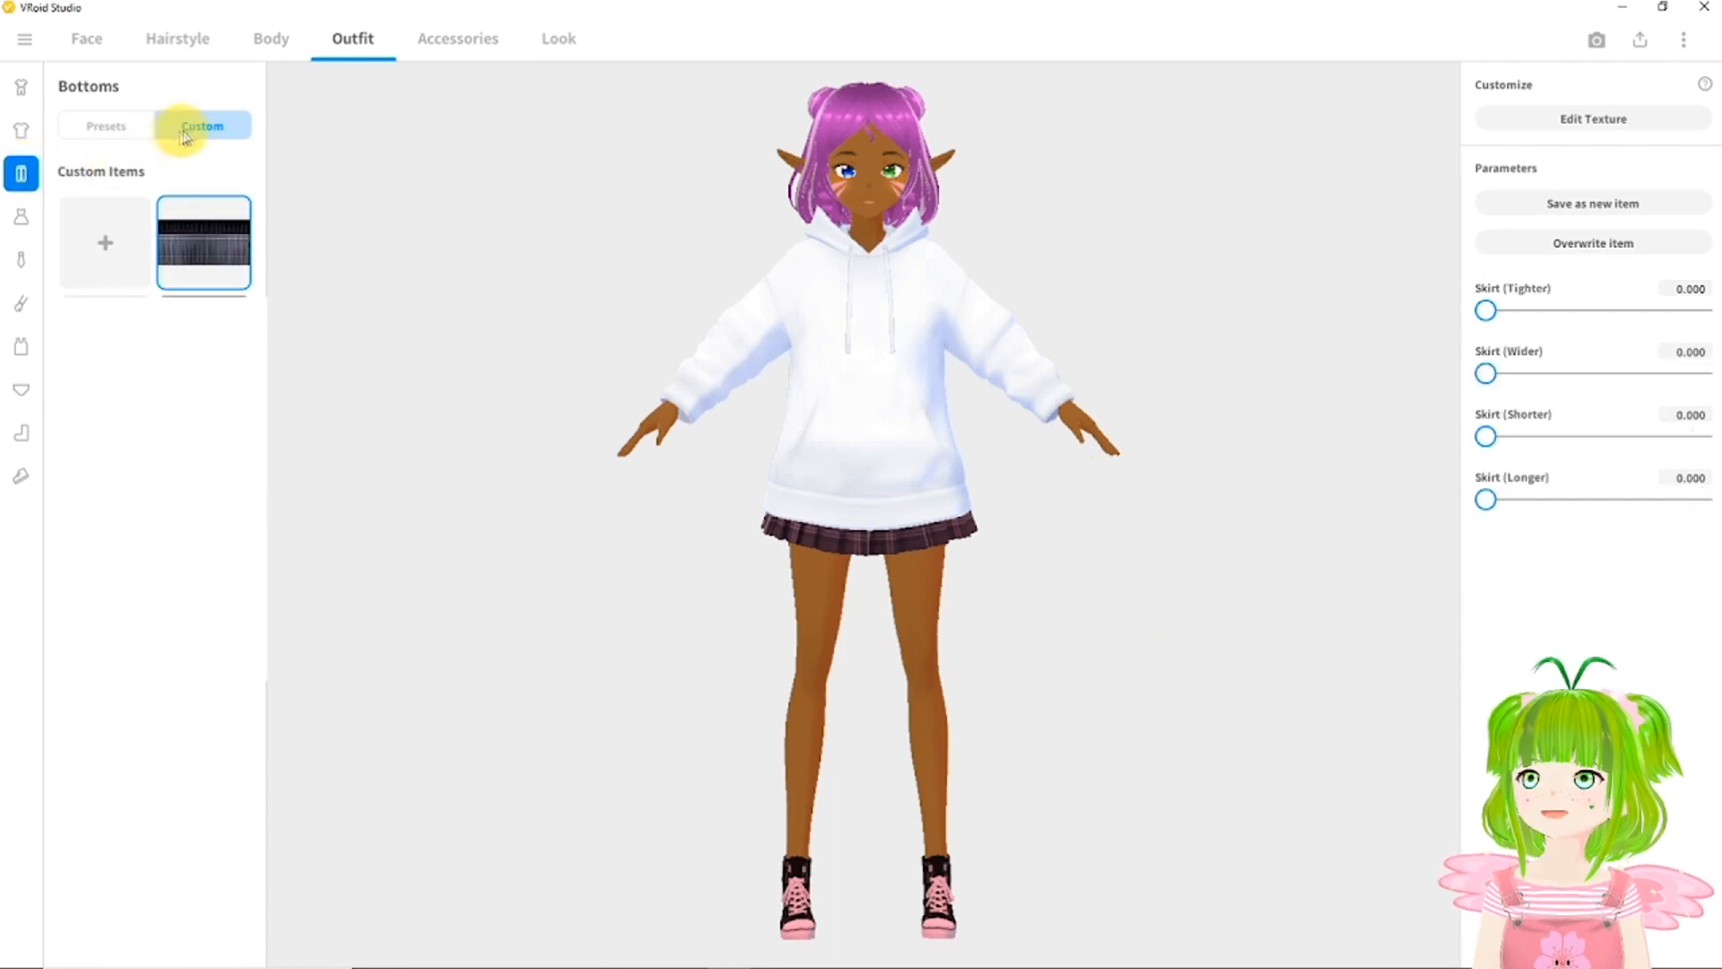
click(105, 243)
click(935, 346)
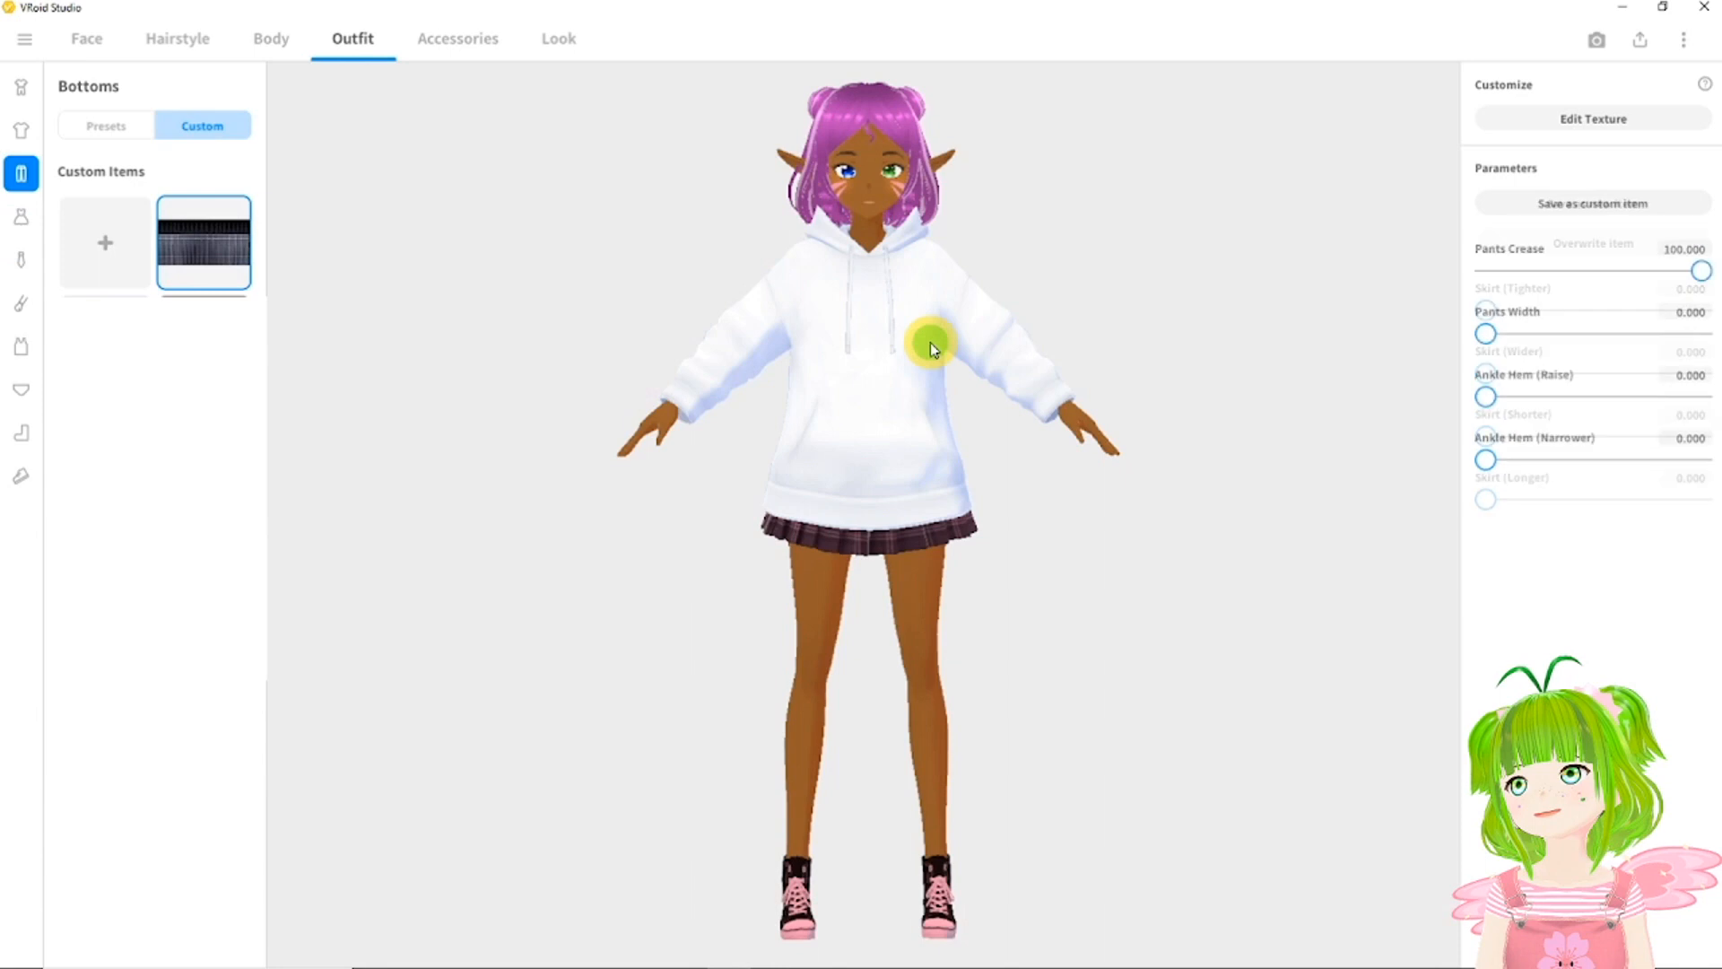
Create custom shoes from the Basketball Sneakers template.
click(19, 475)
click(105, 243)
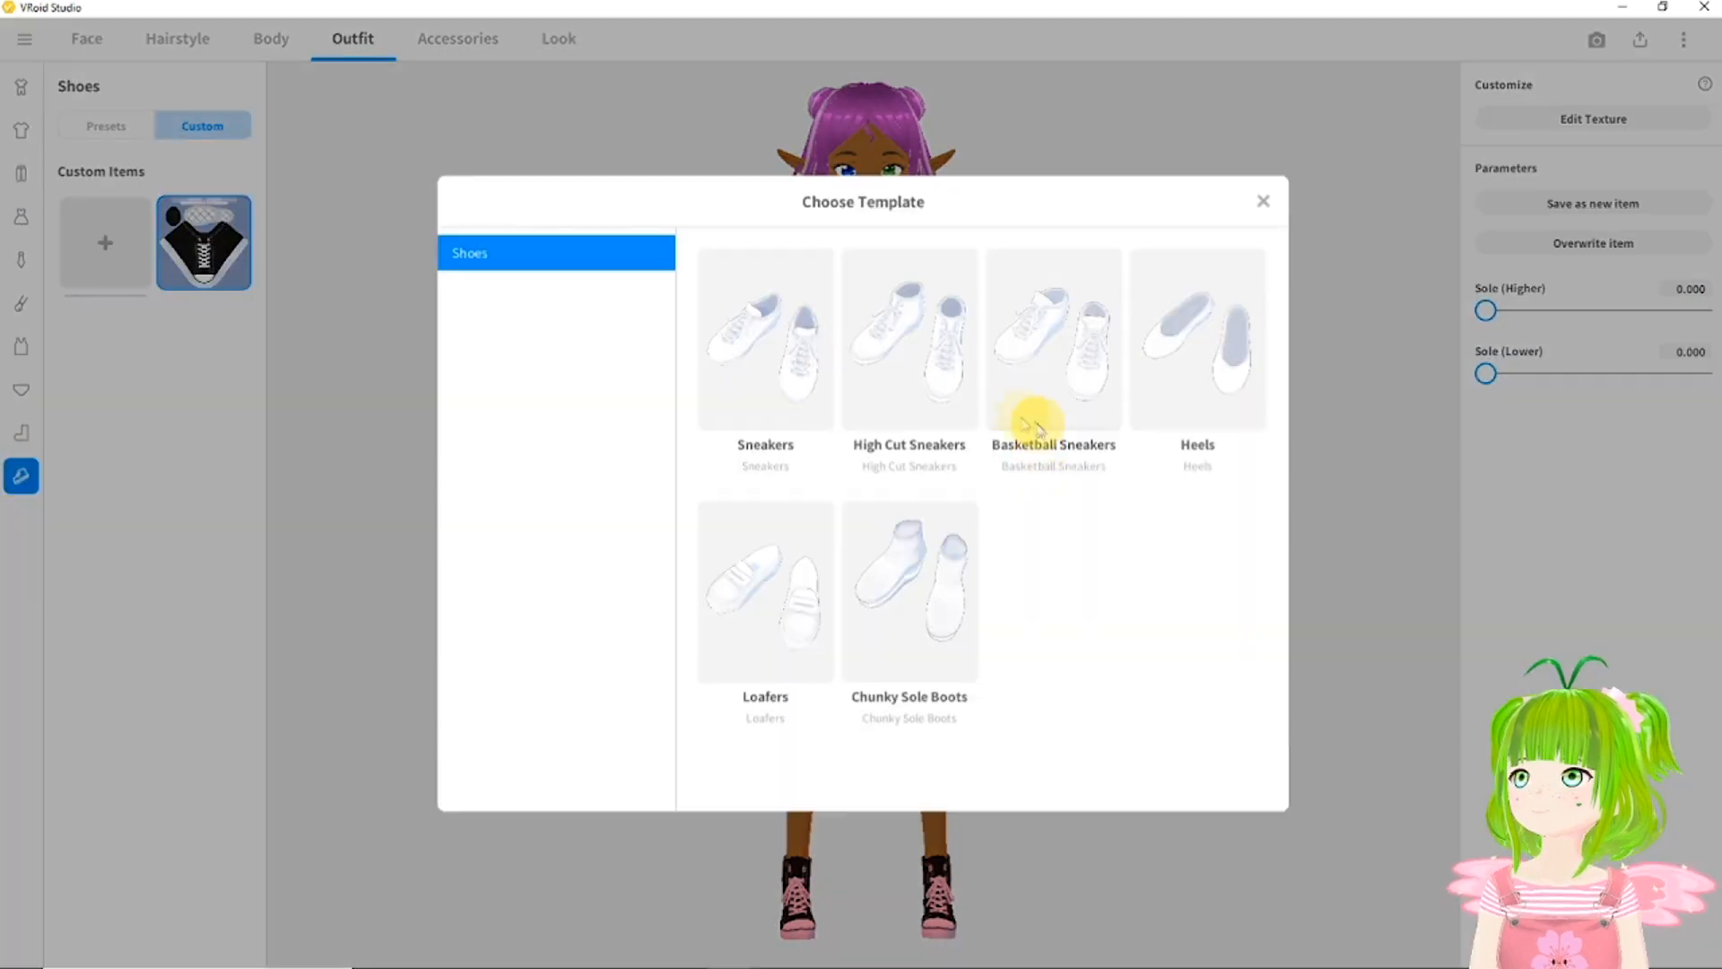
click(925, 400)
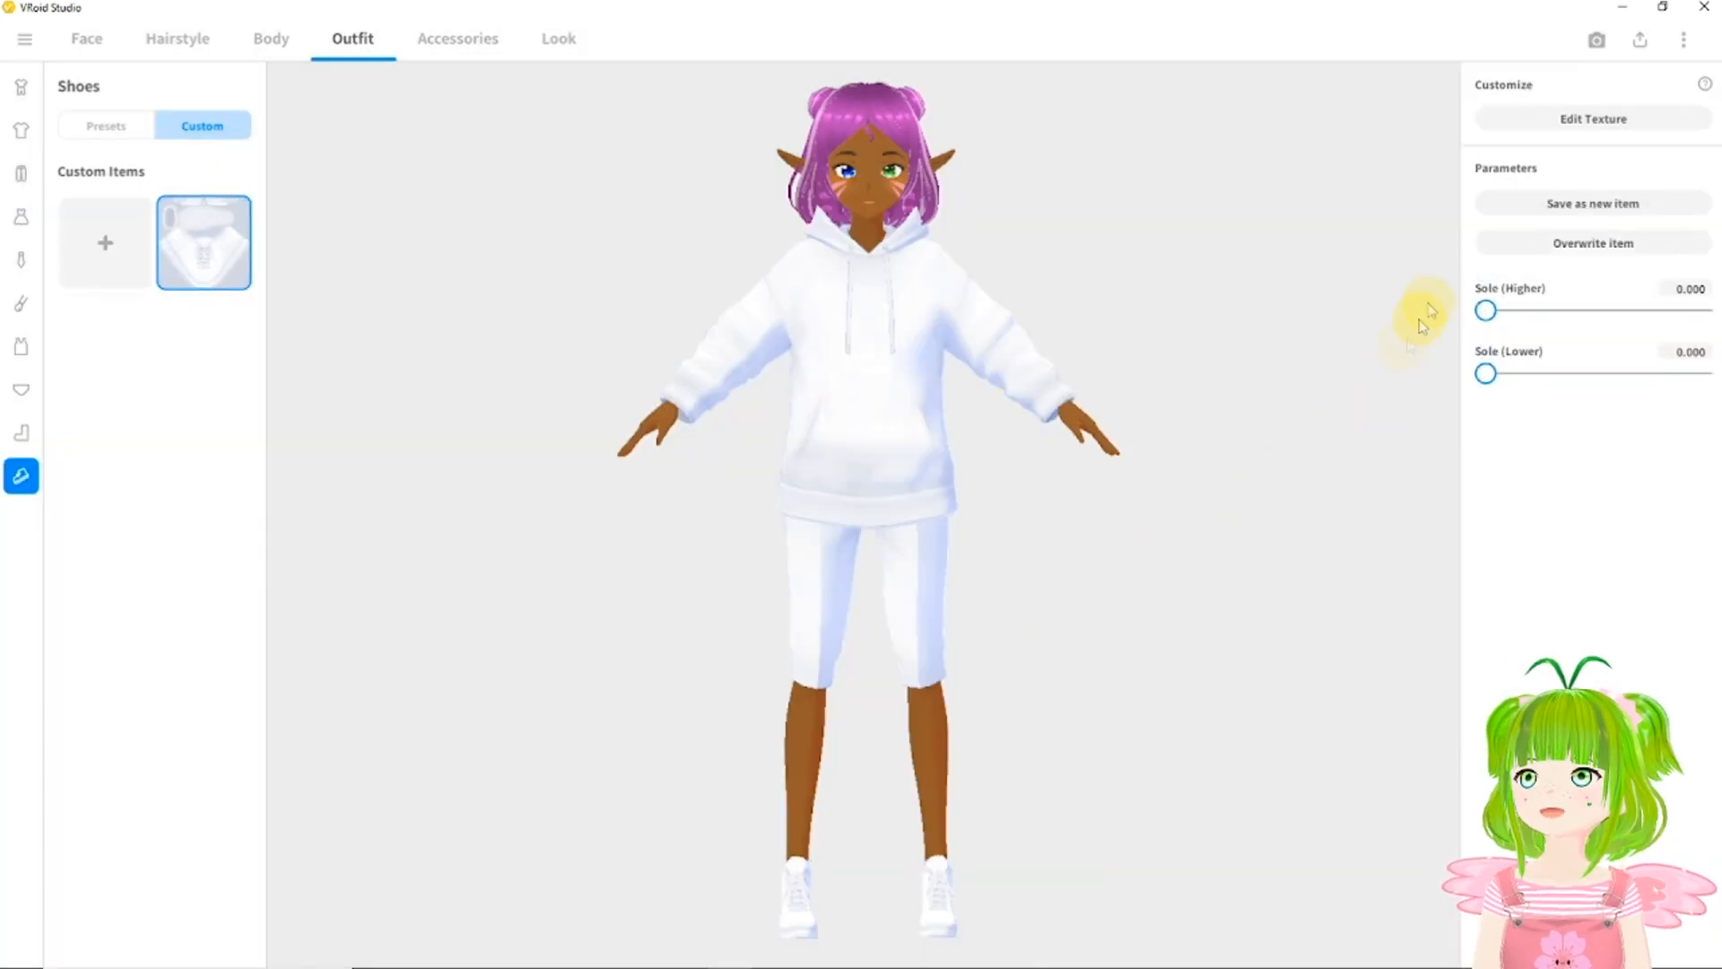
Import the hoodie image from Cropped Hoodie Set\01_lime-pink into the hoodie's Default Design texture layer.
click(1561, 126)
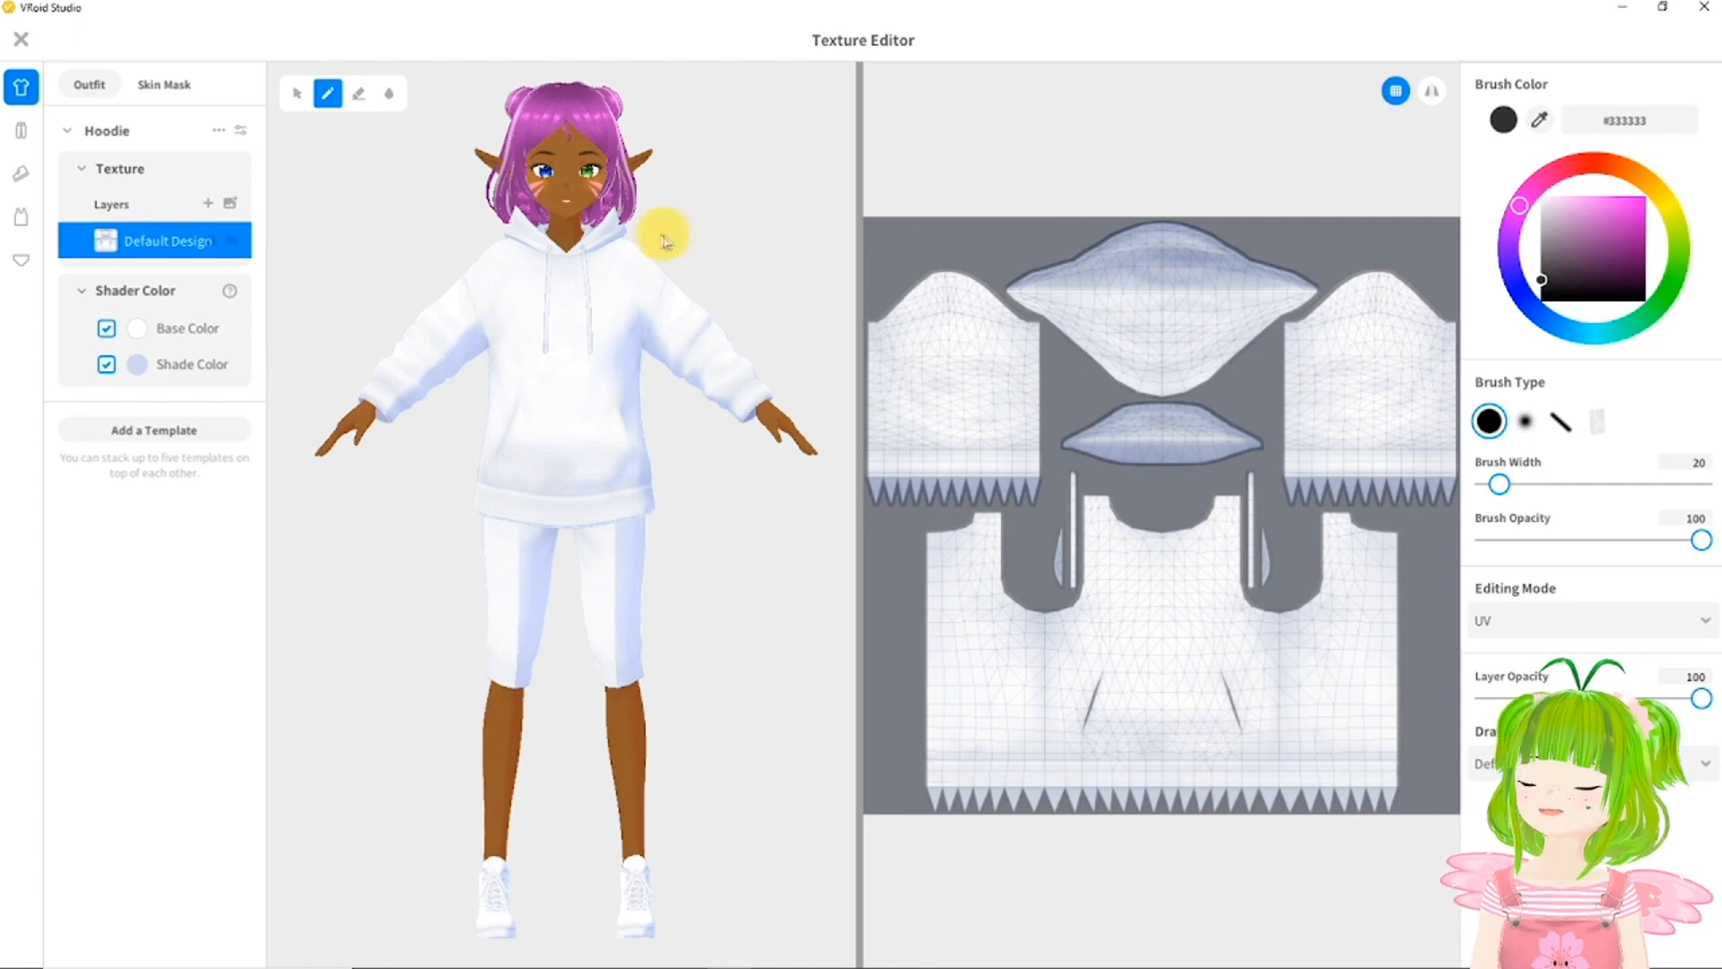
right_click(151, 251)
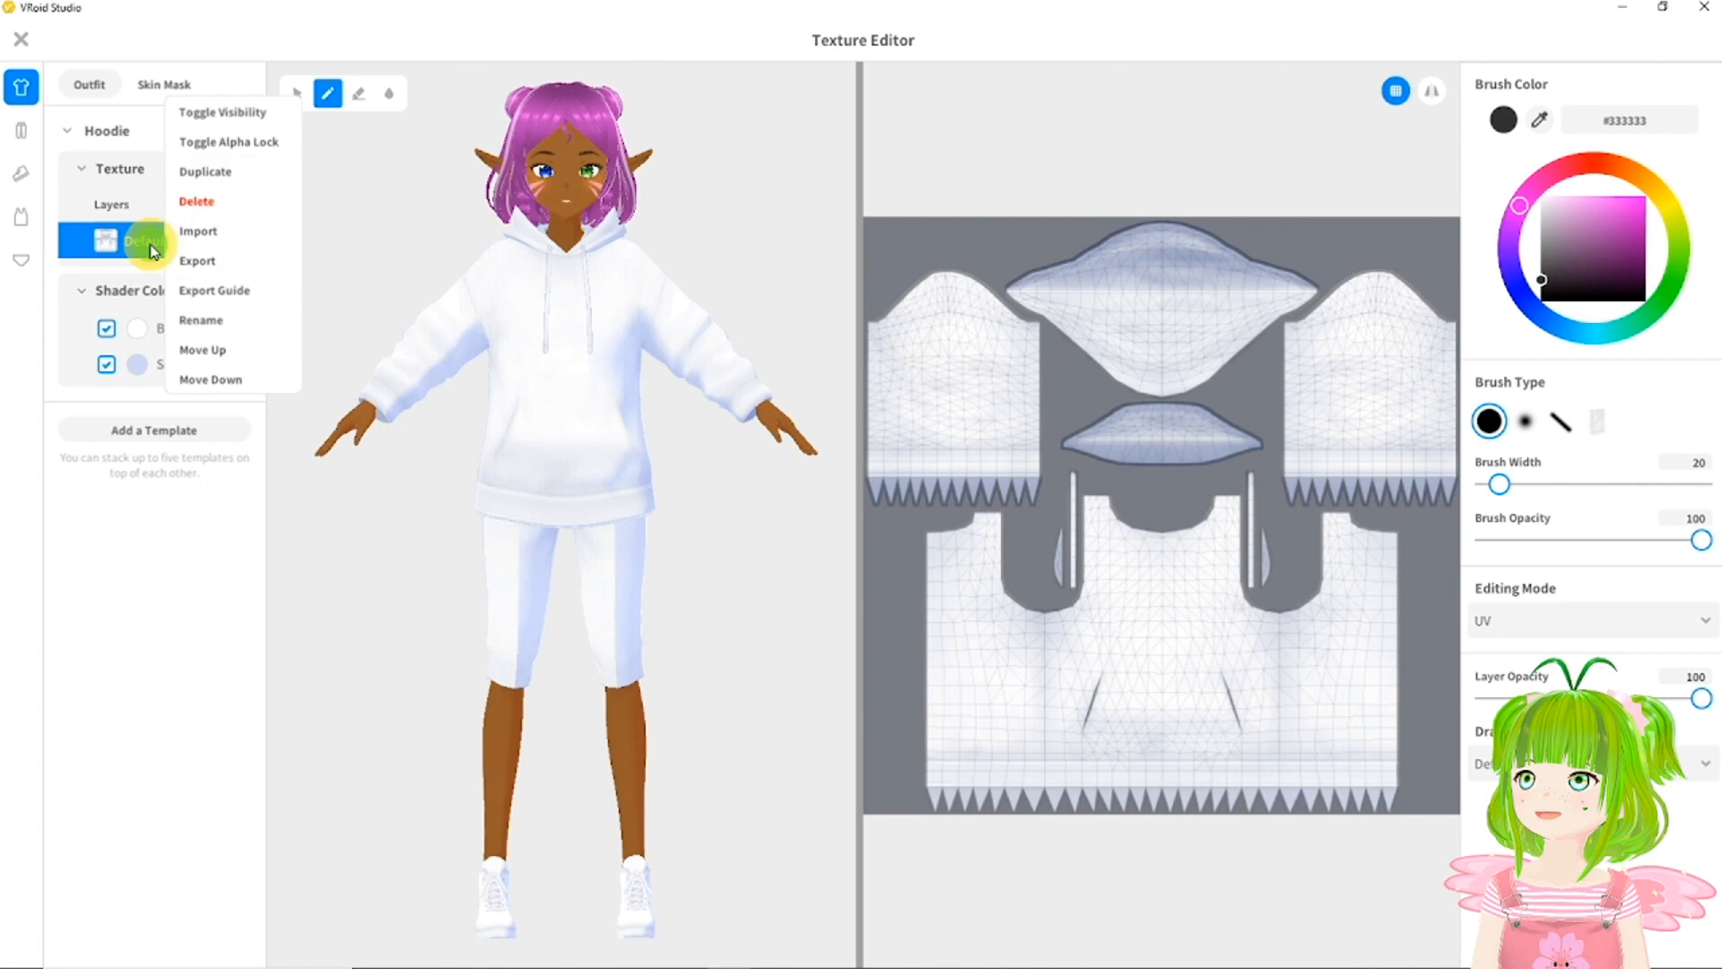
click(235, 232)
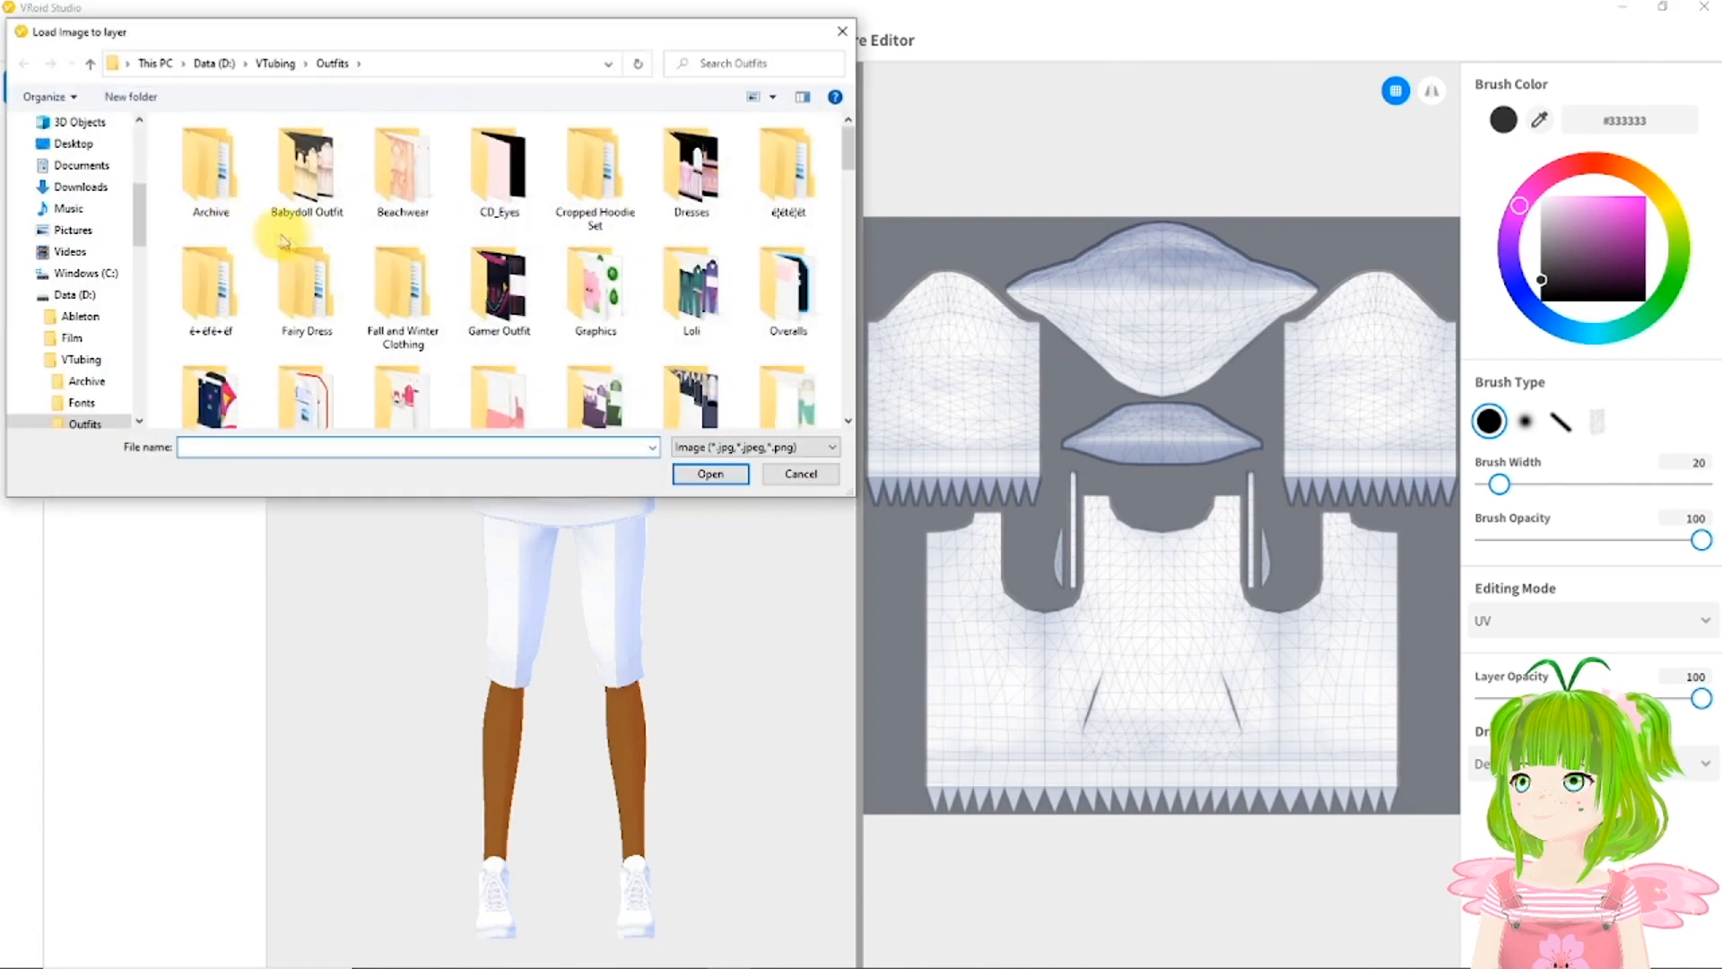
double_click(597, 163)
double_click(219, 155)
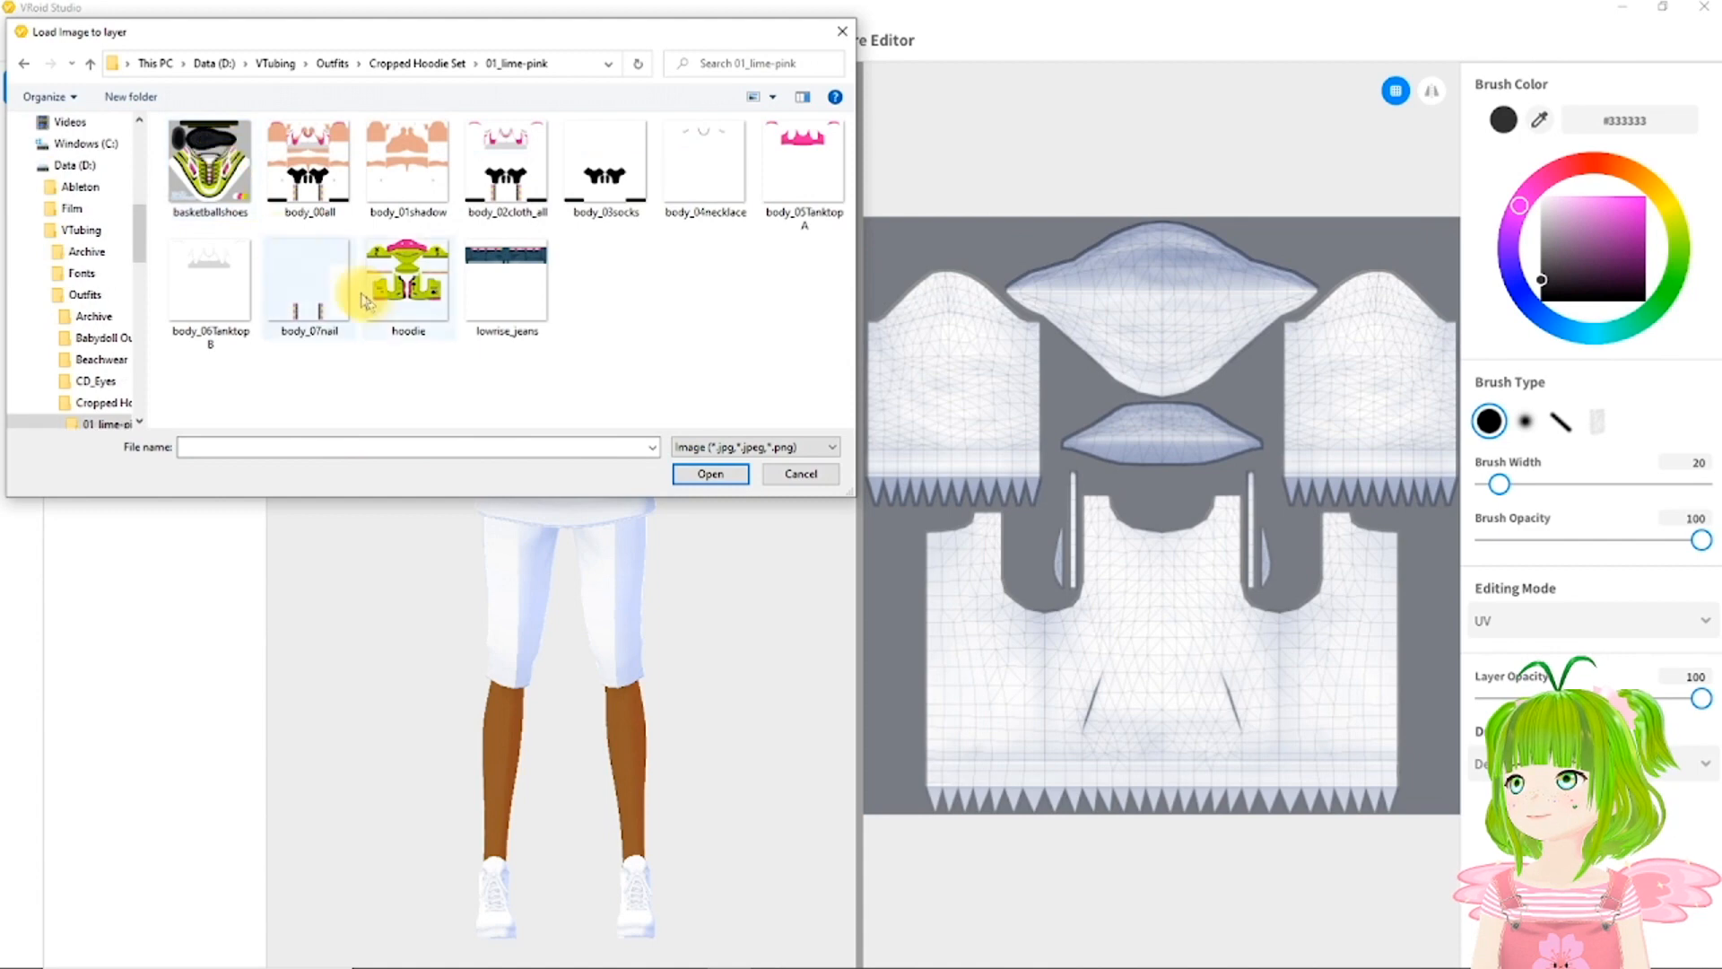
click(416, 303)
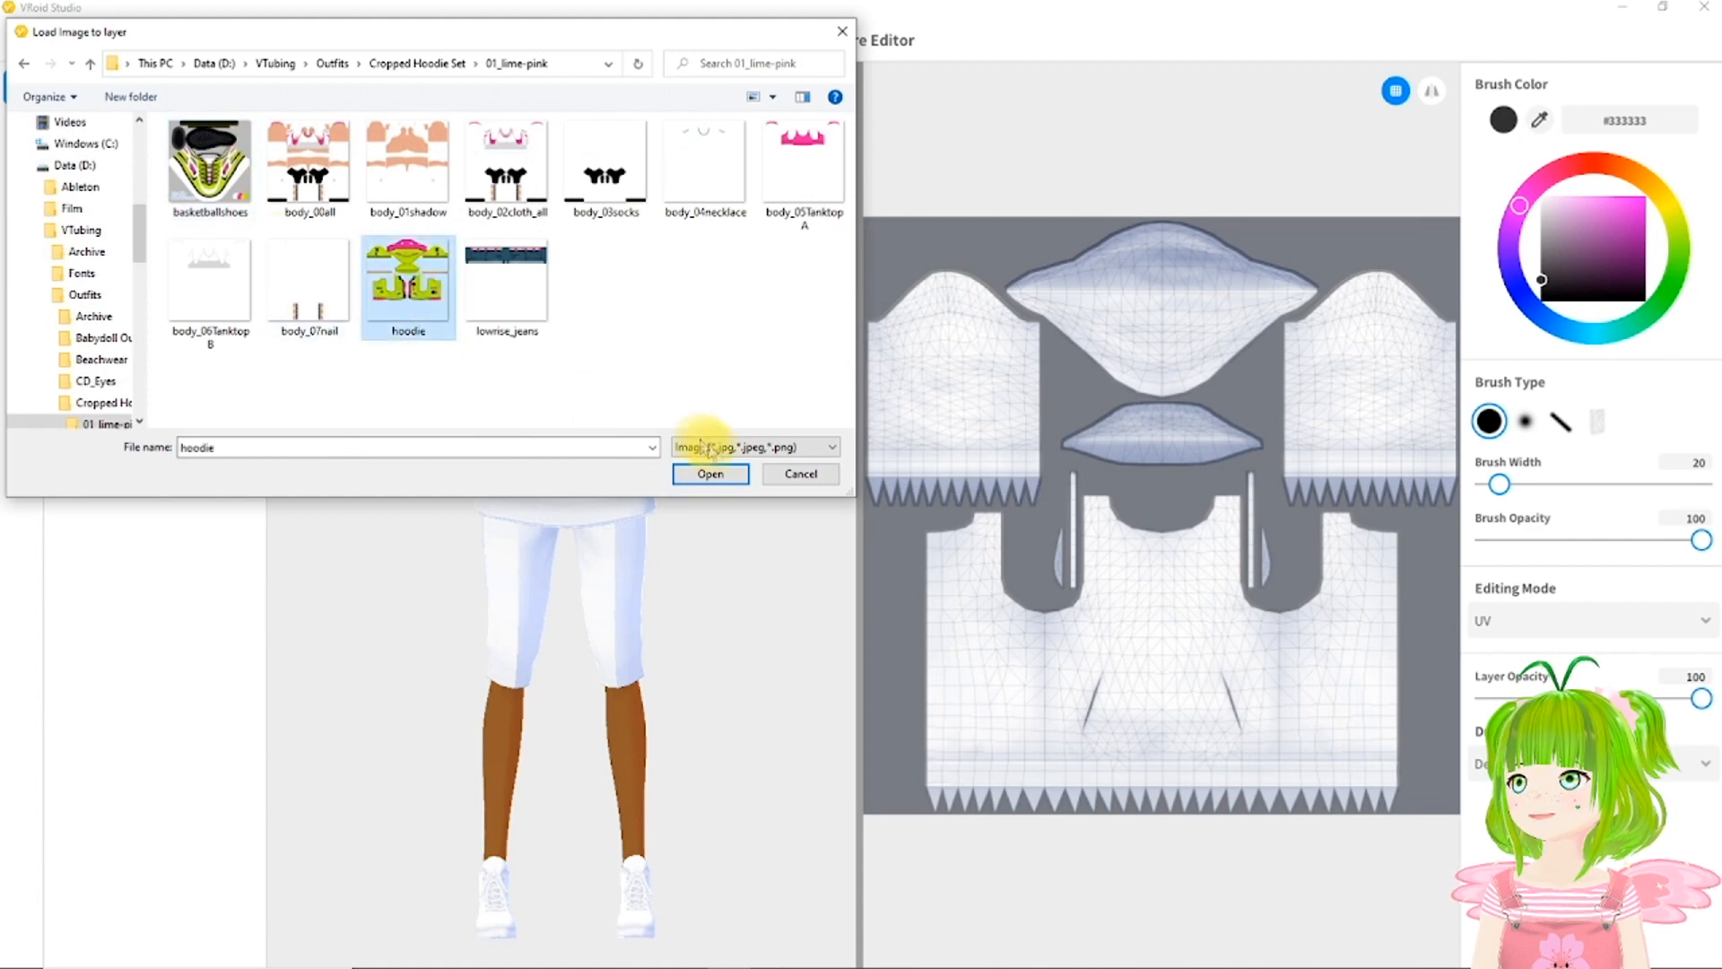
click(711, 475)
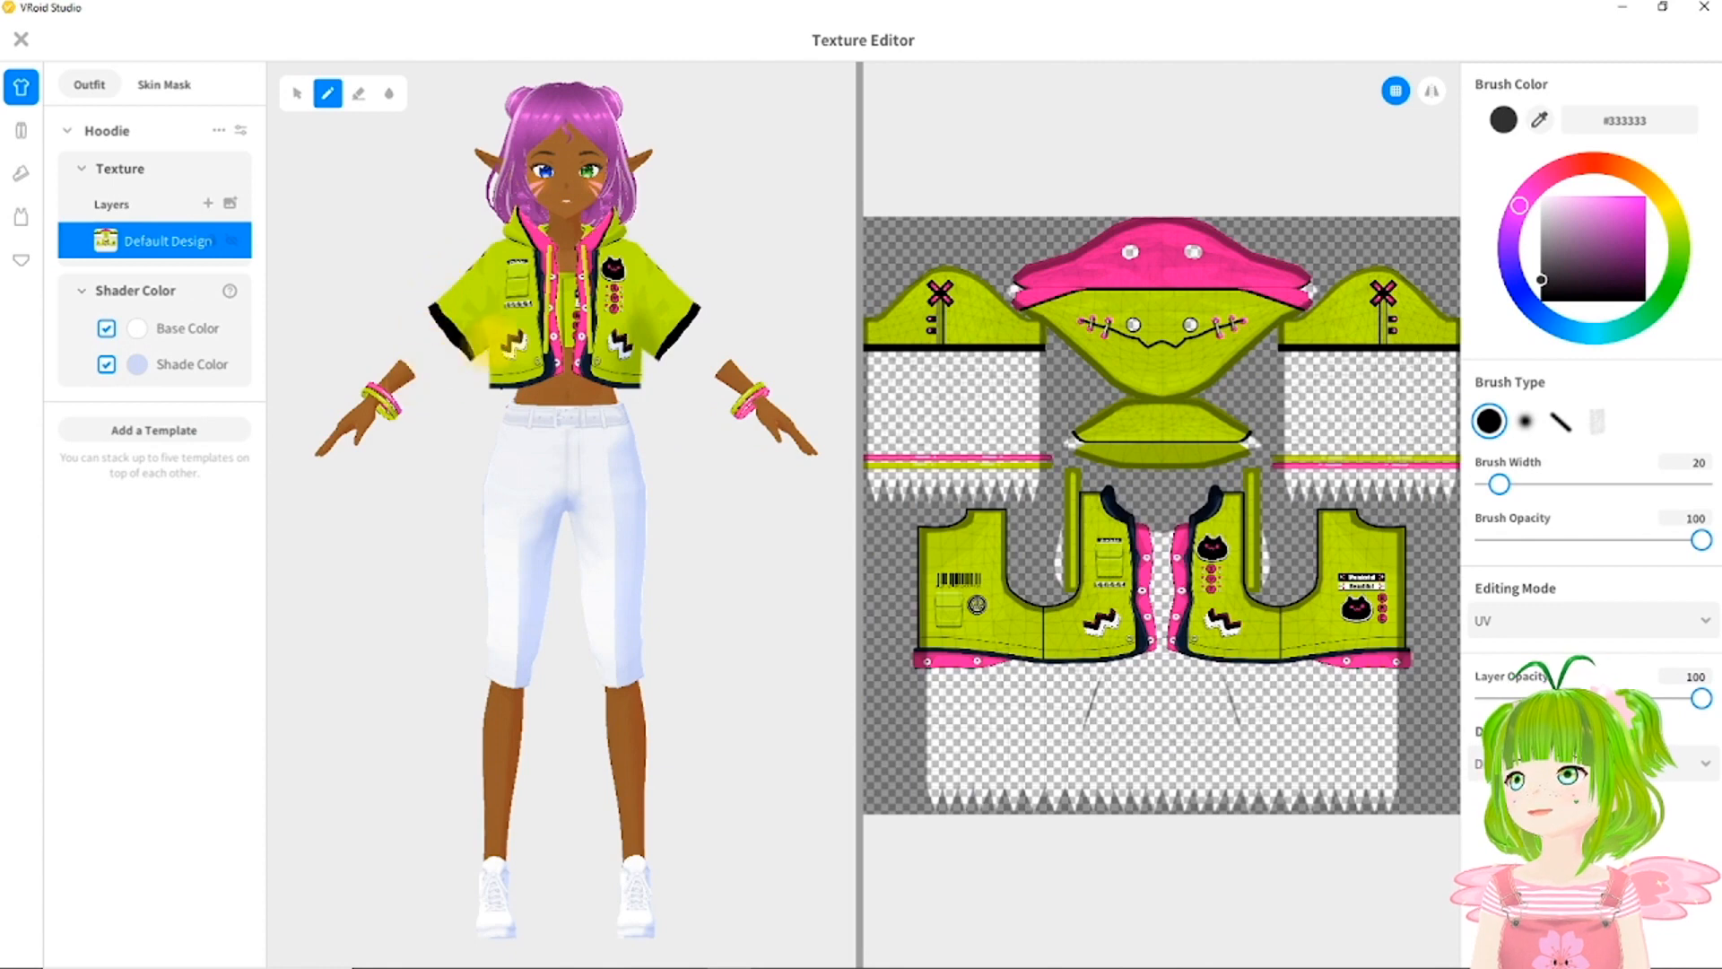
Hide the hoodie's Default Design layer and select the Default Design layer of its skin mask.
click(231, 243)
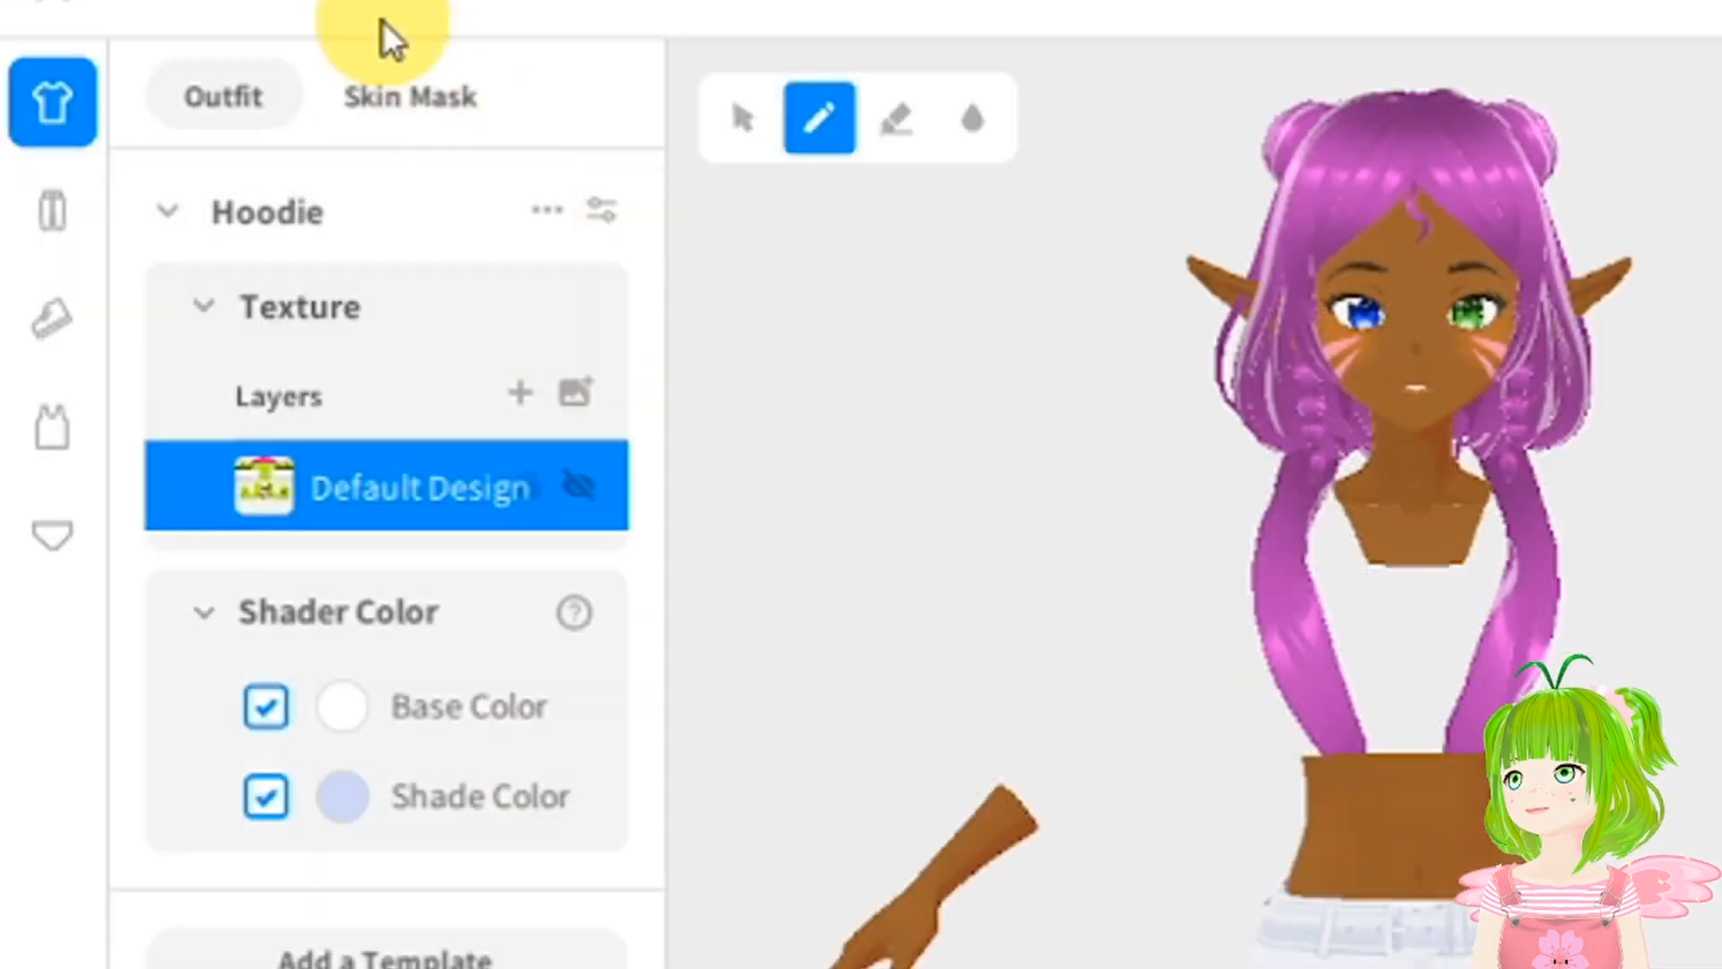
click(169, 87)
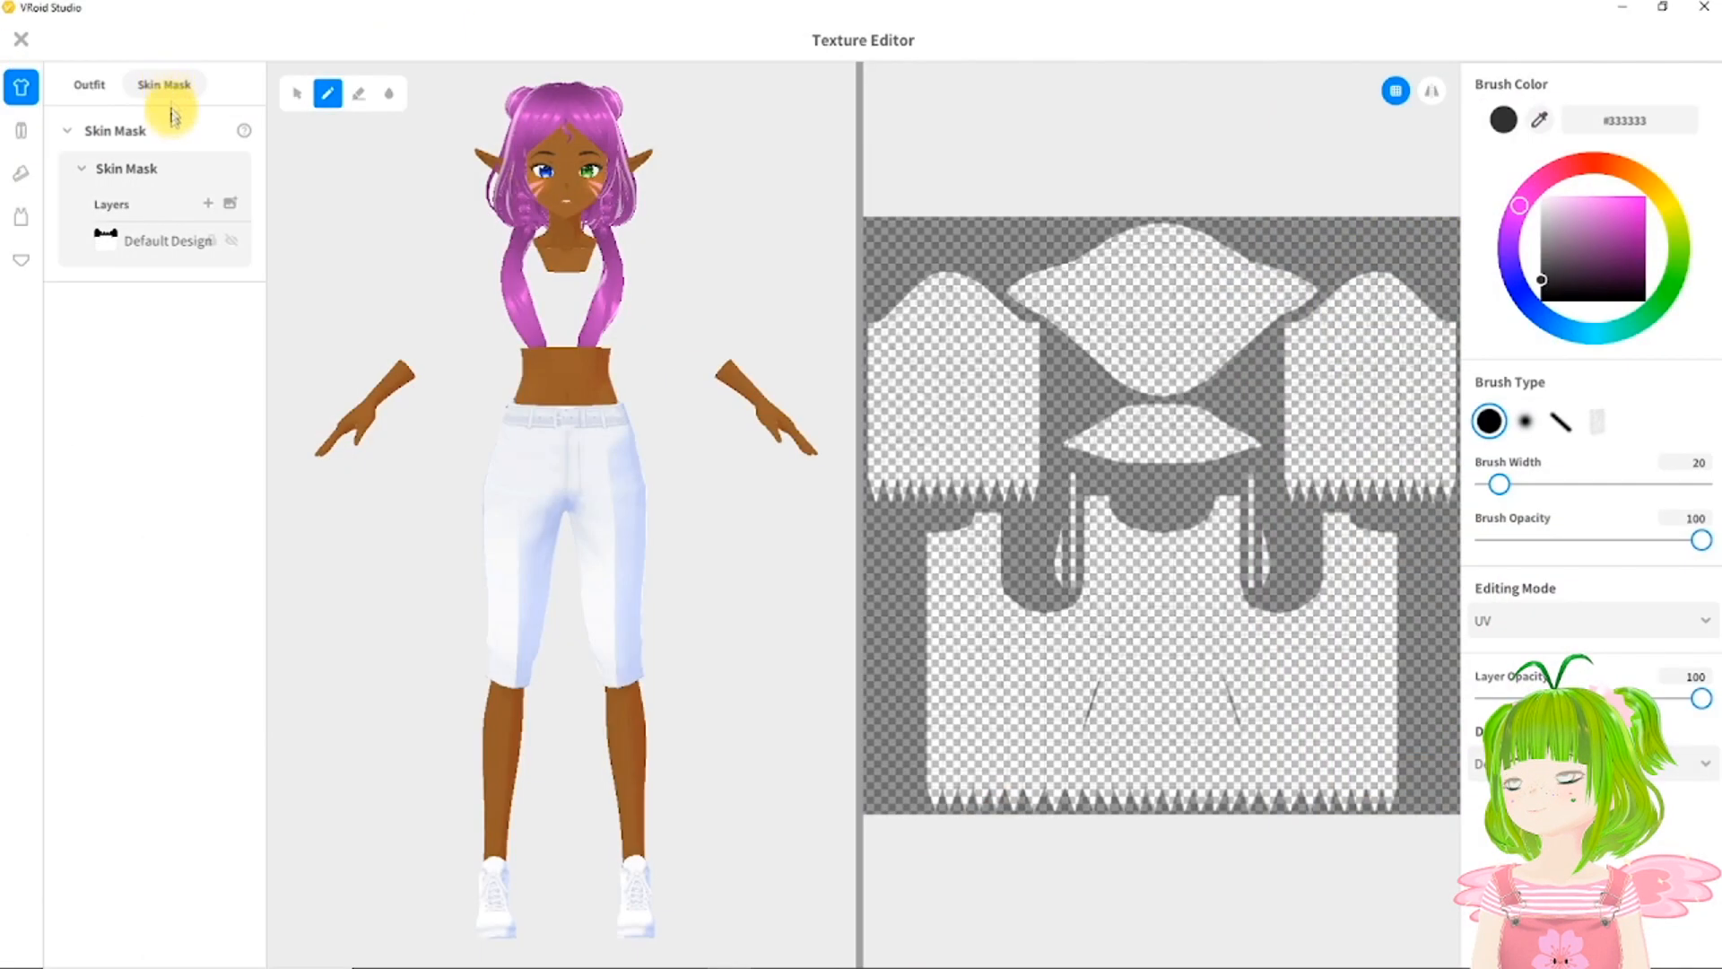
click(139, 236)
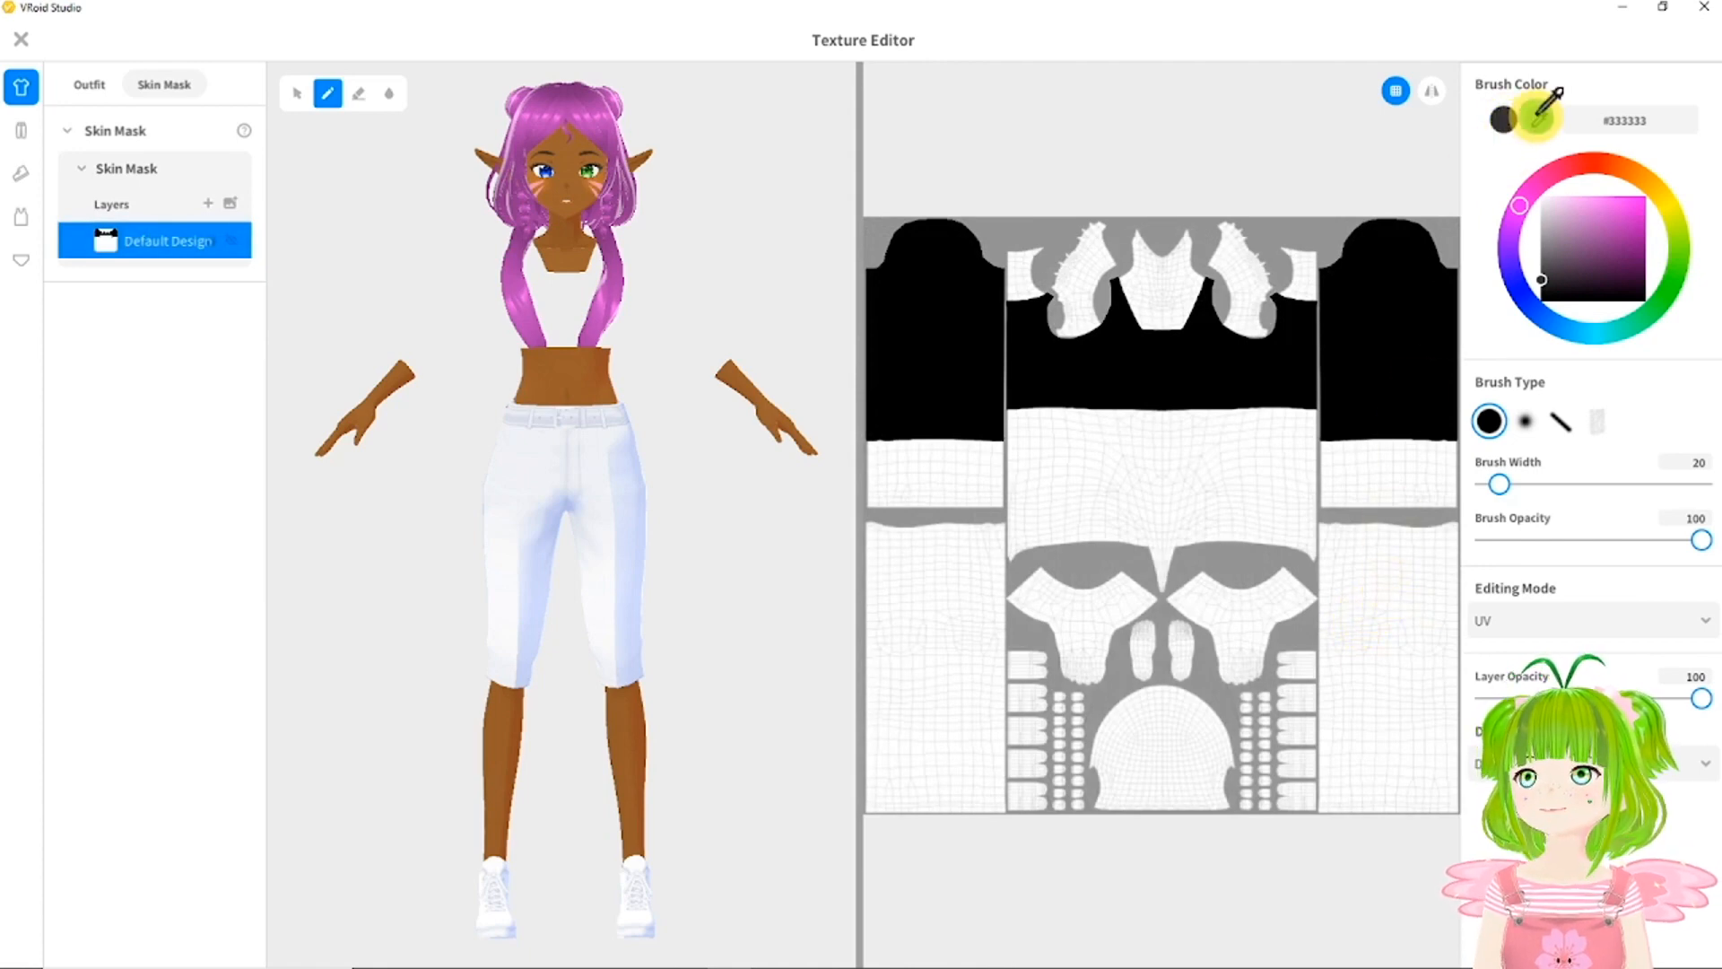
Paint the skin mask's black areas white (#FFFFFF) with brush width 295, and show the hoodie layer again.
click(1539, 121)
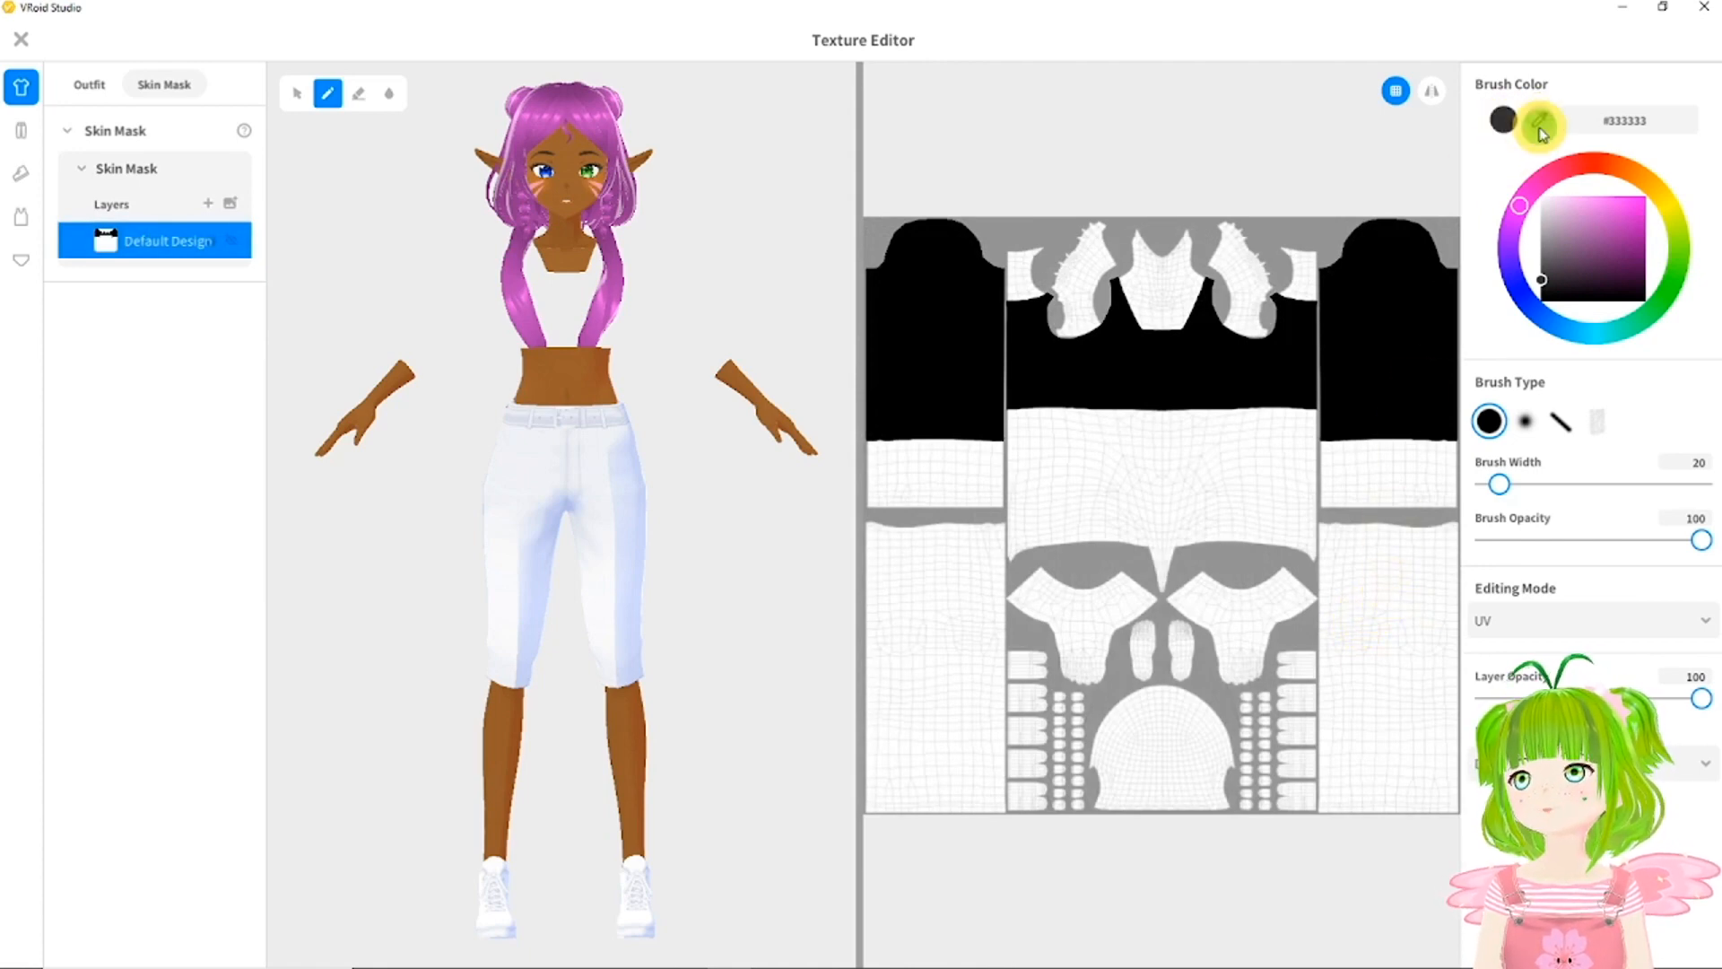
click(1530, 204)
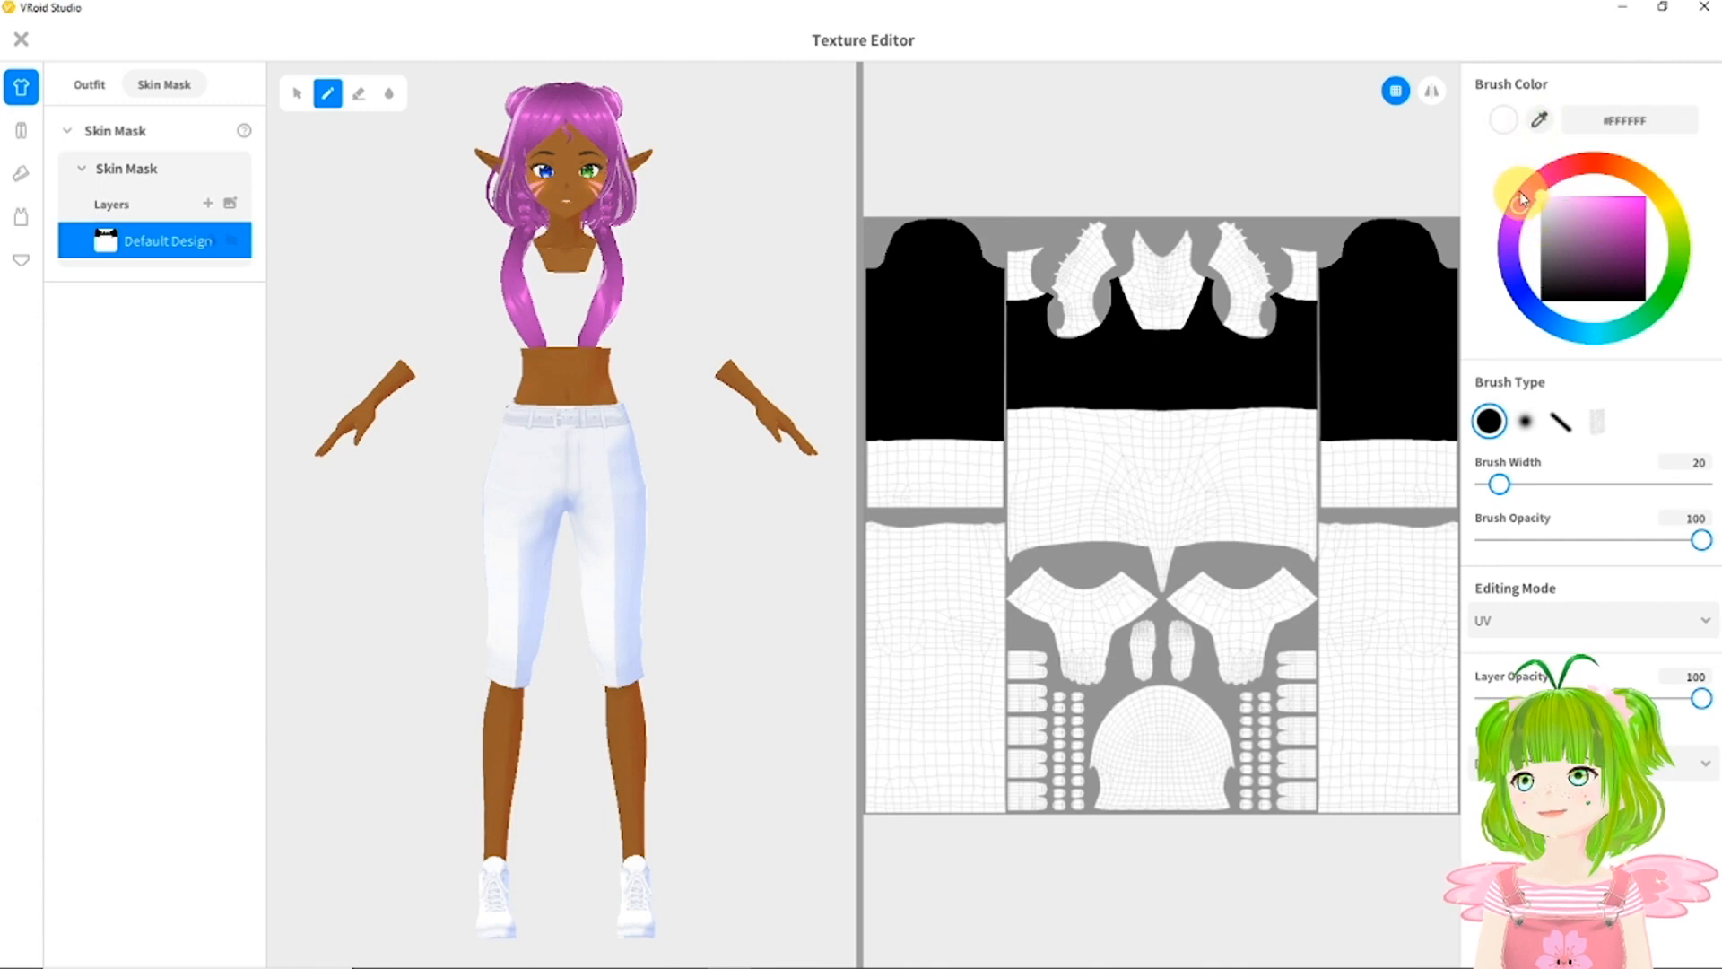
click(1695, 484)
mouse_move(1369, 269)
mouse_down()
mouse_move(1390, 358)
mouse_move(1393, 214)
mouse_up()
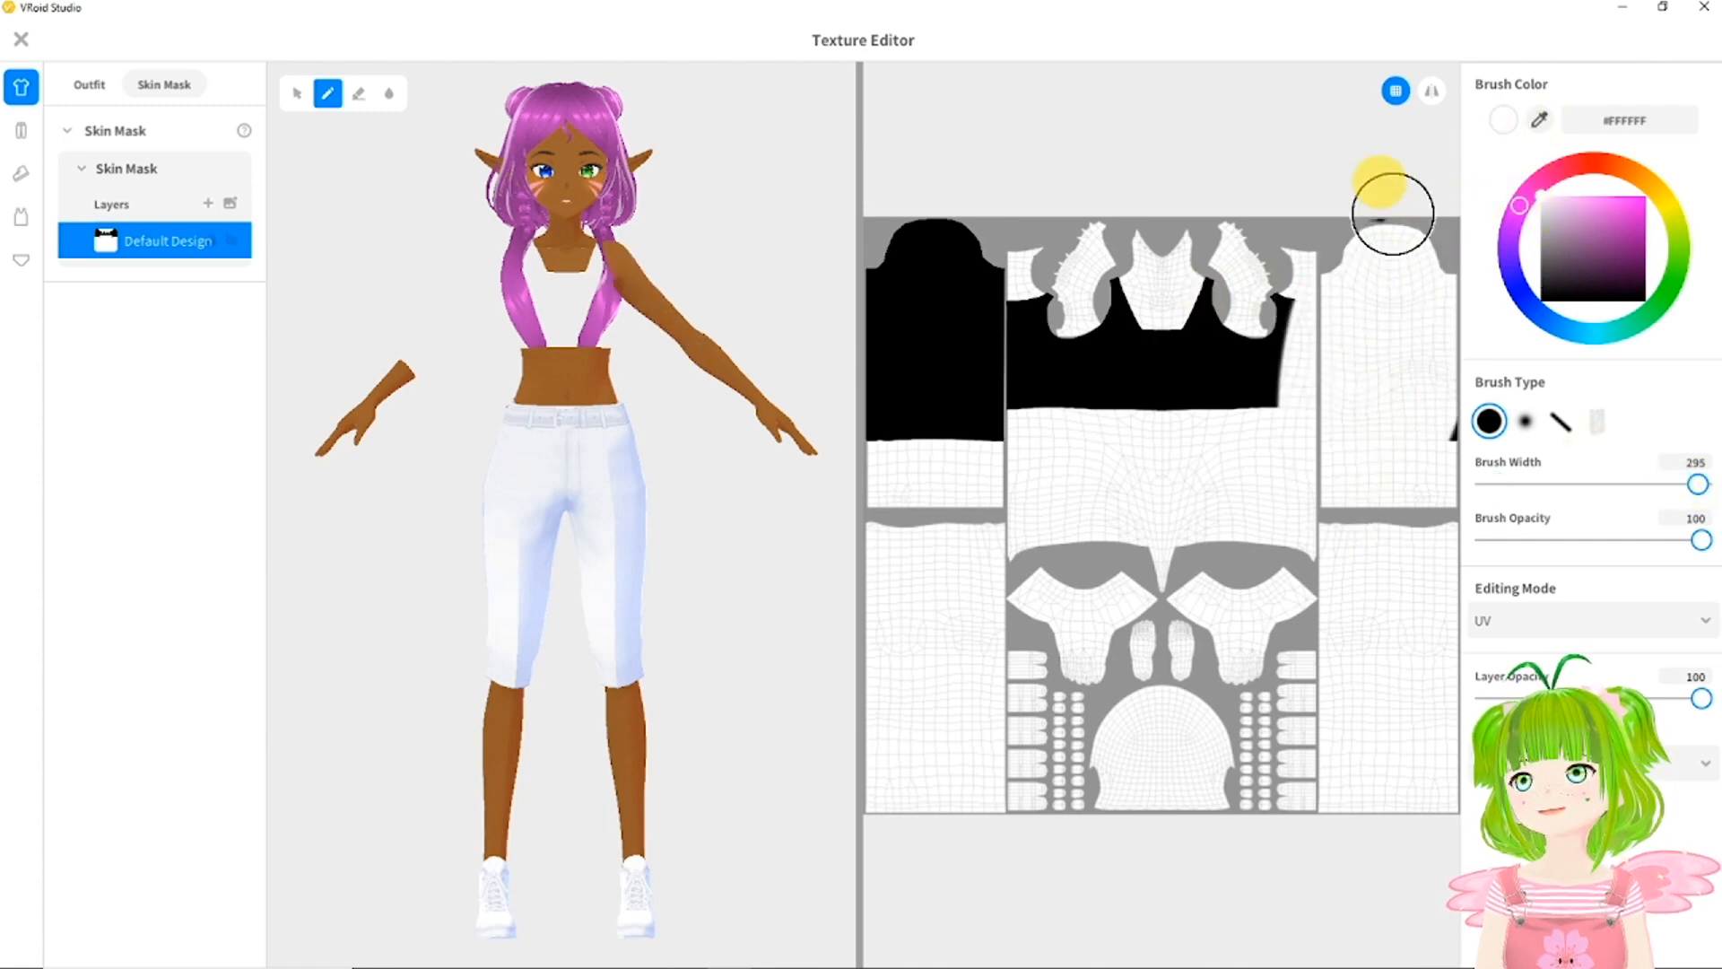
mouse_move(1222, 181)
mouse_down()
mouse_move(1242, 480)
mouse_move(923, 277)
mouse_move(1127, 392)
mouse_move(1112, 423)
mouse_move(895, 218)
mouse_move(880, 369)
mouse_move(954, 438)
mouse_up()
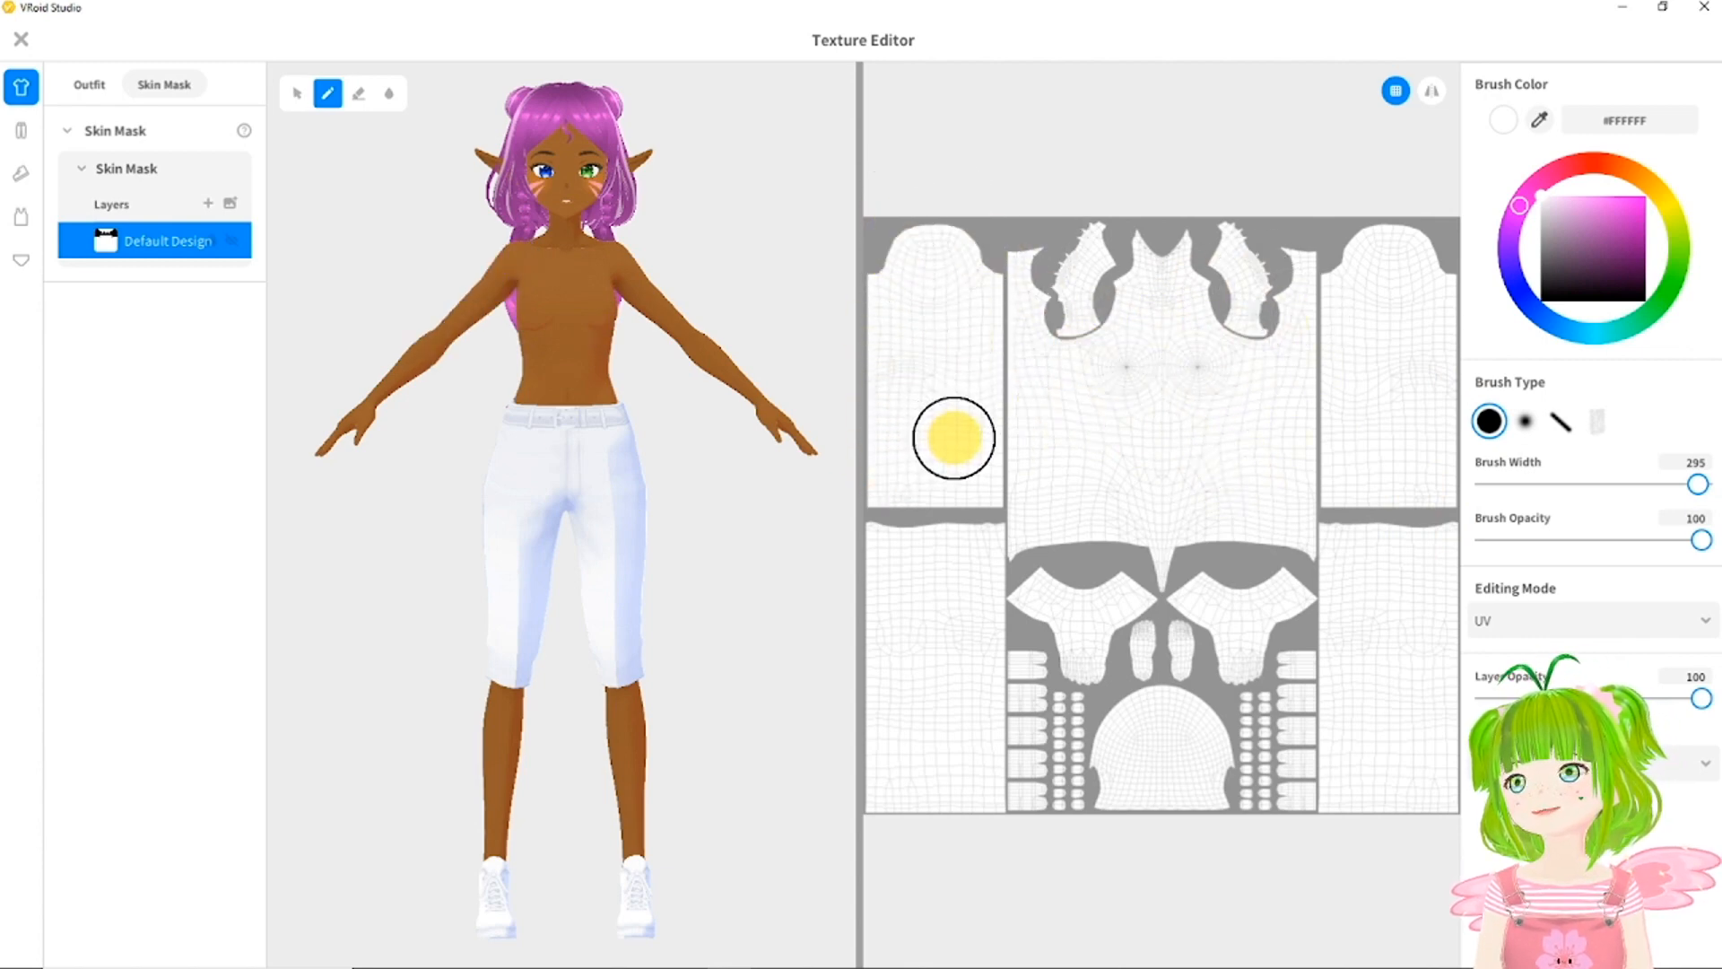
click(87, 88)
click(233, 243)
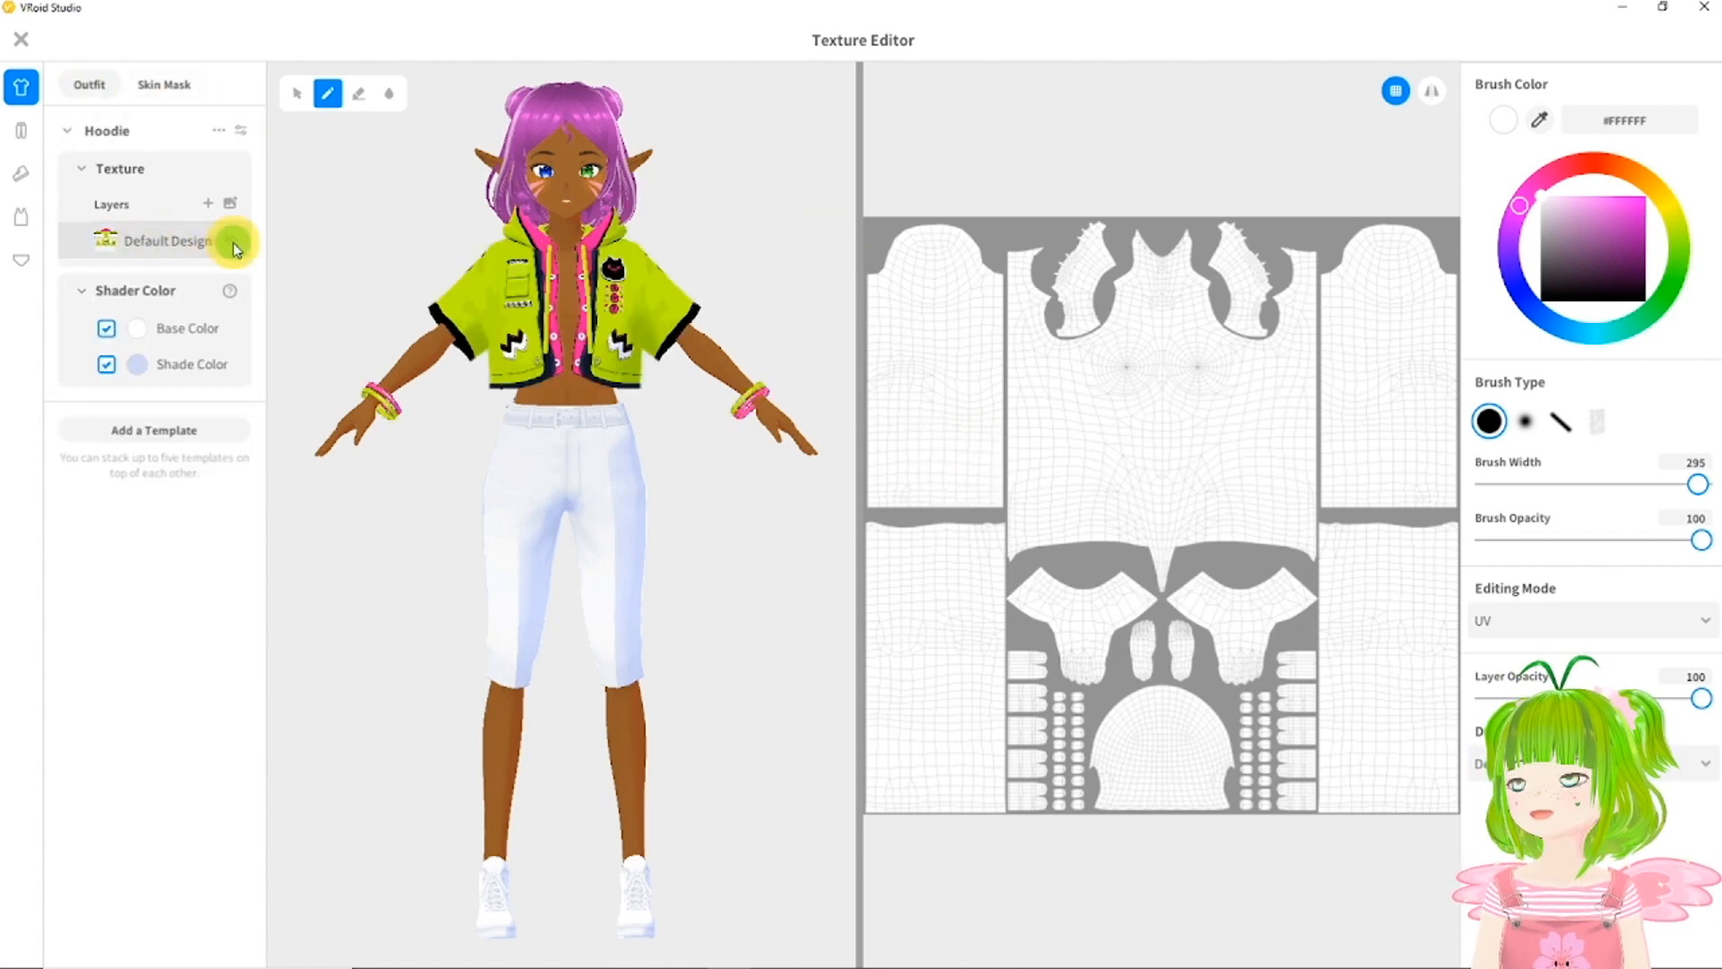
Import the lowrise_jeans image into the Default Design texture layer of the bottoms.
click(21, 130)
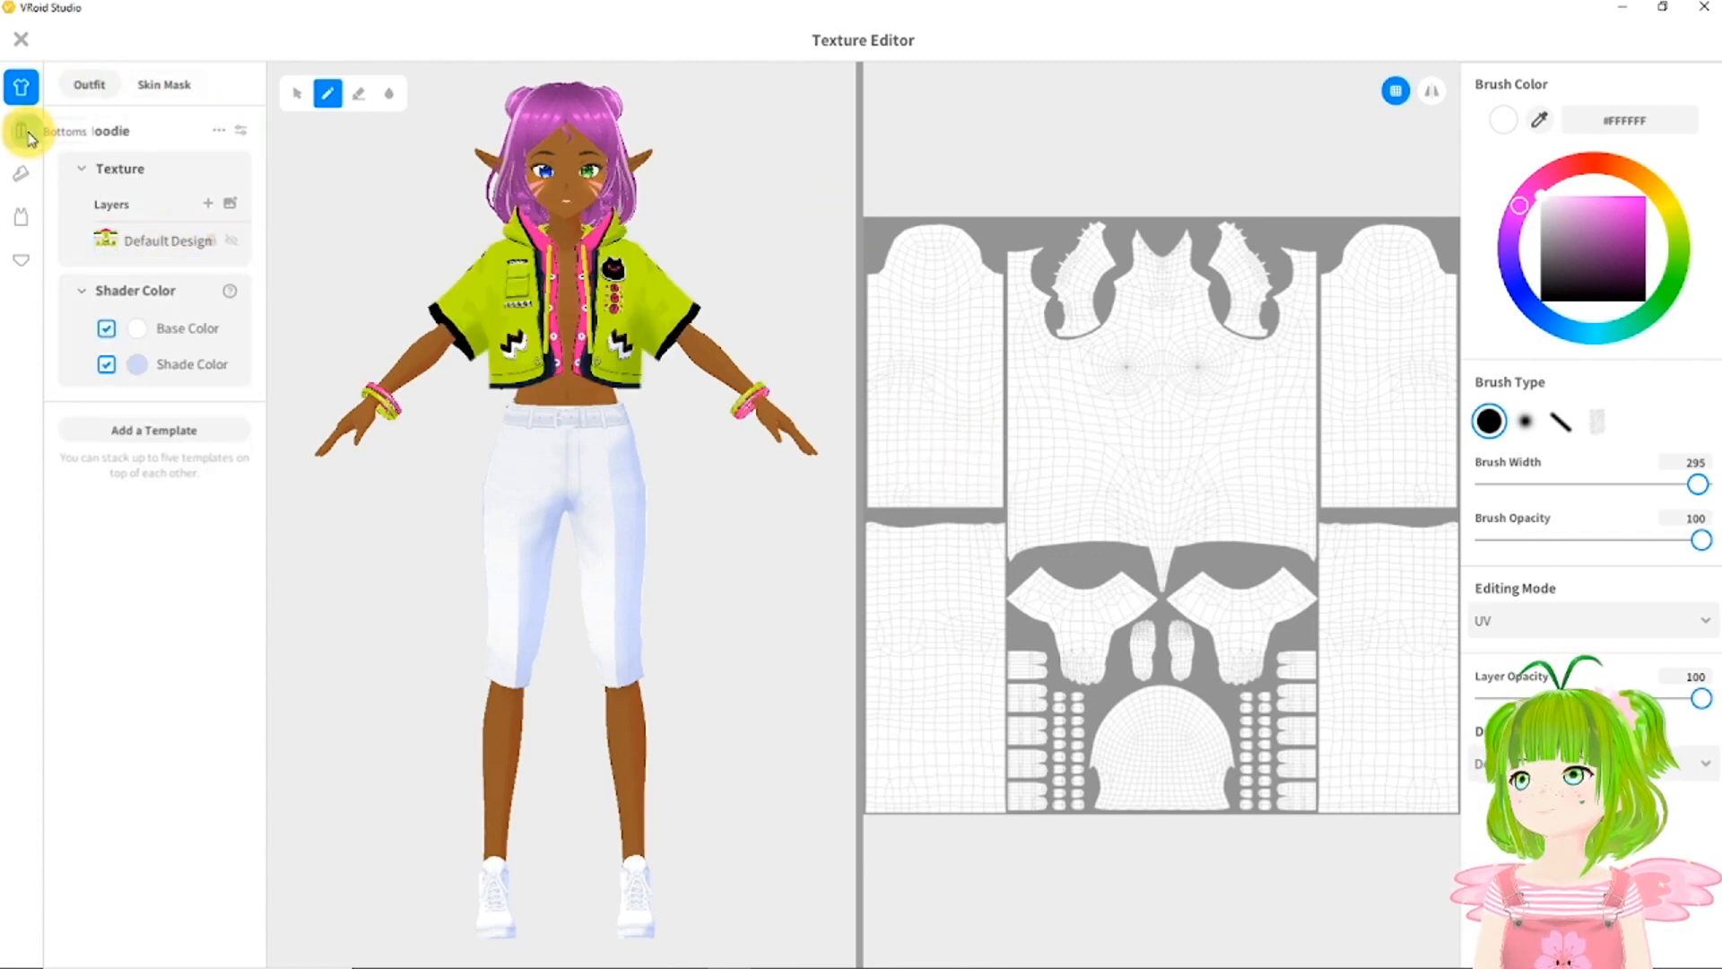
click(234, 197)
click(229, 185)
click(503, 269)
click(695, 480)
Import the basketballshoes image into the Basketball Sneakers' Default Design texture layer.
click(20, 177)
click(233, 198)
click(229, 185)
click(211, 166)
click(710, 474)
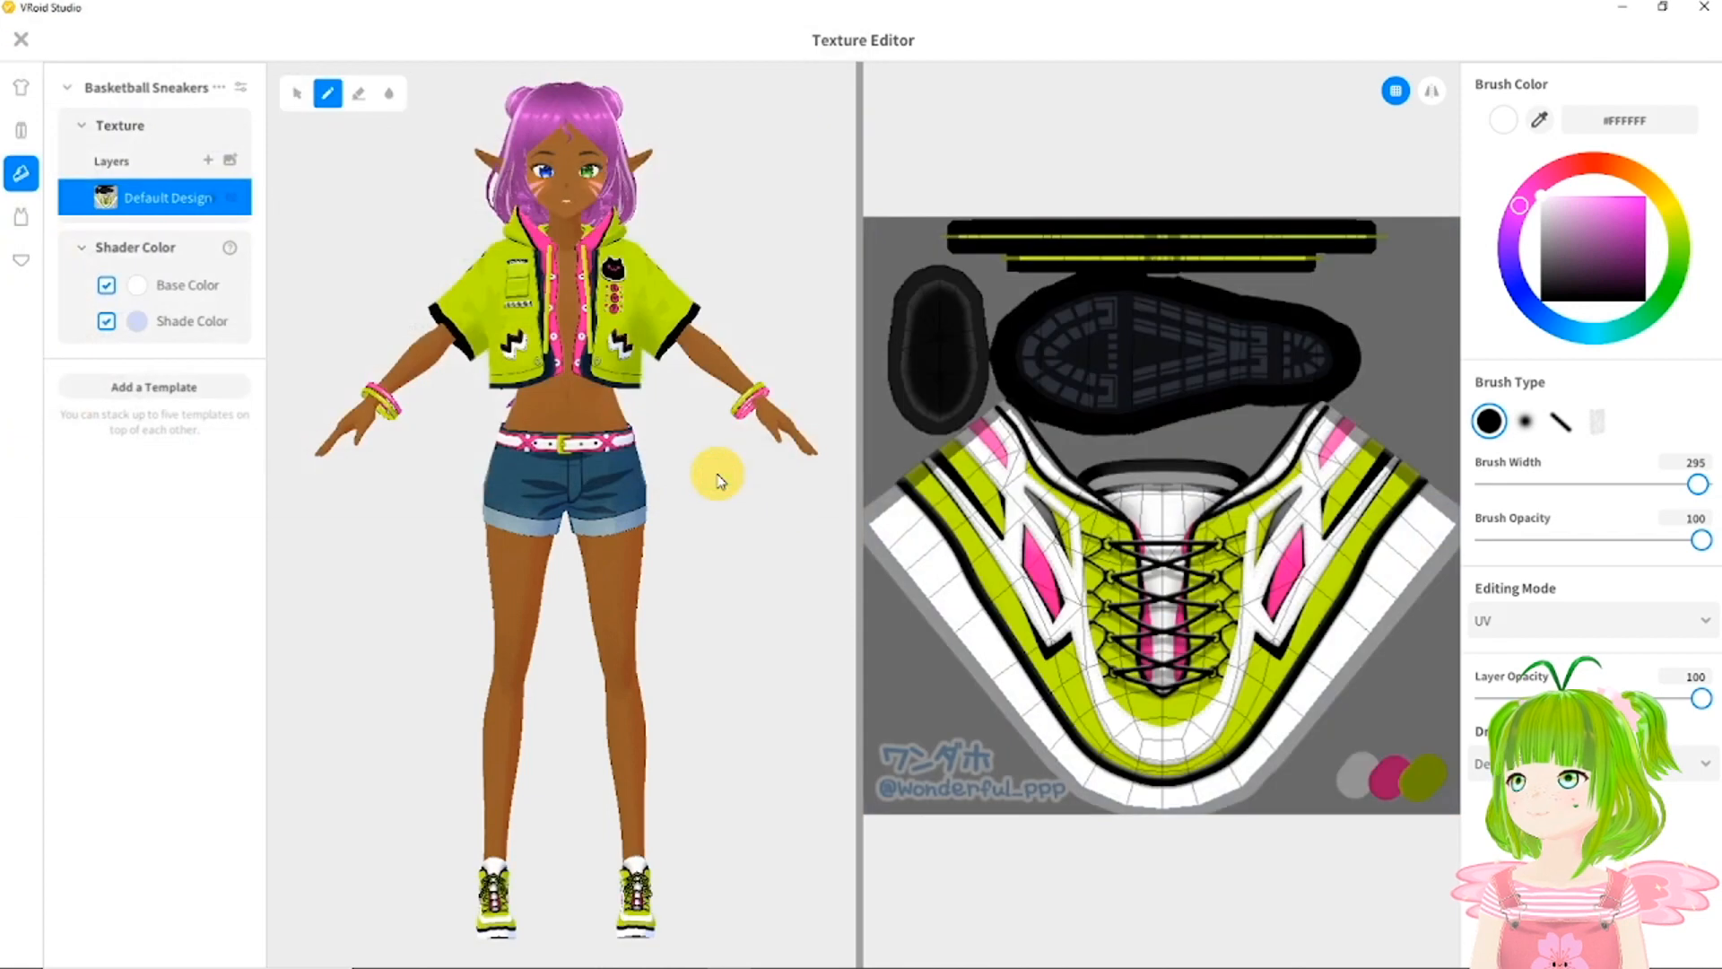
Import the body_02cloth_all image into Layer 1 of the inner top's skin overlay.
click(24, 224)
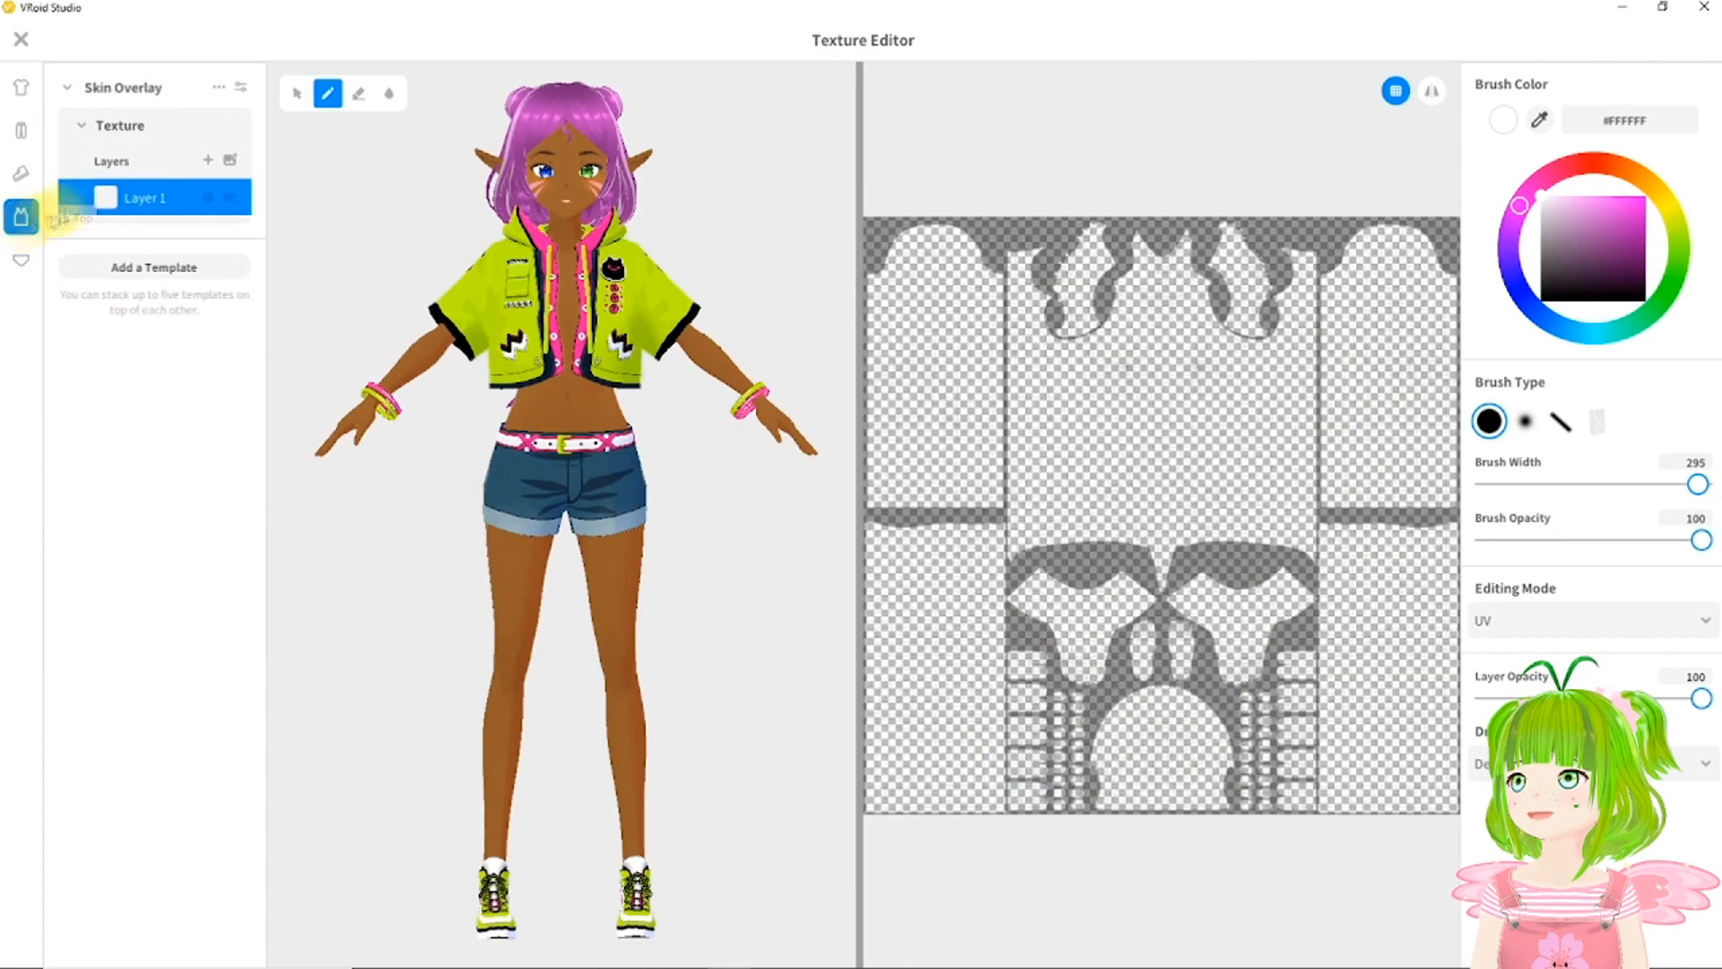
right_click(136, 196)
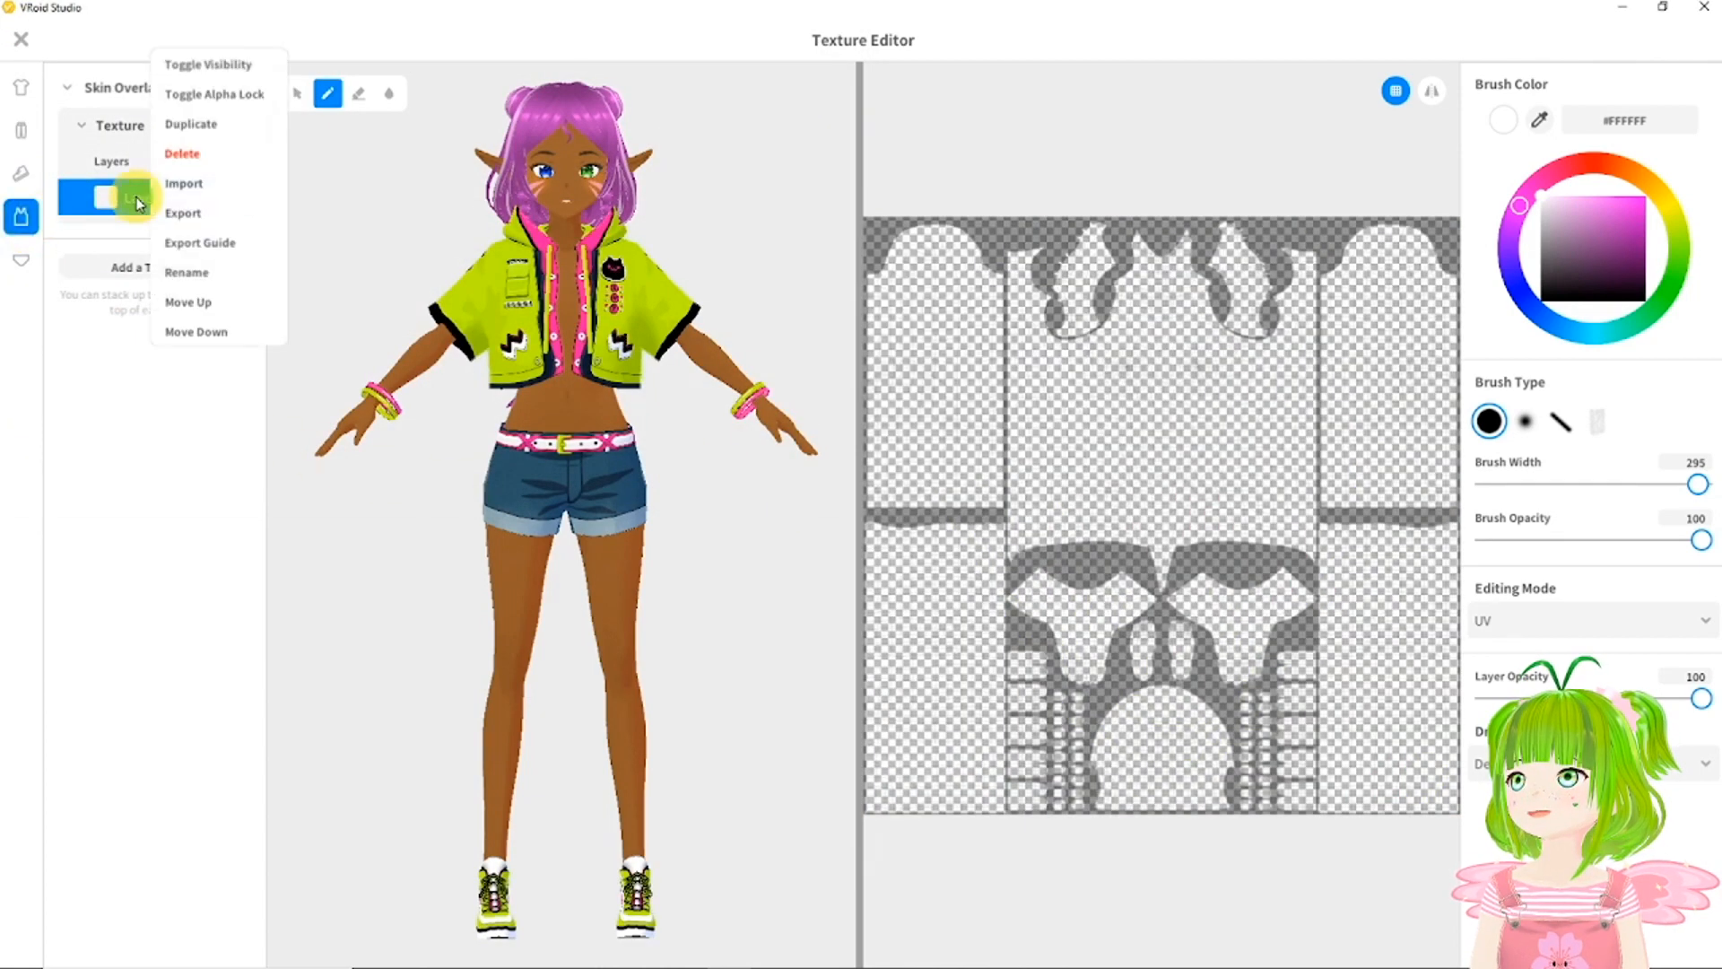
click(204, 185)
click(508, 184)
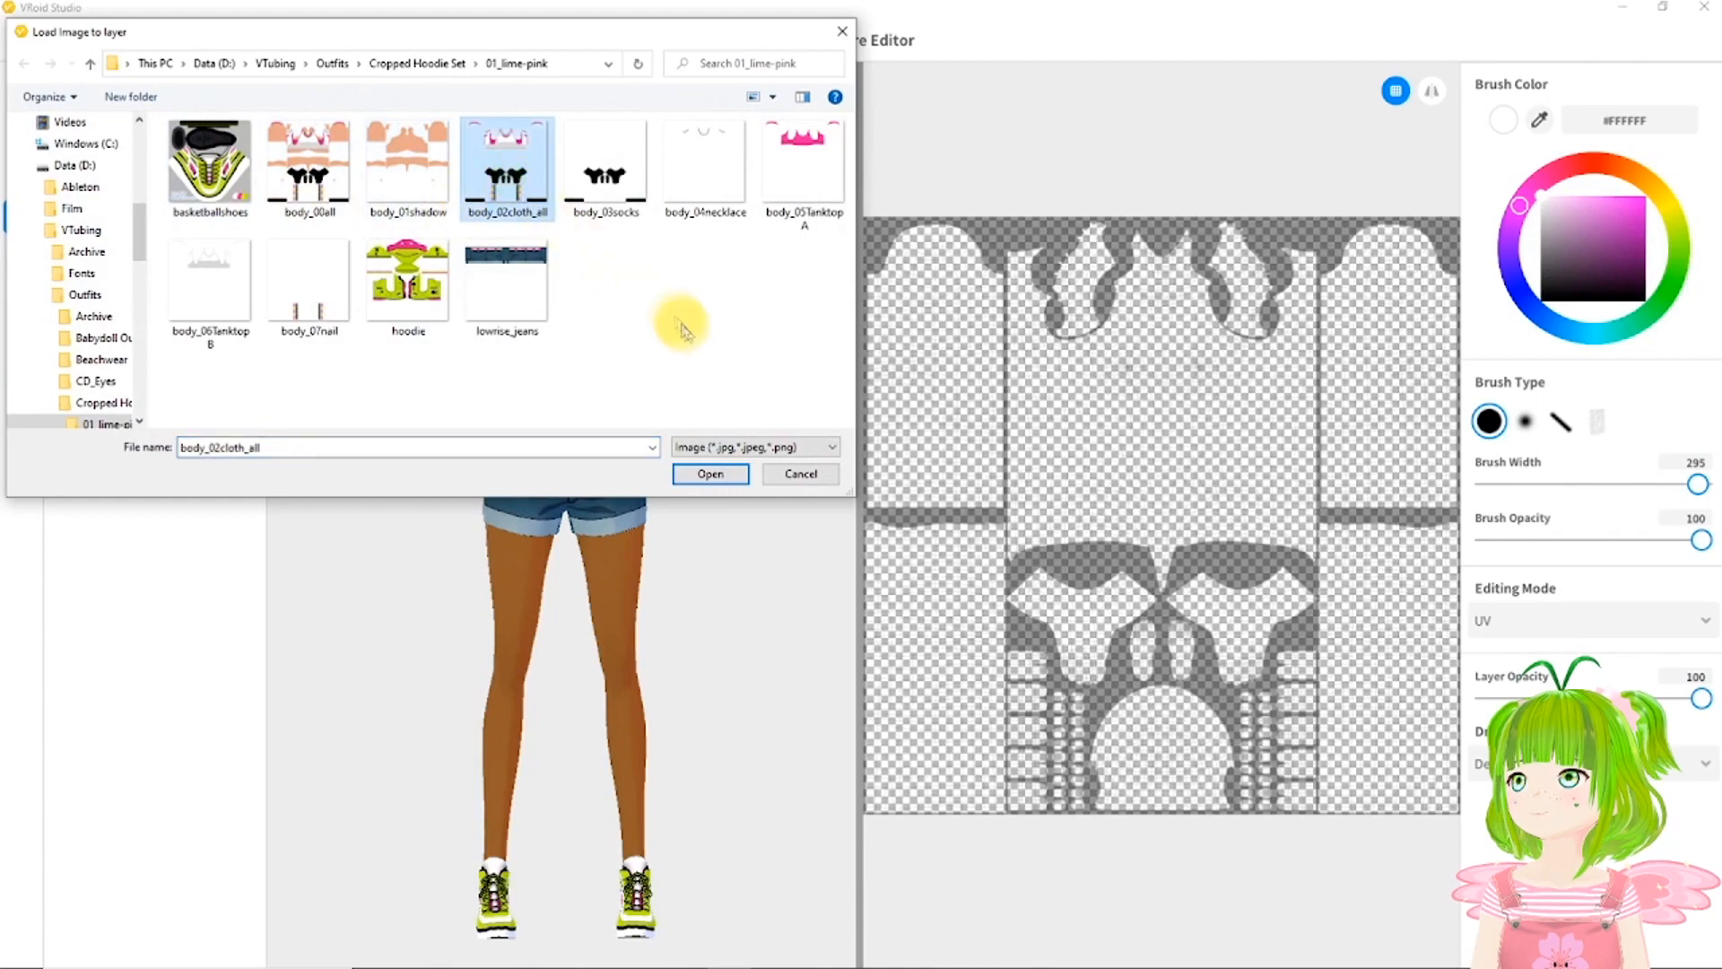
click(714, 476)
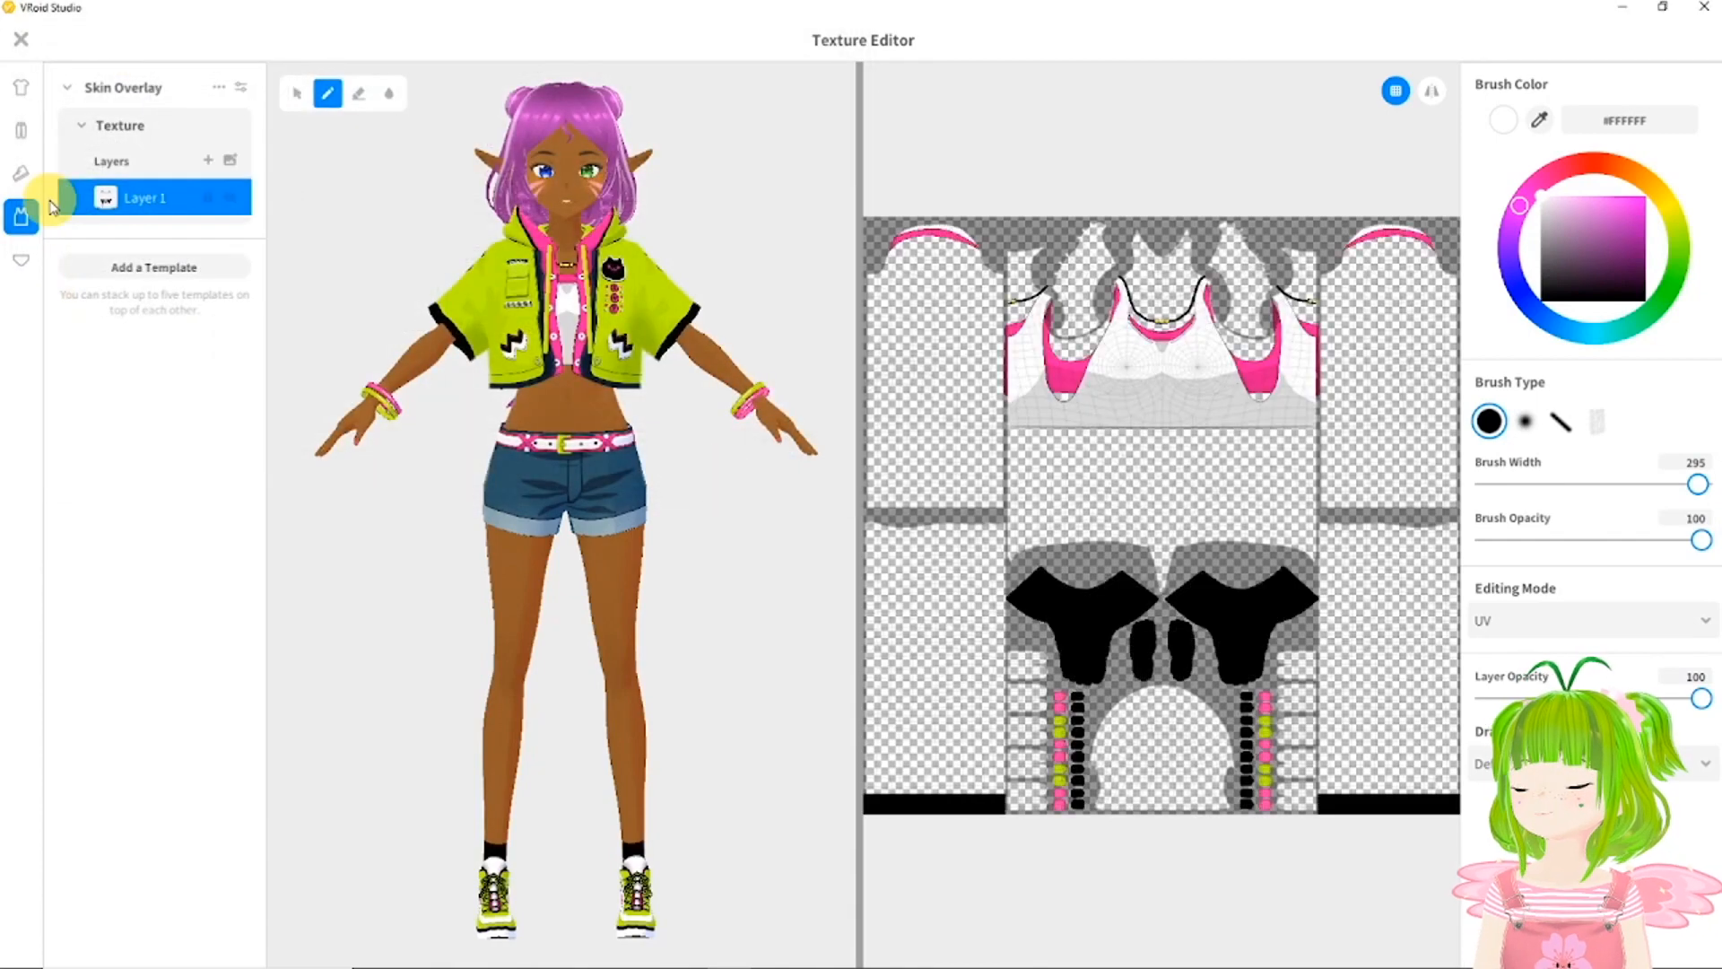
View the avatar with the imported inner top texture and close the texture editor.
mouse_move(760, 567)
right_down()
mouse_move(712, 557)
mouse_move(530, 673)
mouse_move(365, 569)
mouse_move(278, 574)
mouse_move(767, 563)
right_up()
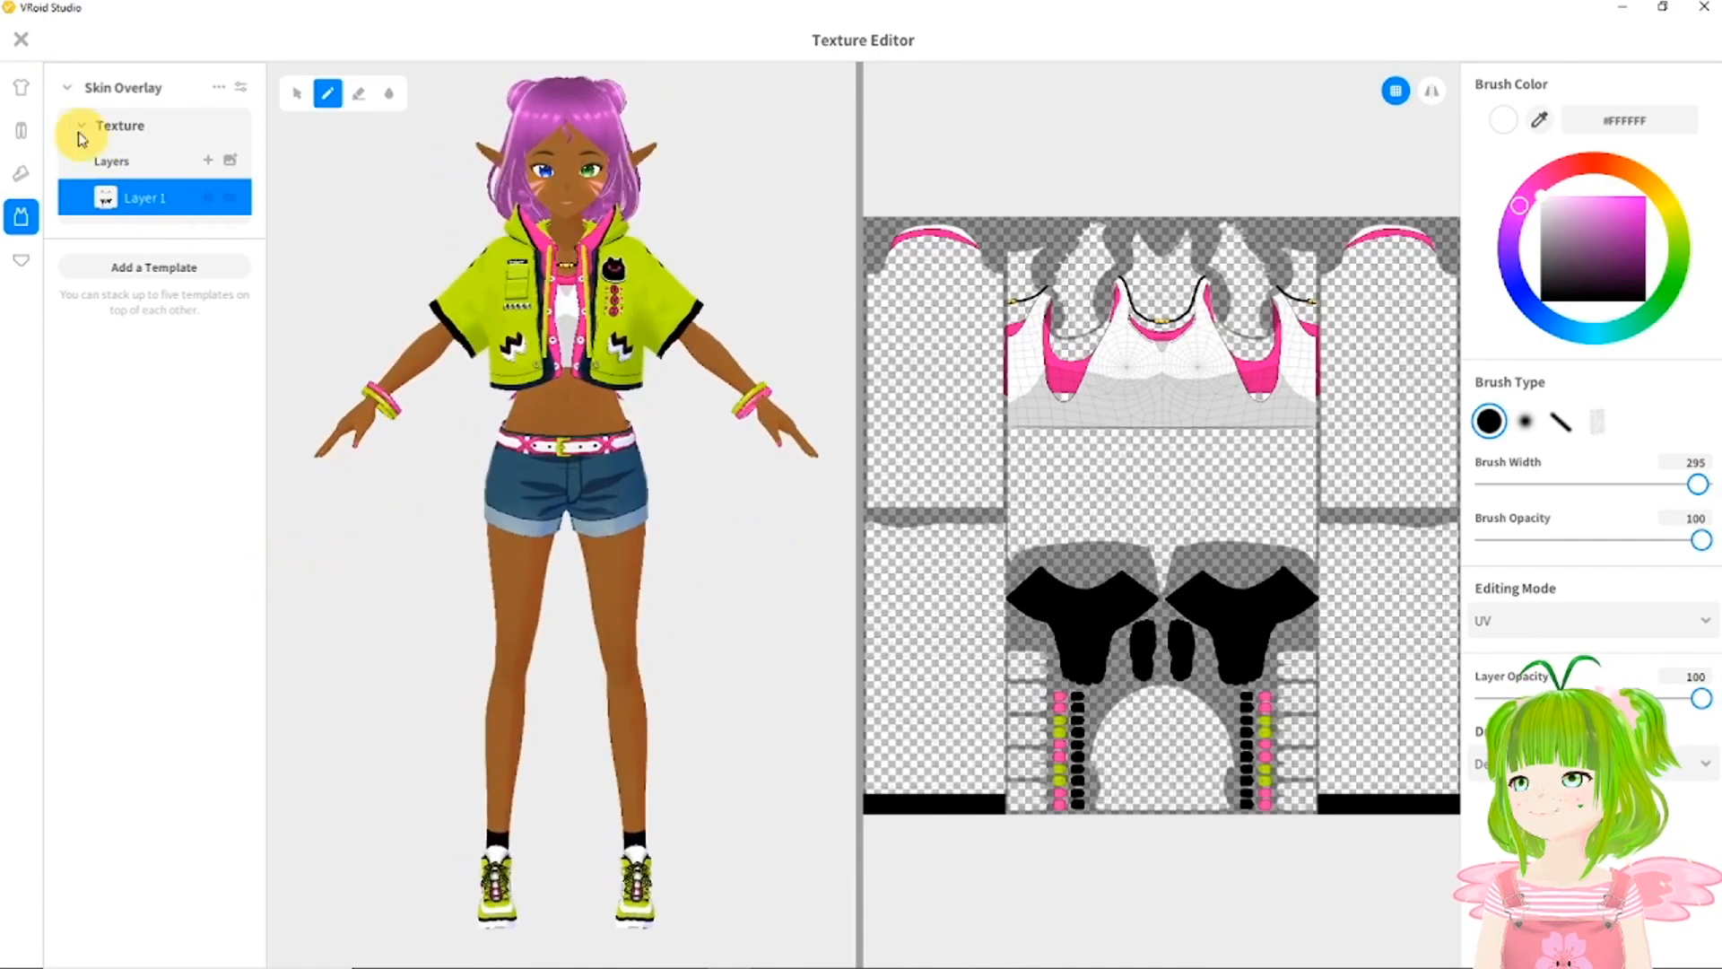
click(23, 41)
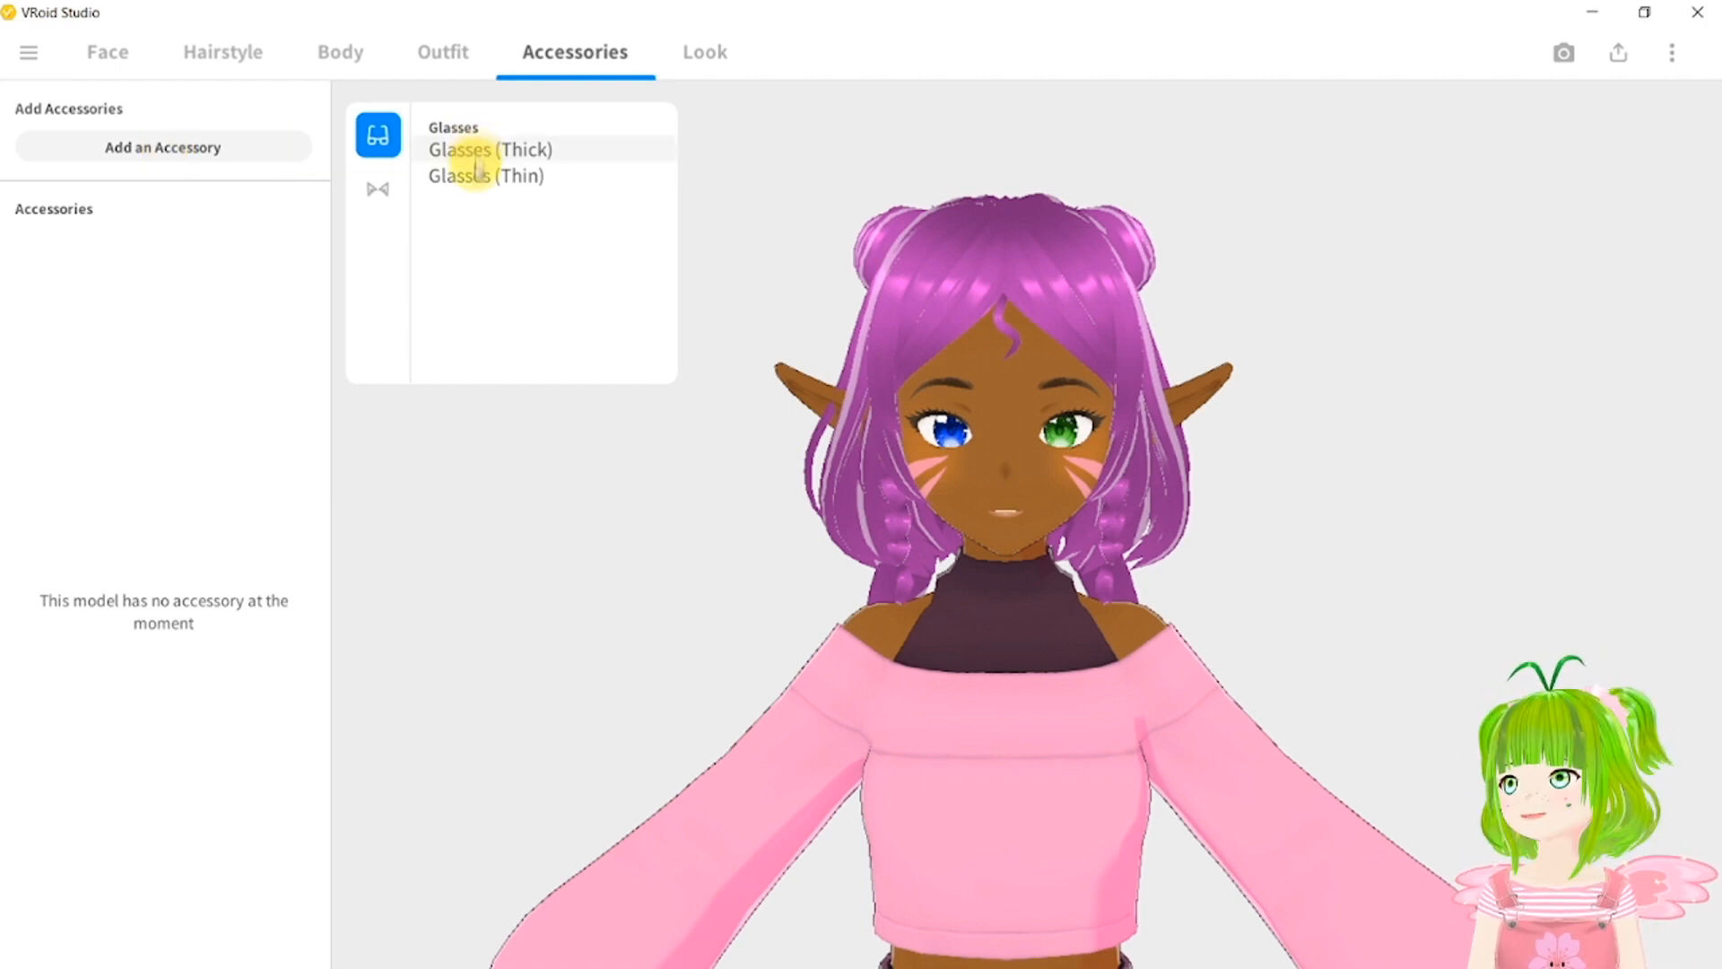
Add the Glasses (Thin) accessory and try out the Cat Ears and Rabbit Ears.
click(403, 184)
click(382, 186)
click(457, 149)
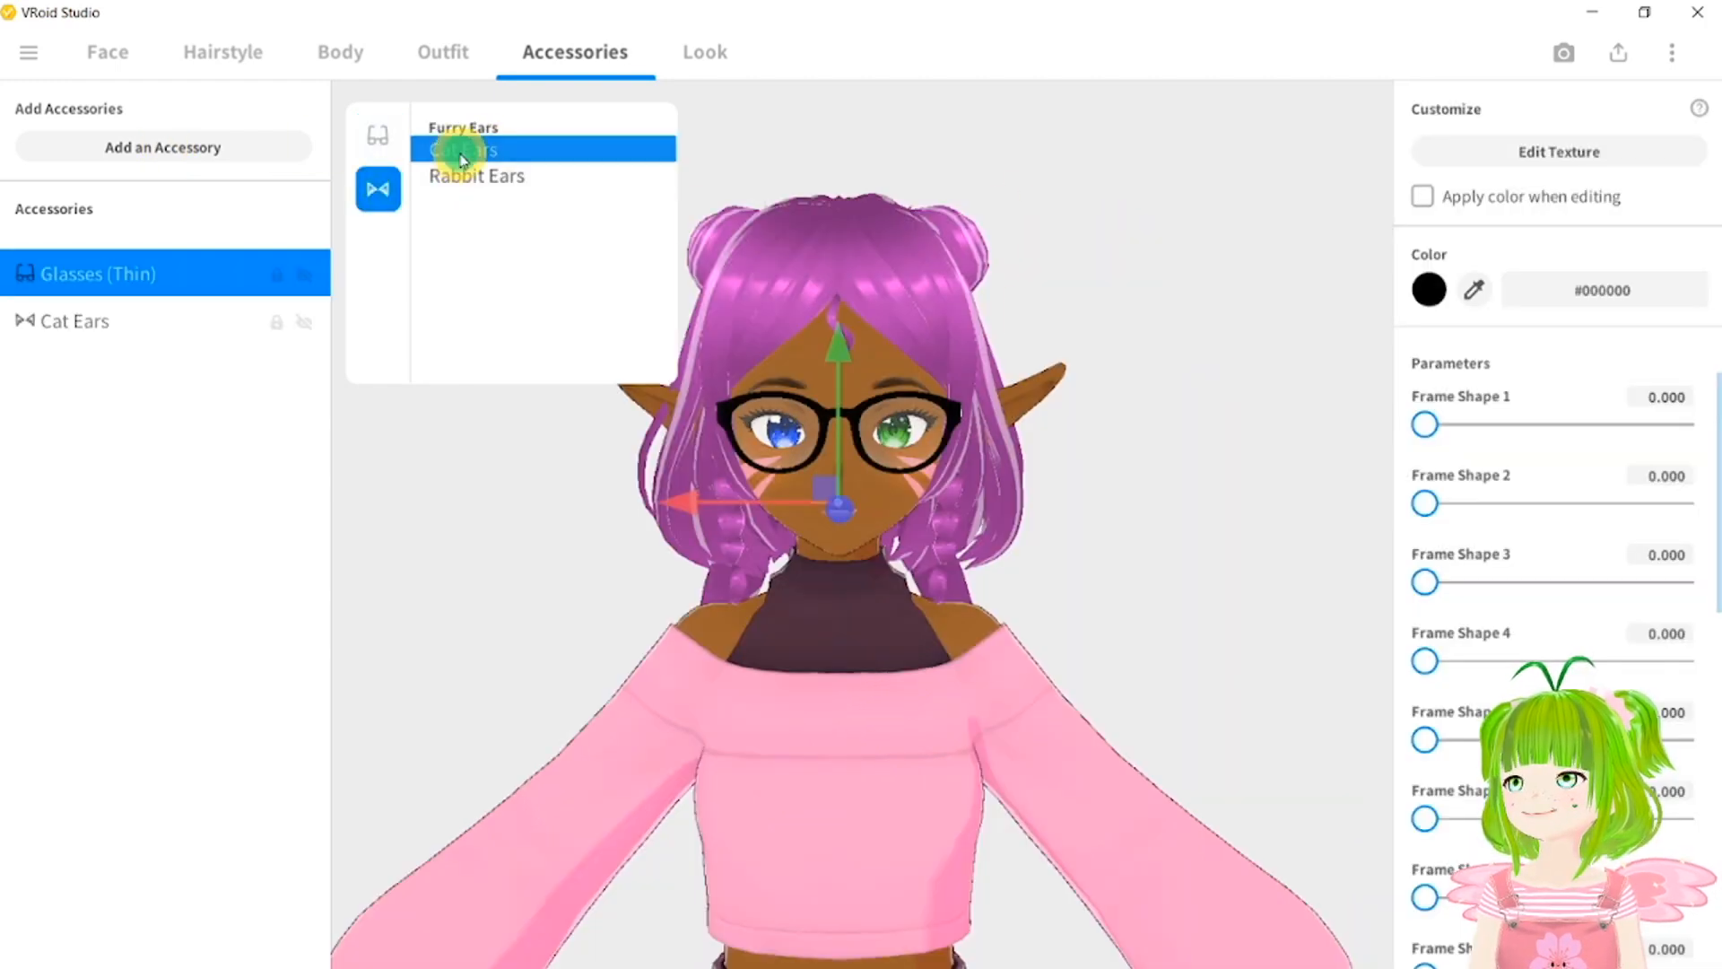
click(549, 177)
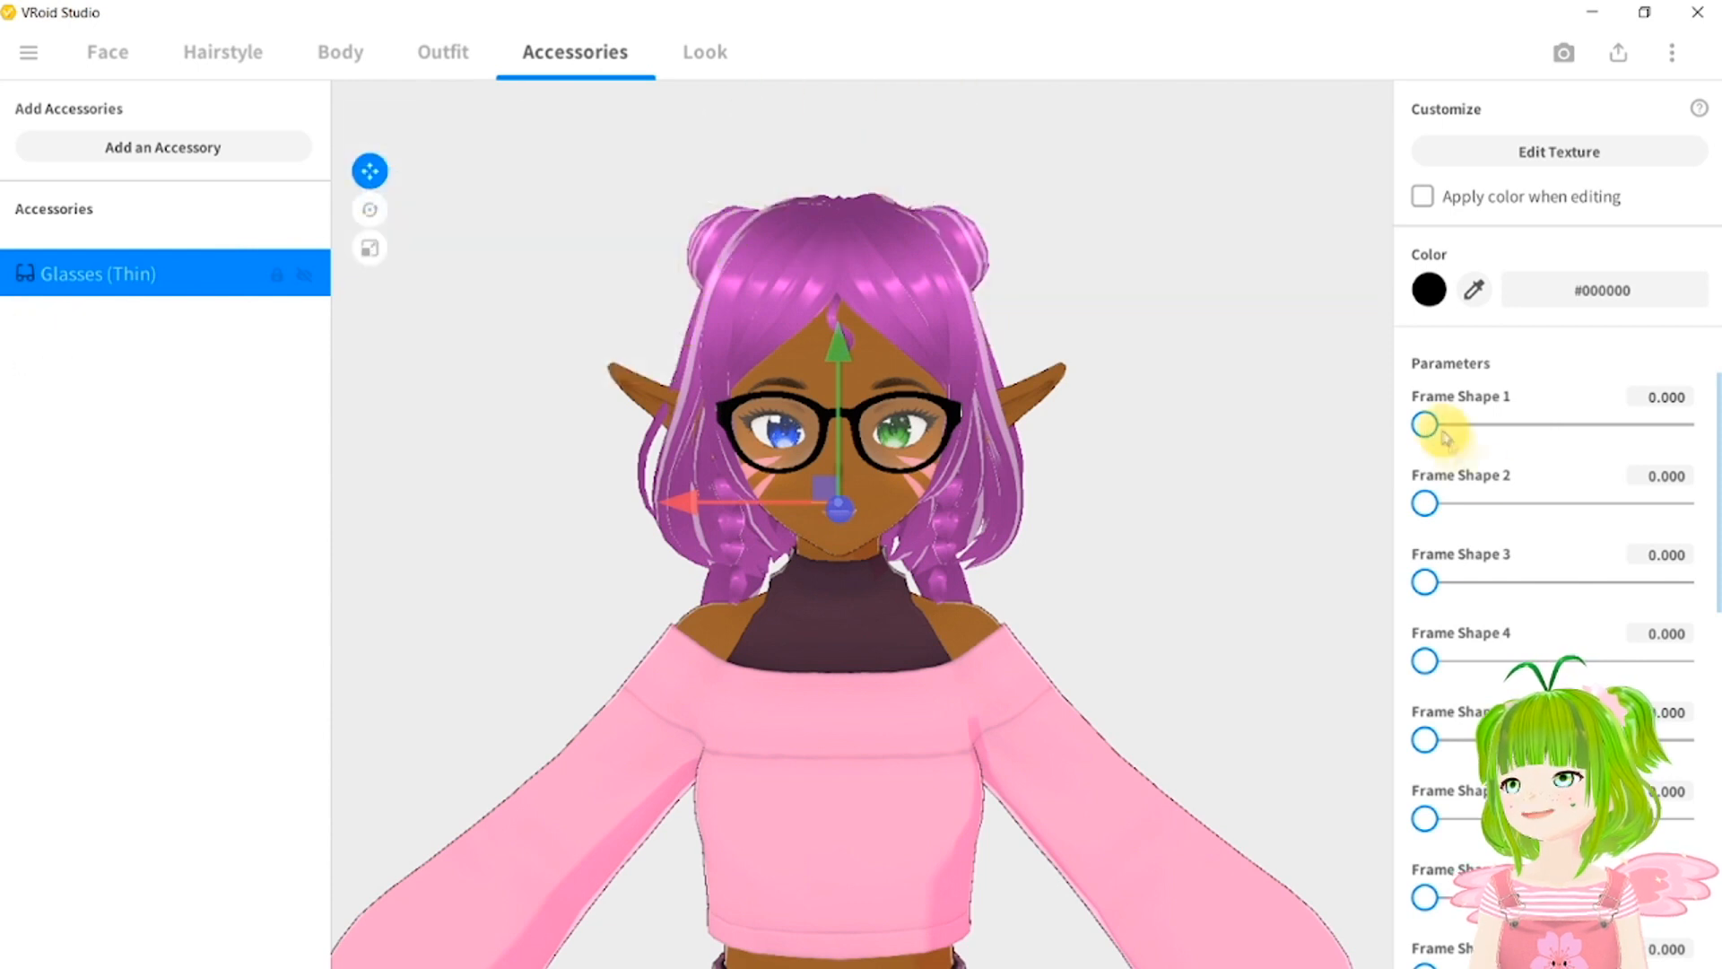
Reshape the glasses into slimmer frames by raising Frame Shape 1, Frame Shape 2 and Frame Shape 4.
drag(1425, 425, 1628, 424)
drag(1426, 503, 1605, 505)
scroll(1510, 668, down, 5)
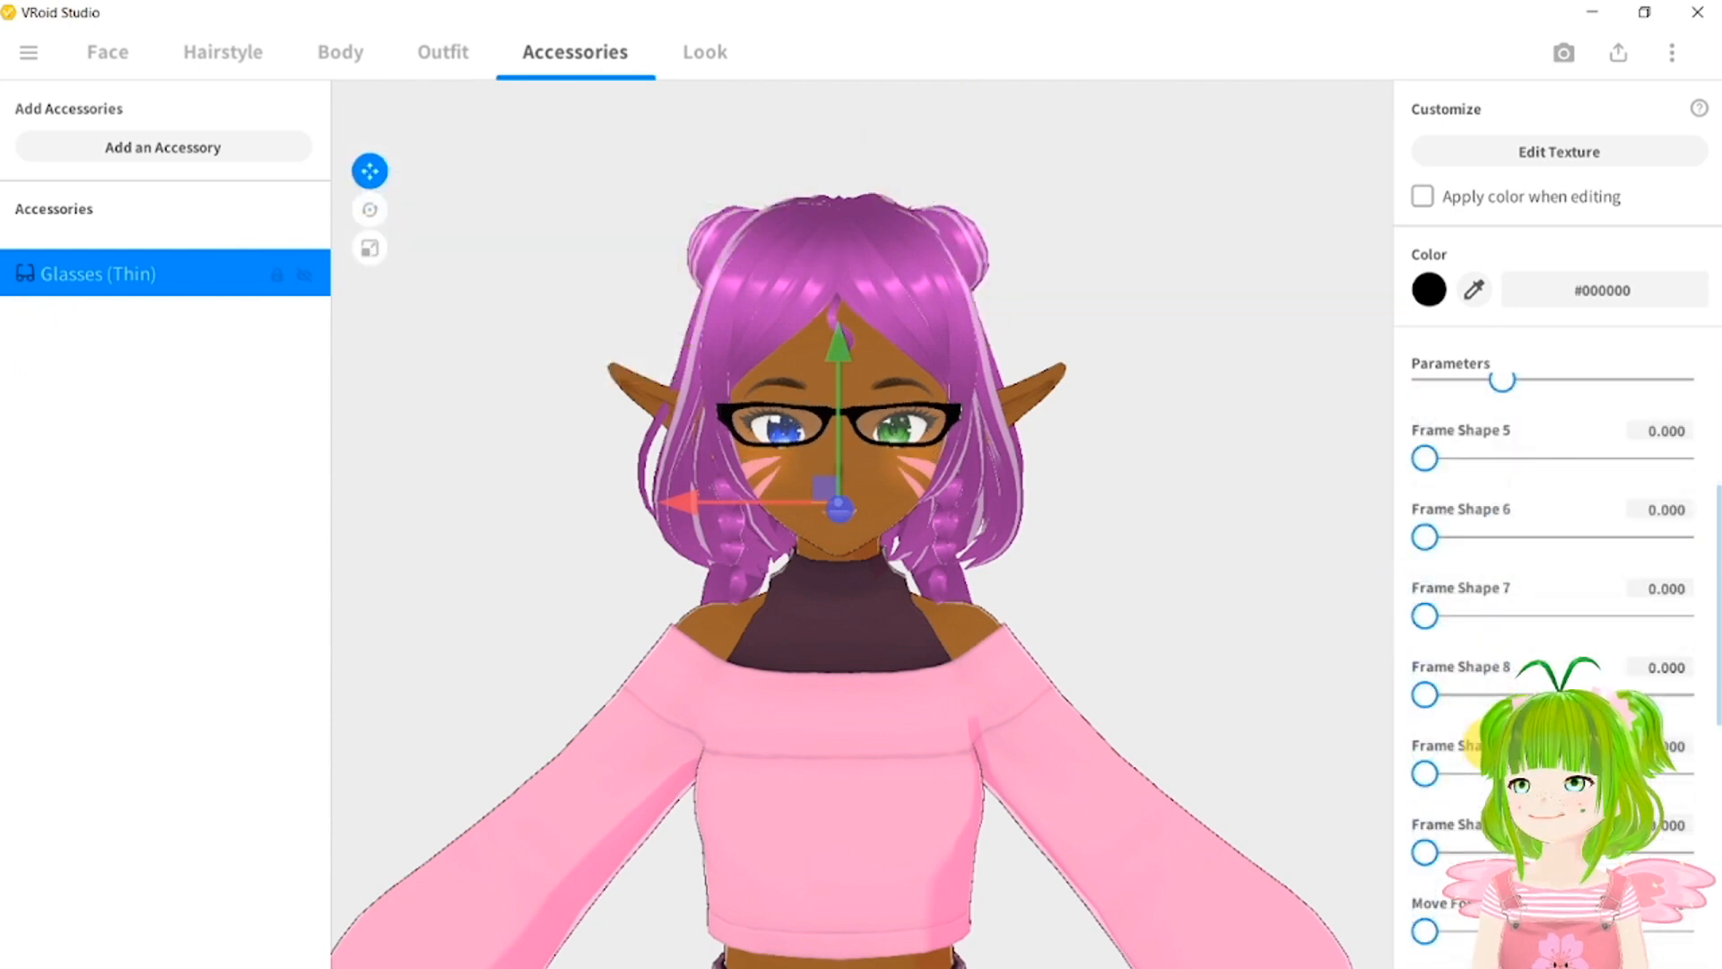
click(870, 439)
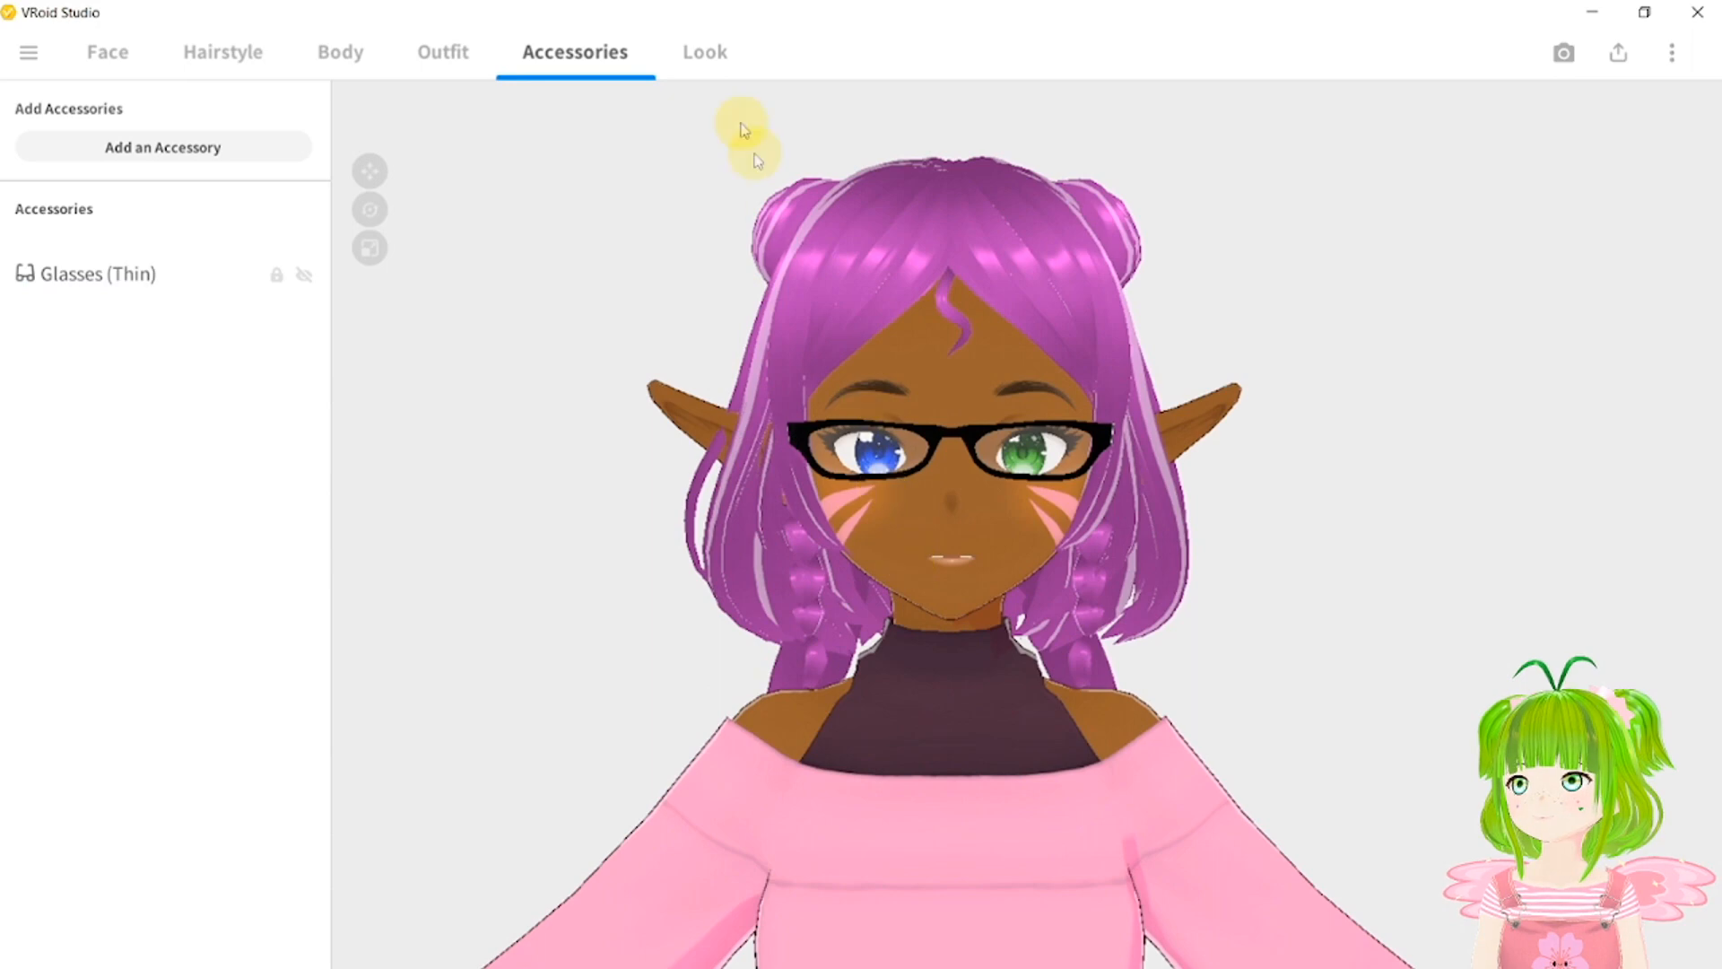
Try a wider outline on the hair in the look settings.
click(715, 57)
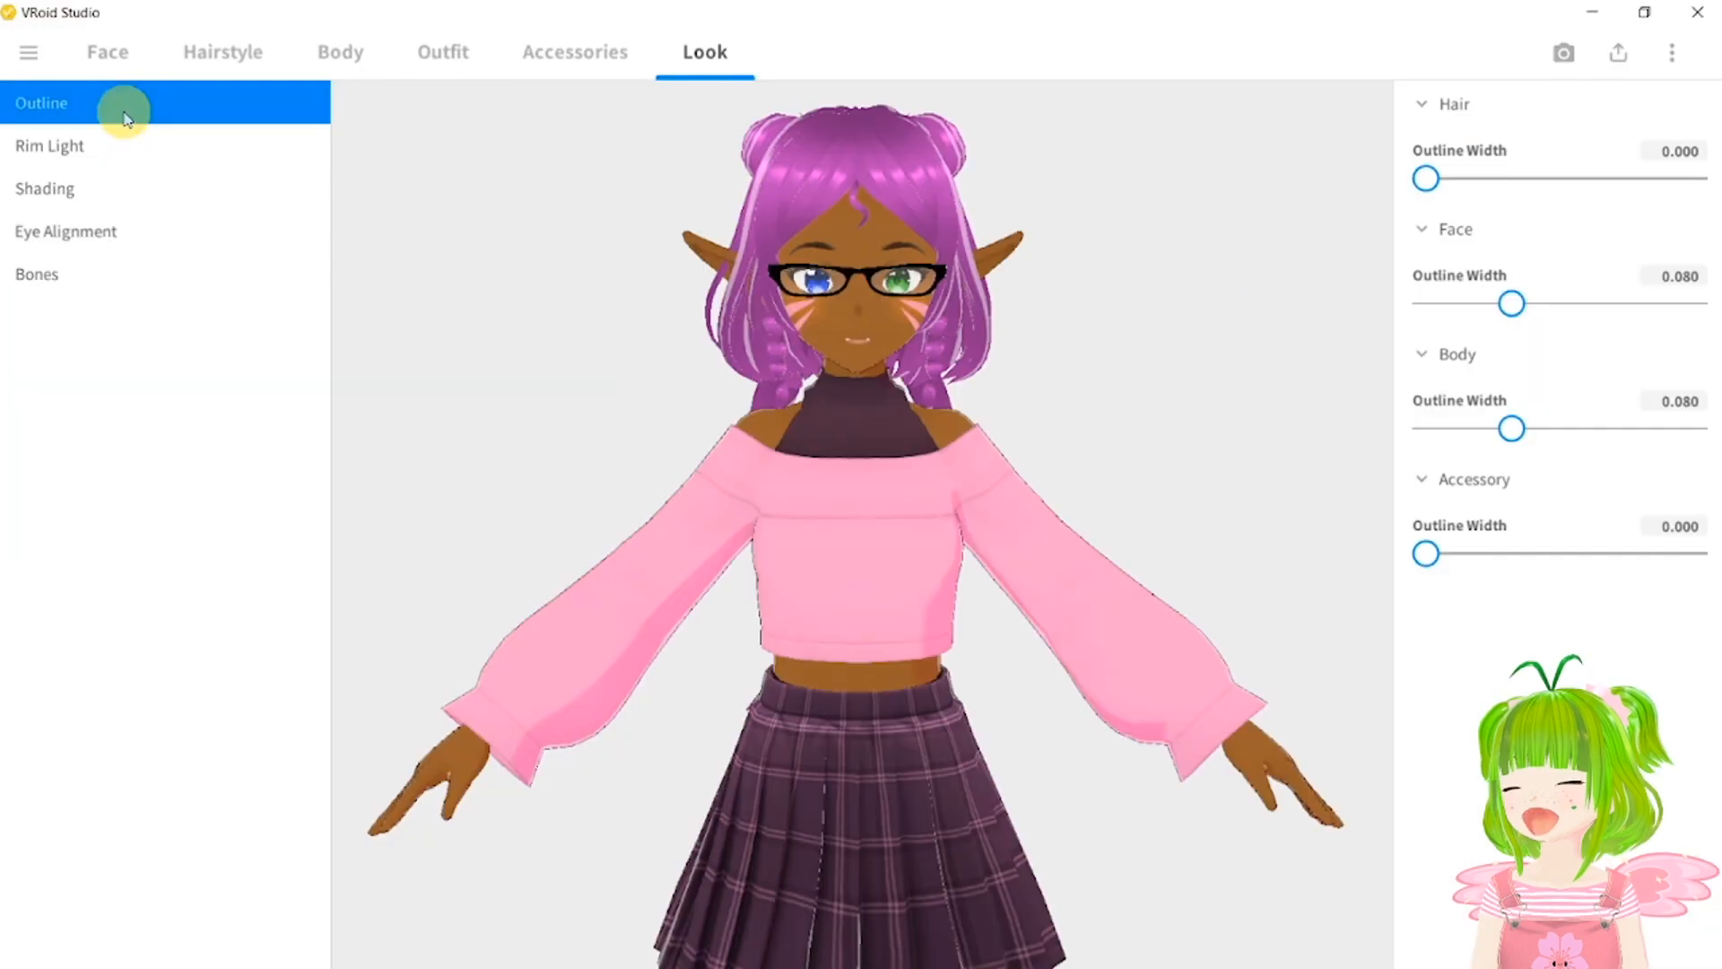
drag(1426, 179, 1694, 178)
drag(931, 469, 608, 473)
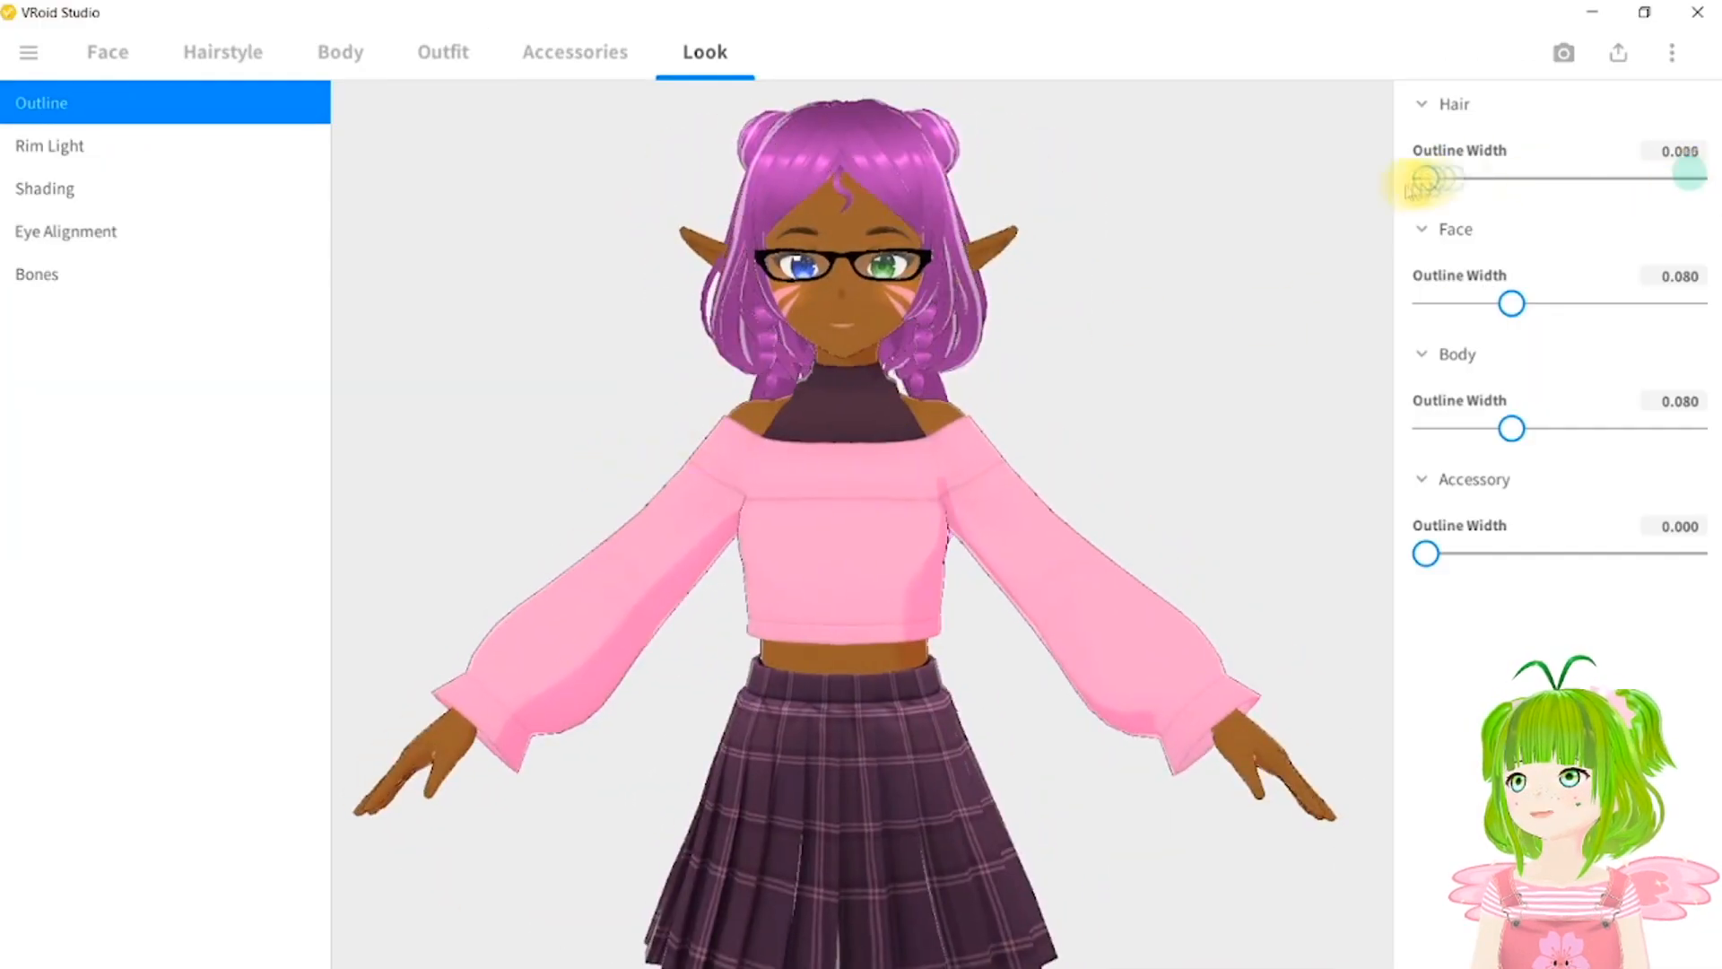
Adjust the rim light and shading, setting body Shading Area to -0.034, body Shading Hardness to 0.645 and face Shading Hardness to 1.000.
click(50, 145)
mouse_move(1493, 179)
mouse_down()
mouse_move(1653, 176)
mouse_move(1501, 209)
mouse_up()
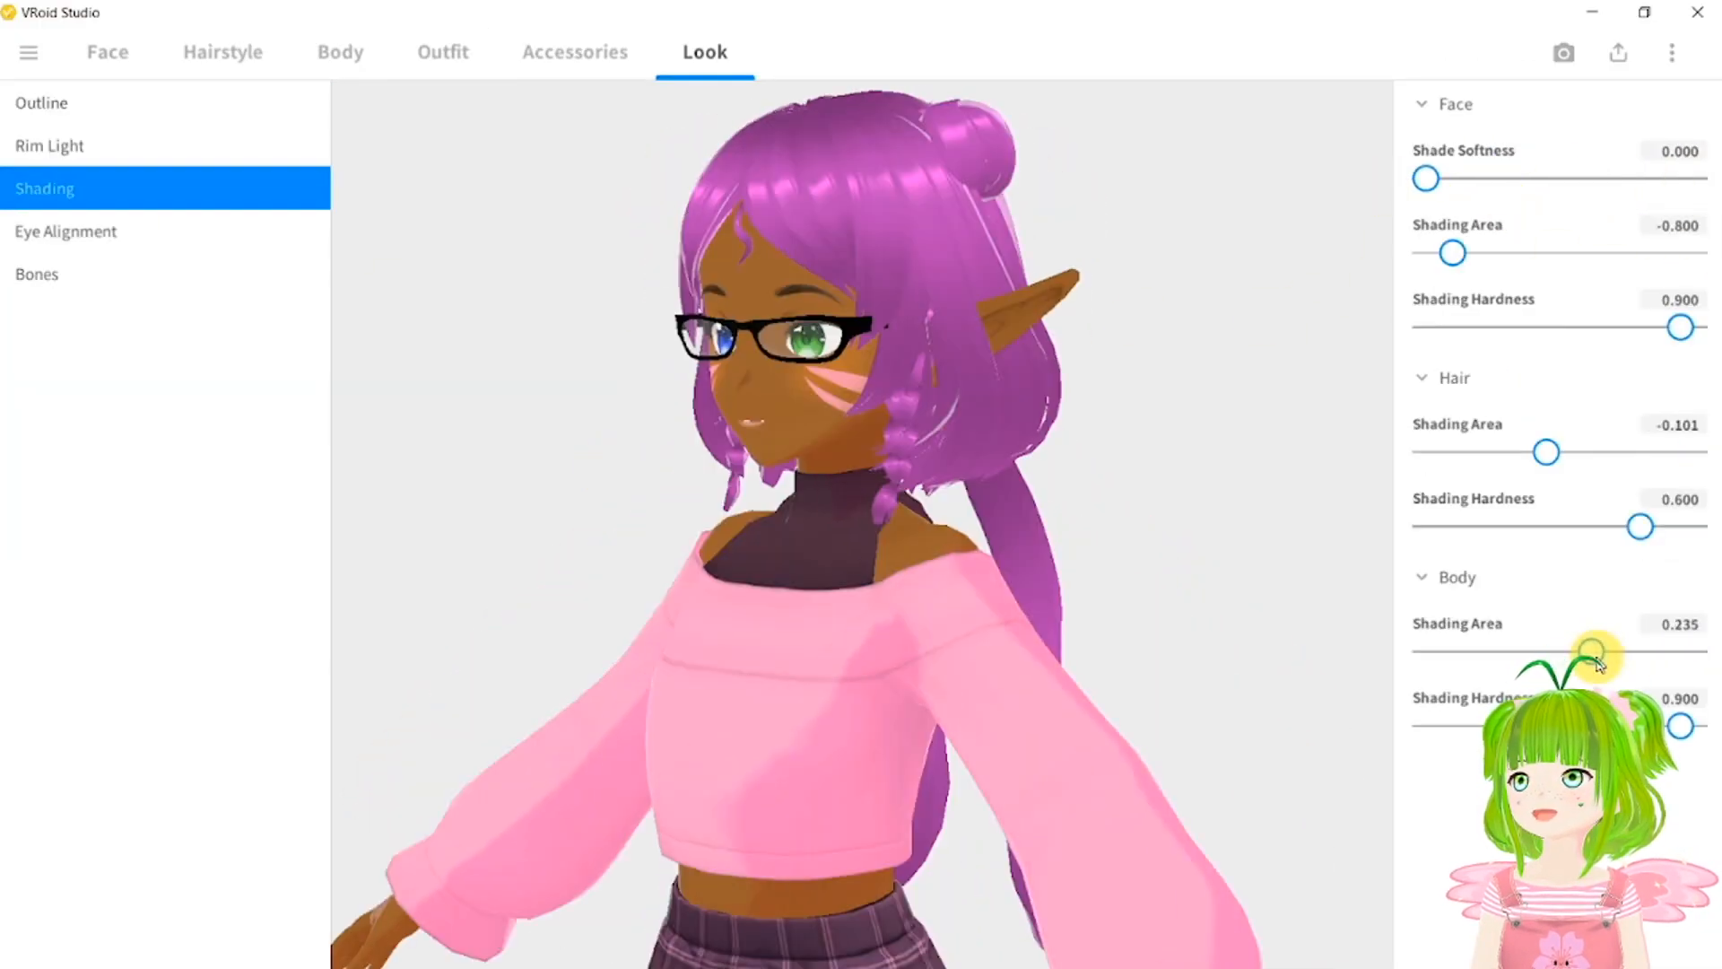
drag(1585, 652, 1555, 652)
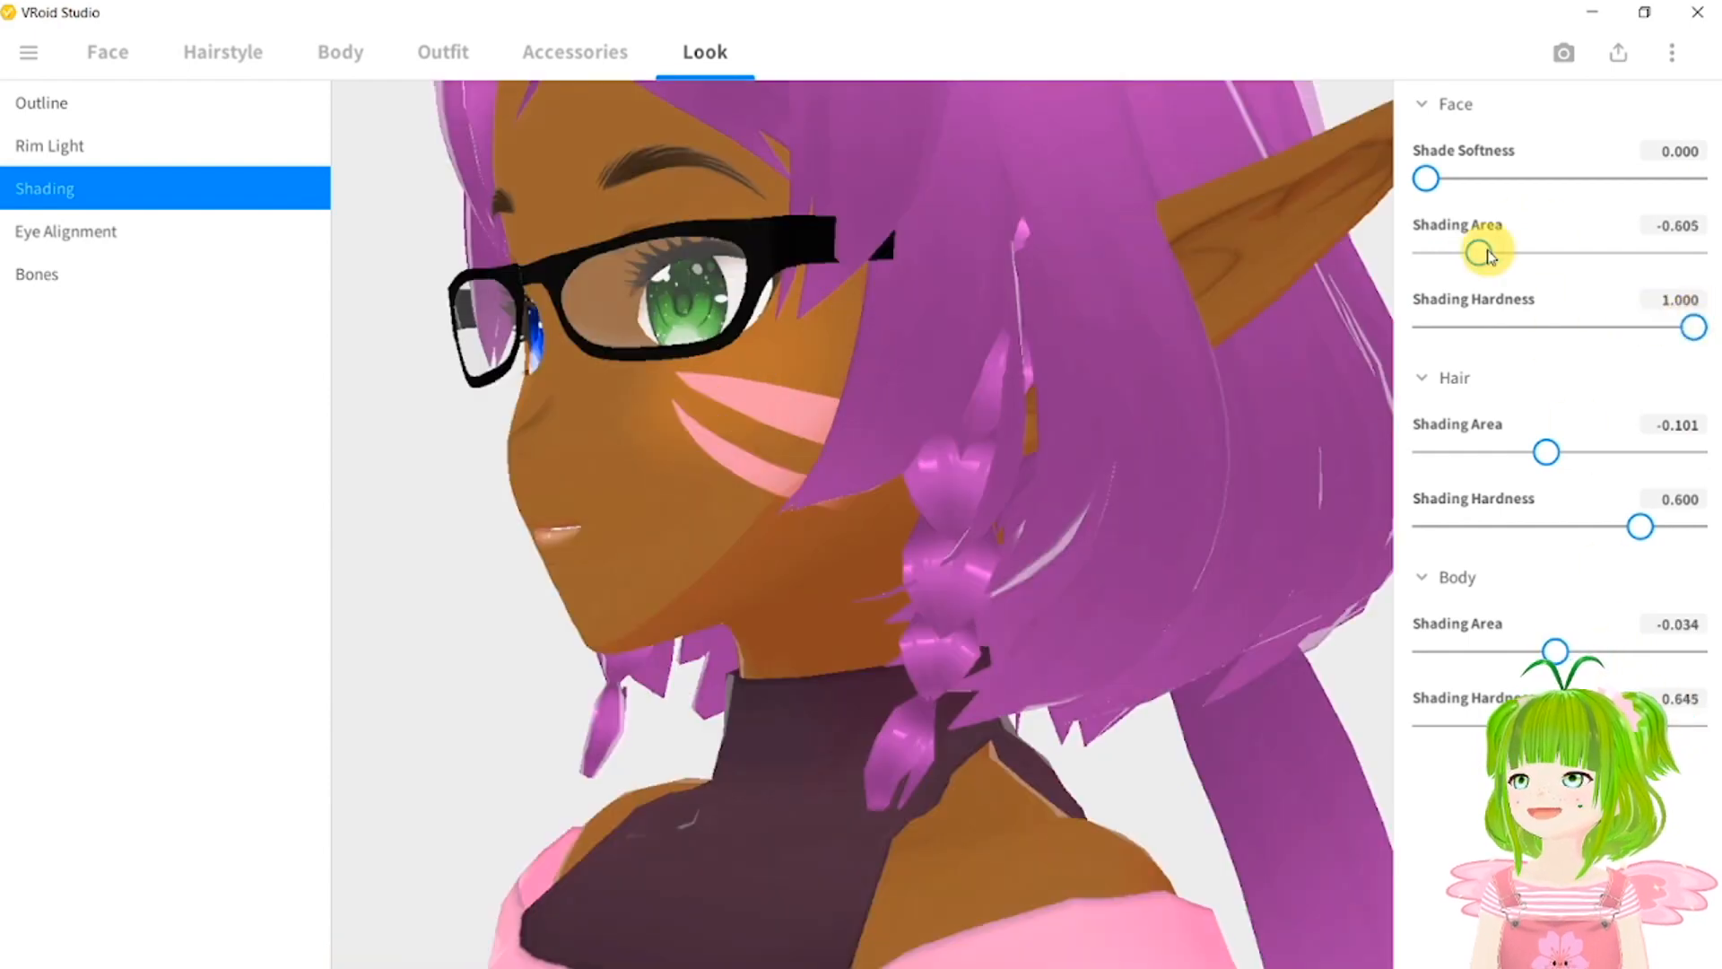
mouse_move(1486, 257)
mouse_down()
mouse_move(1579, 260)
mouse_move(1489, 269)
mouse_up()
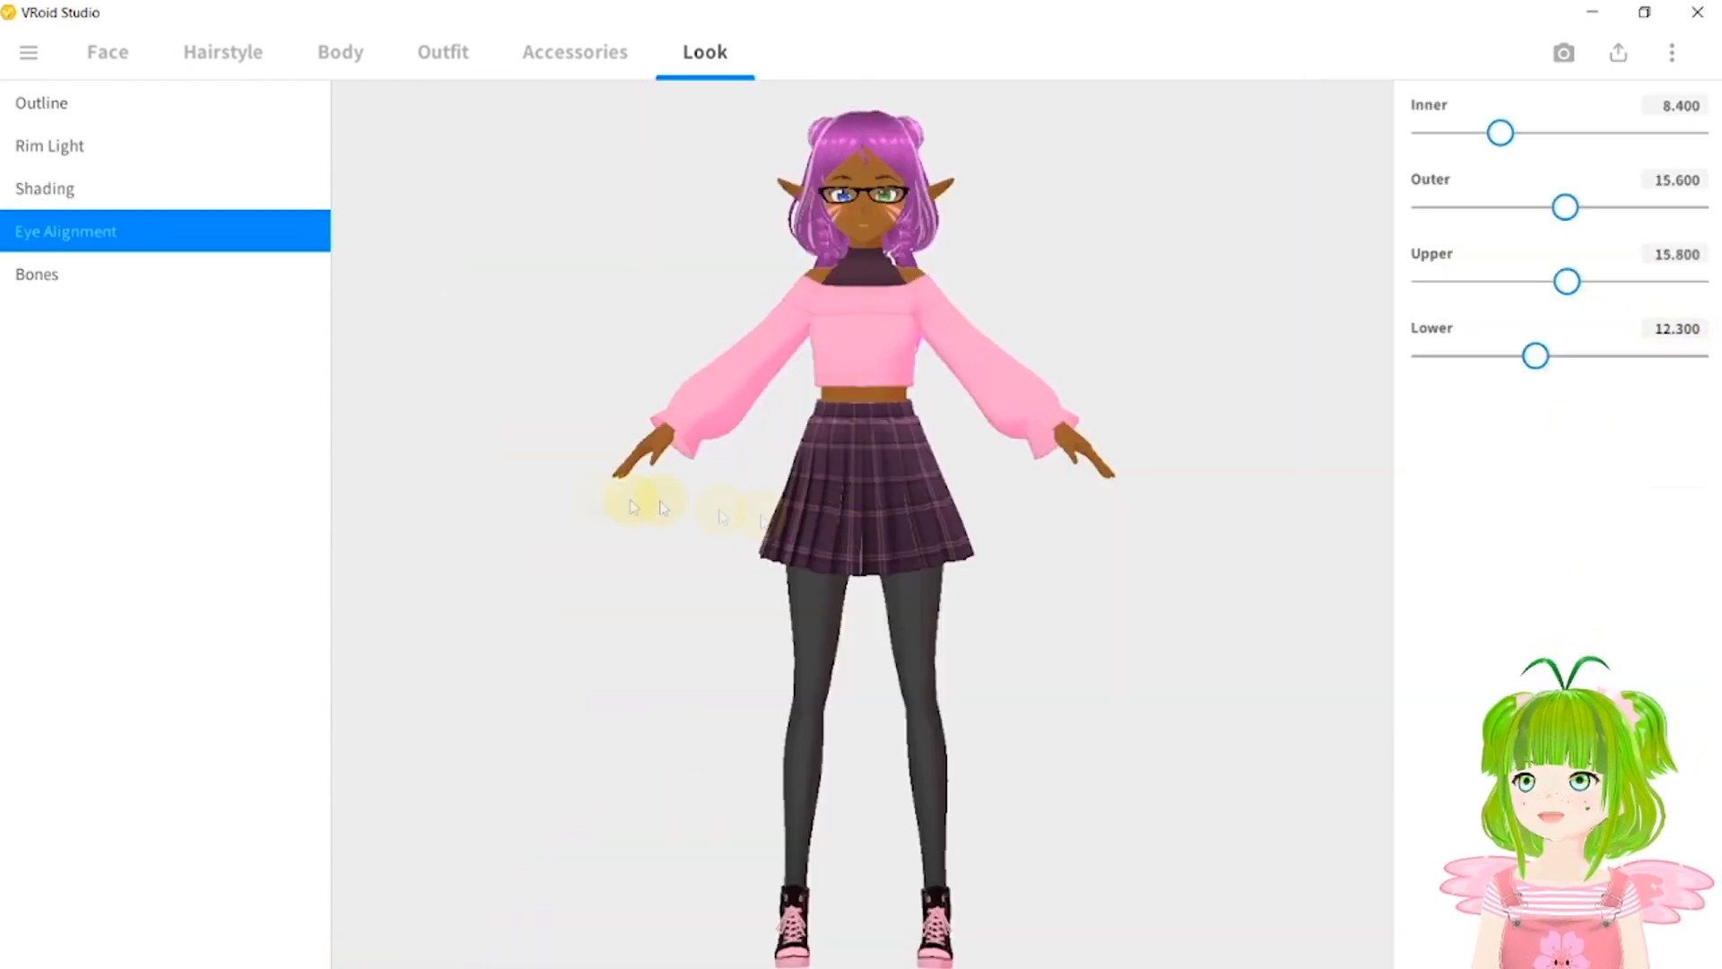
Open the Photo Booth and try the Smiling base expression on the avatar.
drag(503, 496, 1162, 505)
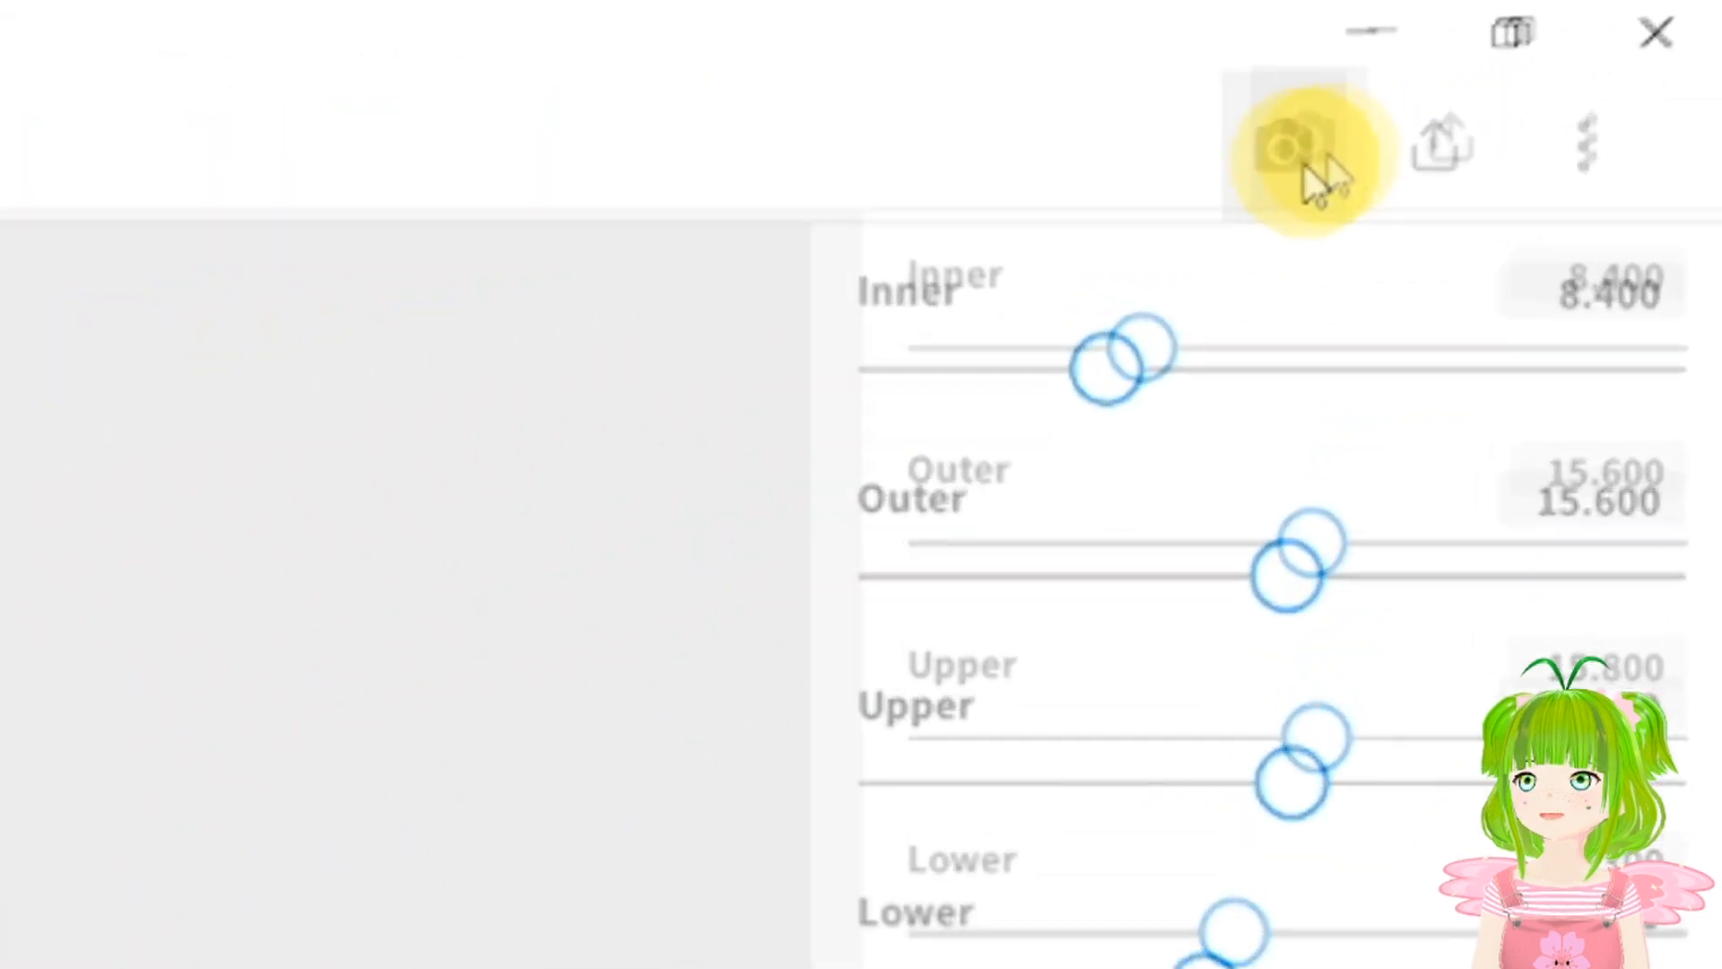
click(1274, 170)
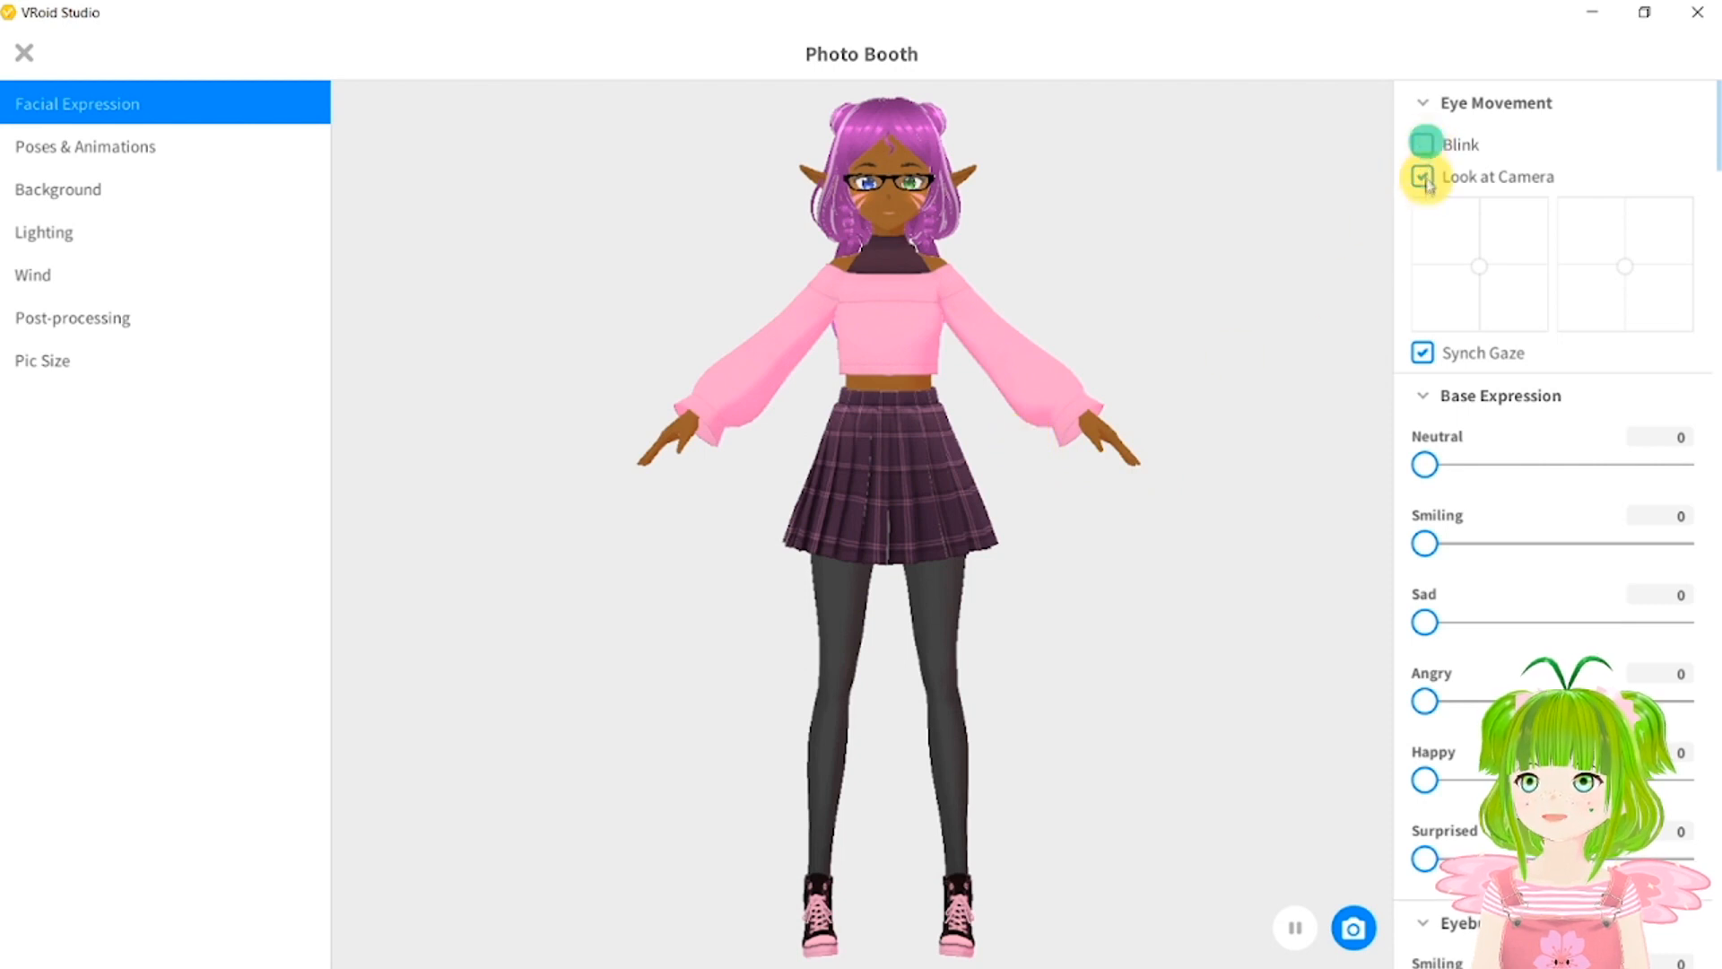
click(1425, 543)
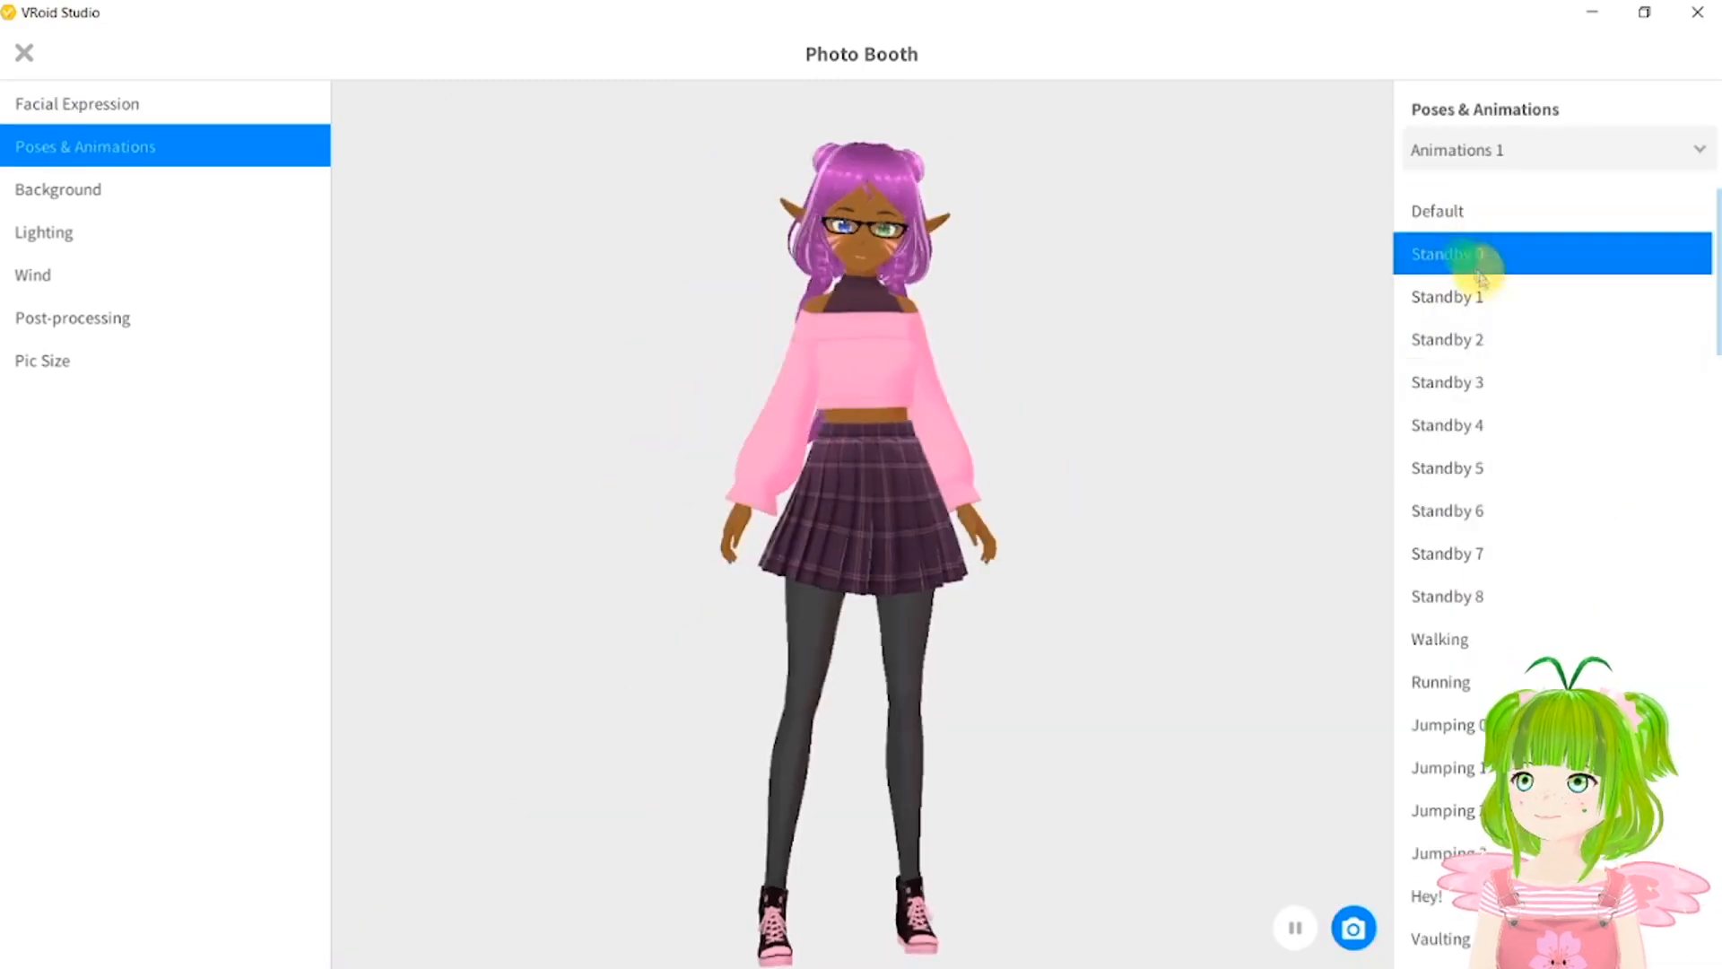
Preview the Standby animations on the avatar, from Standby 1 through Standby 8.
click(1480, 301)
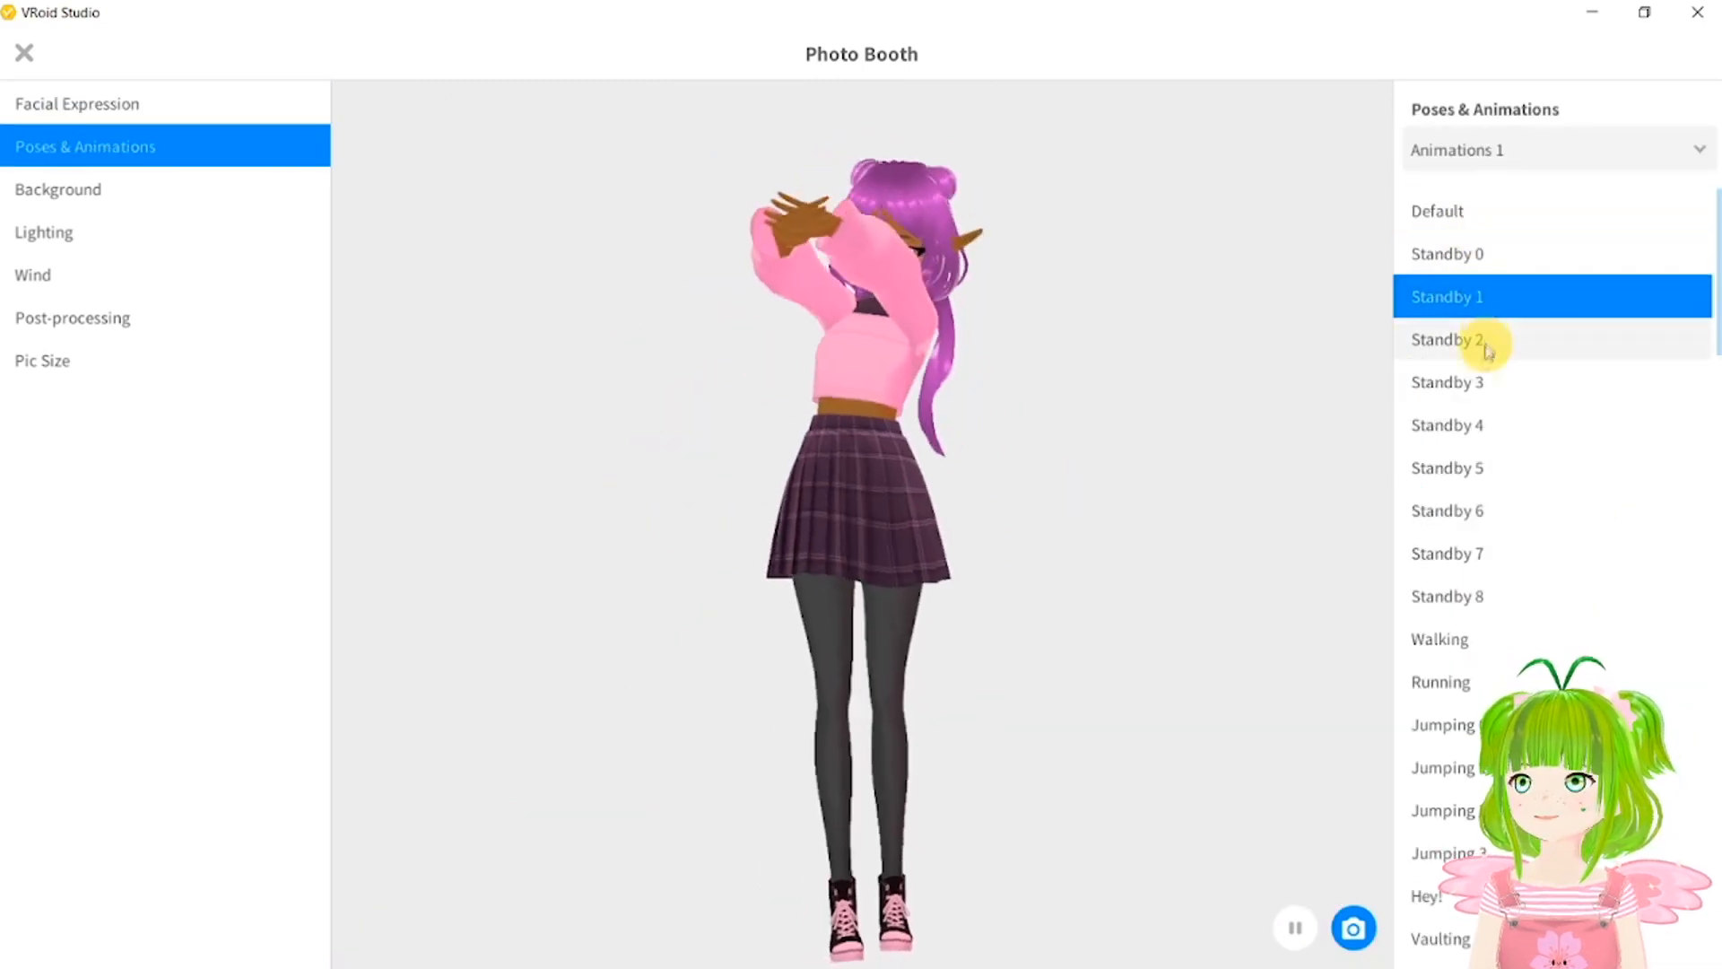
click(1488, 348)
click(1472, 438)
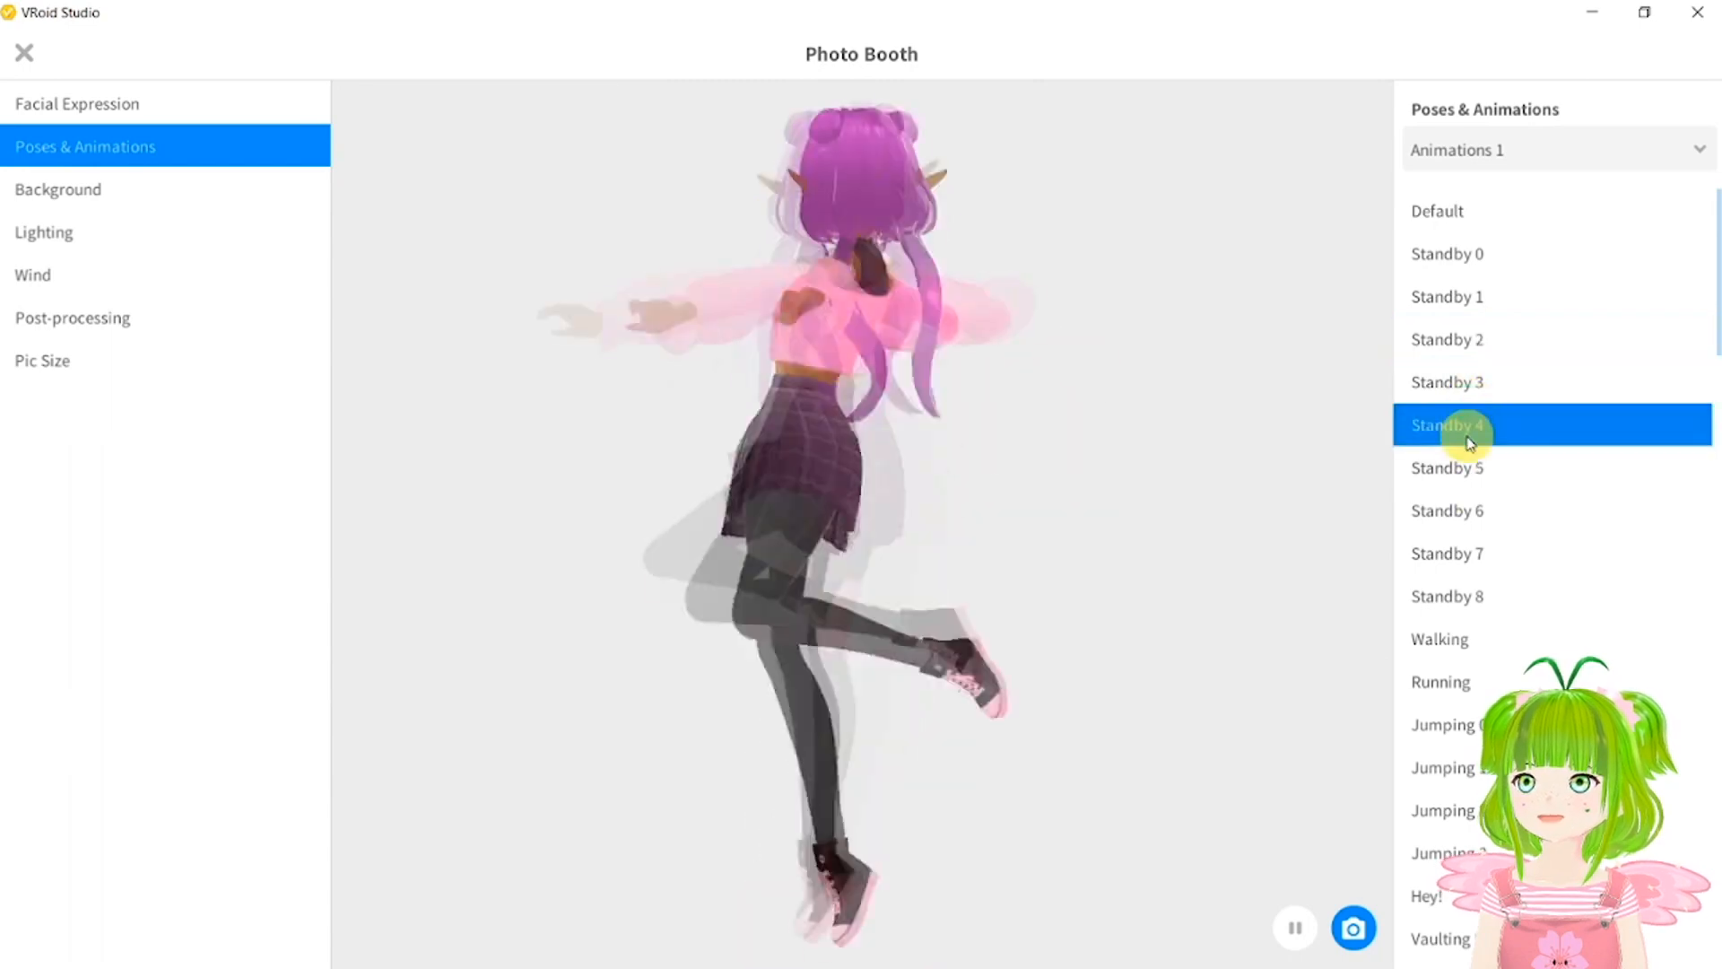
click(1461, 464)
click(1462, 506)
click(1457, 596)
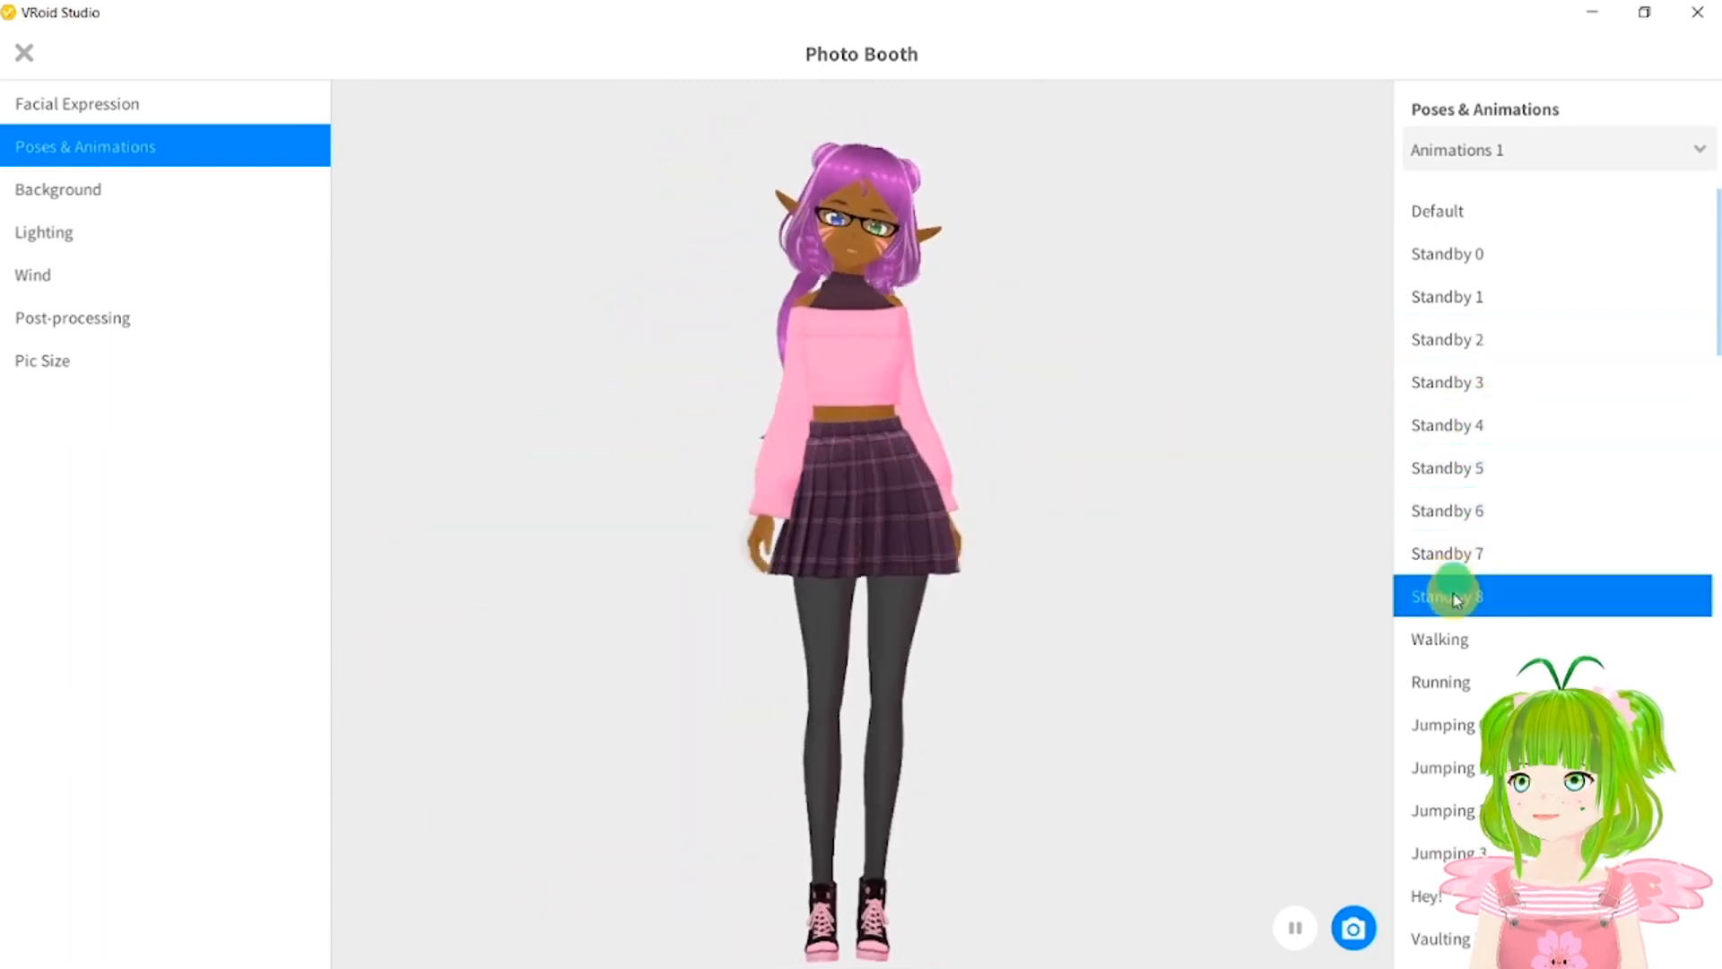
Preview the Walking, Running and Jumping 0 animations on the avatar.
click(1438, 640)
click(1440, 686)
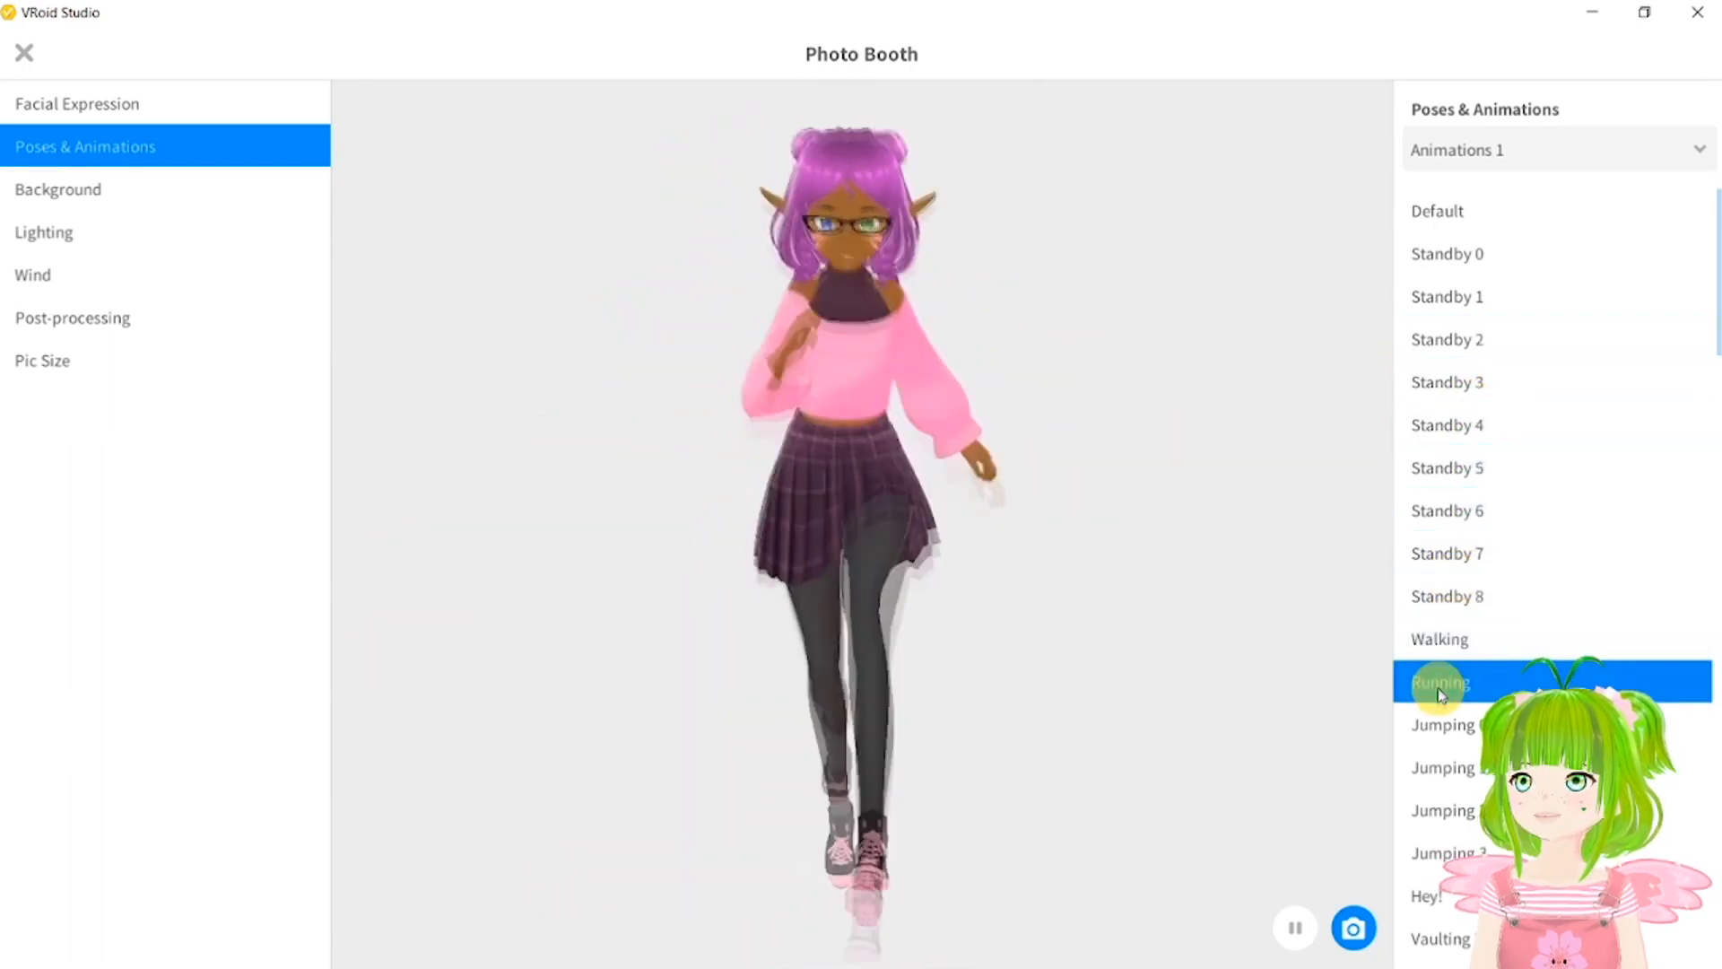
click(1436, 723)
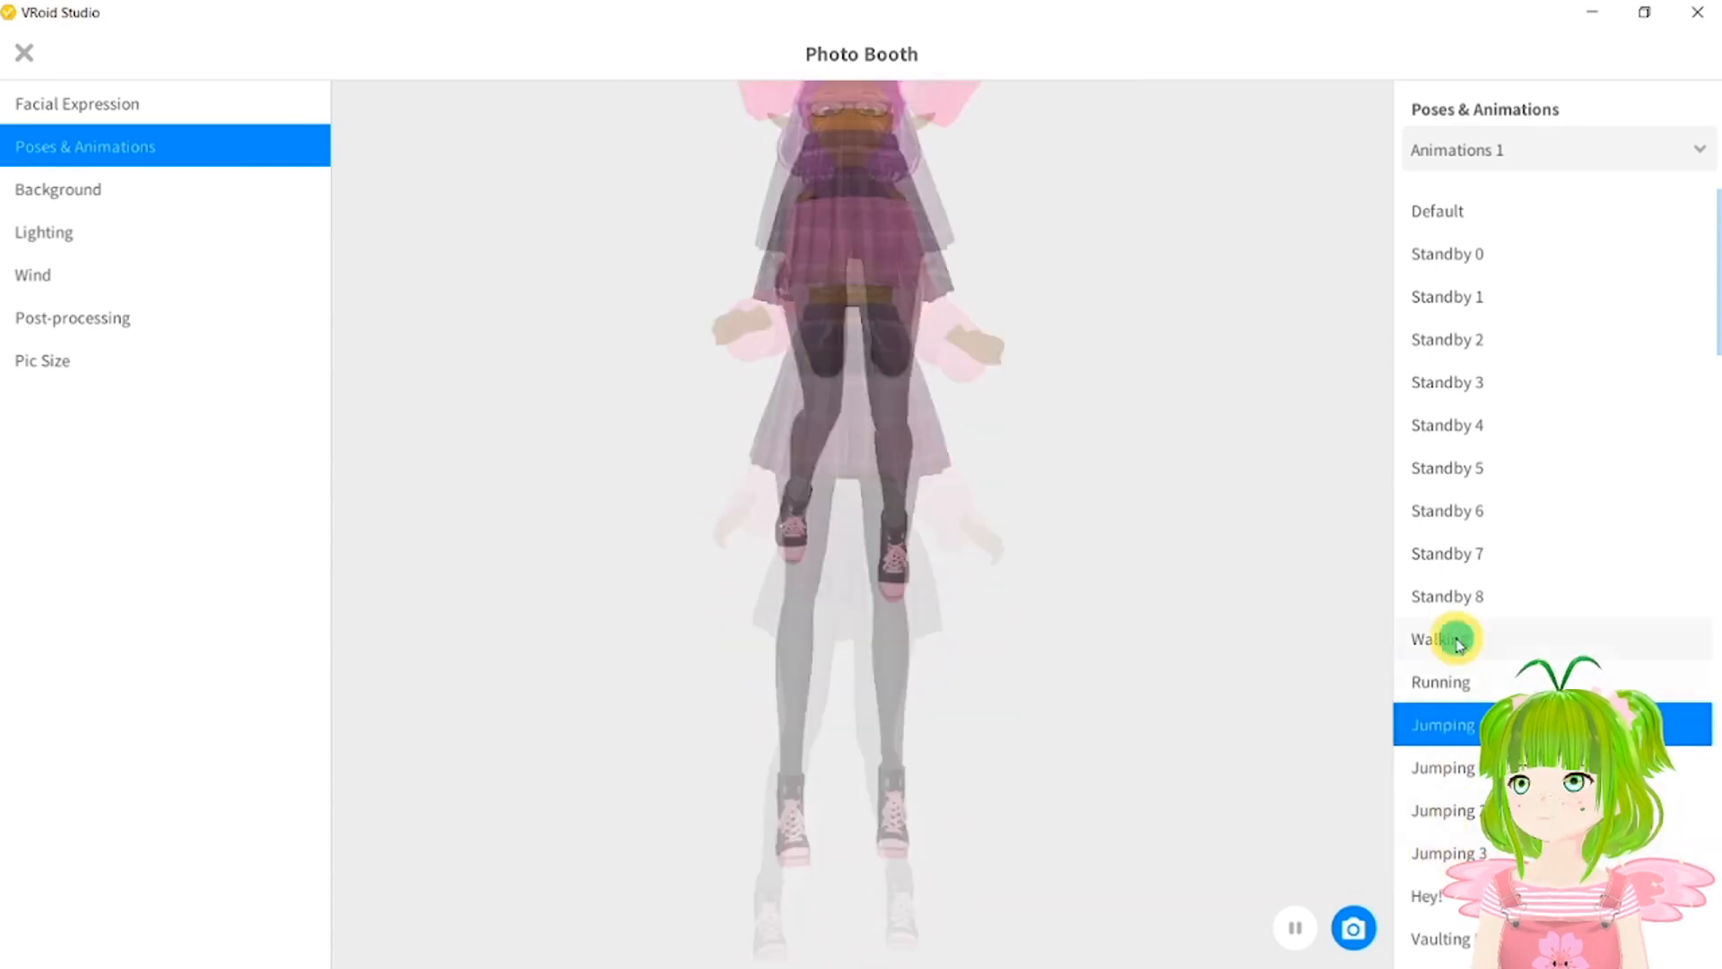
Play the Walking animation again, examine the avatar's face and hair movement up close, and close the Photo Booth.
click(1457, 641)
scroll(838, 484, up, 7)
middle_drag(840, 491, 868, 761)
scroll(868, 761, up, 3)
mouse_move(945, 723)
right_down()
mouse_move(831, 734)
mouse_move(796, 717)
mouse_move(942, 718)
right_up()
scroll(796, 716, down, 3)
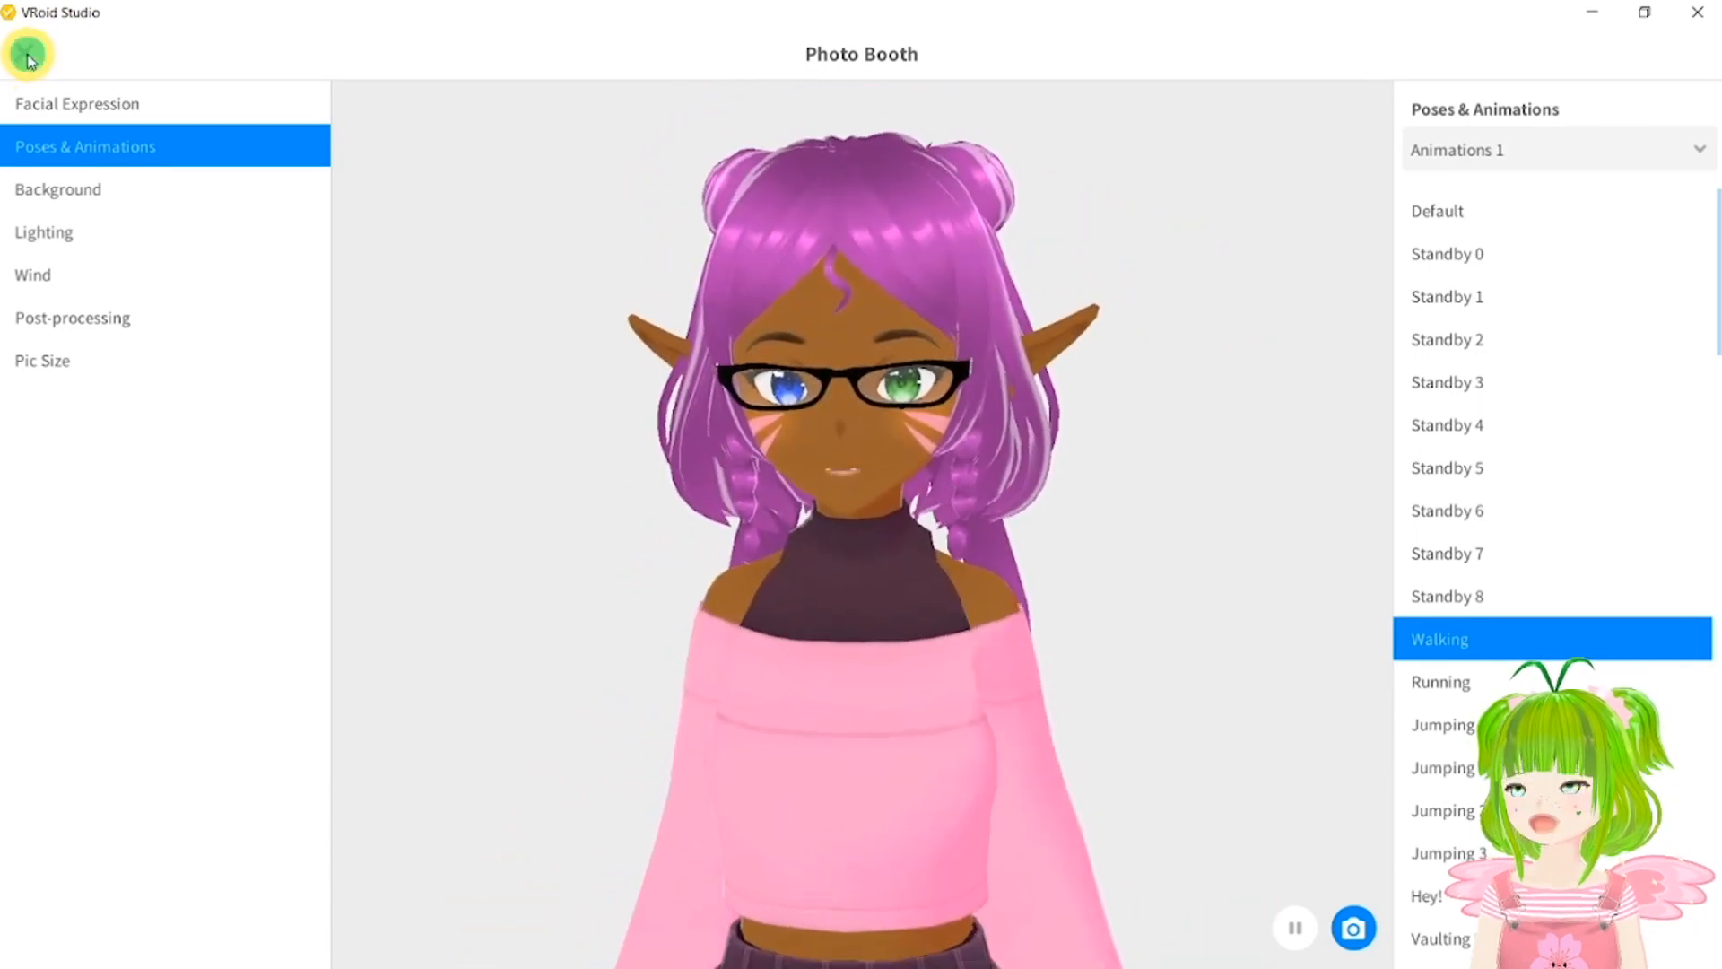
click(28, 56)
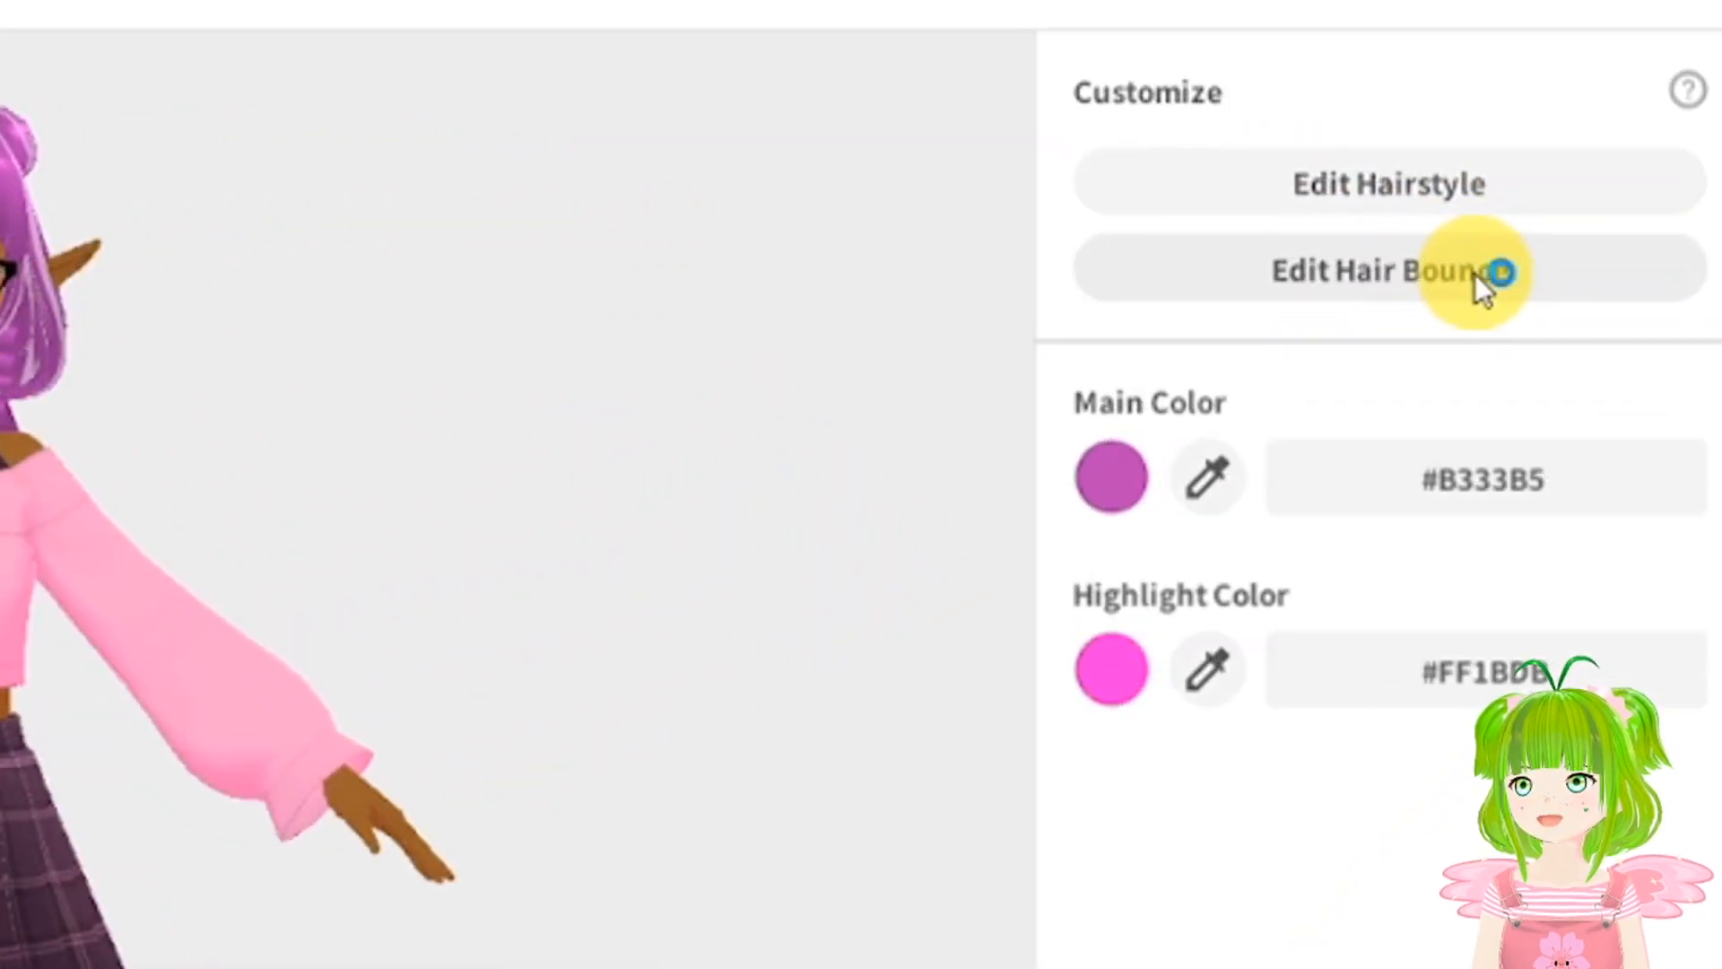
Open the hair bounce editor and create a bone group for Hair 15 of the front hair's Freehand Group 4.
click(1475, 273)
right_drag(655, 554, 1307, 550)
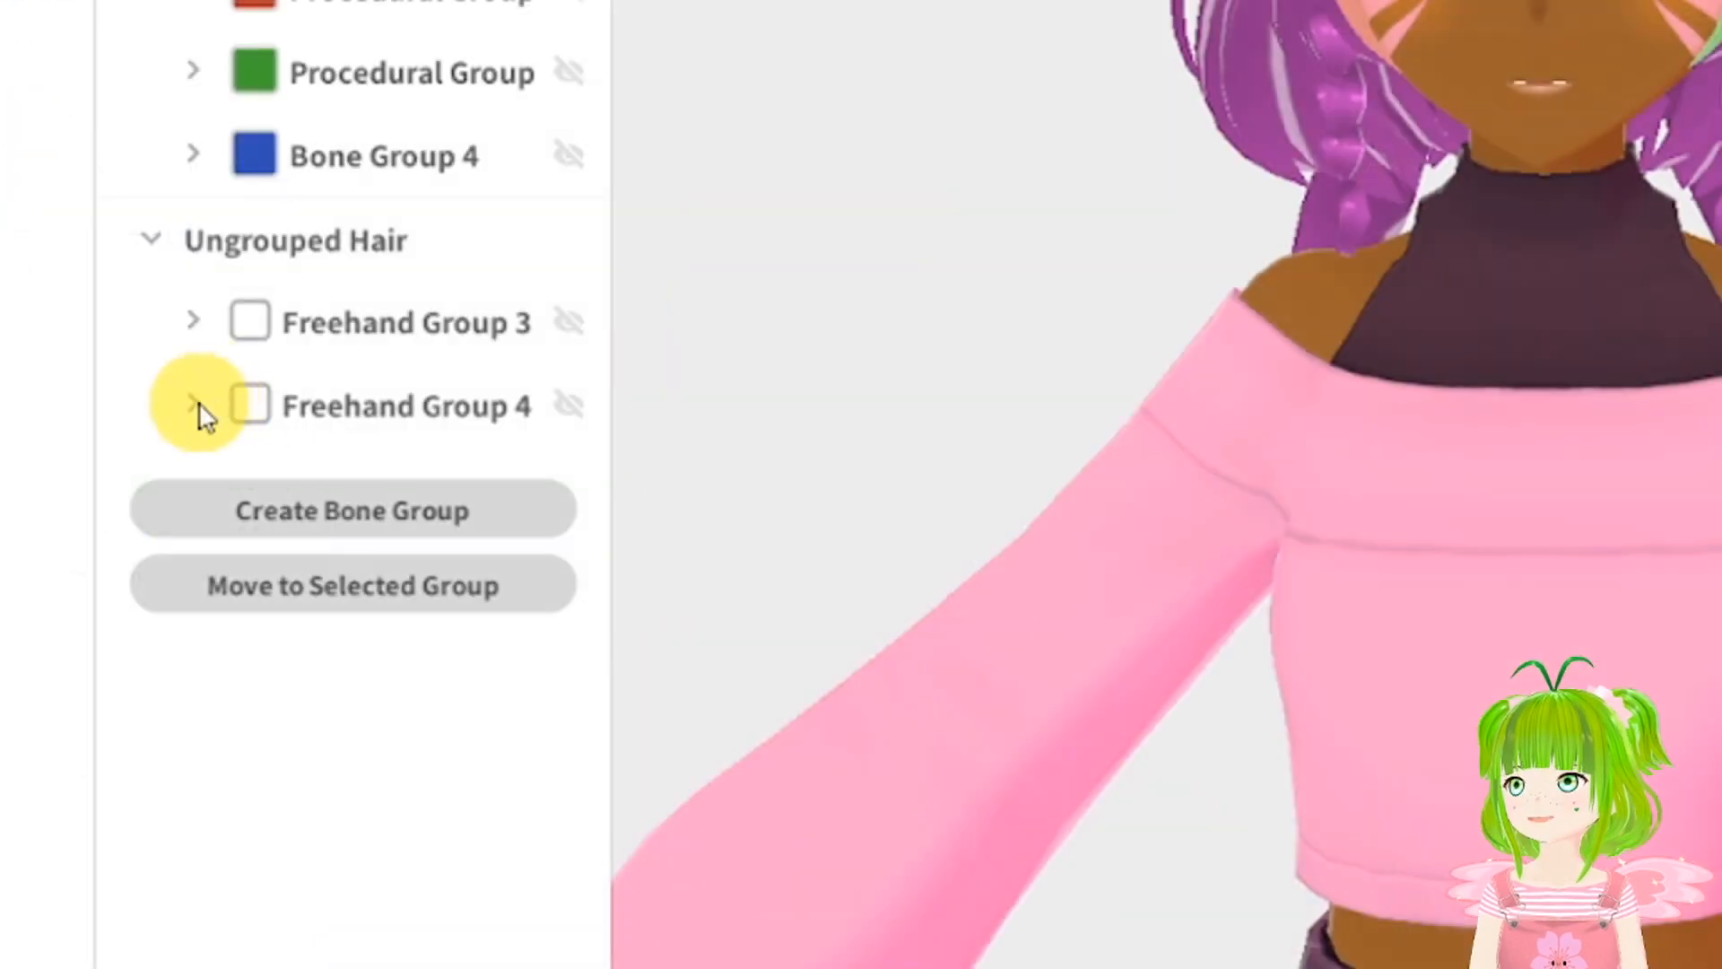
click(194, 406)
click(301, 656)
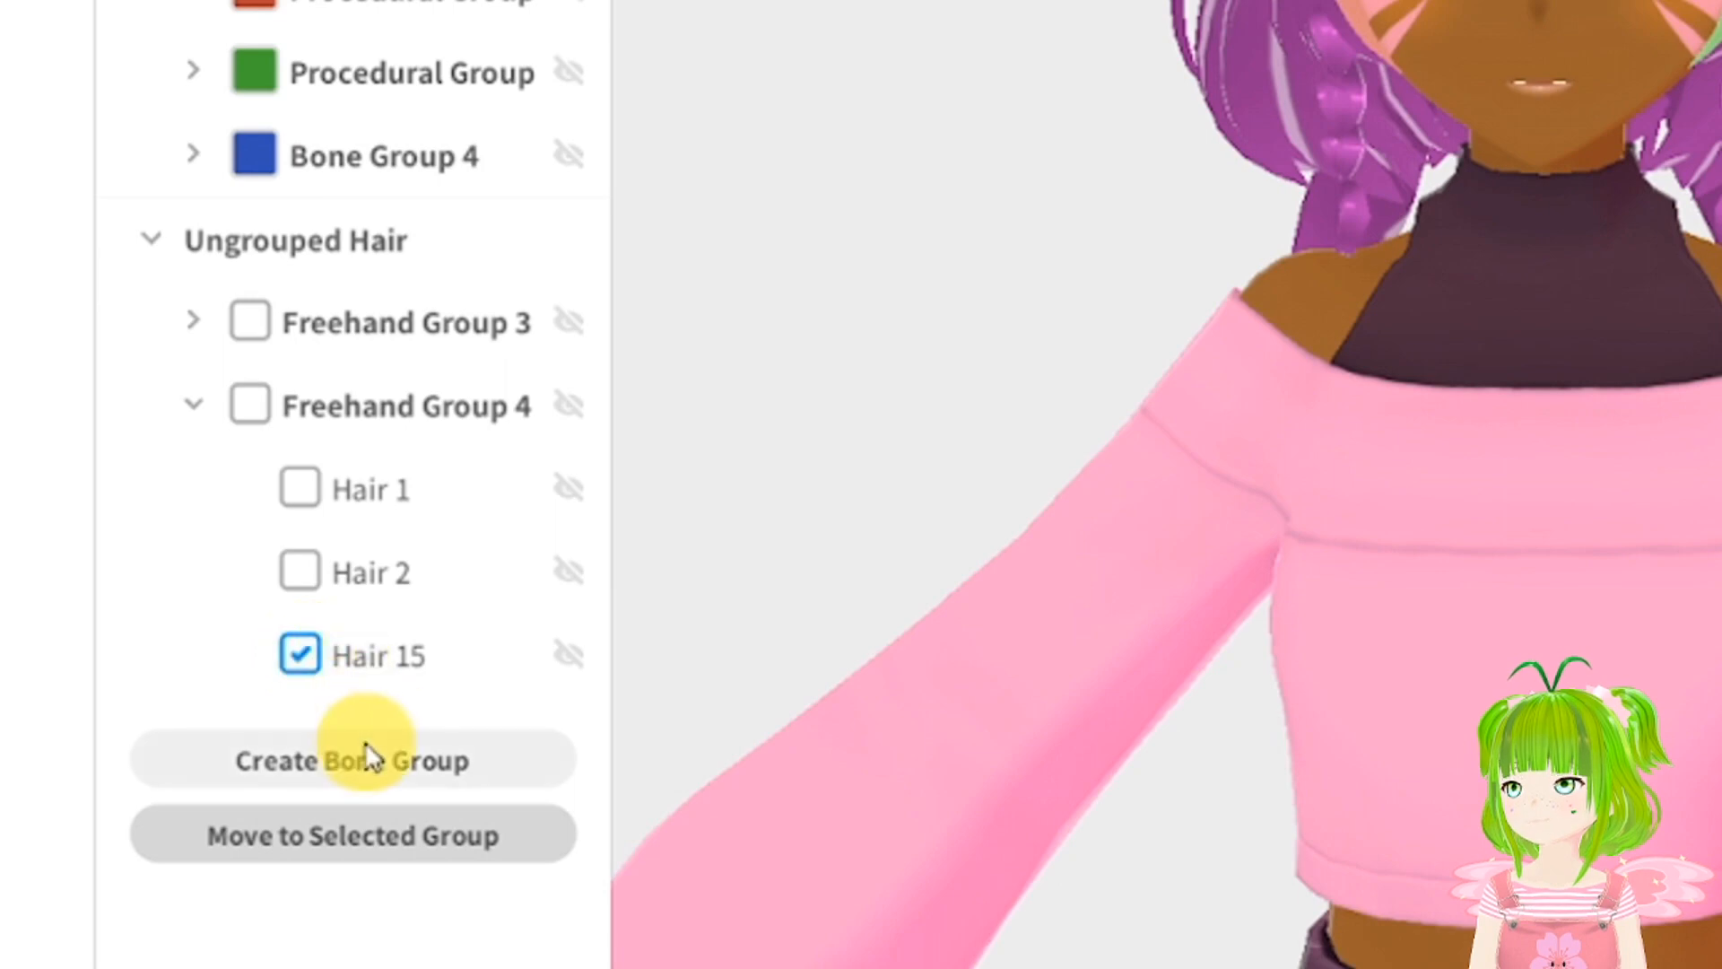
click(363, 764)
Give the forehead curl's bone group 2 bones, a fixed point of 0.279, stiffness of 0.193 and gravity of 0.027.
click(344, 238)
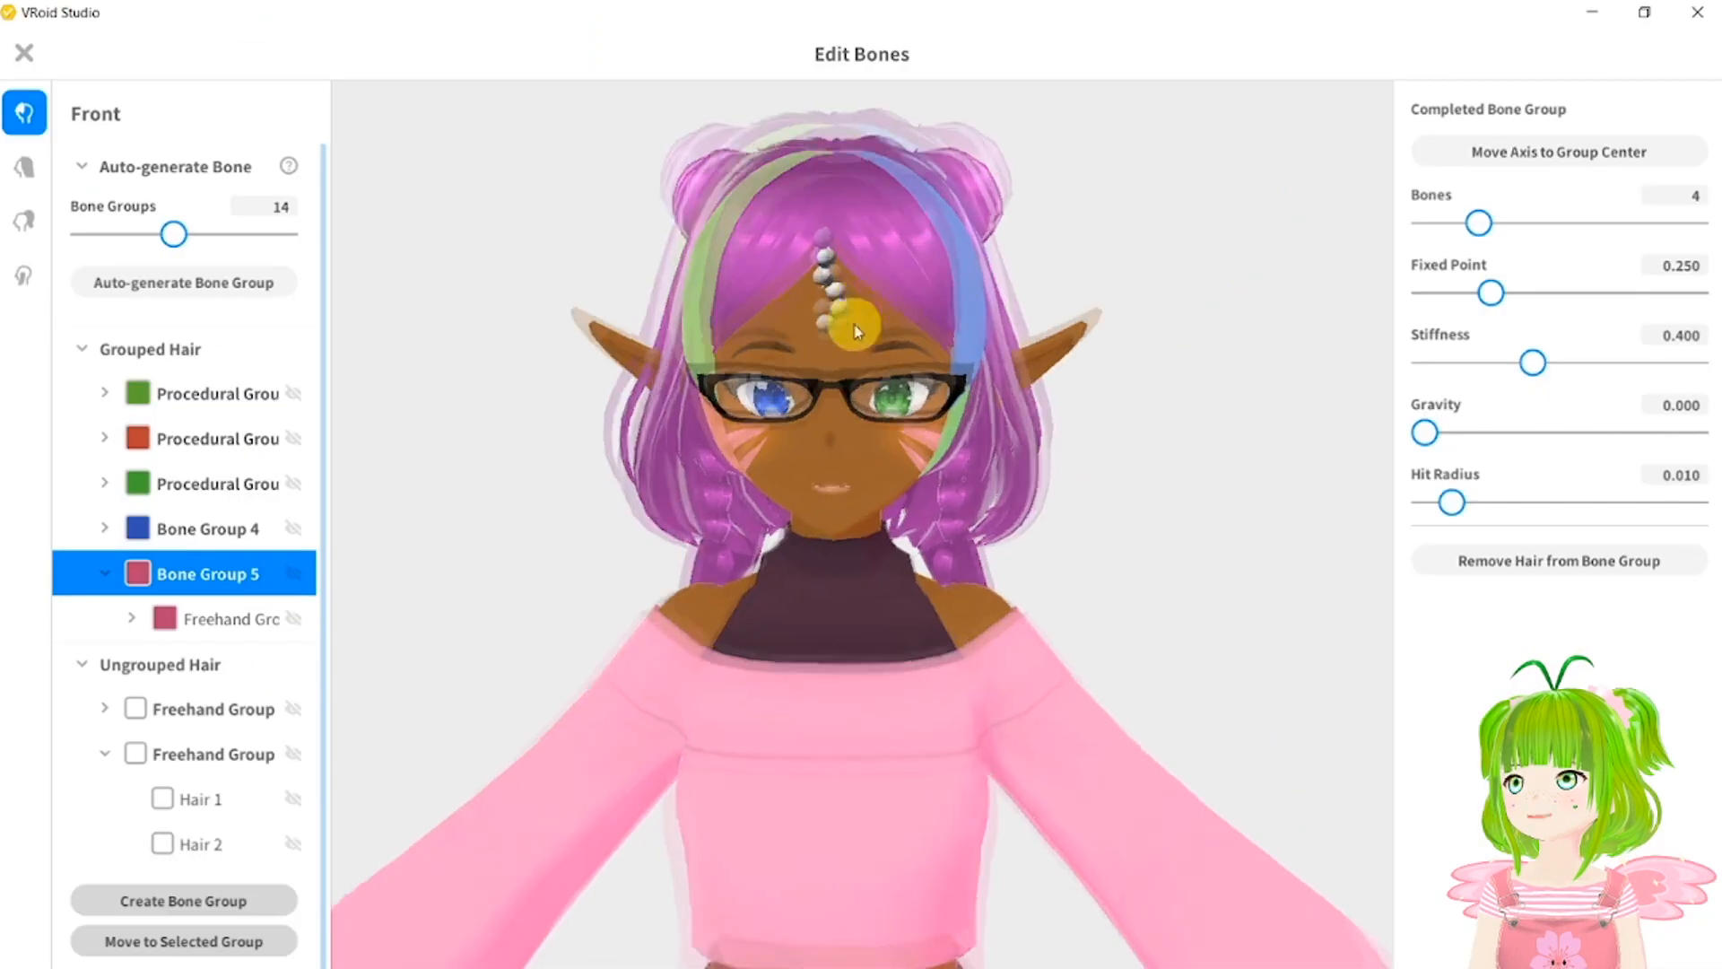
scroll(853, 333, up, 5)
middle_drag(854, 335, 858, 392)
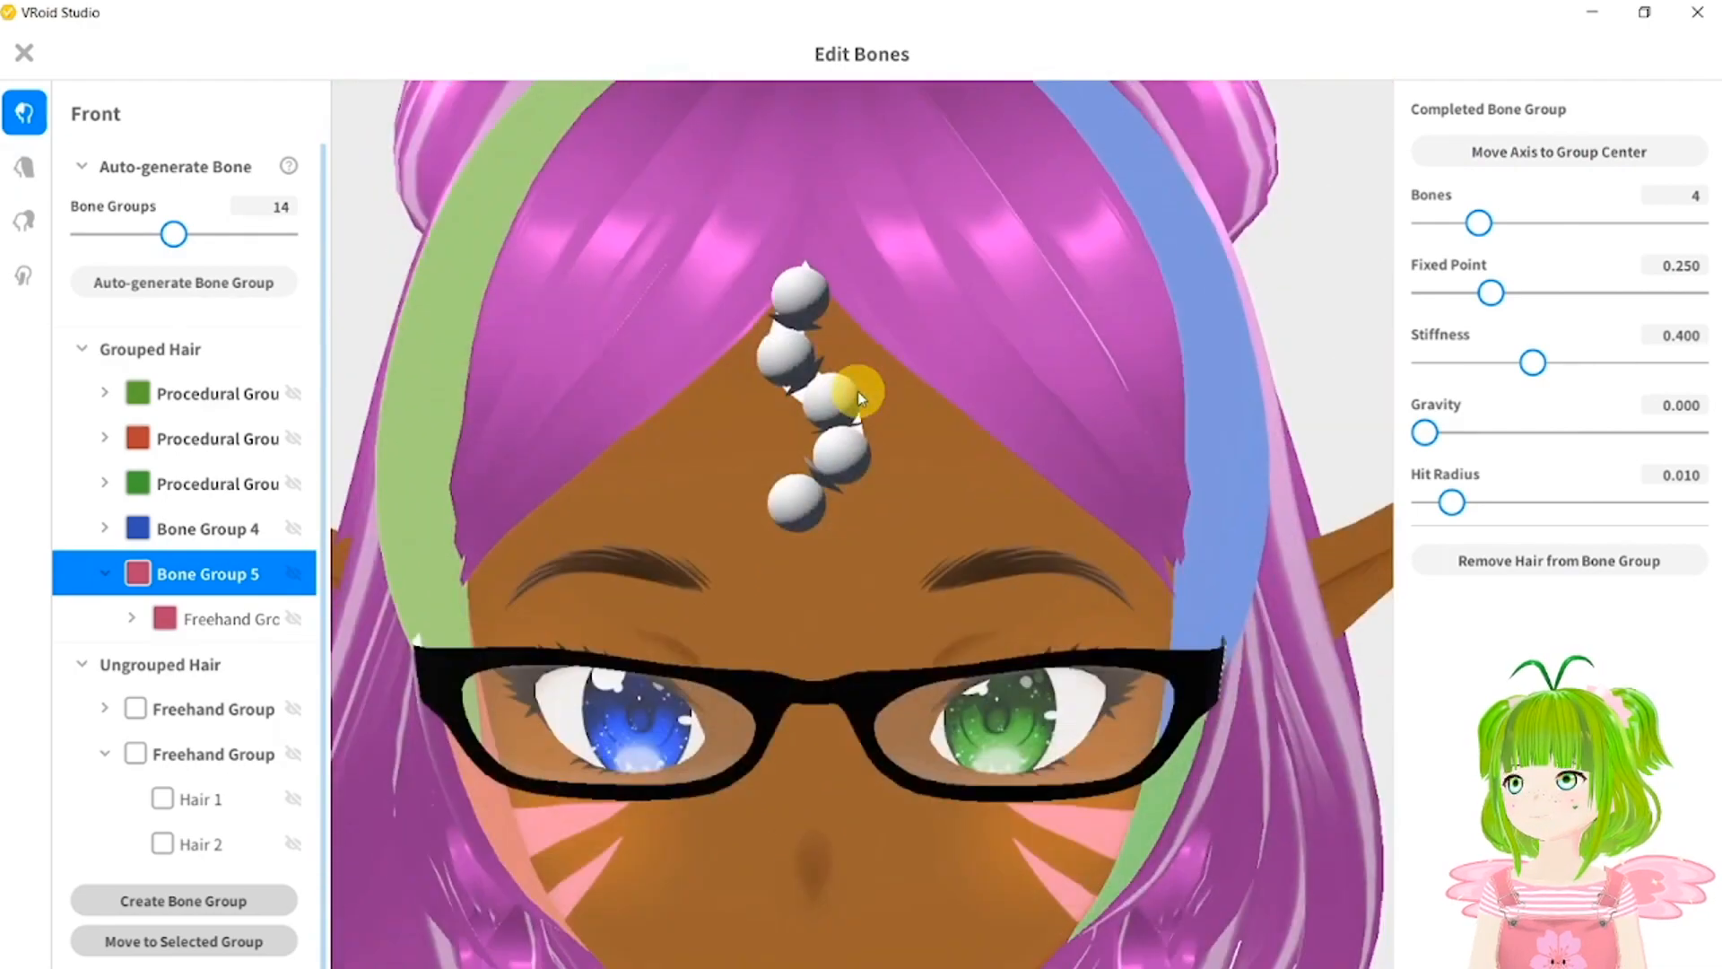
drag(1482, 222, 1451, 224)
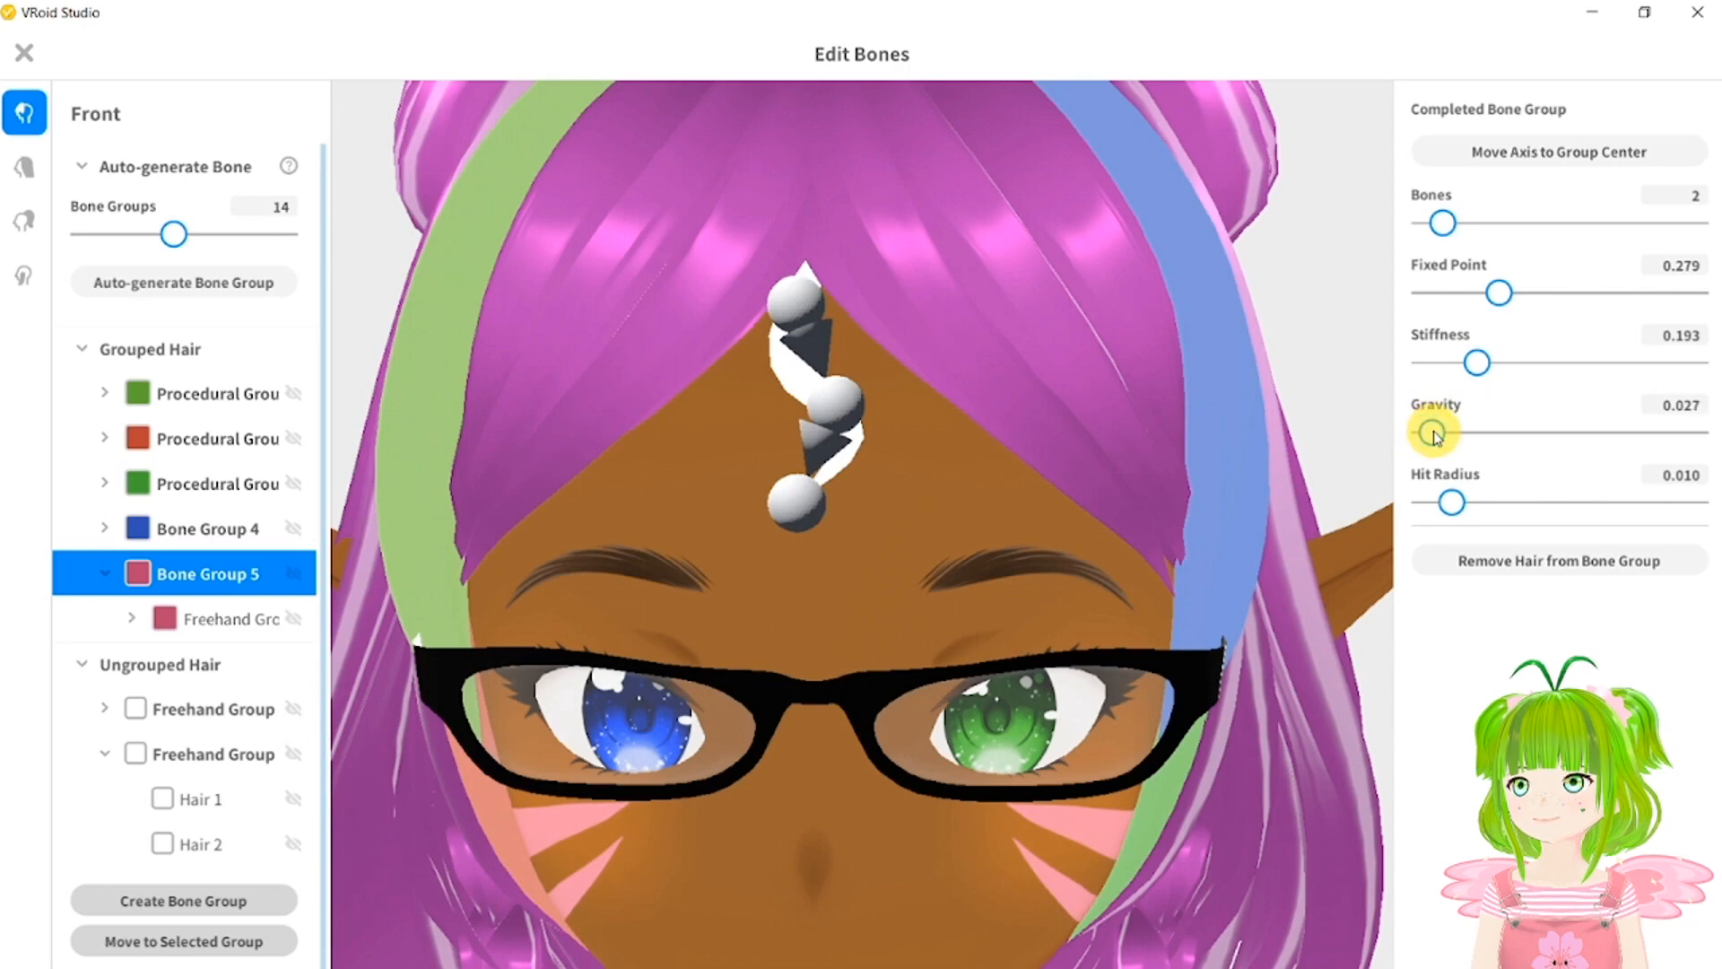
Create separate bone groups for Hair 46 and Hair 47 of the back hair's ungrouped freehand group.
click(26, 171)
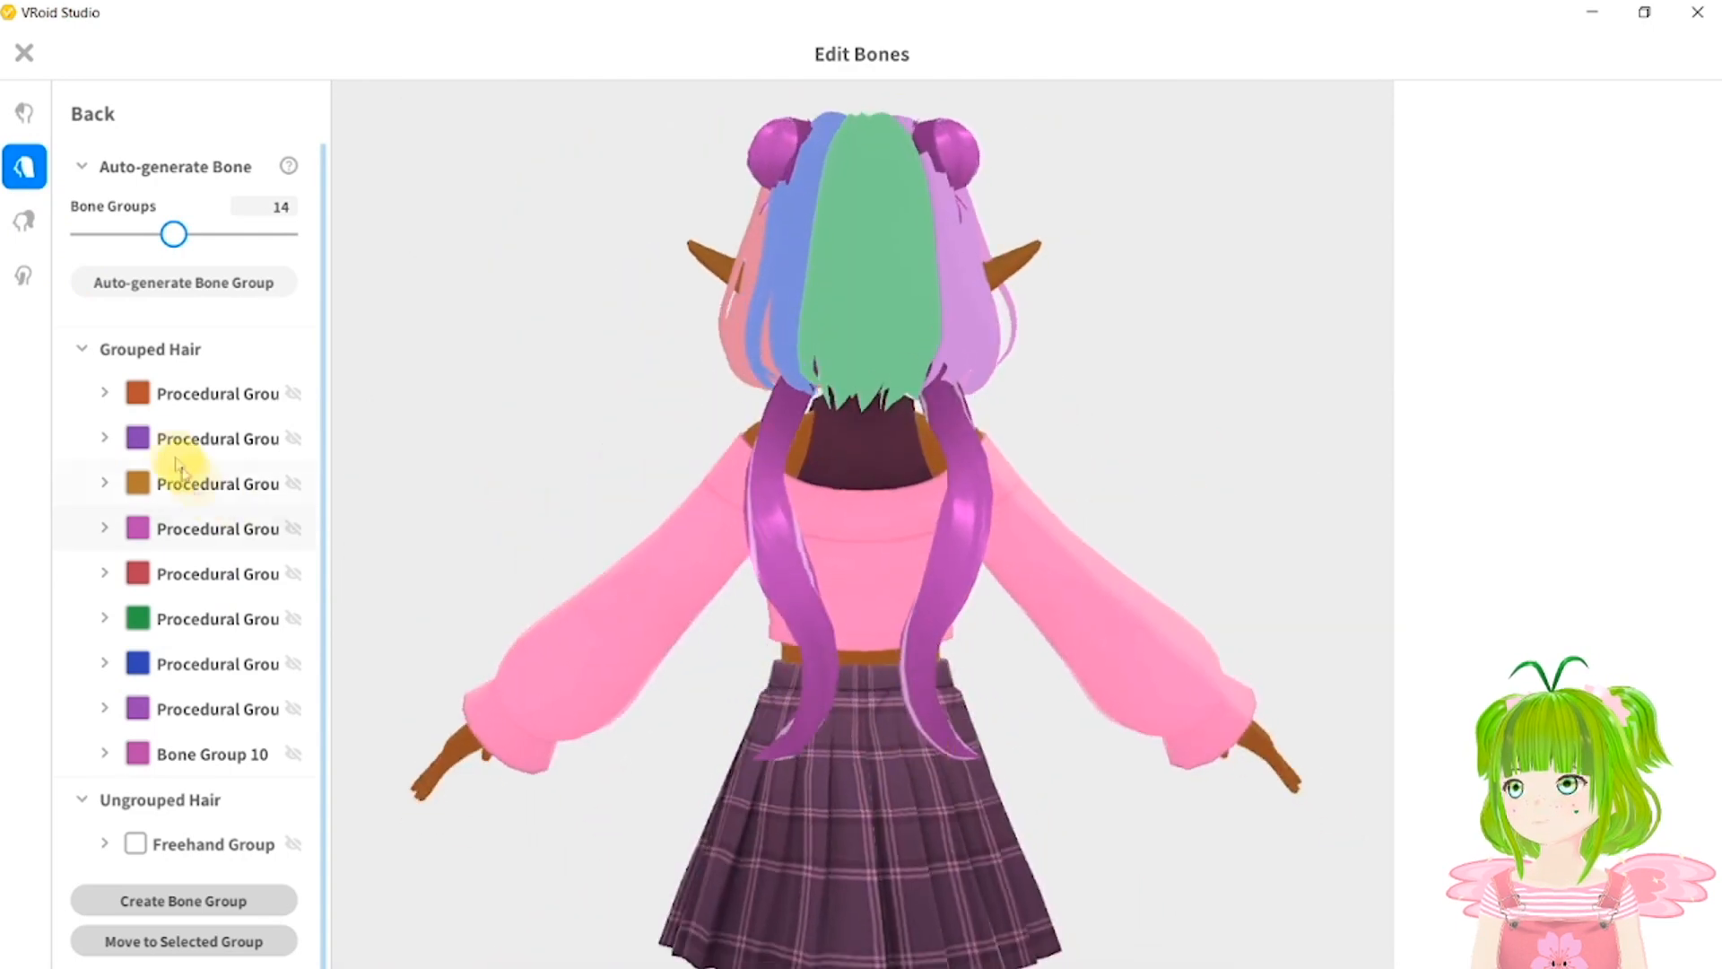
click(113, 854)
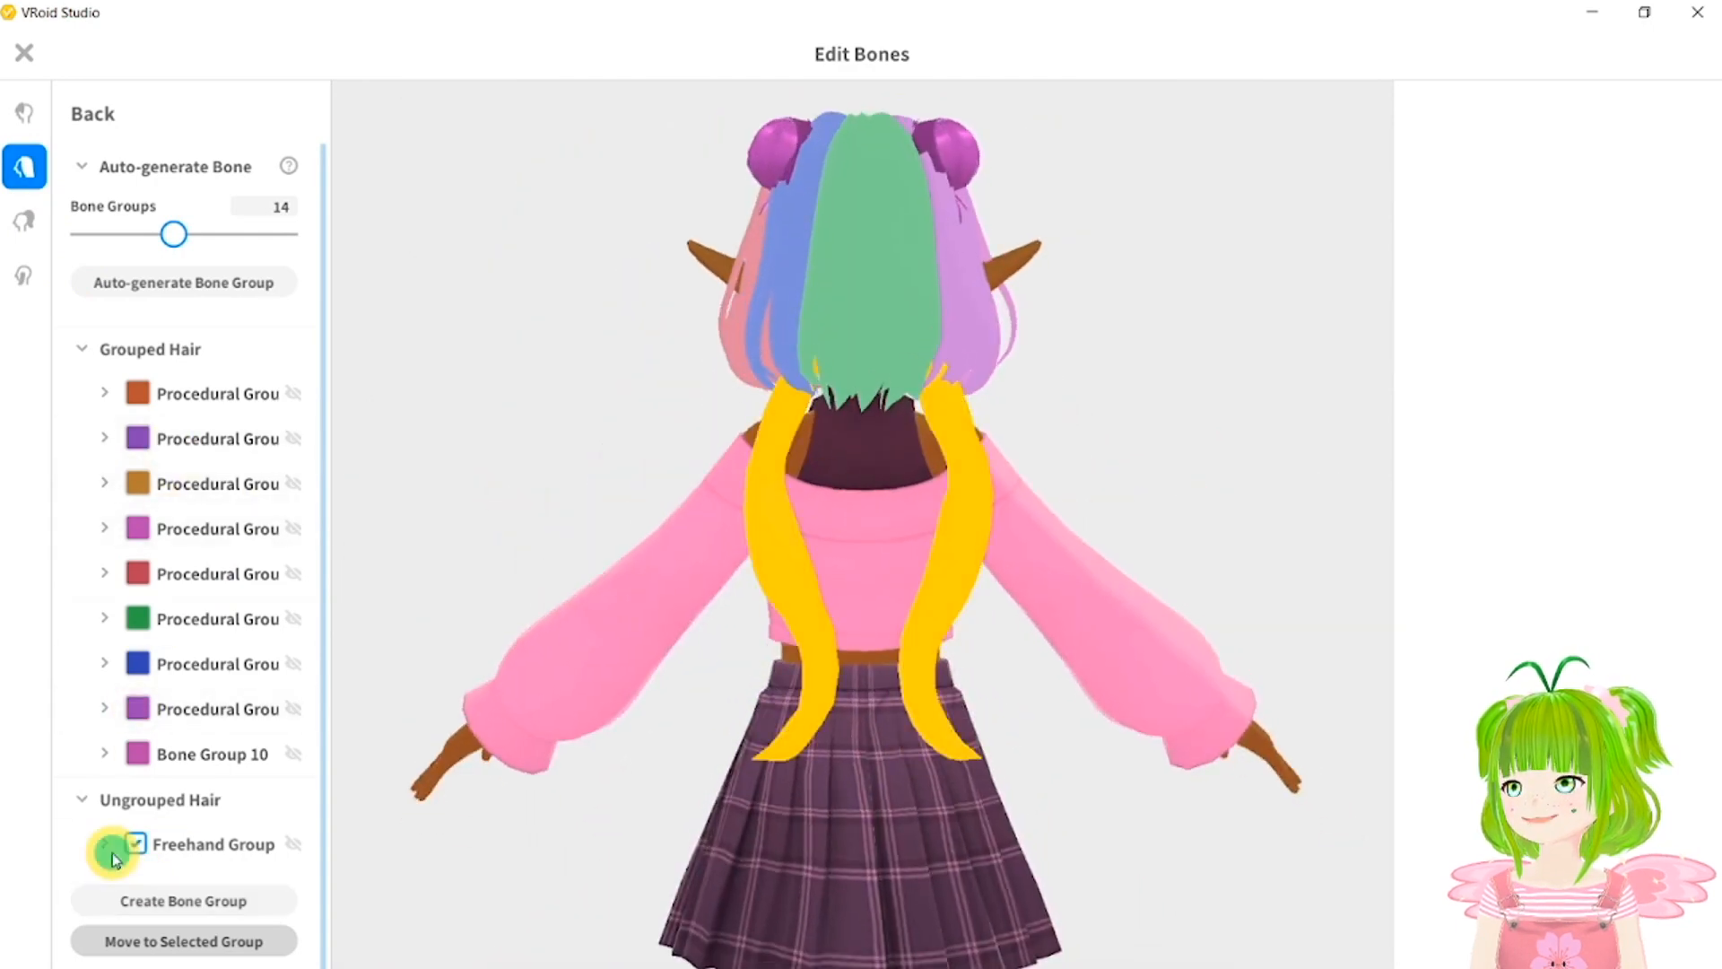
click(135, 844)
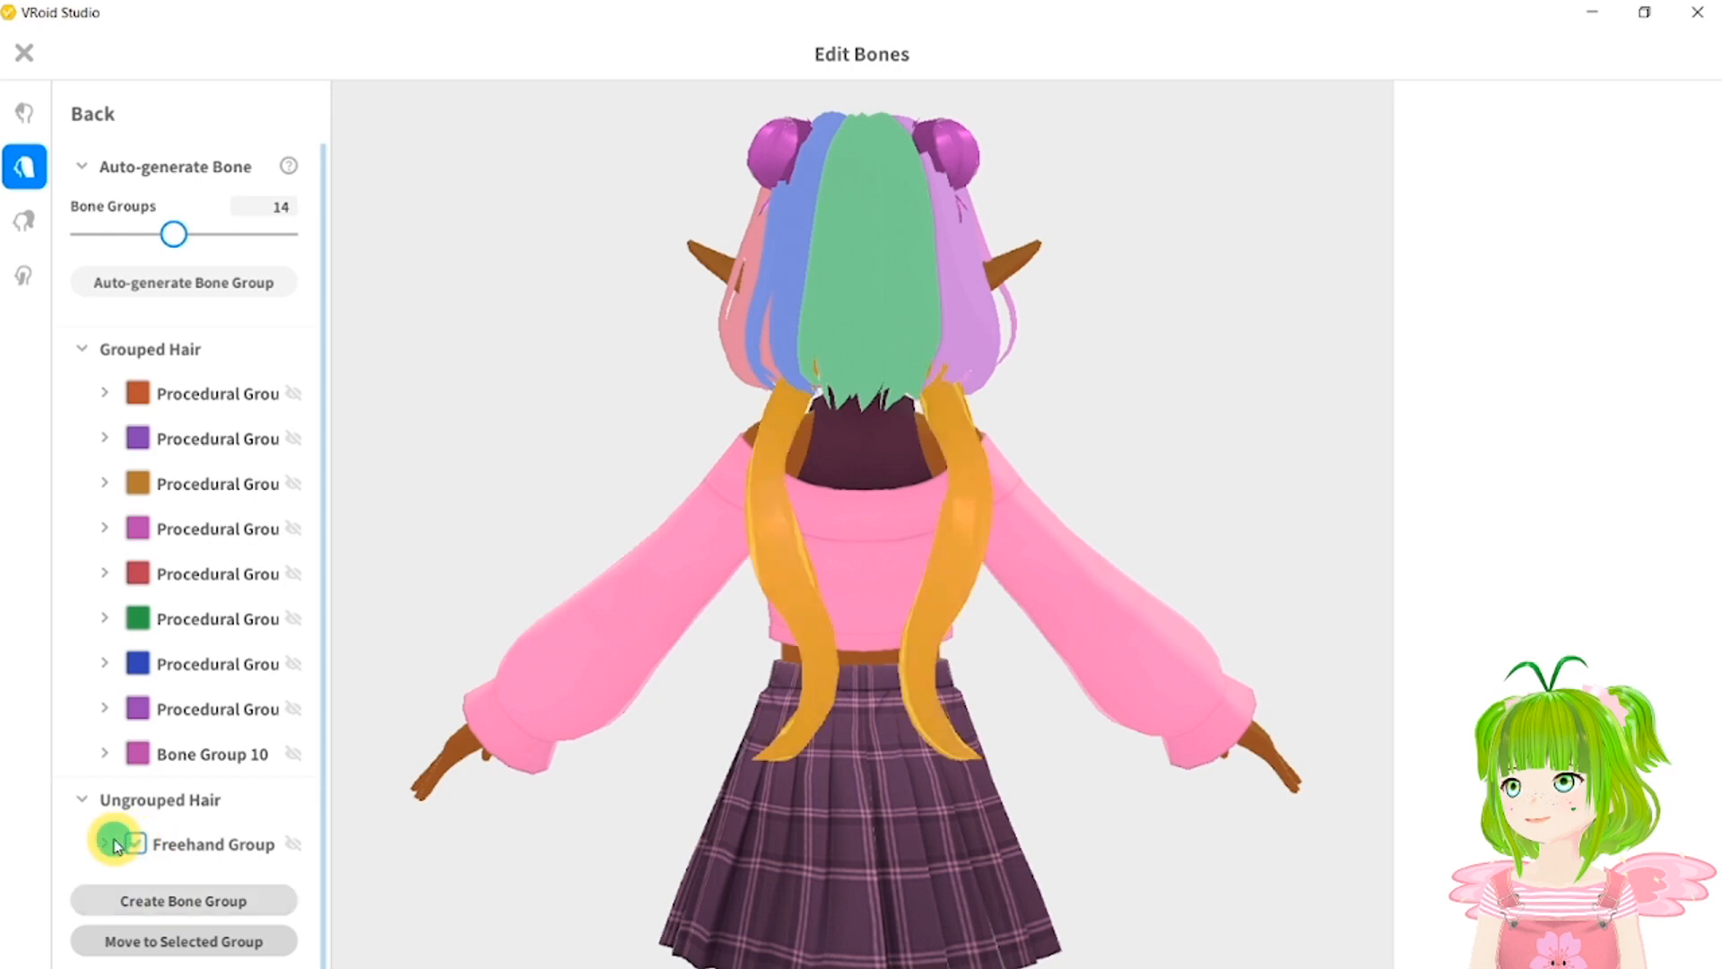
click(105, 841)
scroll(134, 825, down, 1)
click(163, 799)
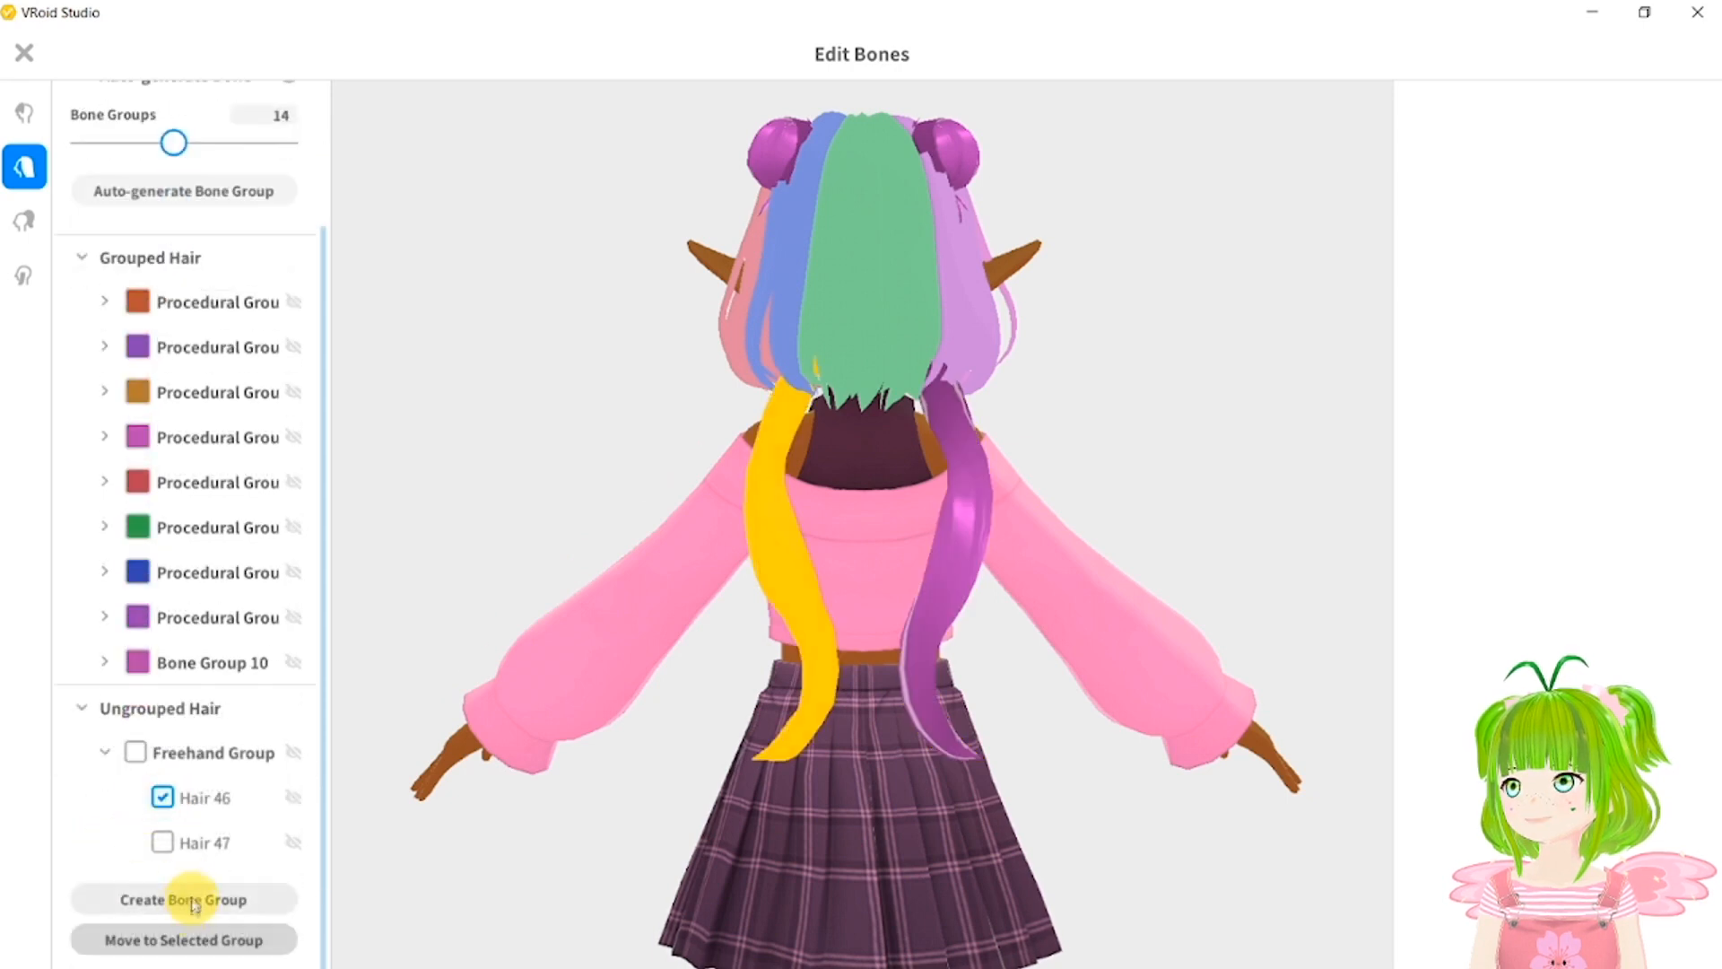
click(164, 843)
click(173, 897)
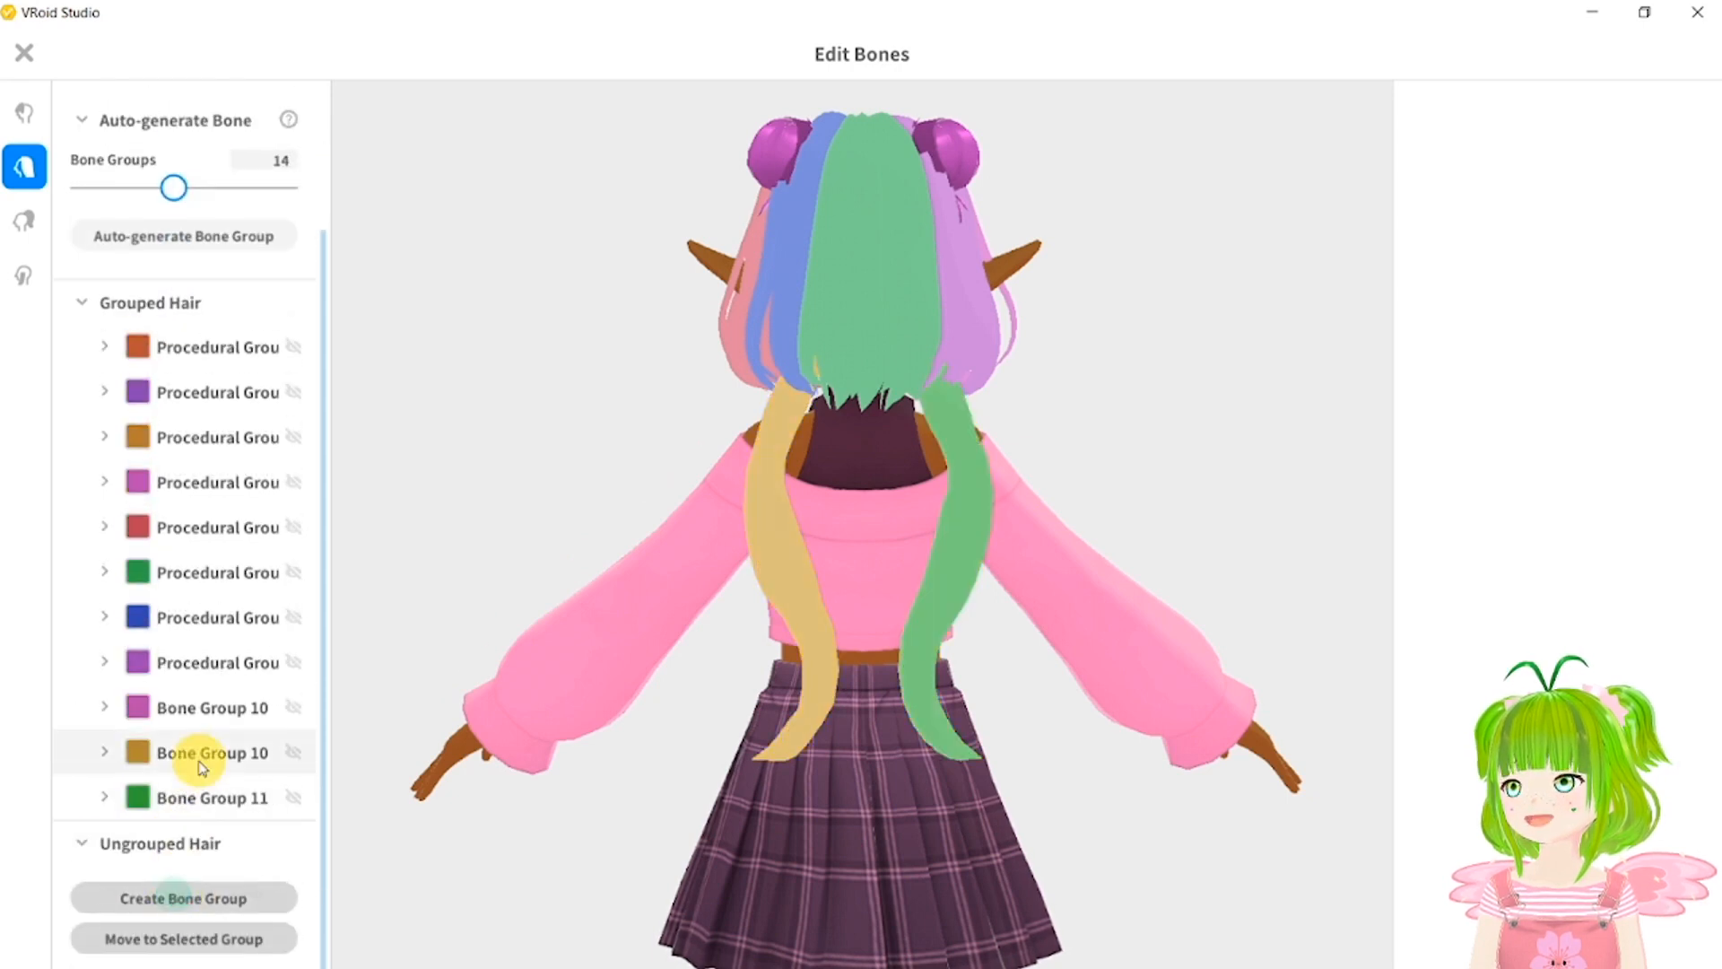
Give both long back strands 7 bones, with fixed points 0.119 and 0.159, stiffness 0.250 and 0.257, and gravity 0.037 and 0.020.
click(202, 756)
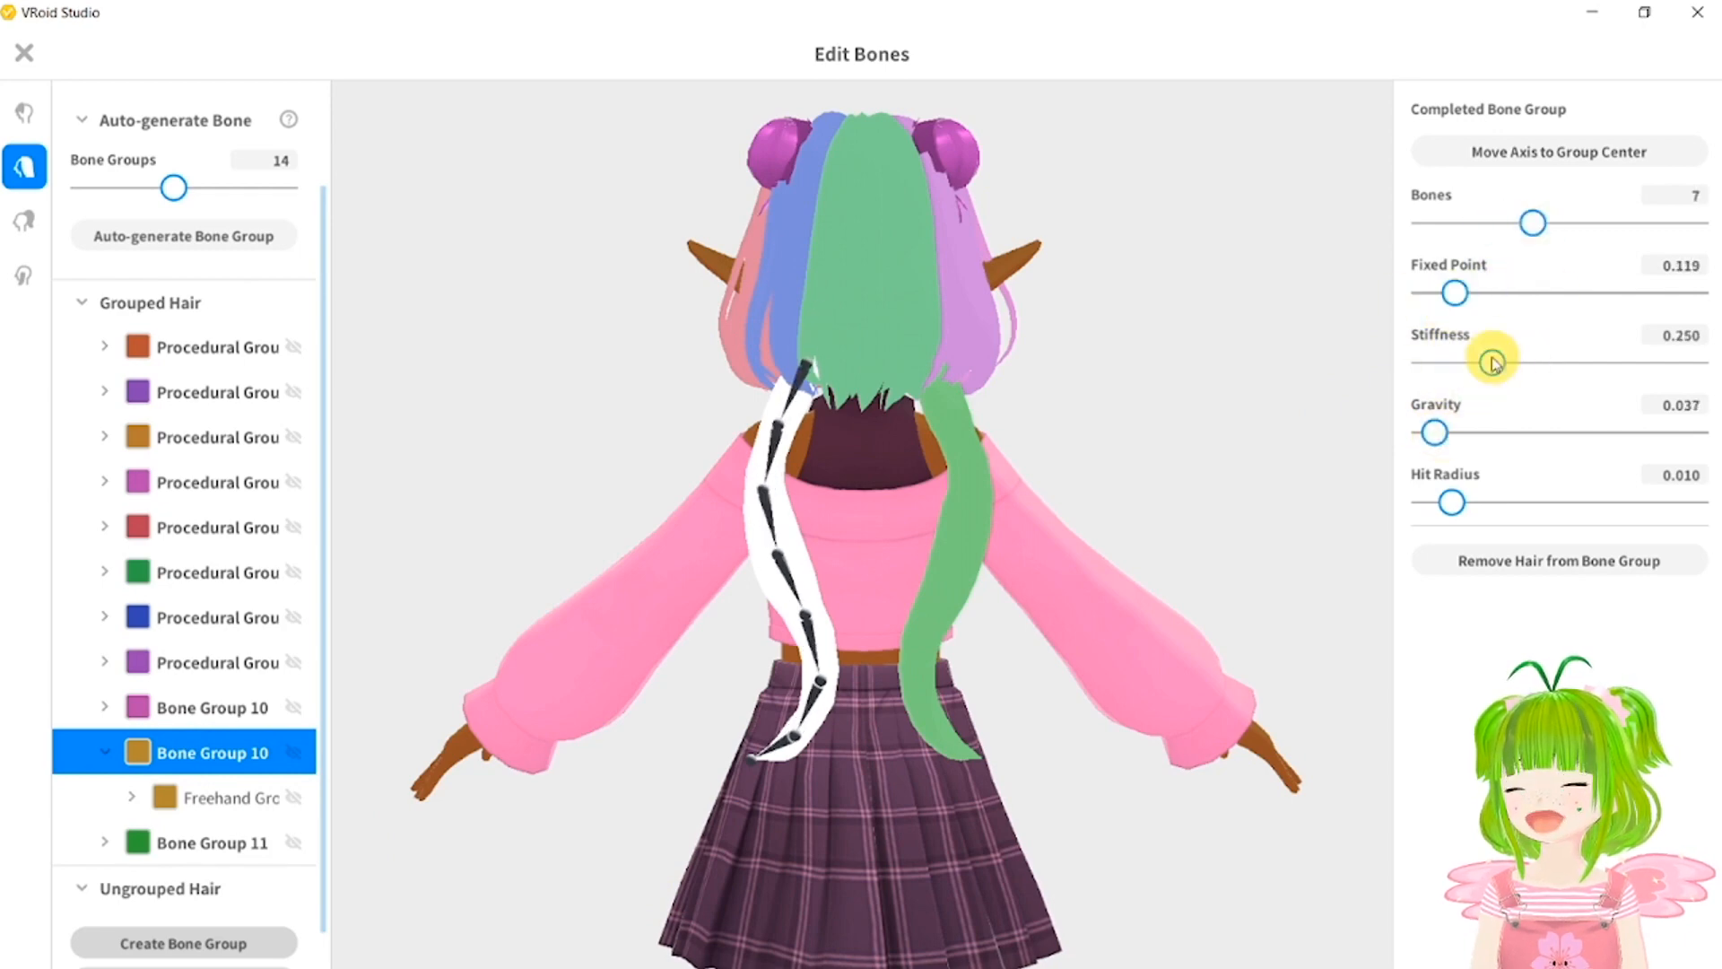
click(212, 842)
click(1480, 223)
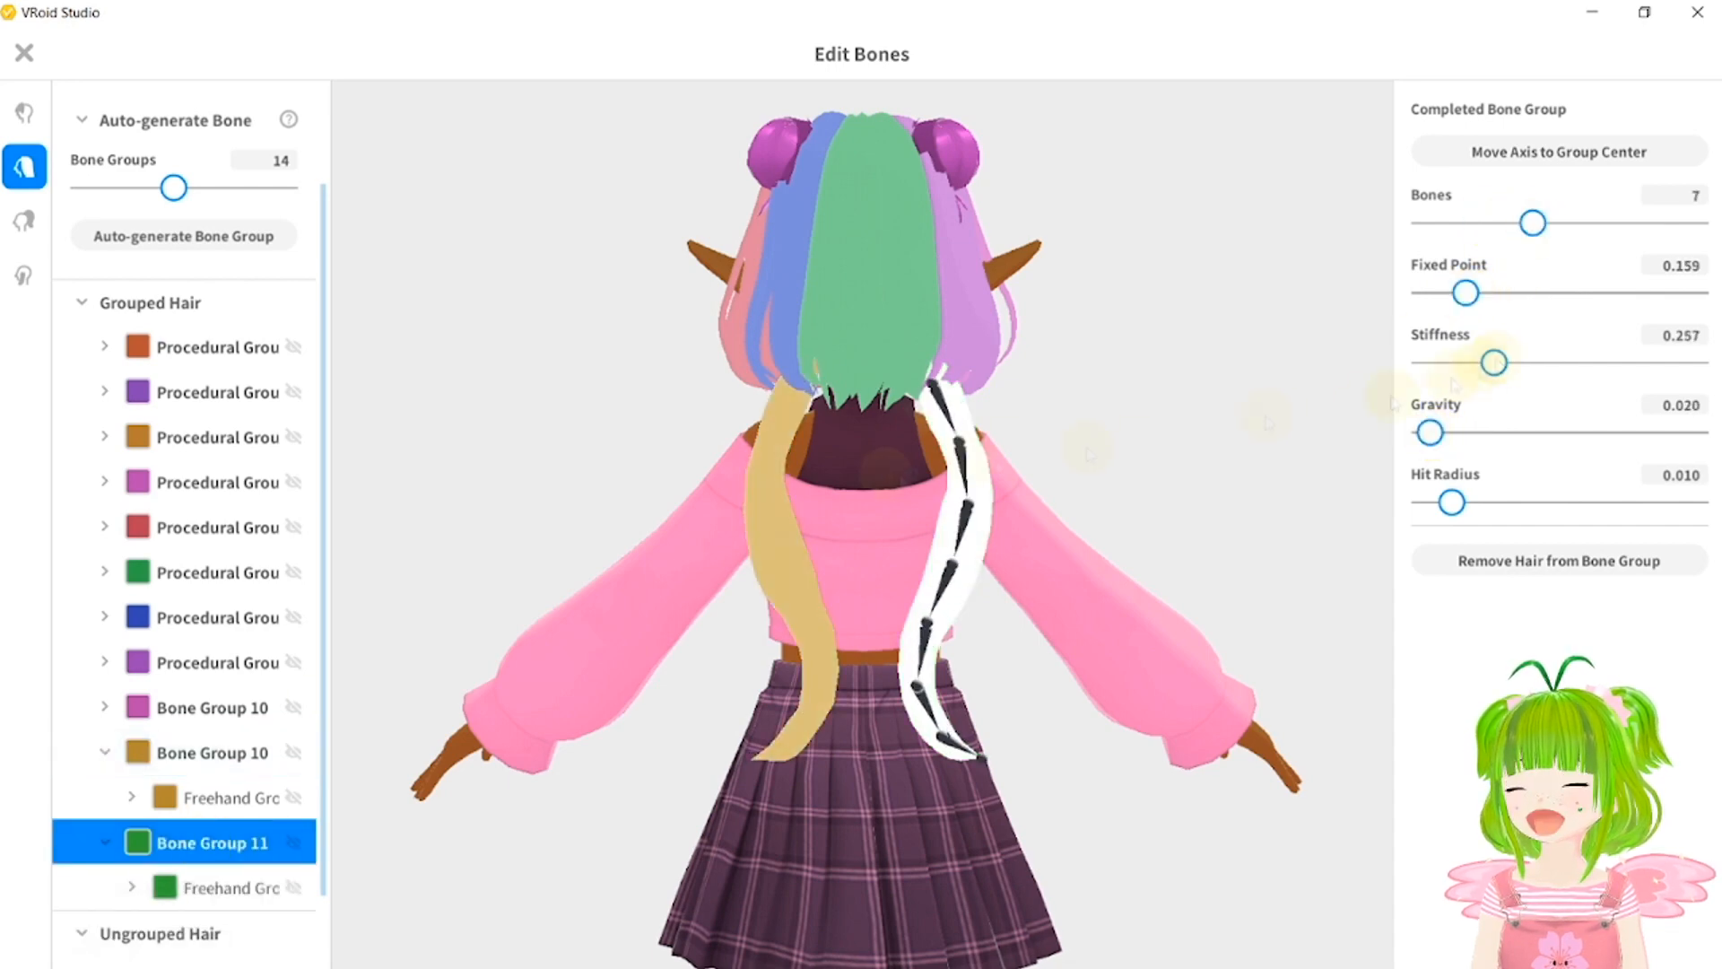
Close the bounce editor and overwrite the existing front and back hair items with the changes.
click(24, 54)
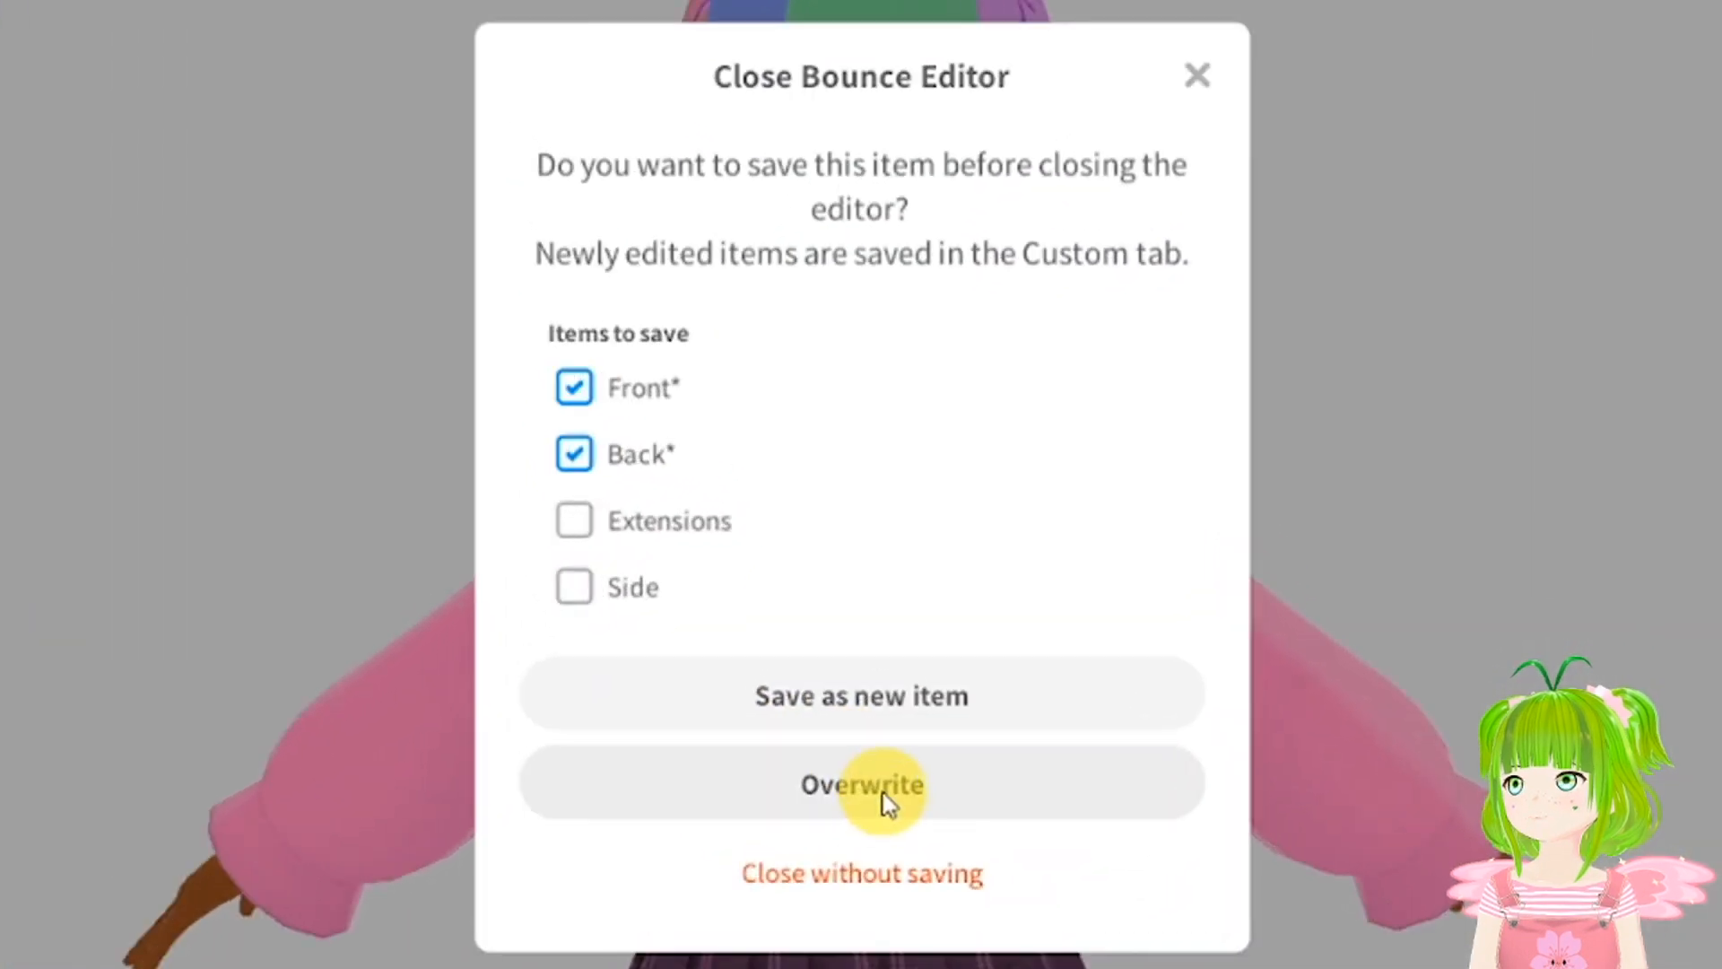
click(875, 689)
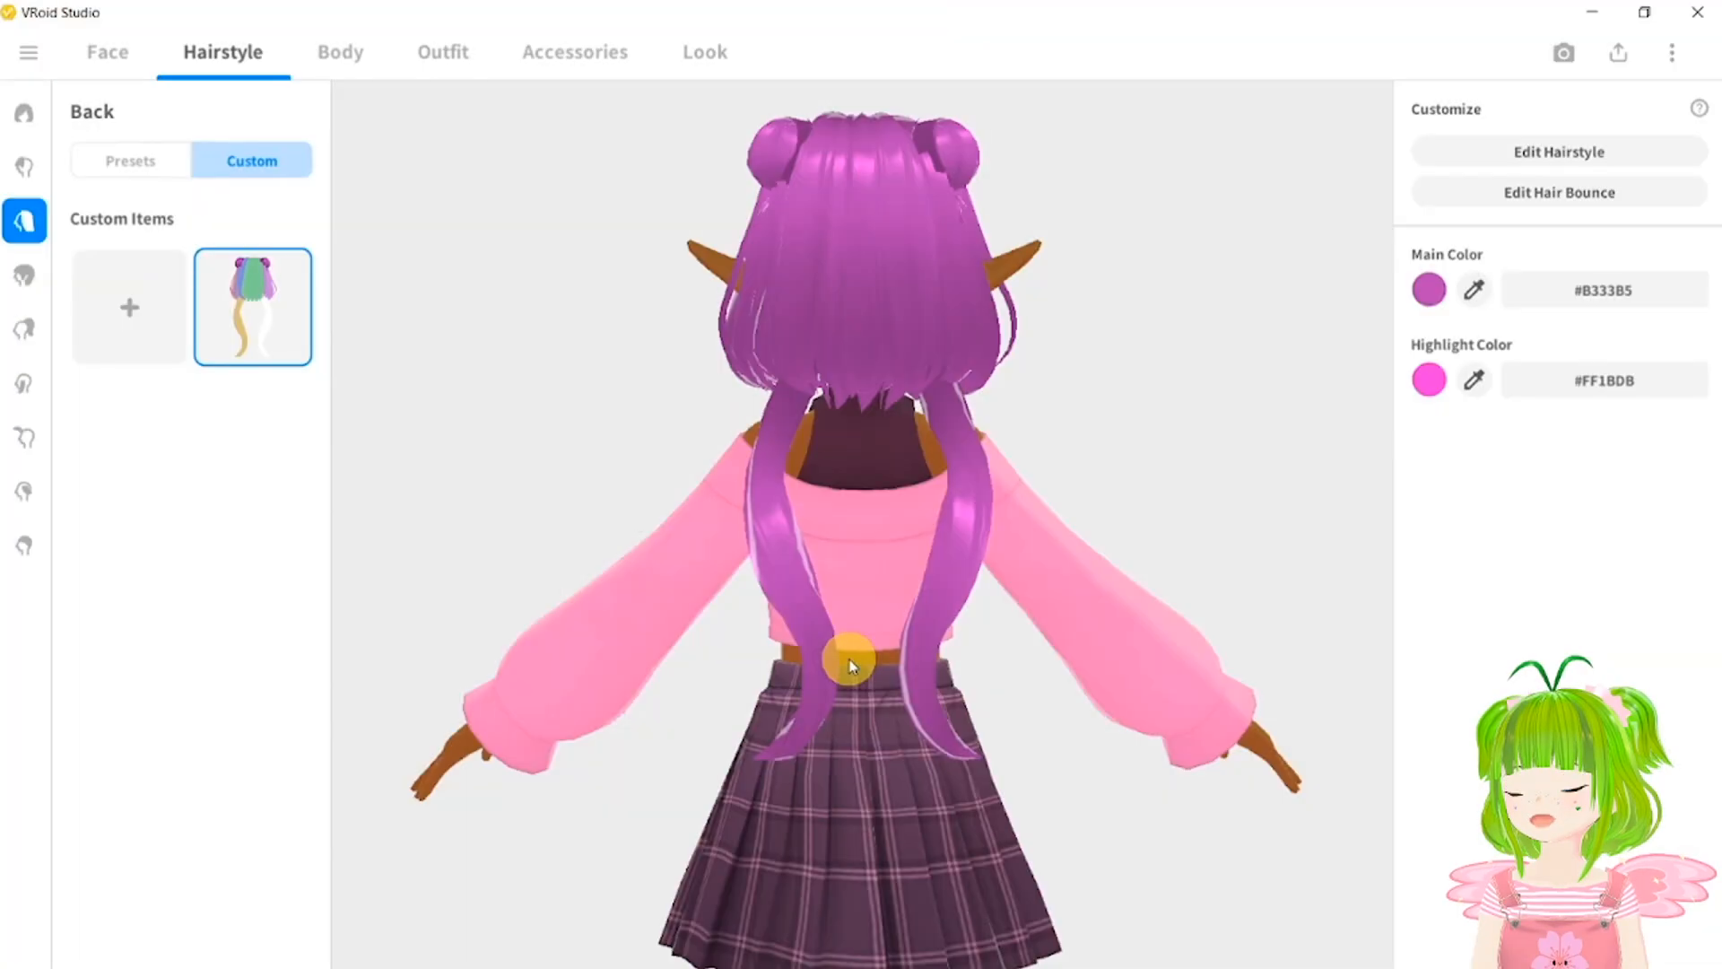
Preview the Walking animation in Photo Booth, checking the hair's movement up close in front and from behind.
click(1568, 61)
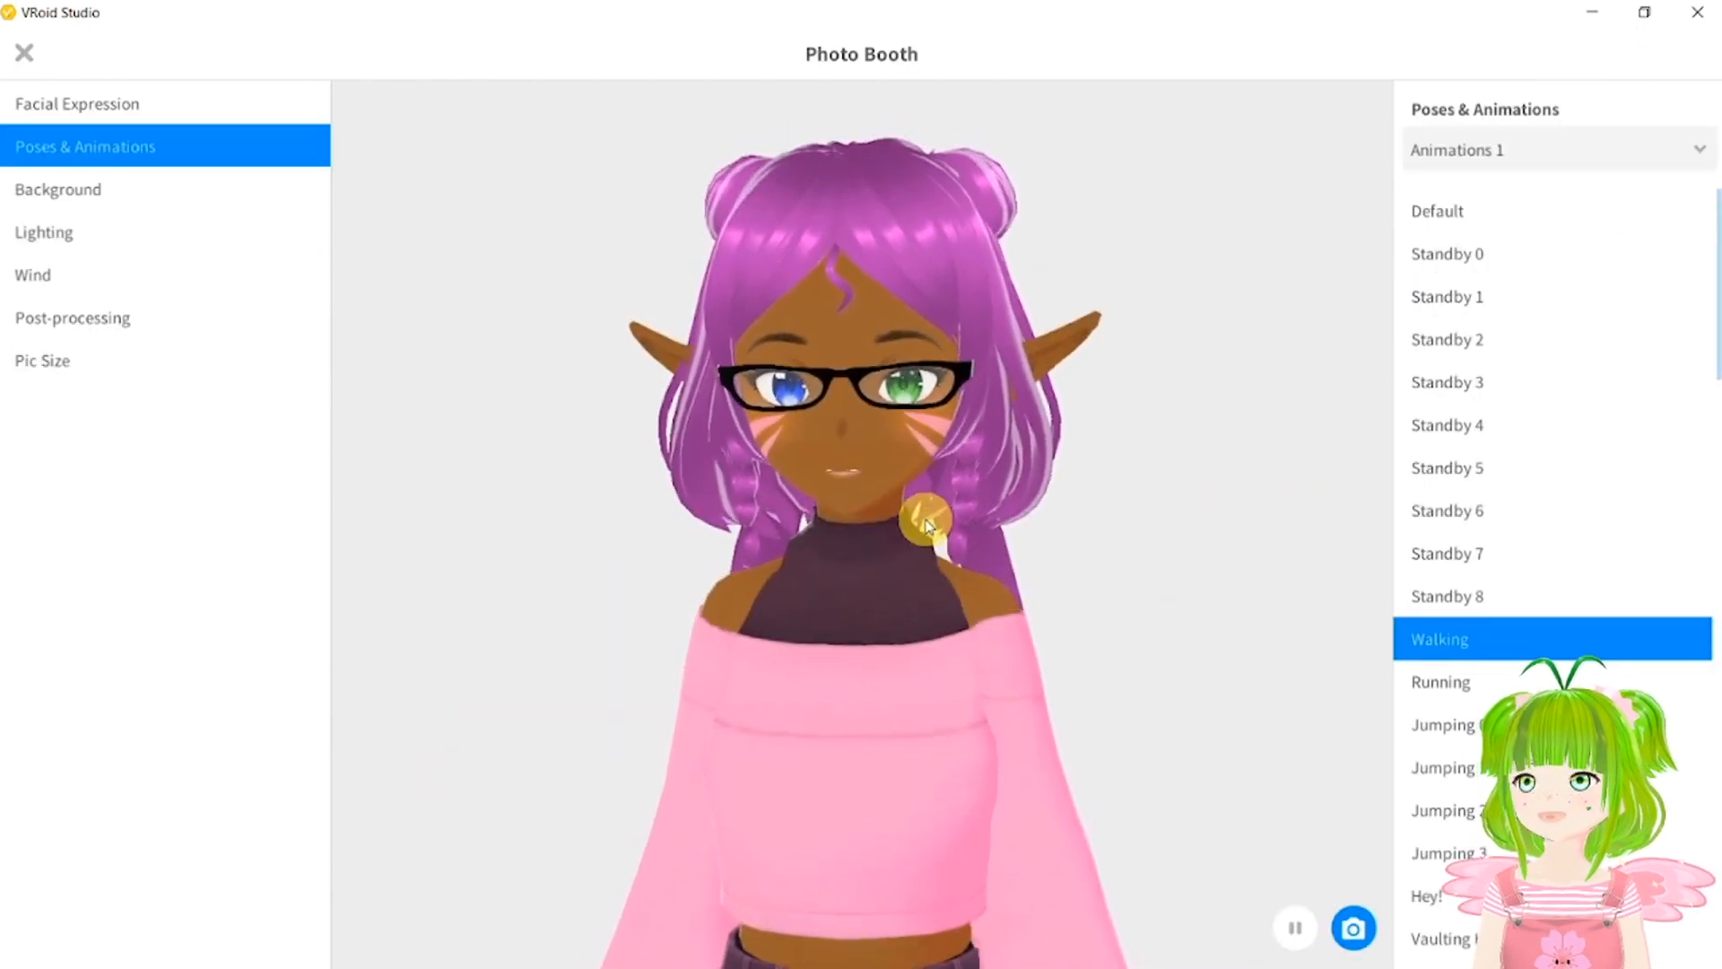
scroll(928, 579, up, 5)
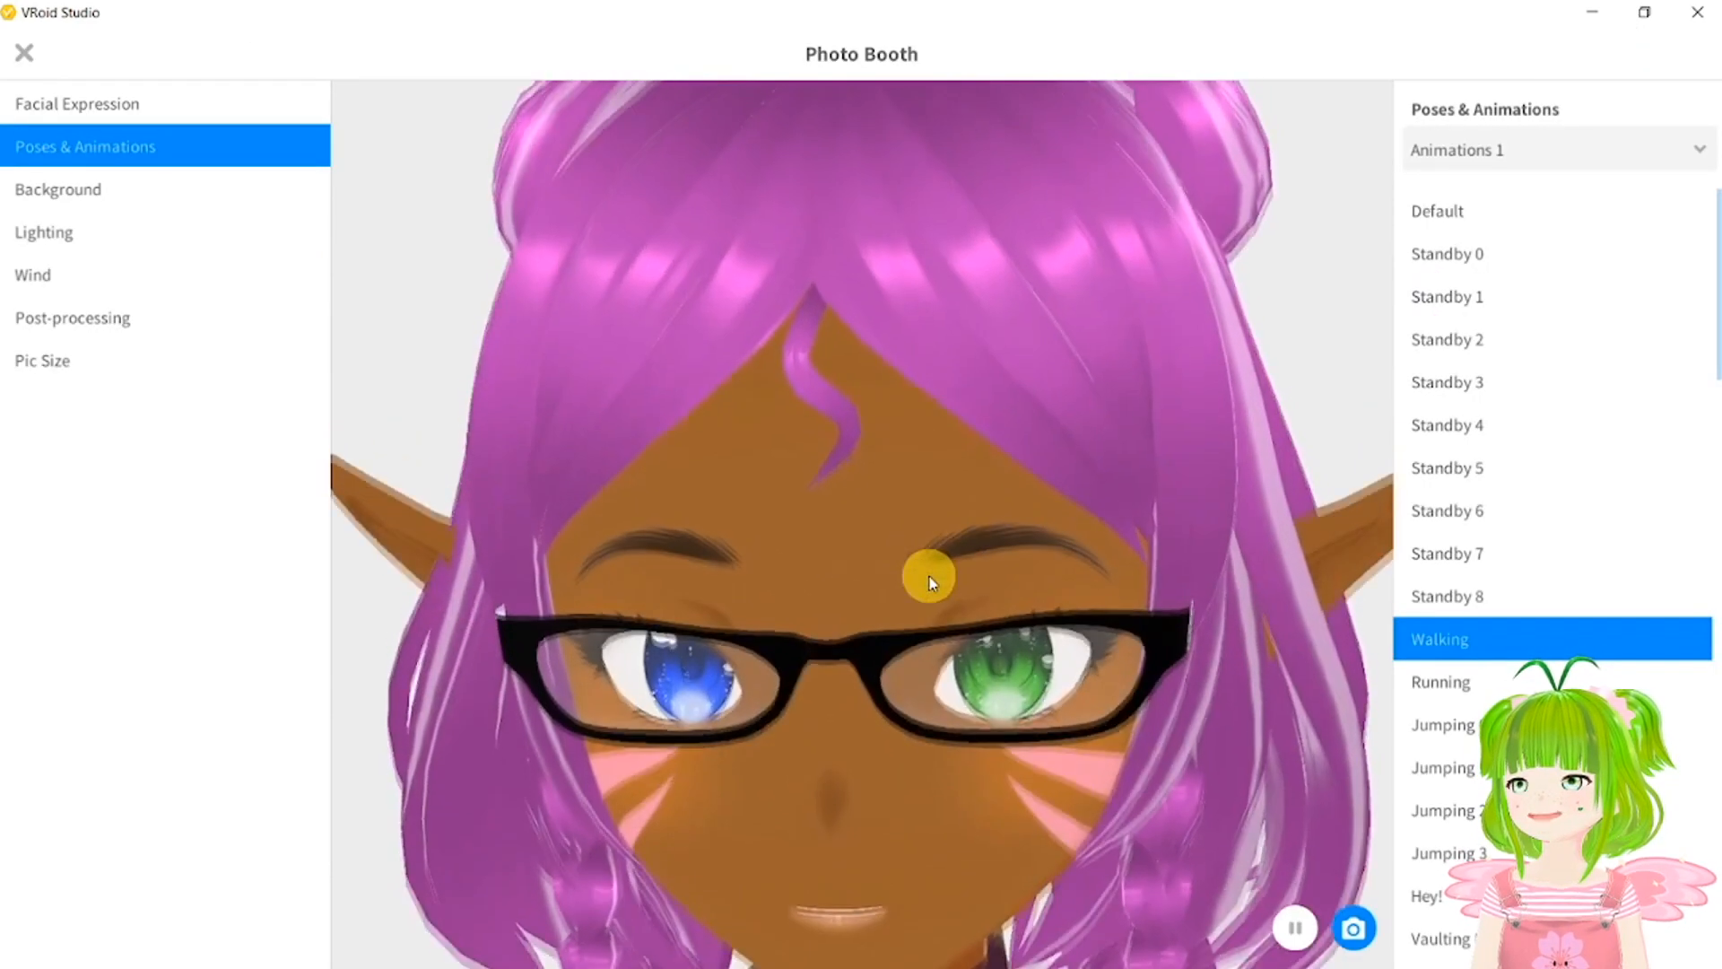
right_drag(1069, 729, 898, 746)
scroll(930, 823, down, 5)
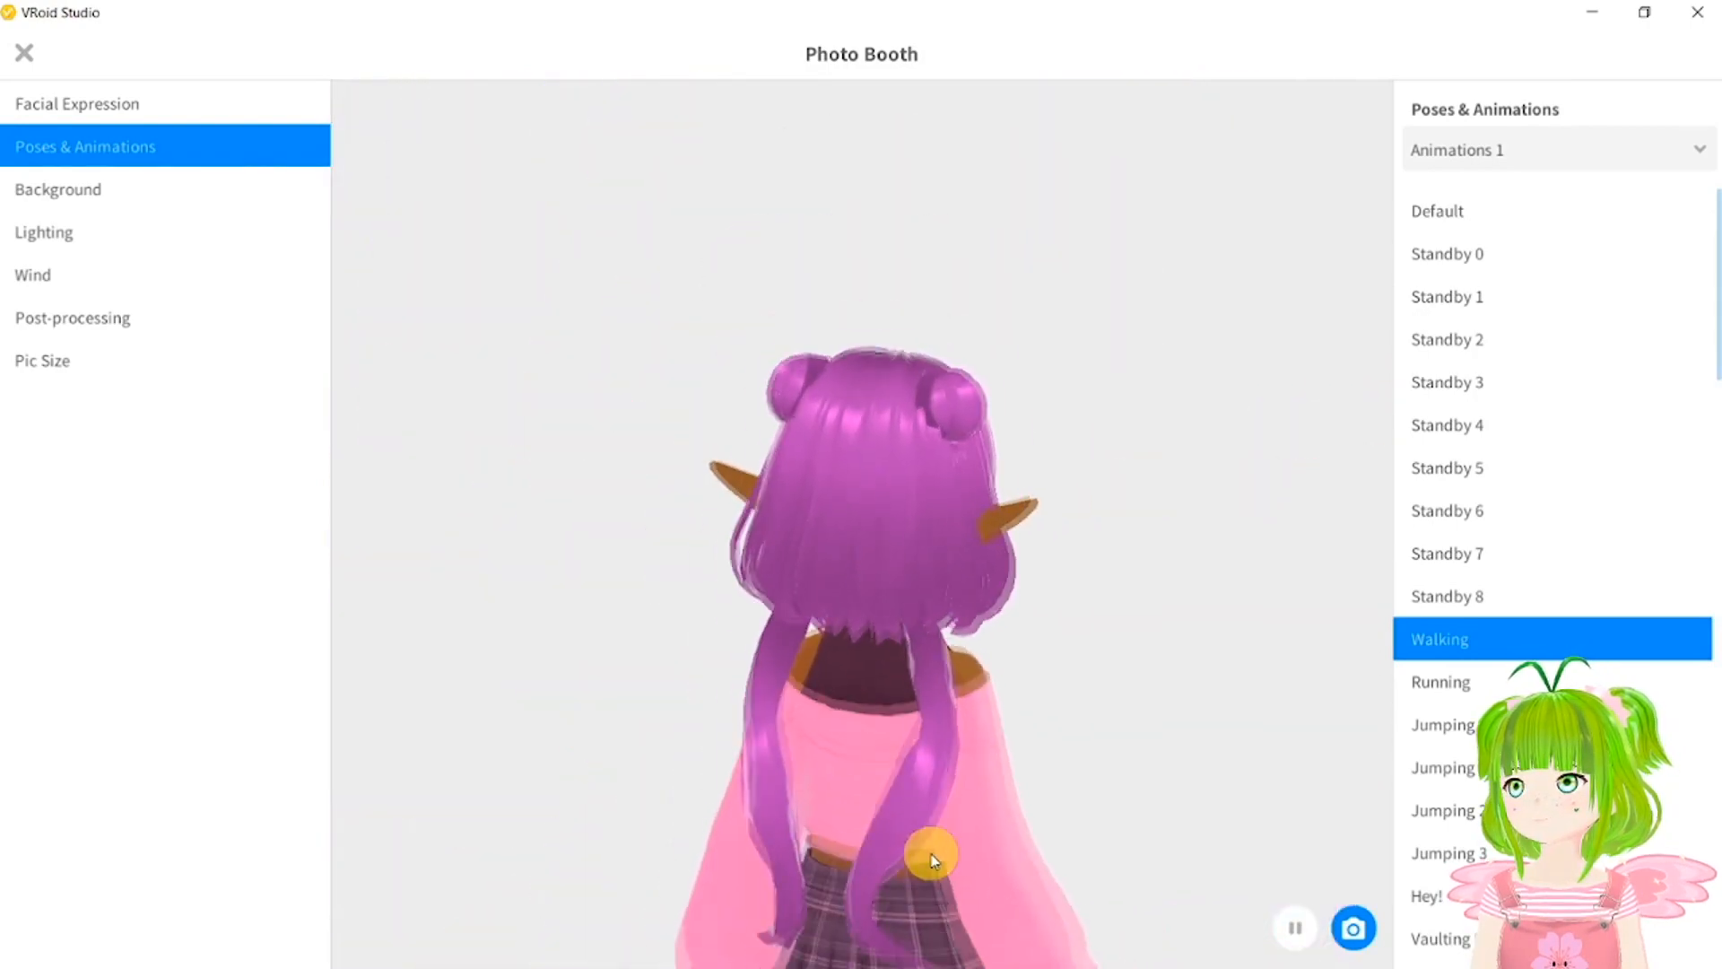
right_drag(933, 838, 927, 723)
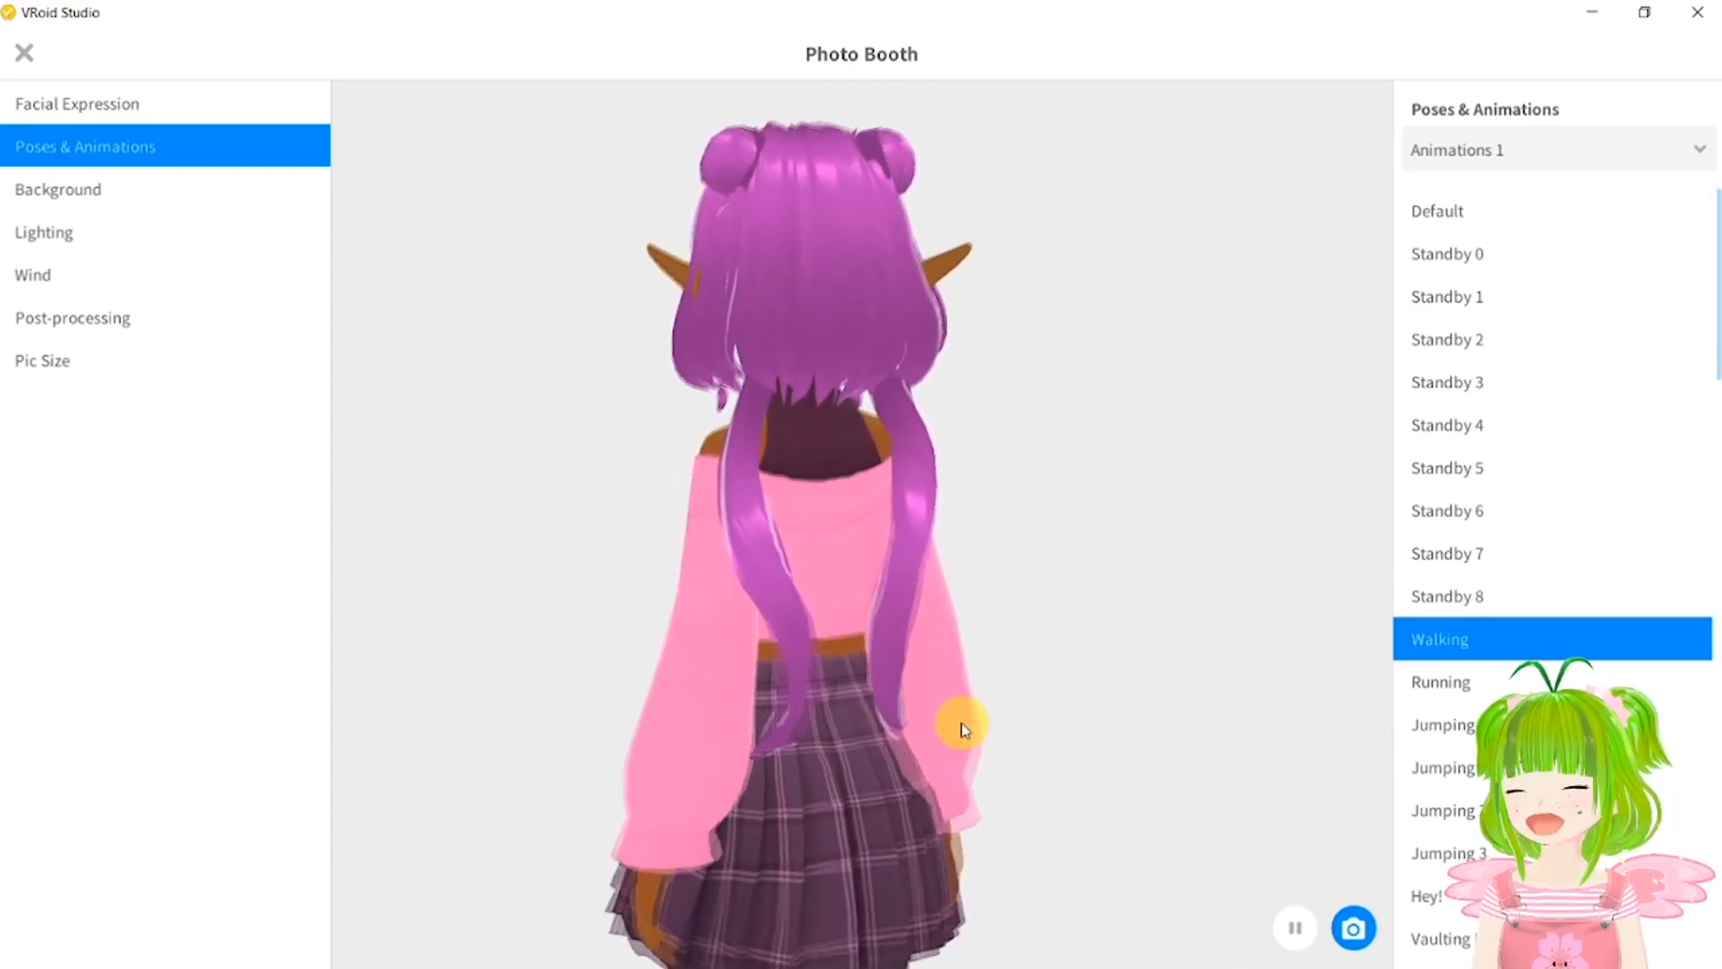
Play the Running animation and check the hair's movement from behind and around the face.
click(1420, 696)
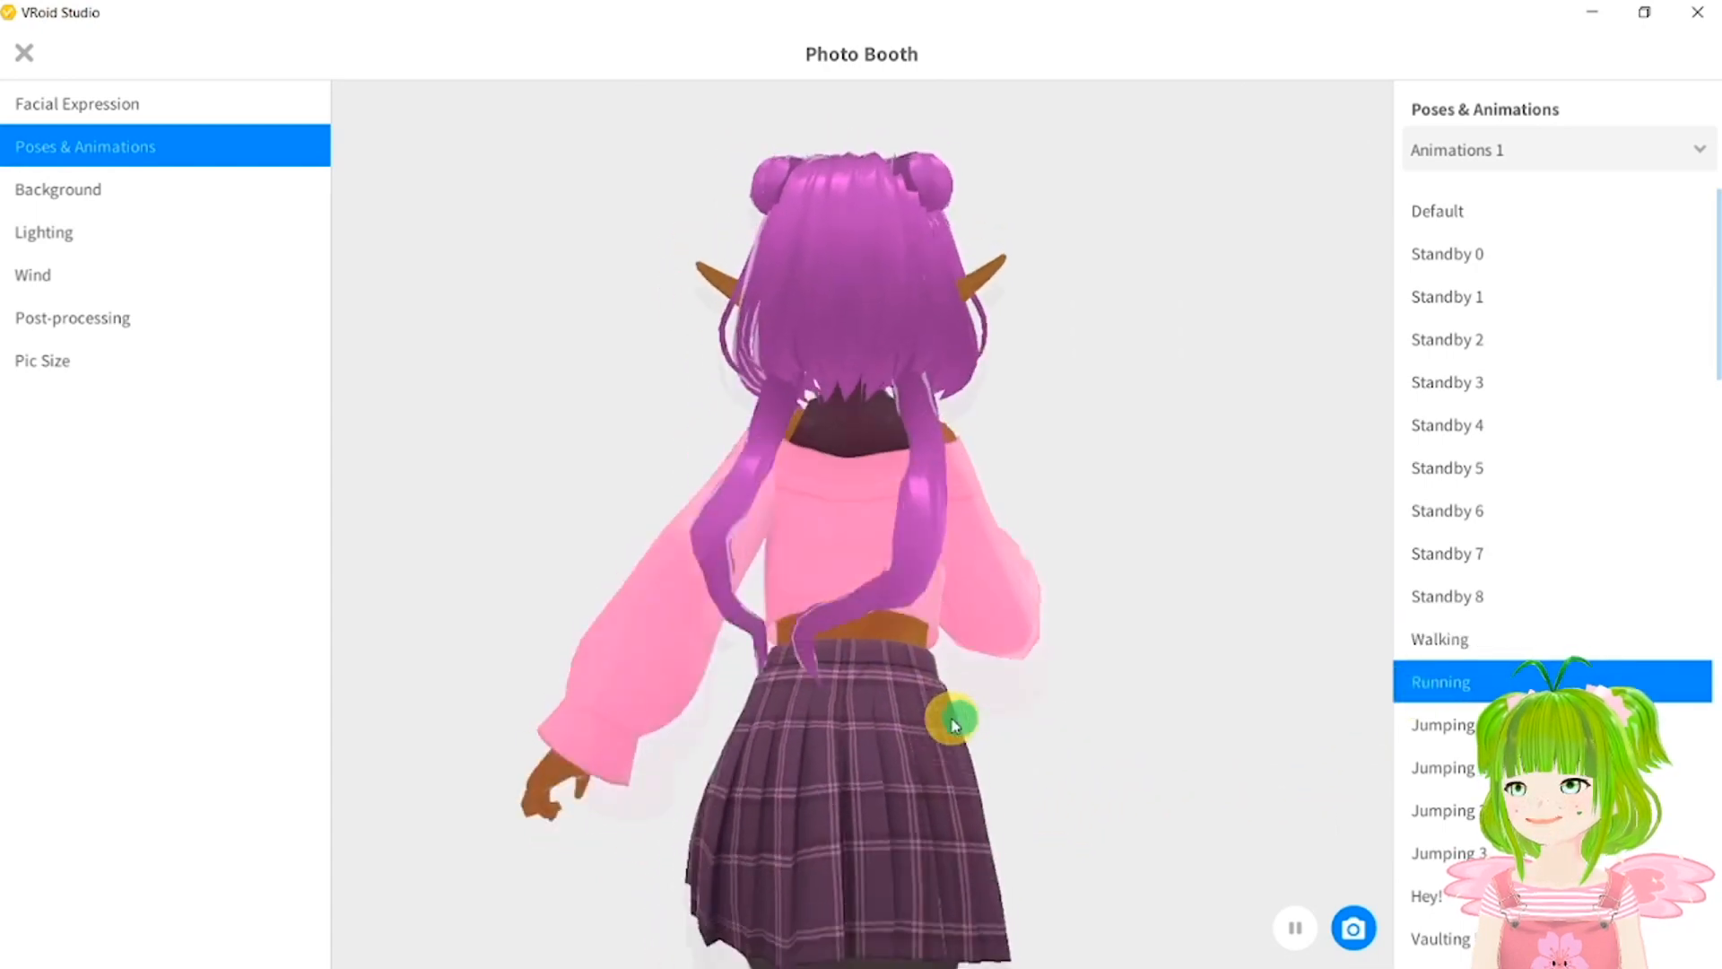
right_drag(954, 723, 790, 725)
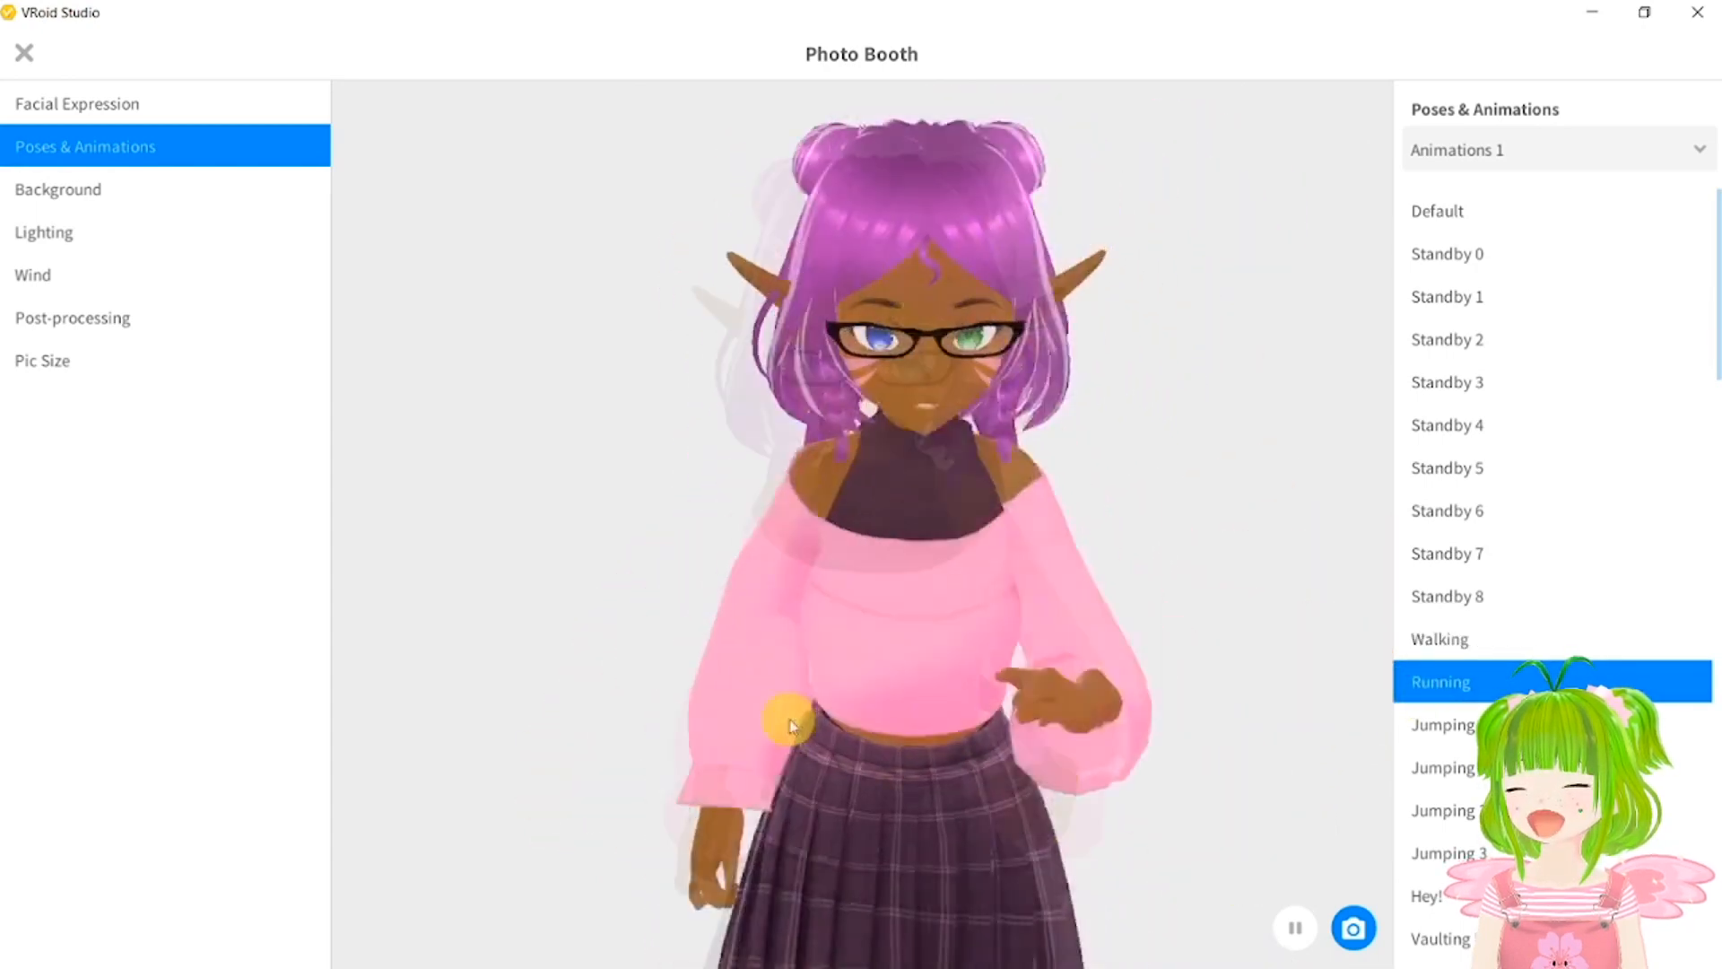
scroll(788, 669, up, 3)
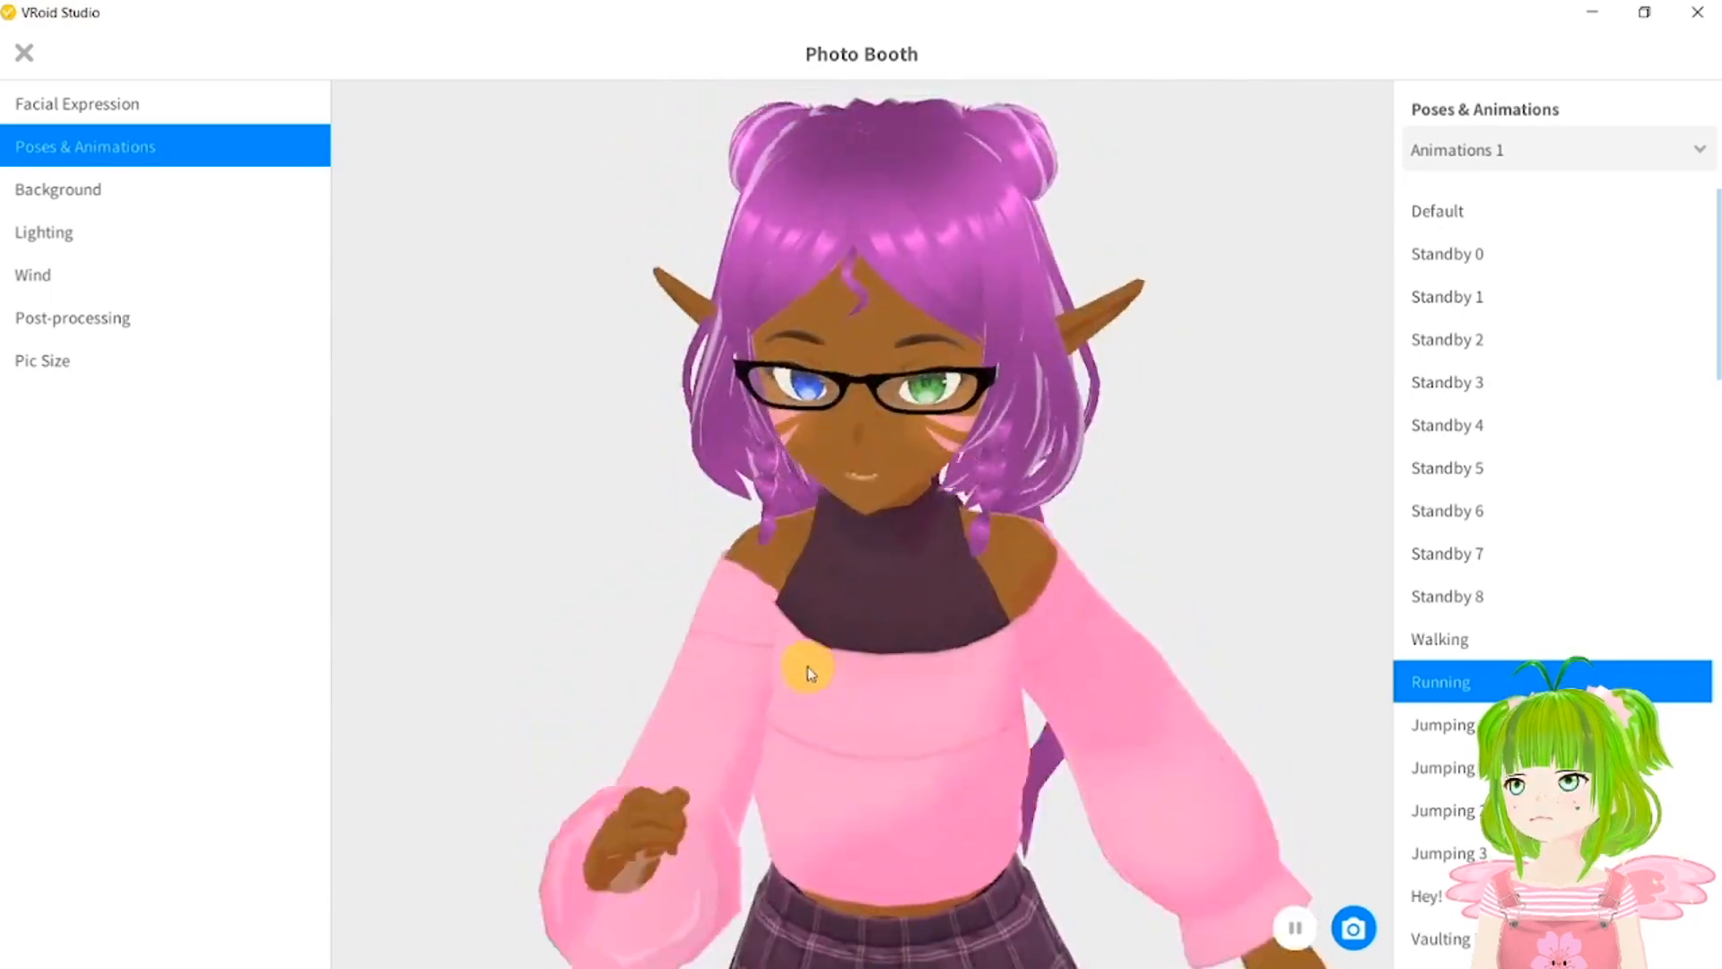
scroll(808, 664, up, 4)
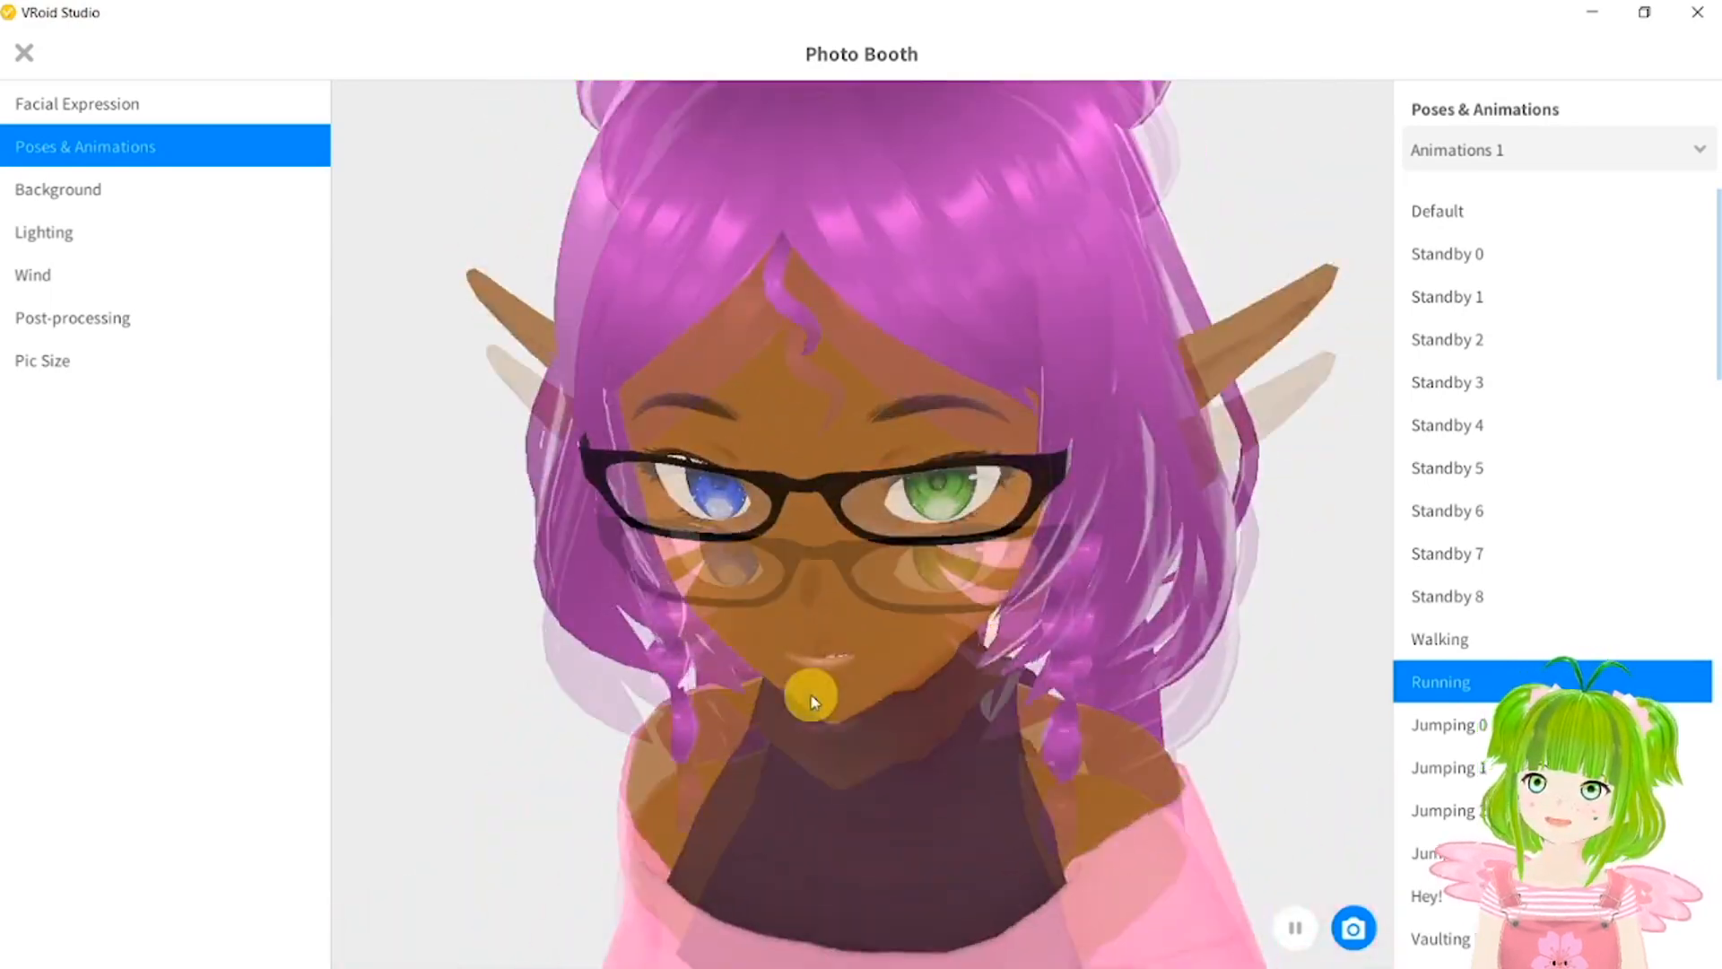
scroll(825, 713, down, 4)
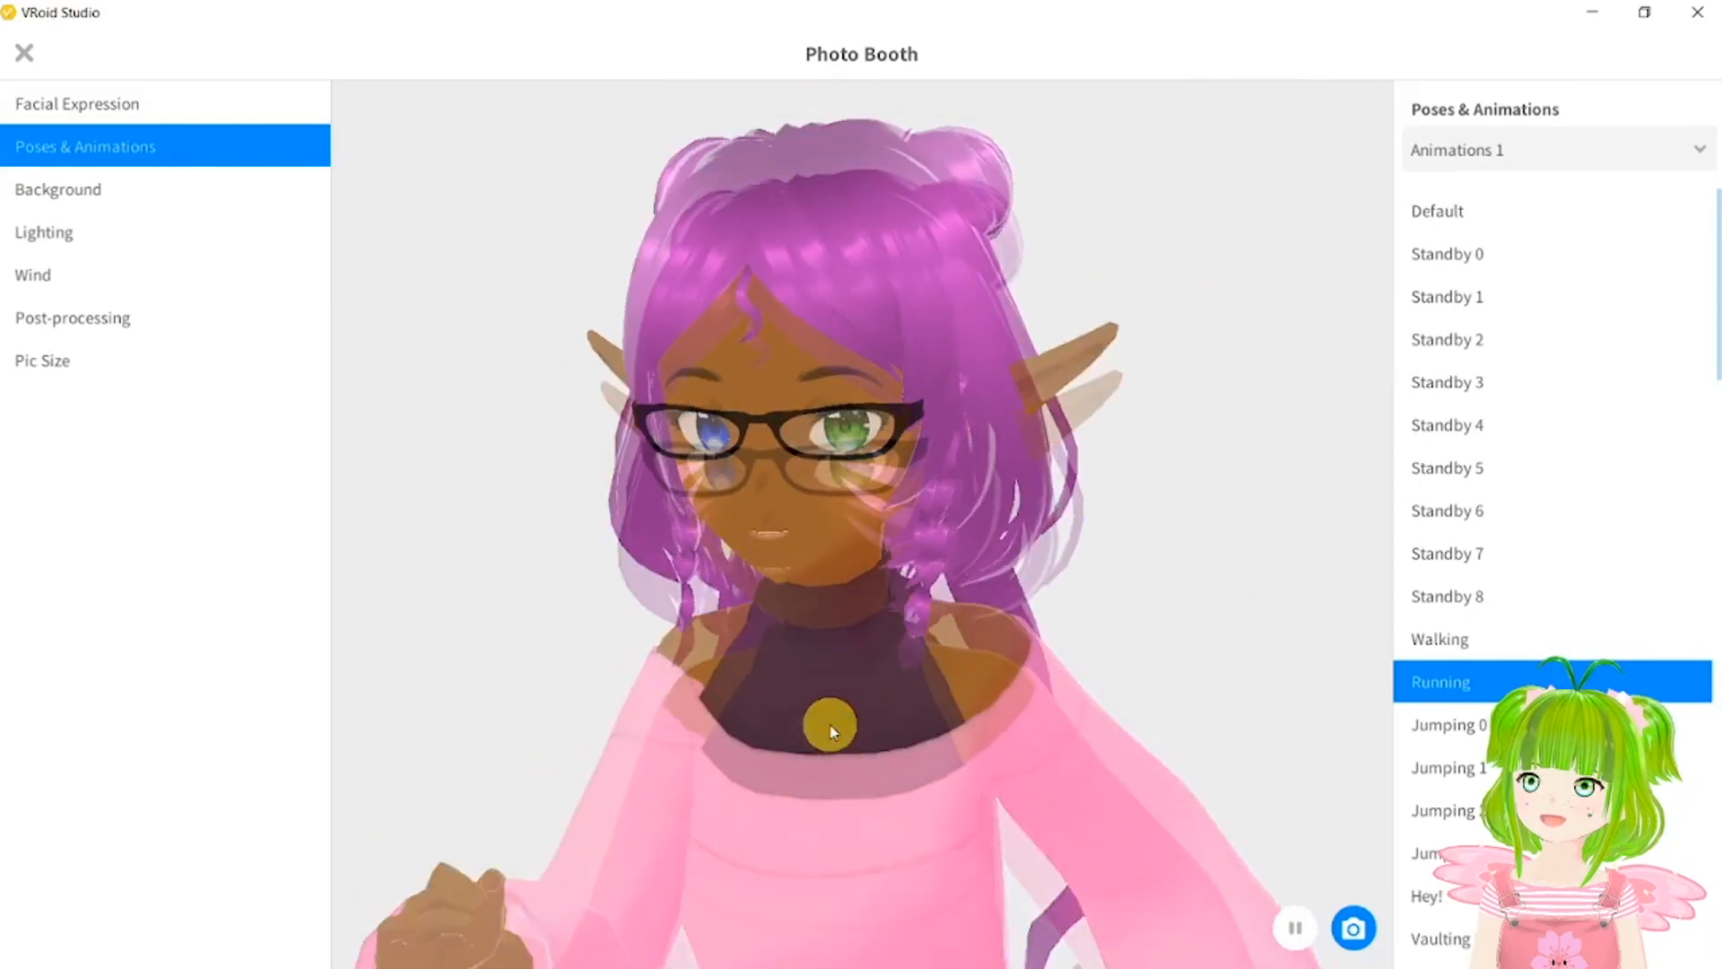
scroll(826, 719, down, 3)
Change the Photo Booth background to the light blue #5AF8FF.
click(96, 192)
scroll(900, 718, down, 4)
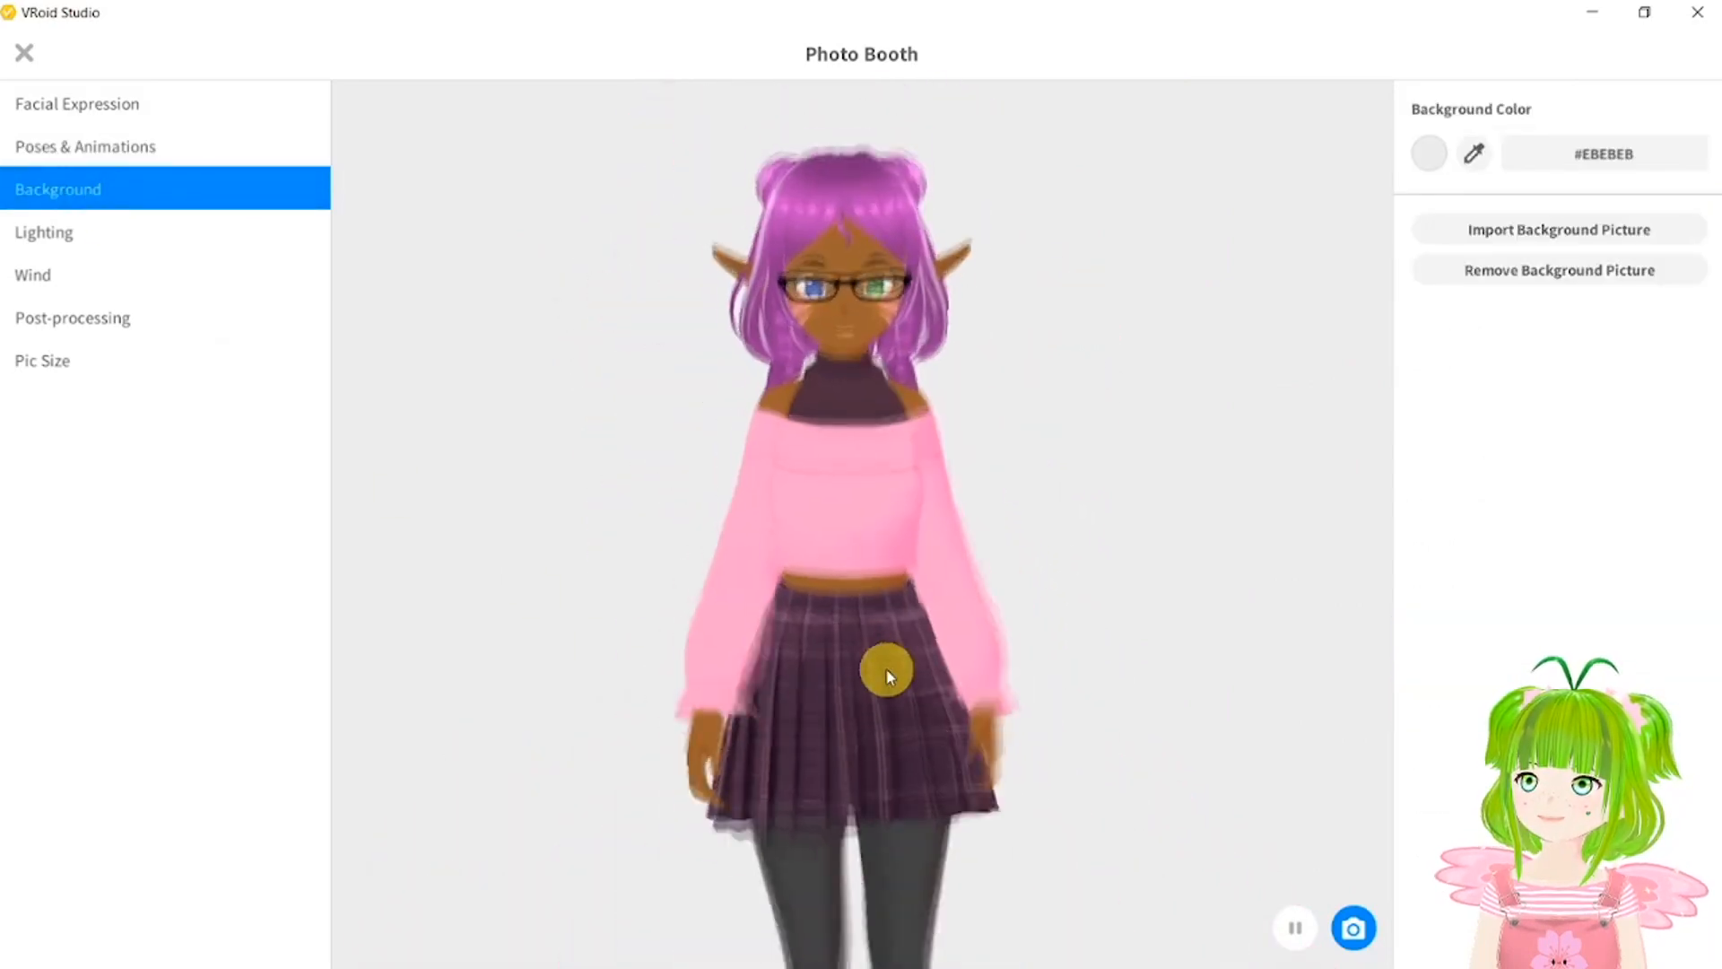
click(1432, 160)
drag(1346, 189, 1335, 457)
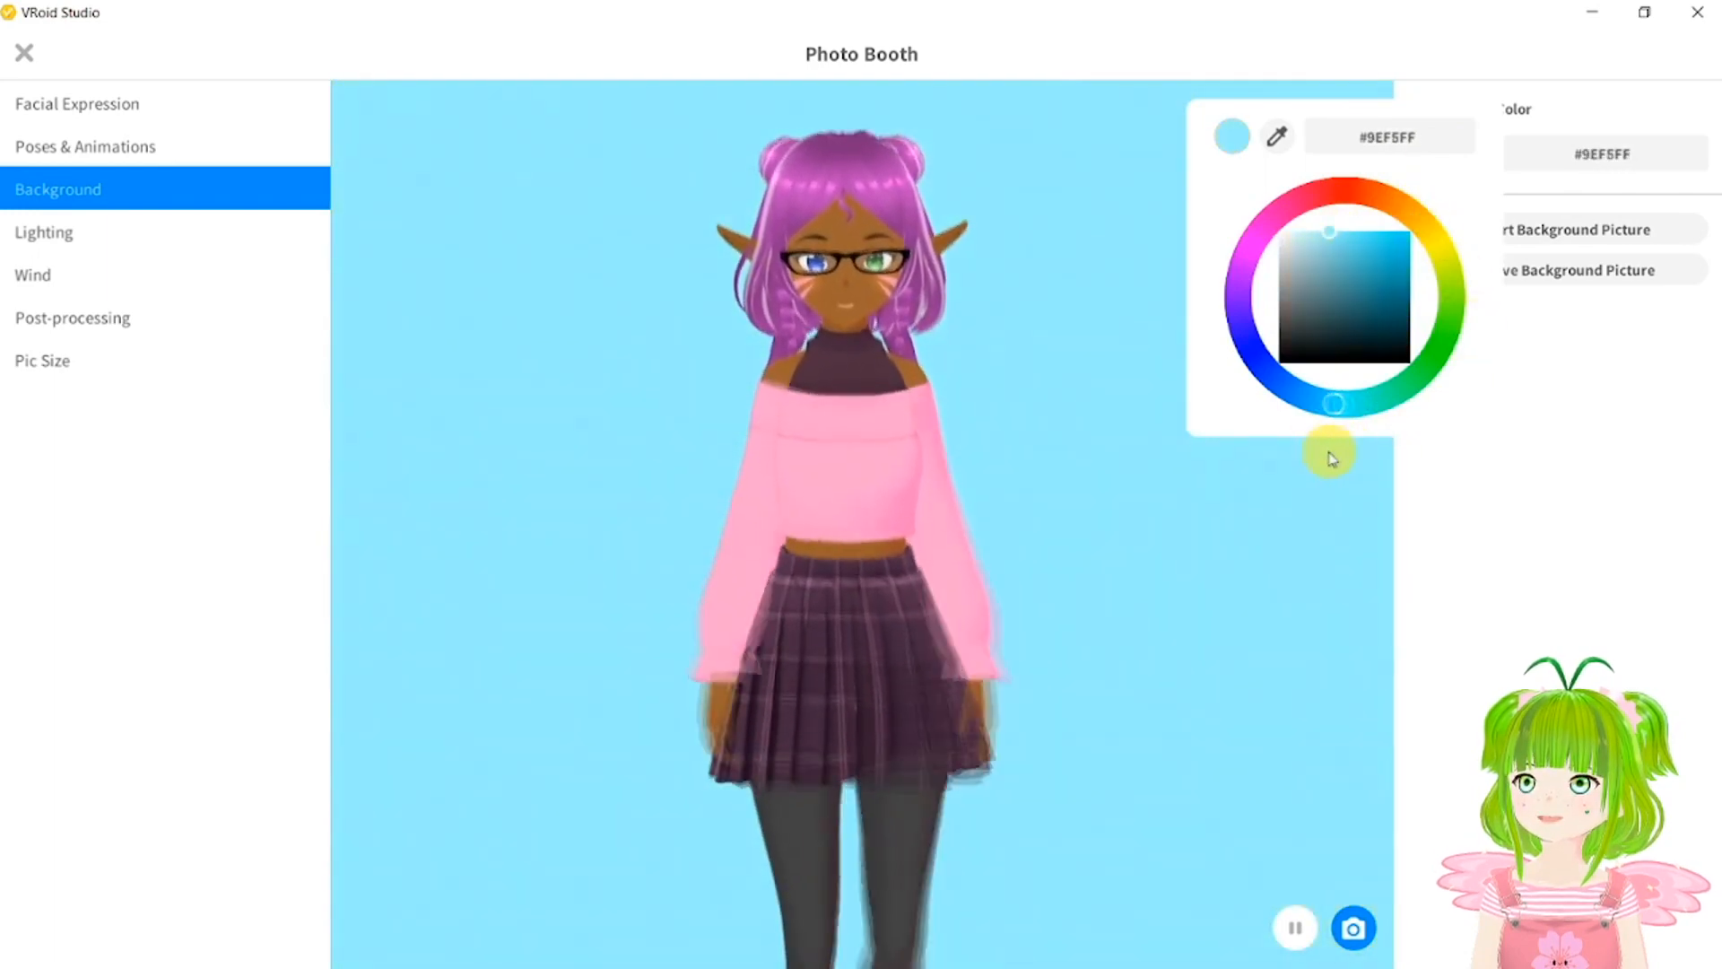
drag(1334, 238, 1368, 233)
click(1480, 577)
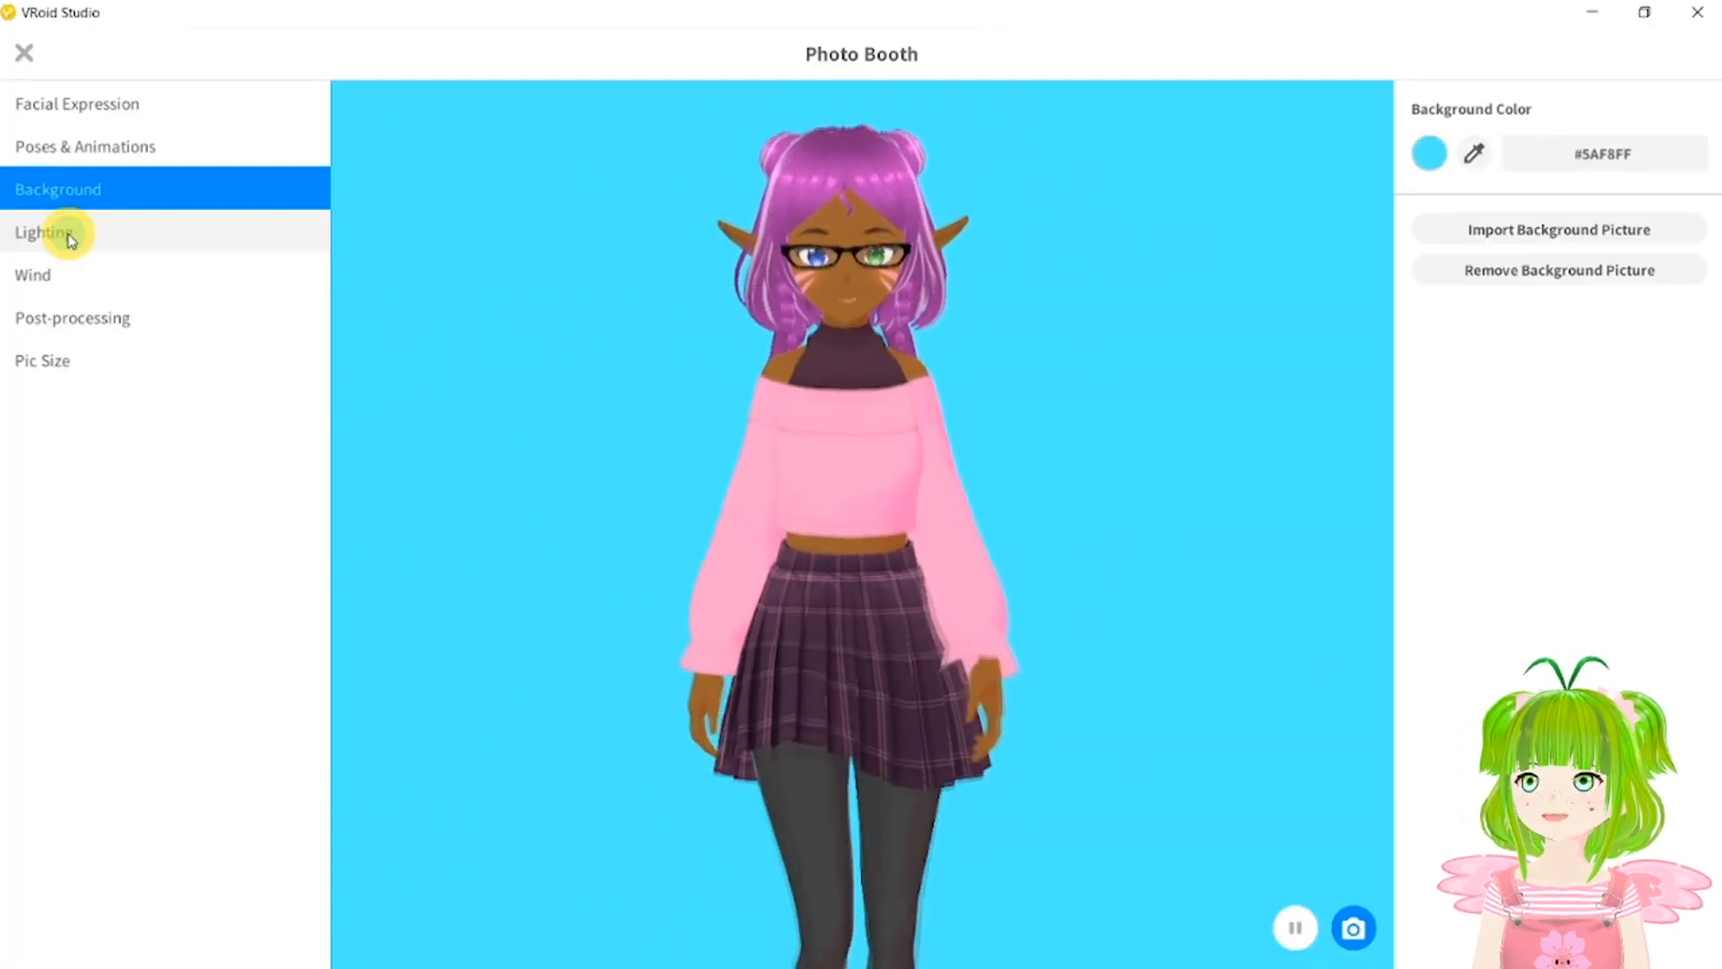
Review the lighting settings and adjust the wind acting on the avatar, checking it from the front.
click(69, 236)
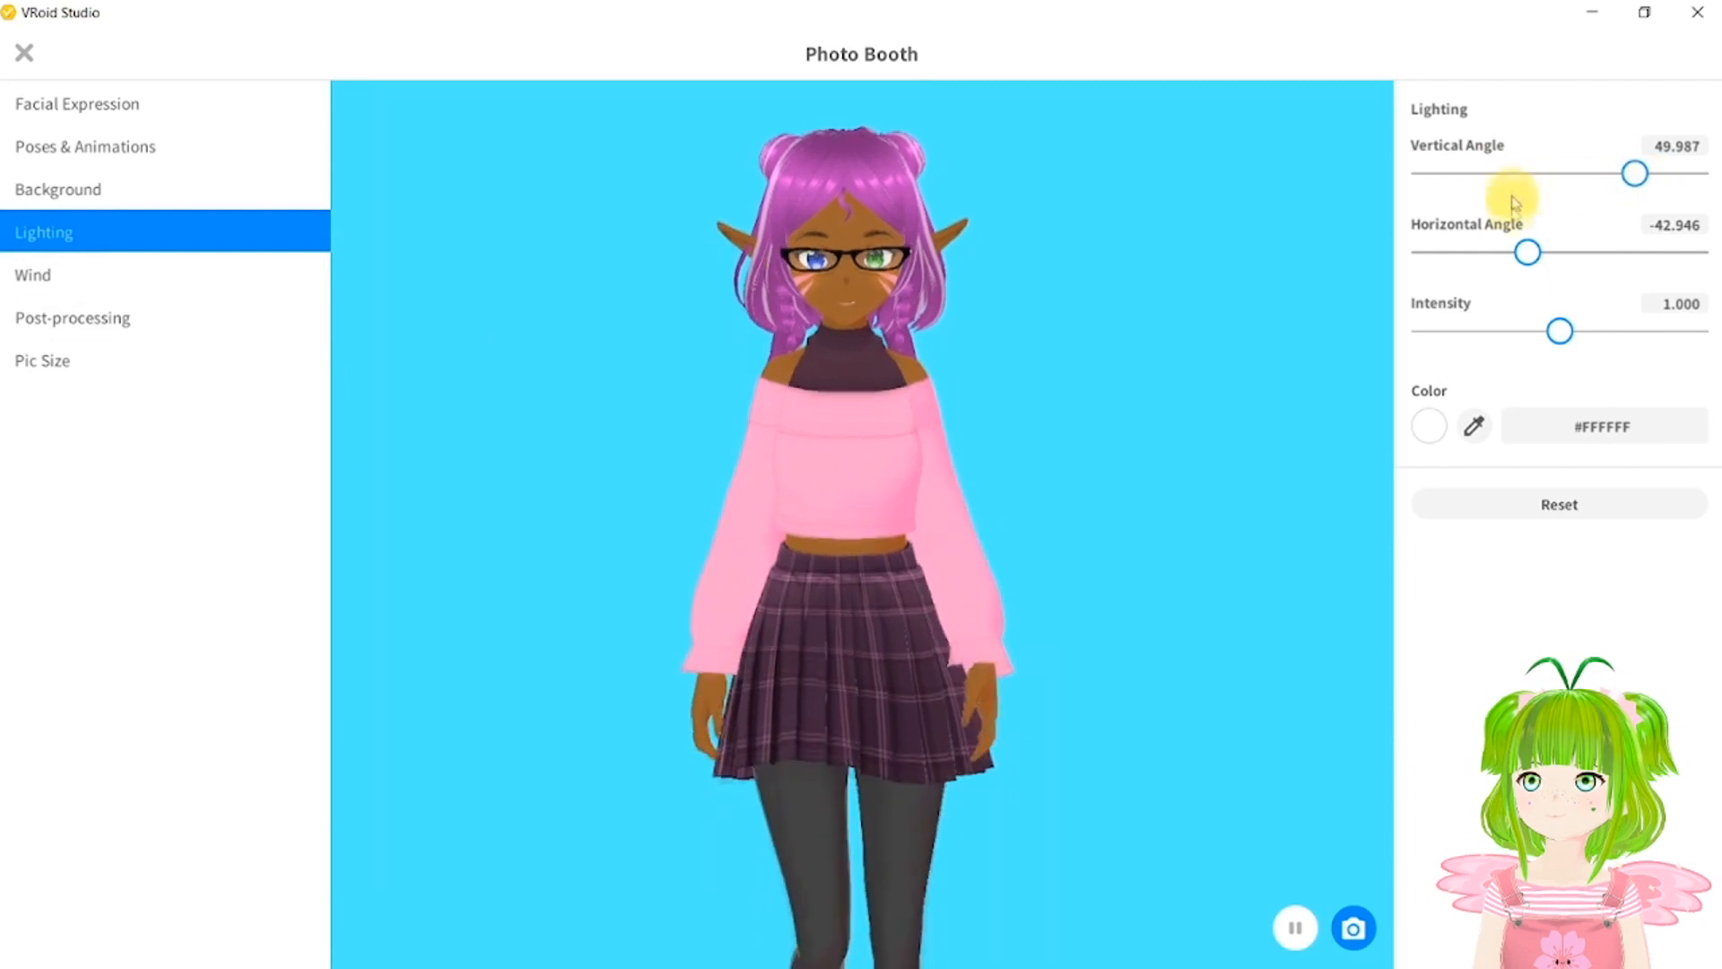
click(33, 296)
drag(861, 488, 1151, 402)
drag(1561, 173, 1629, 172)
drag(807, 371, 841, 395)
right_drag(842, 386, 851, 390)
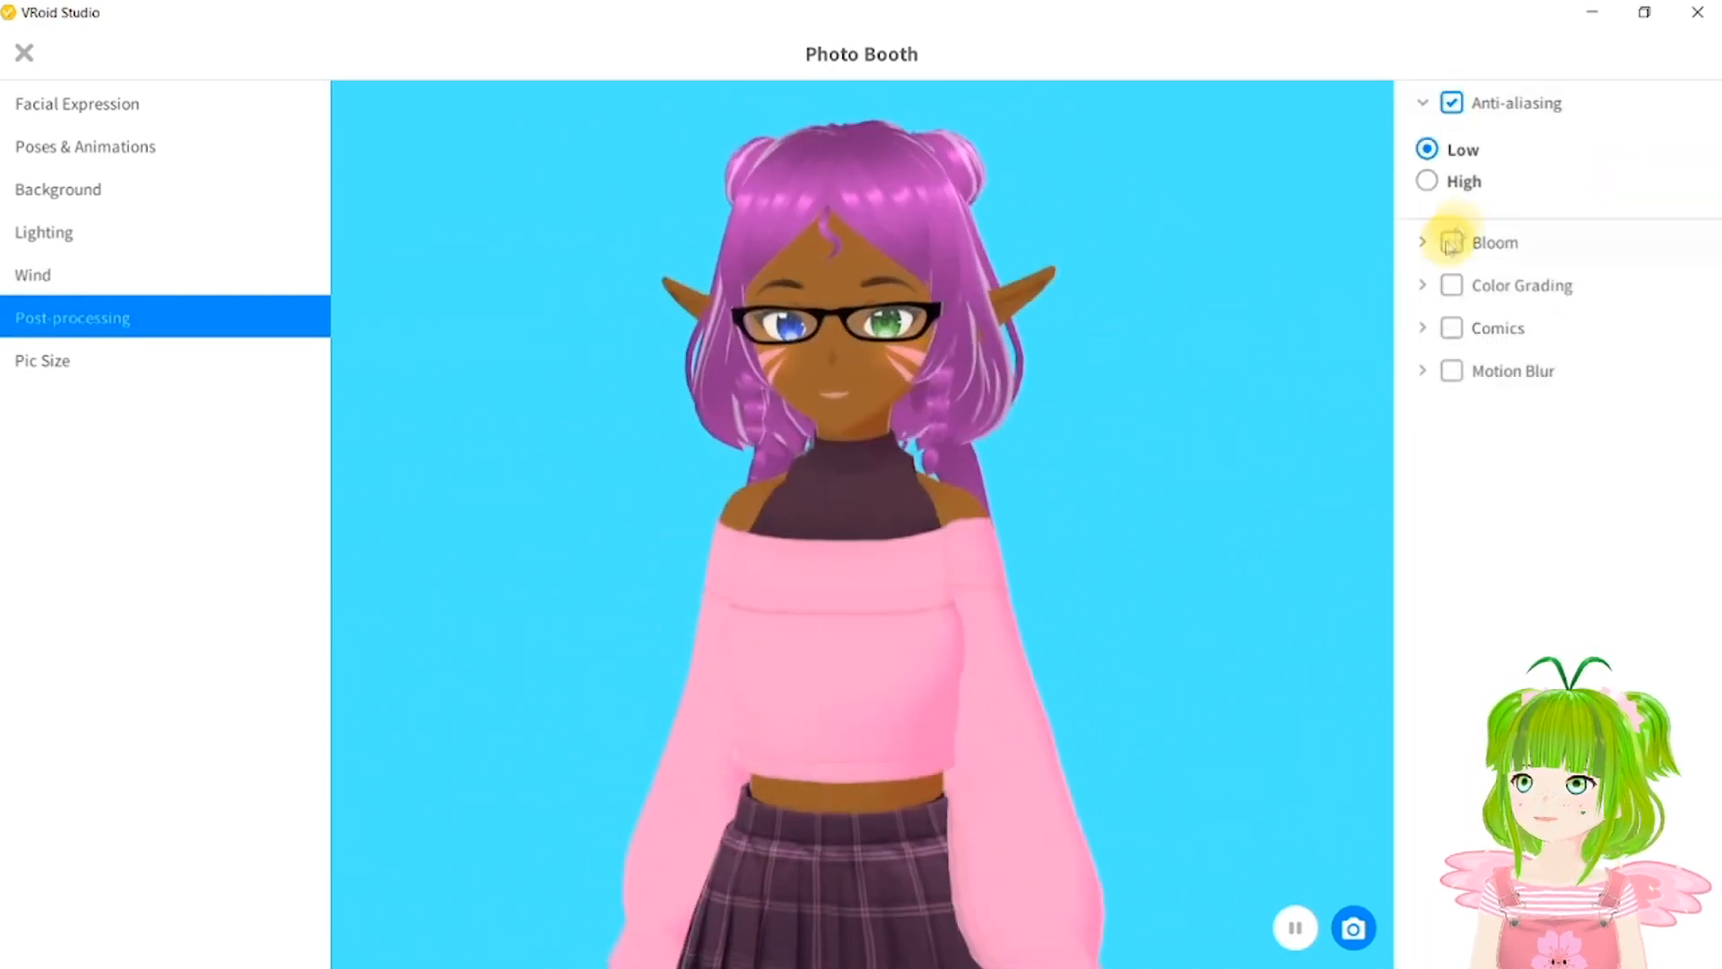
Try the Bloom effect and an adjusted Color Grading effect, turning each one off again.
click(1452, 240)
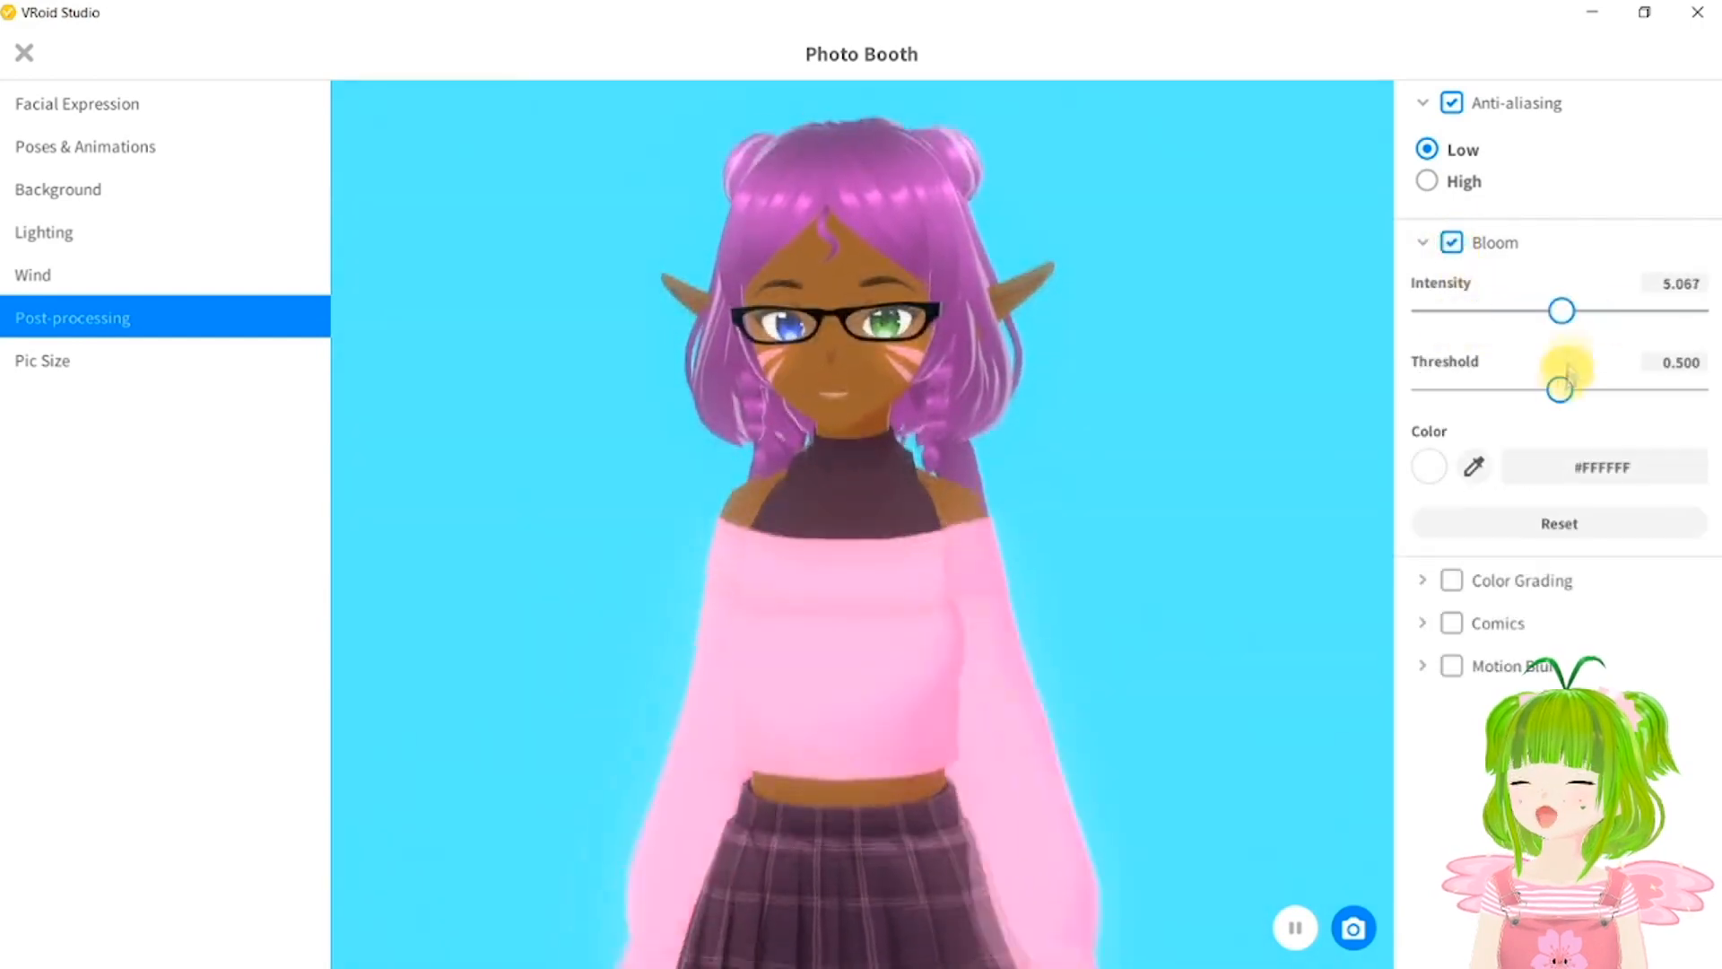
click(1453, 243)
click(1452, 284)
mouse_move(1562, 349)
mouse_down()
mouse_move(1522, 353)
mouse_move(1580, 354)
mouse_up()
drag(1560, 432, 1614, 432)
click(1453, 285)
Try the Comics effect with colour ratio 0.243, min threshold 0.810, max threshold 0.275 and tone density 93.727, and disable it.
click(1453, 327)
drag(1538, 392, 1487, 396)
drag(1552, 474, 1631, 474)
drag(1598, 555, 1495, 554)
drag(1680, 634, 1558, 634)
drag(1425, 790, 1552, 790)
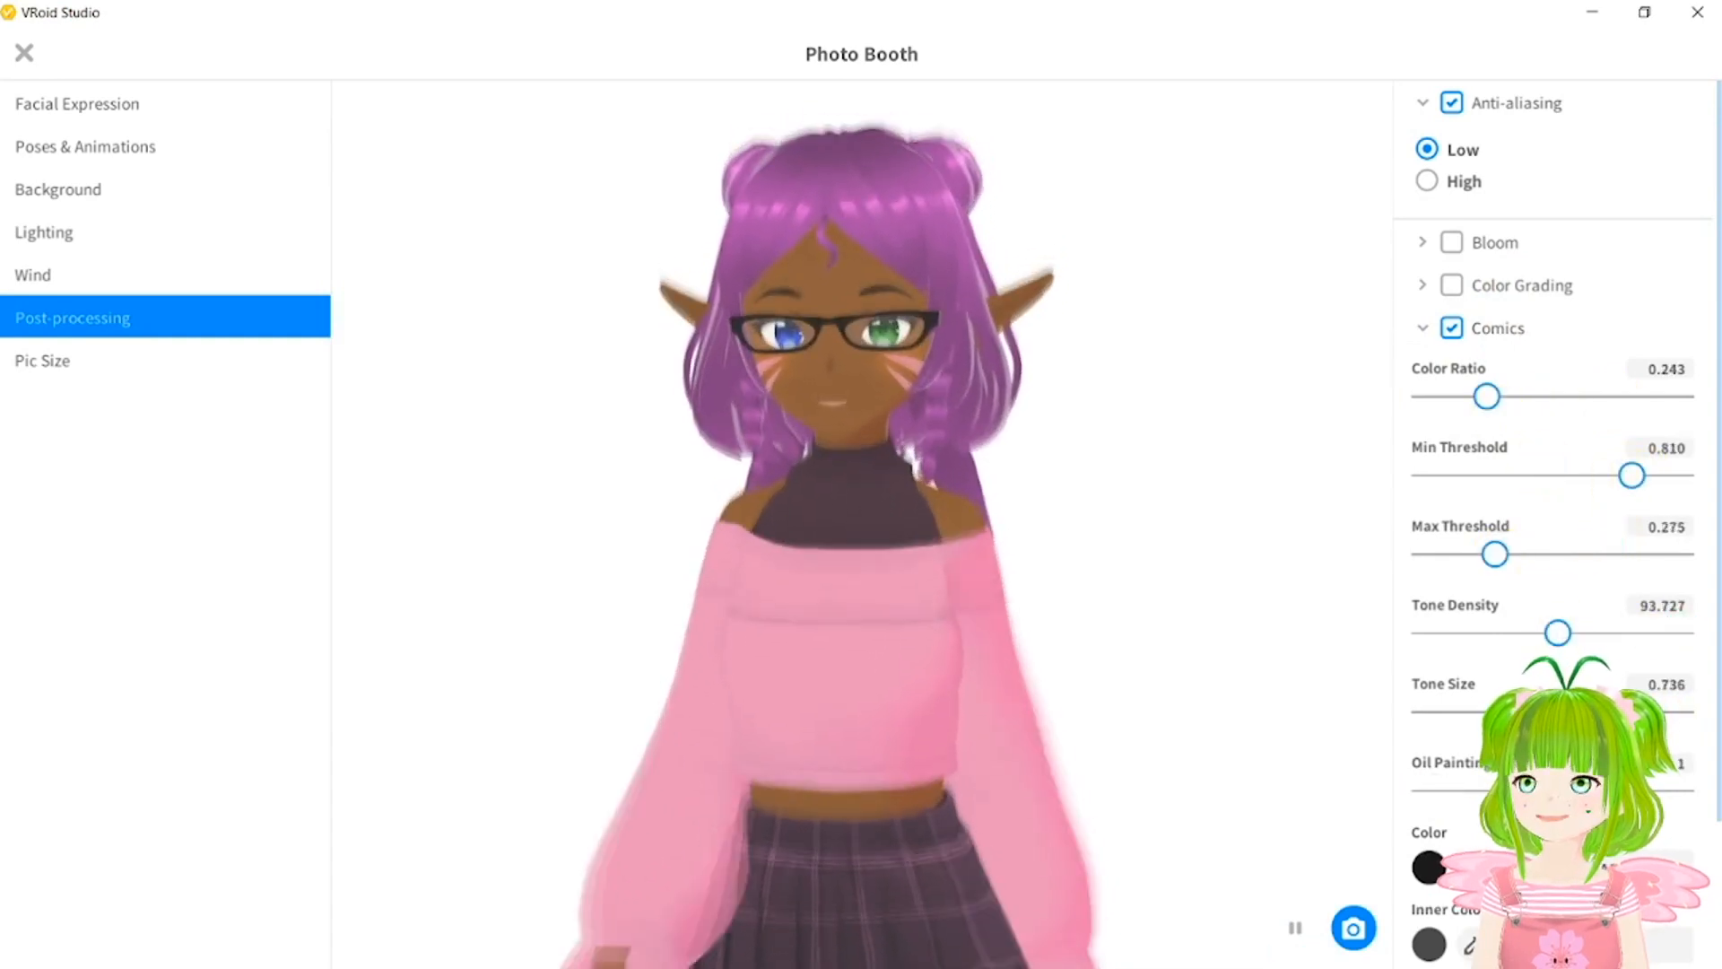
scroll(938, 695, down, 2)
mouse_move(937, 696)
right_down()
mouse_move(858, 684)
mouse_move(926, 684)
mouse_move(883, 697)
right_up()
scroll(1557, 718, down, 3)
scroll(1556, 718, up, 3)
click(1453, 328)
Enable Motion Blur with an intensity of 0 and check the avatar up close.
click(1452, 370)
drag(1560, 440, 1411, 515)
scroll(897, 552, up, 3)
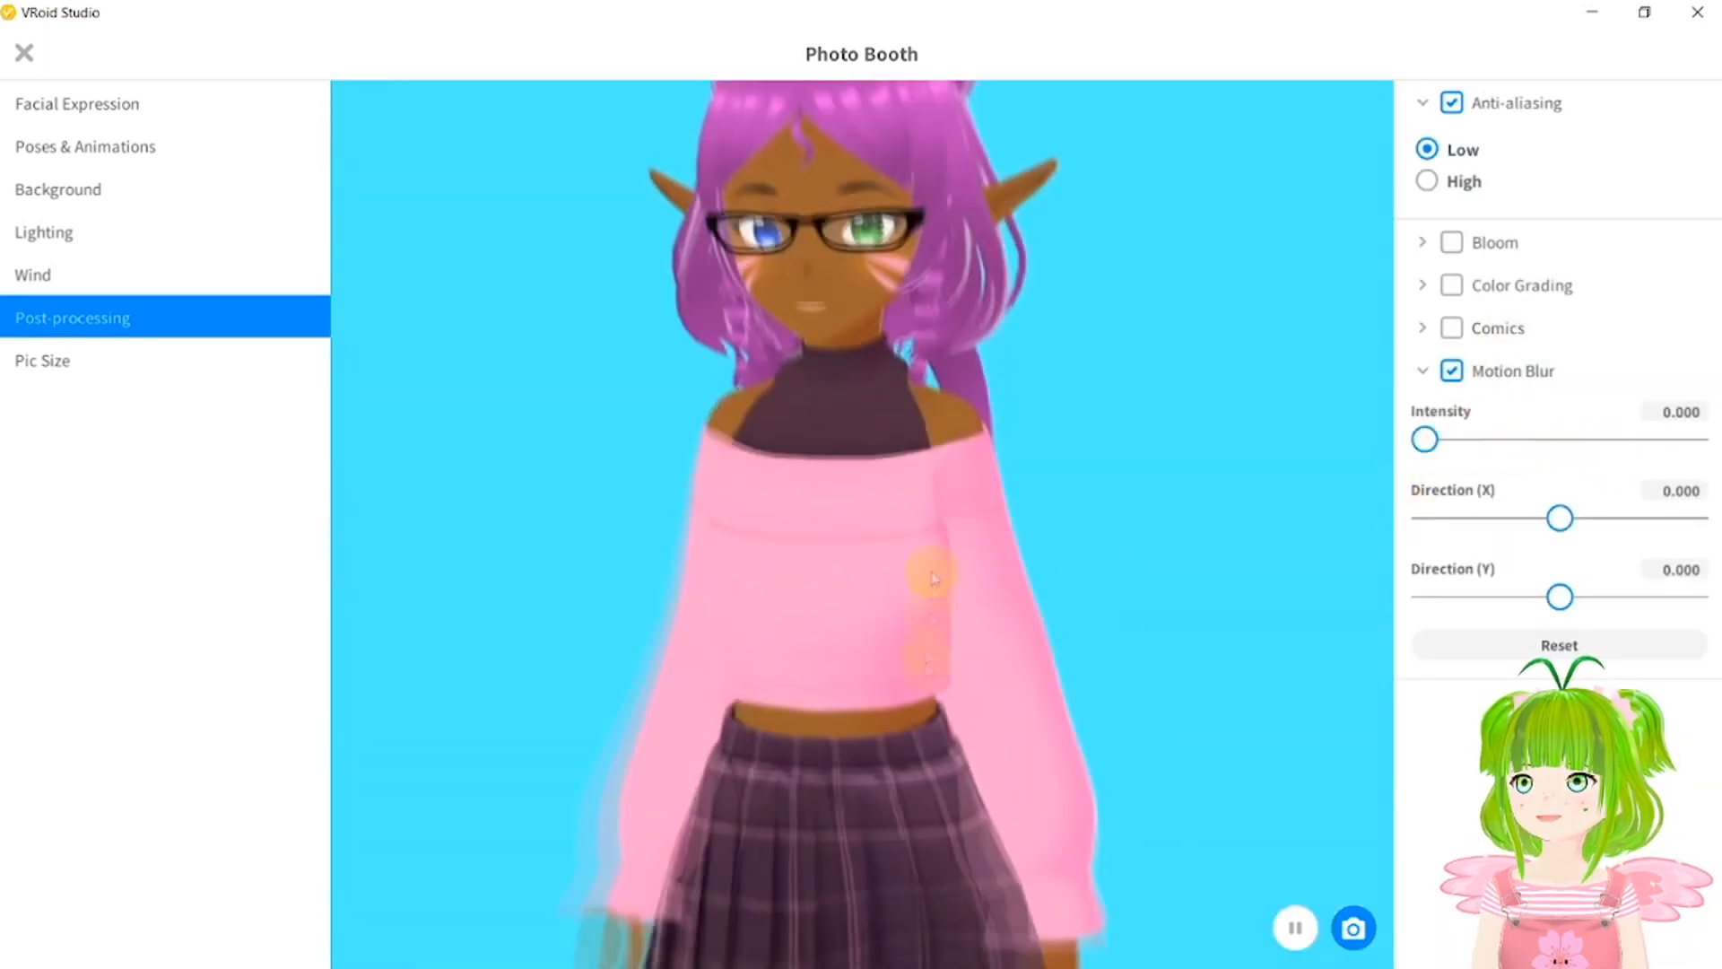
middle_drag(933, 573, 934, 594)
Look at the picture size presets and pause the Running animation on a mid-stride pose.
click(240, 364)
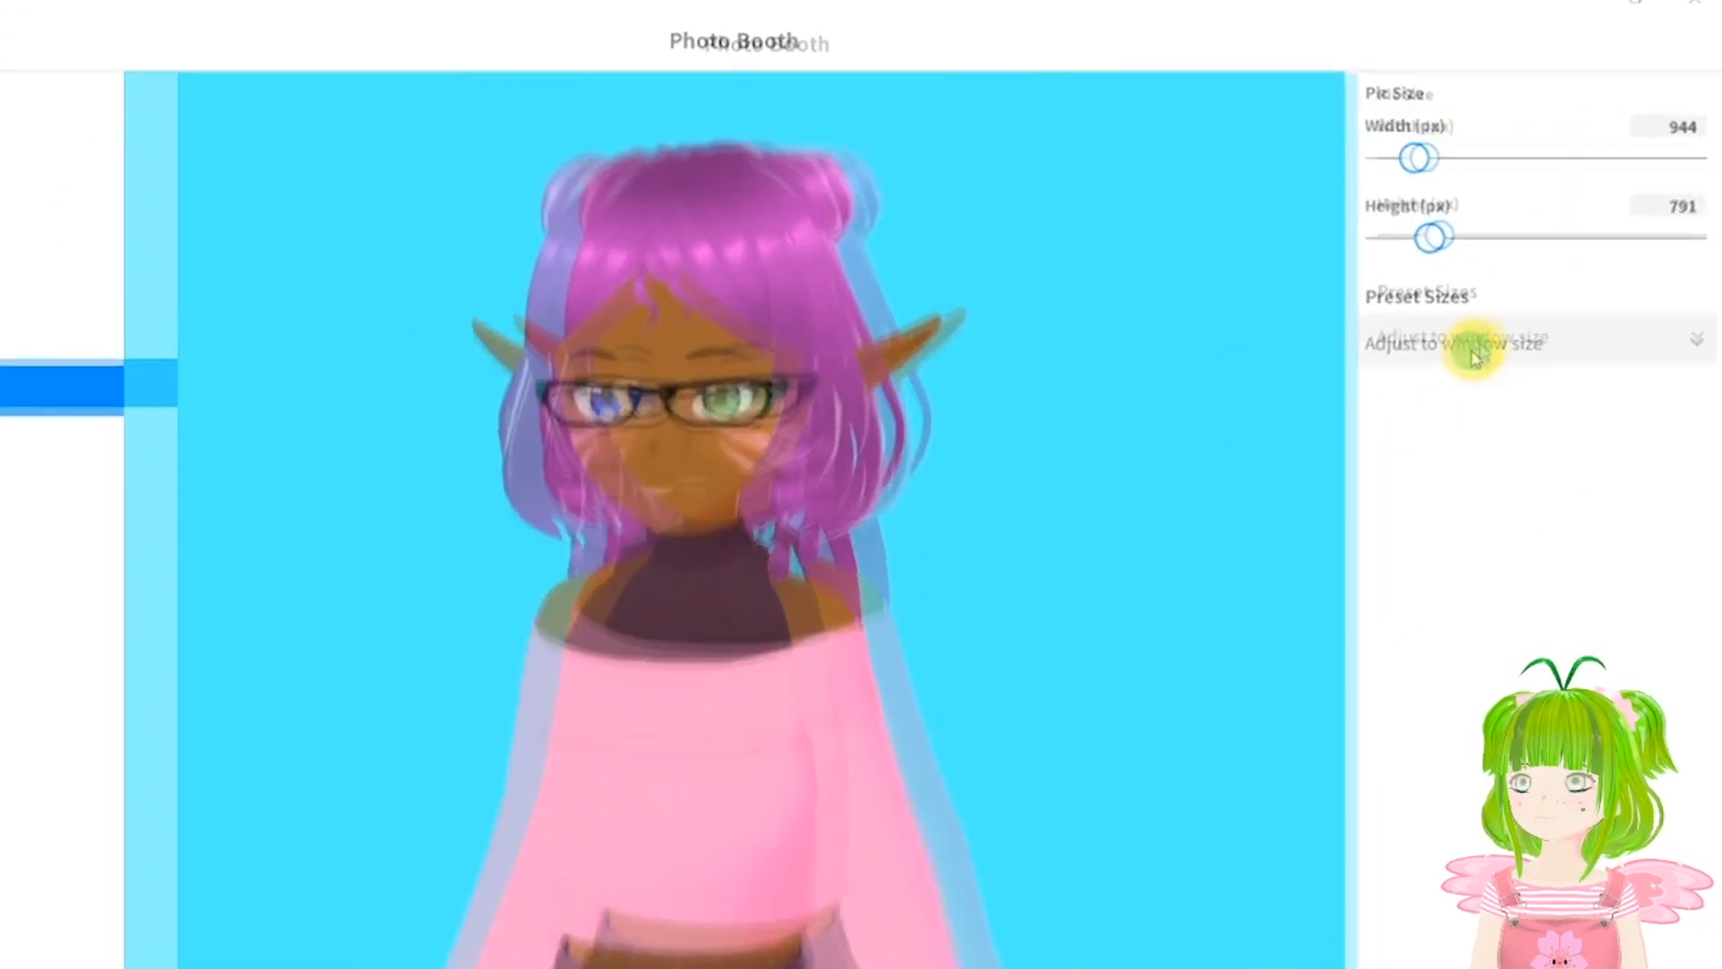
click(1505, 318)
scroll(1306, 749, down, 2)
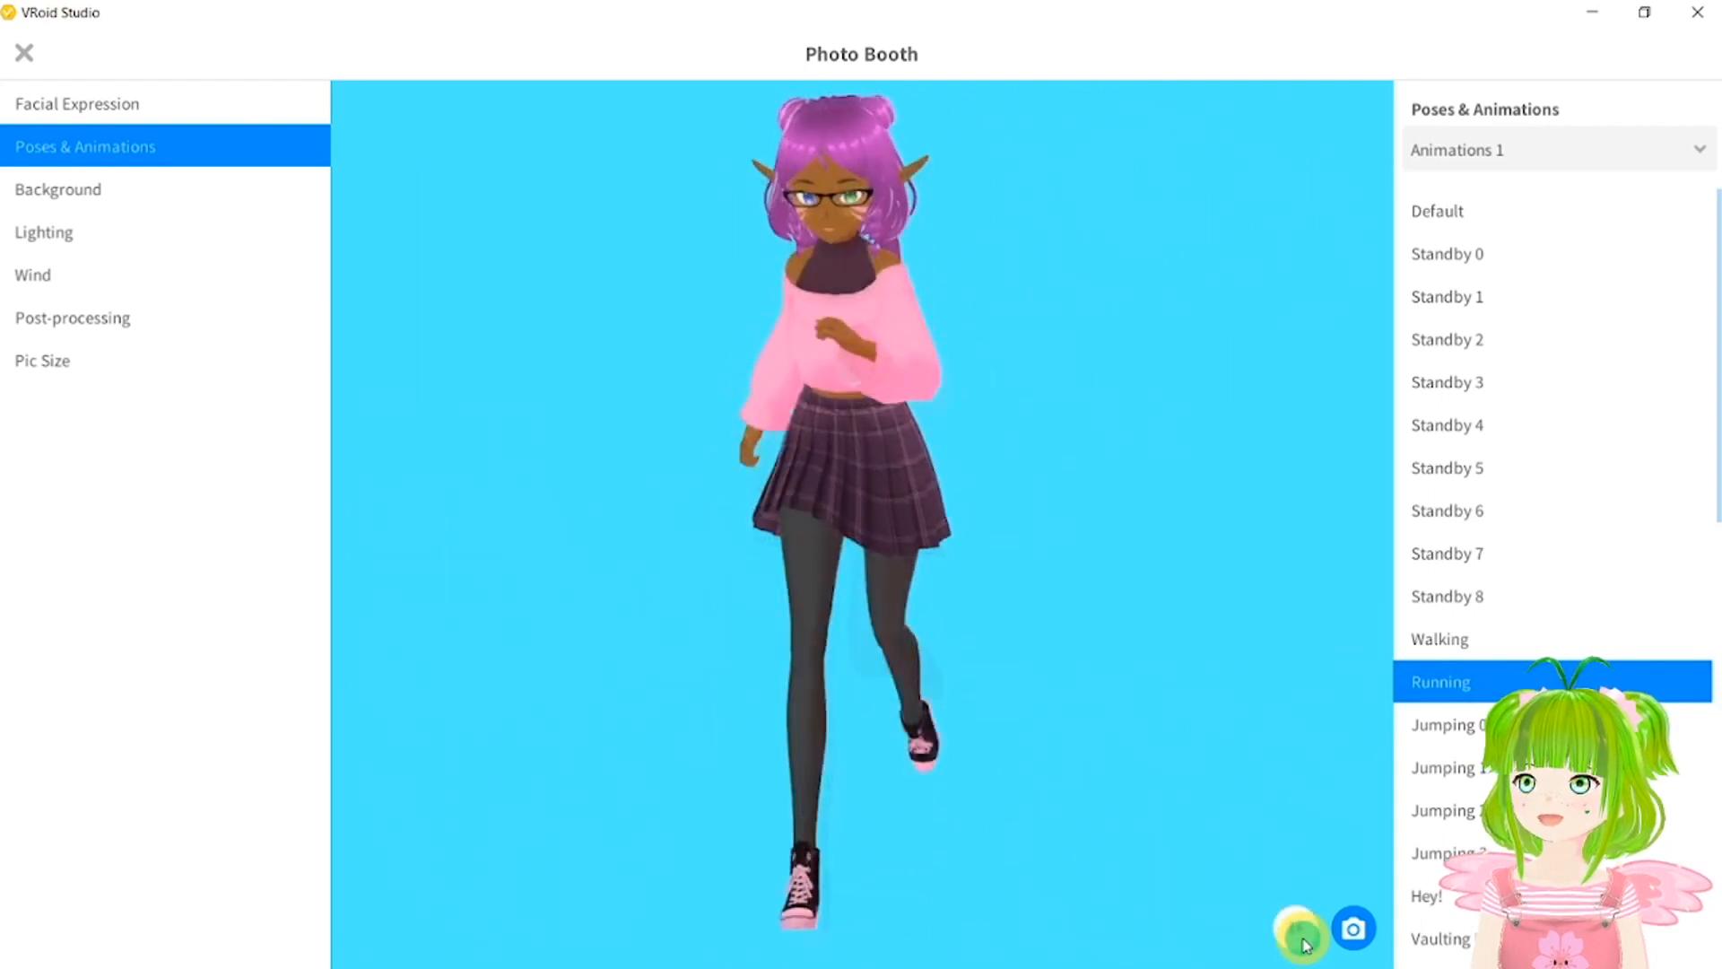
click(1301, 938)
drag(993, 790, 794, 702)
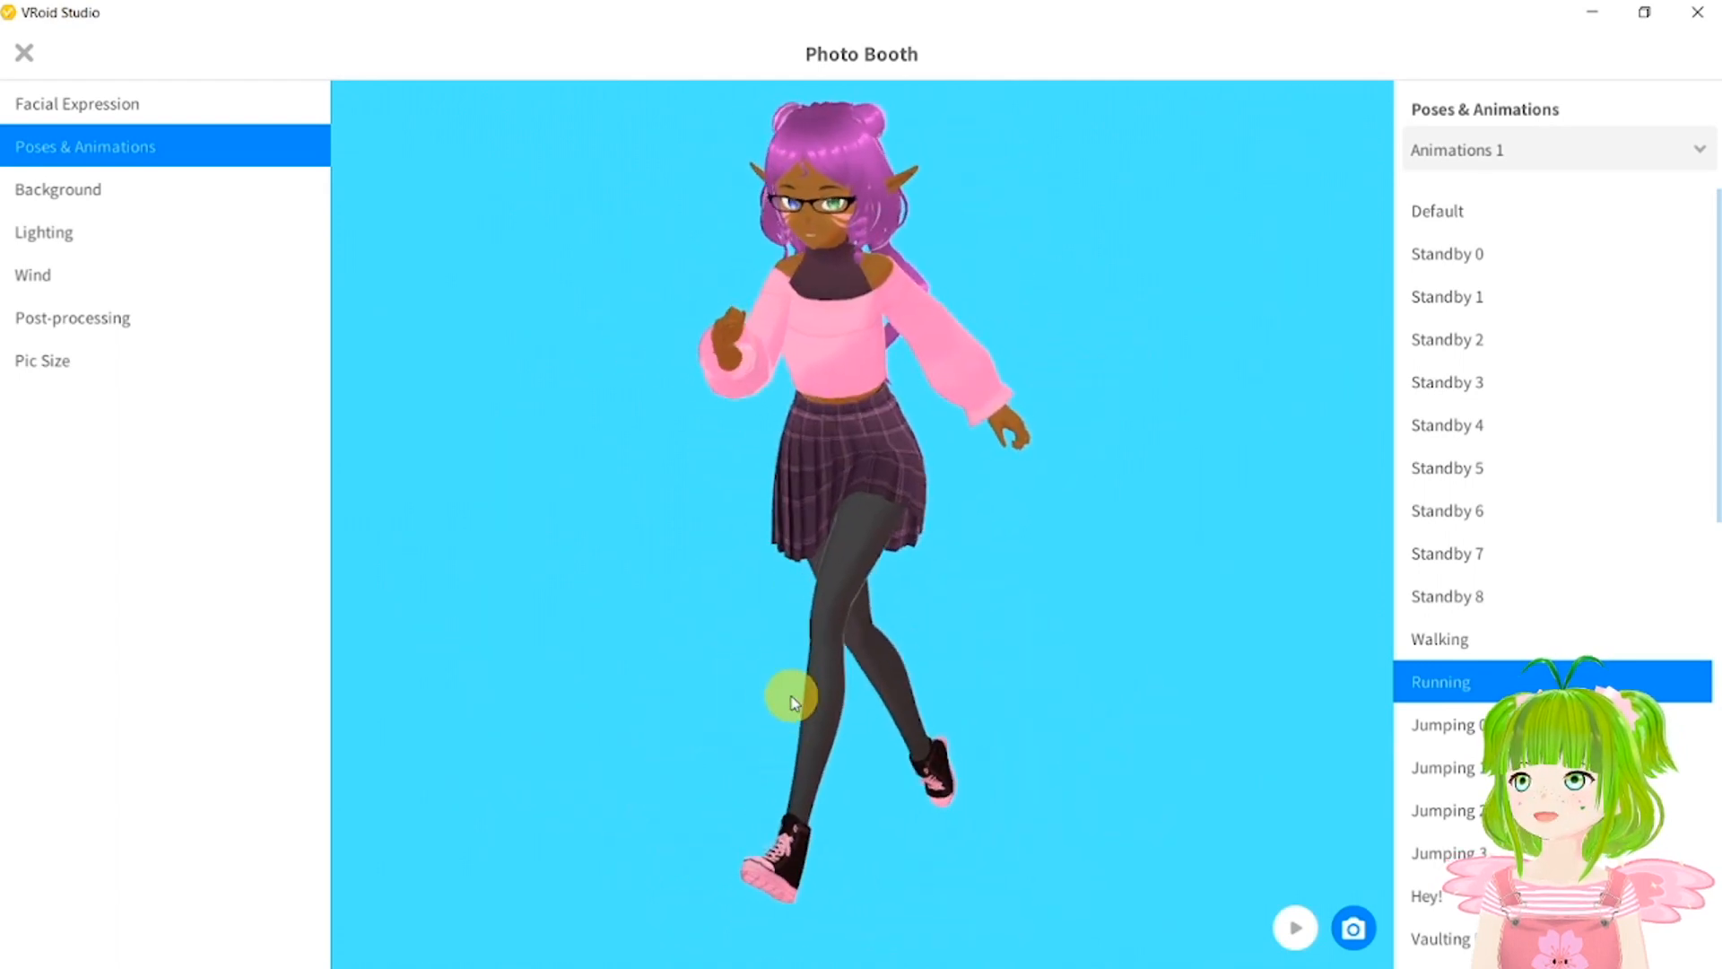
Set the Motion Blur direction to -0.307 in X and 0.300 in Y.
click(46, 318)
click(1453, 372)
click(1562, 518)
drag(1584, 523, 1507, 526)
drag(1562, 596, 1603, 597)
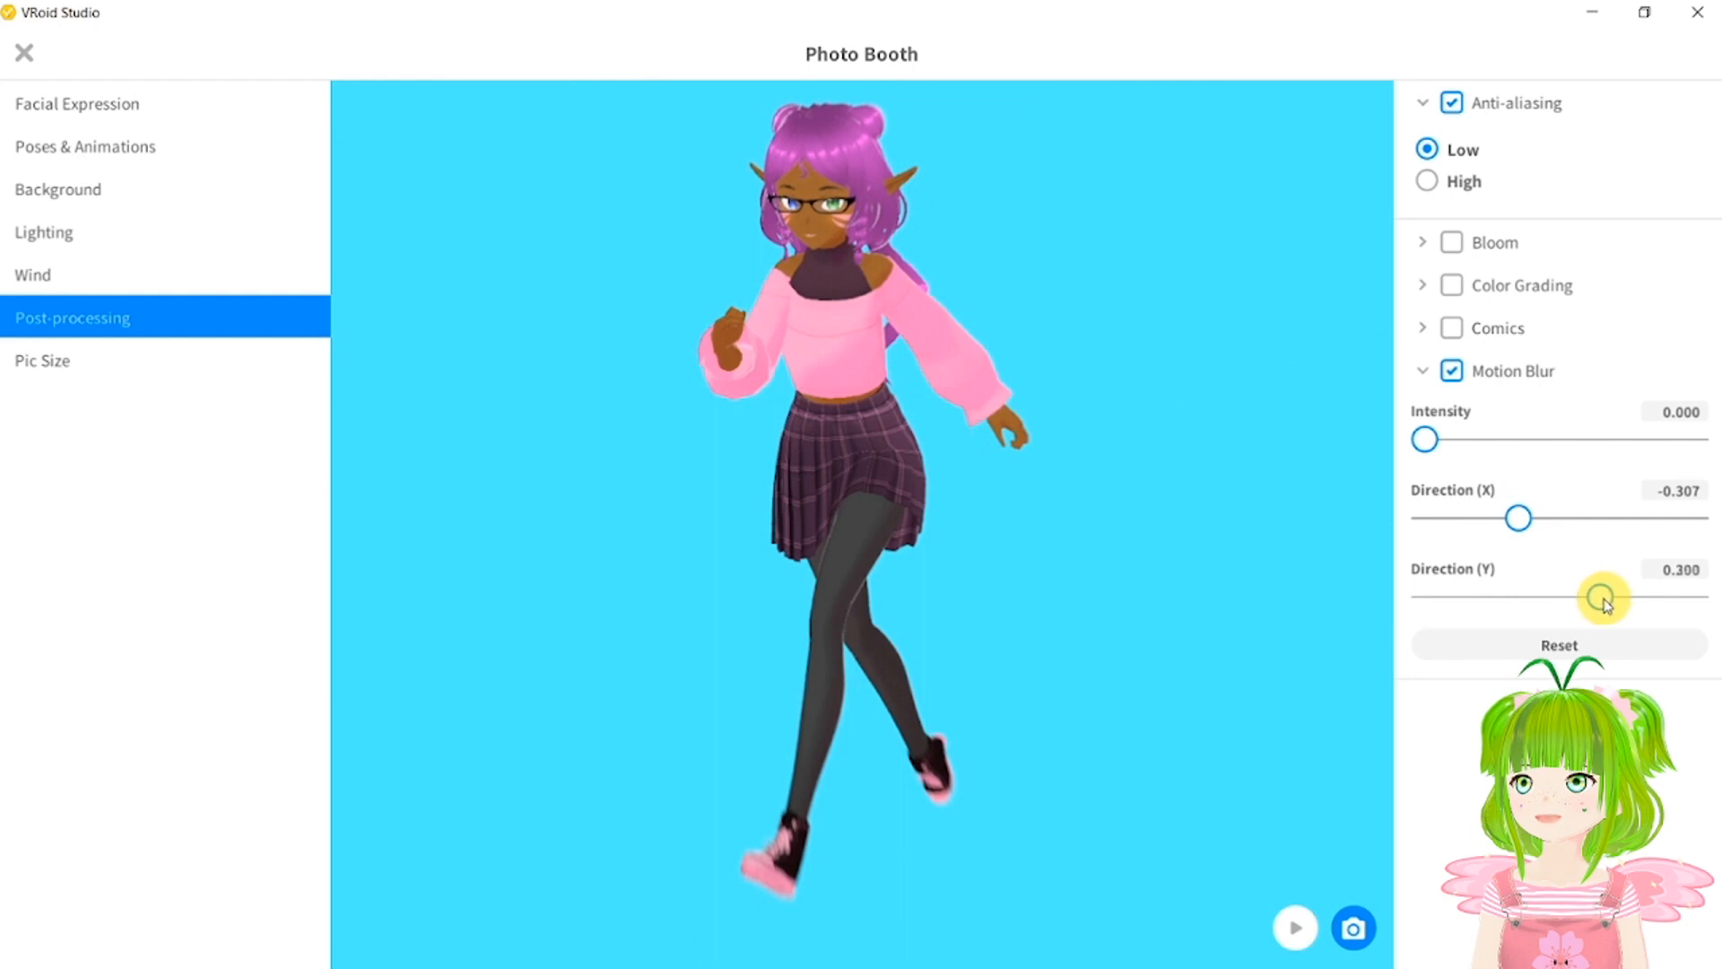
Give the avatar a Happy expression of 74 and save a PNG photo named Rasberry1 in Saved Pictures.
click(1438, 681)
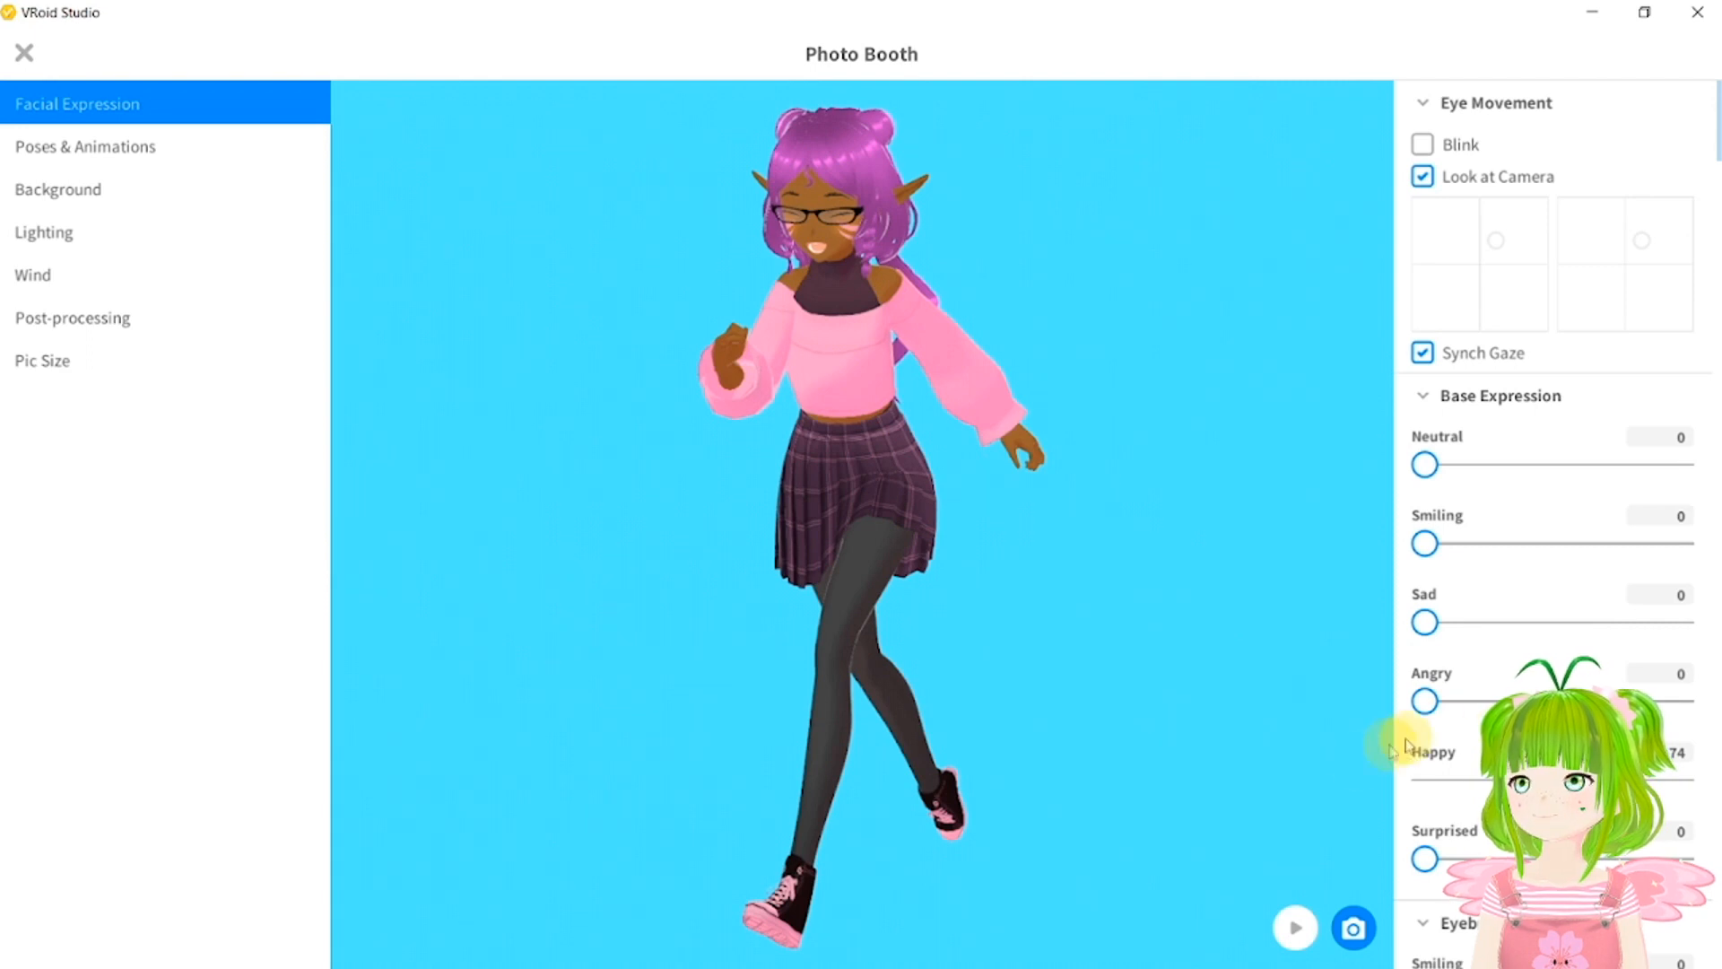
click(1352, 933)
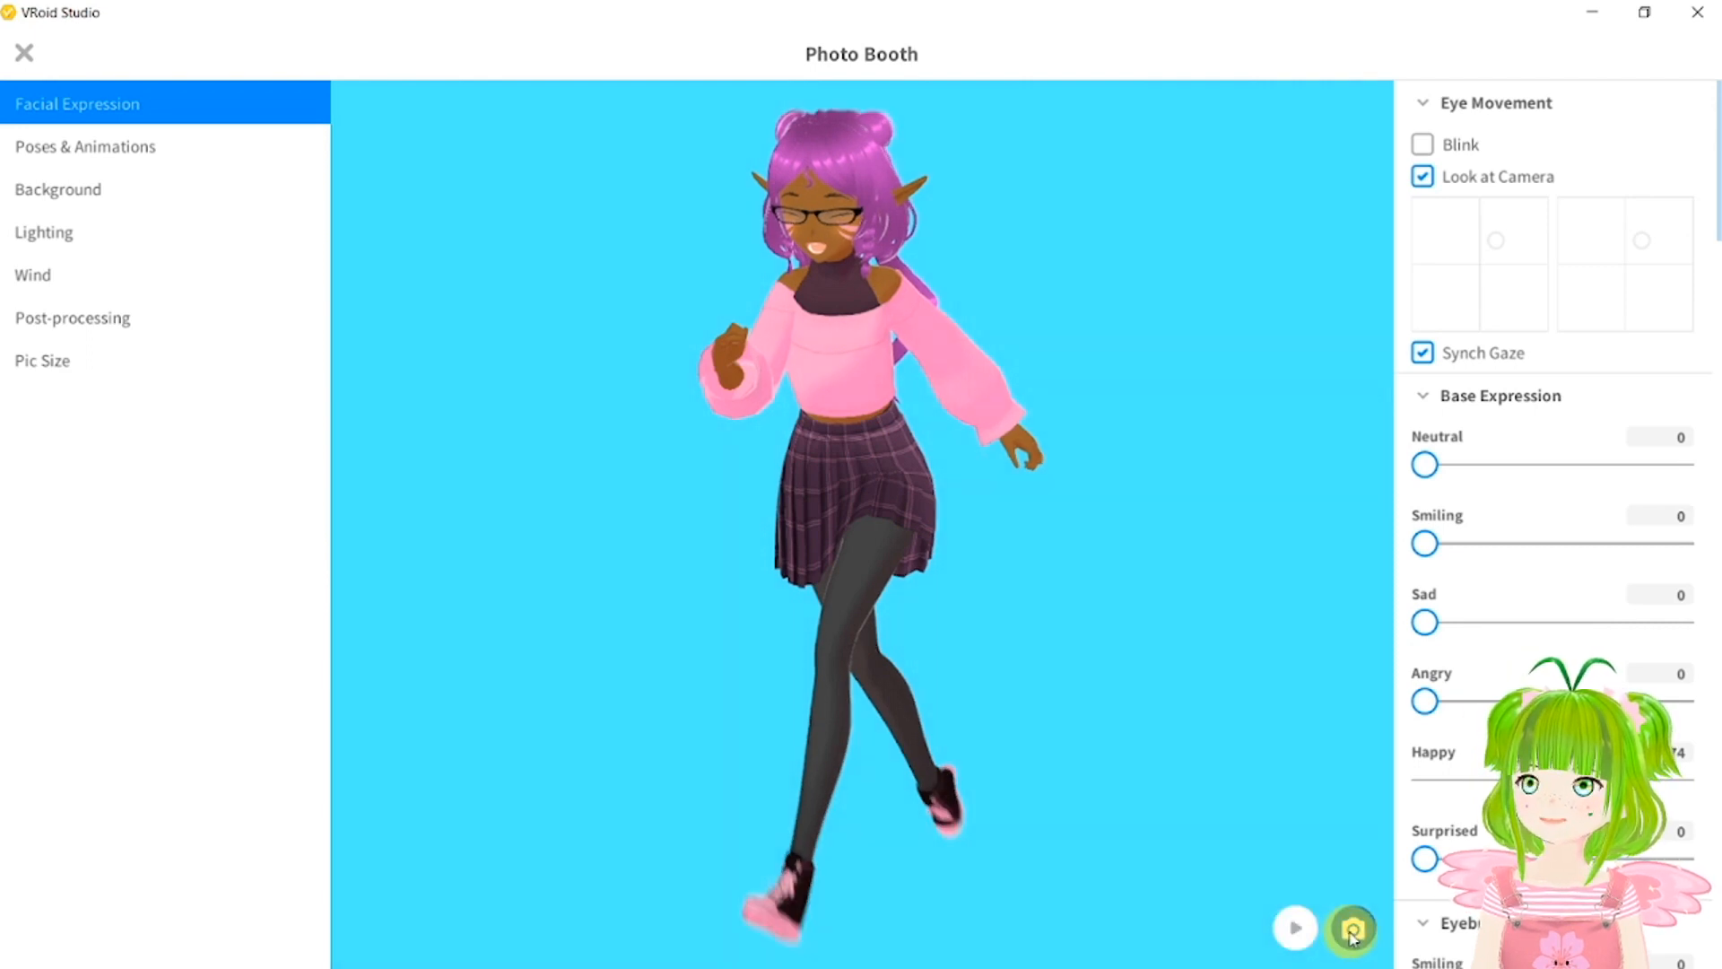
click(336, 442)
text(Rasberry1)
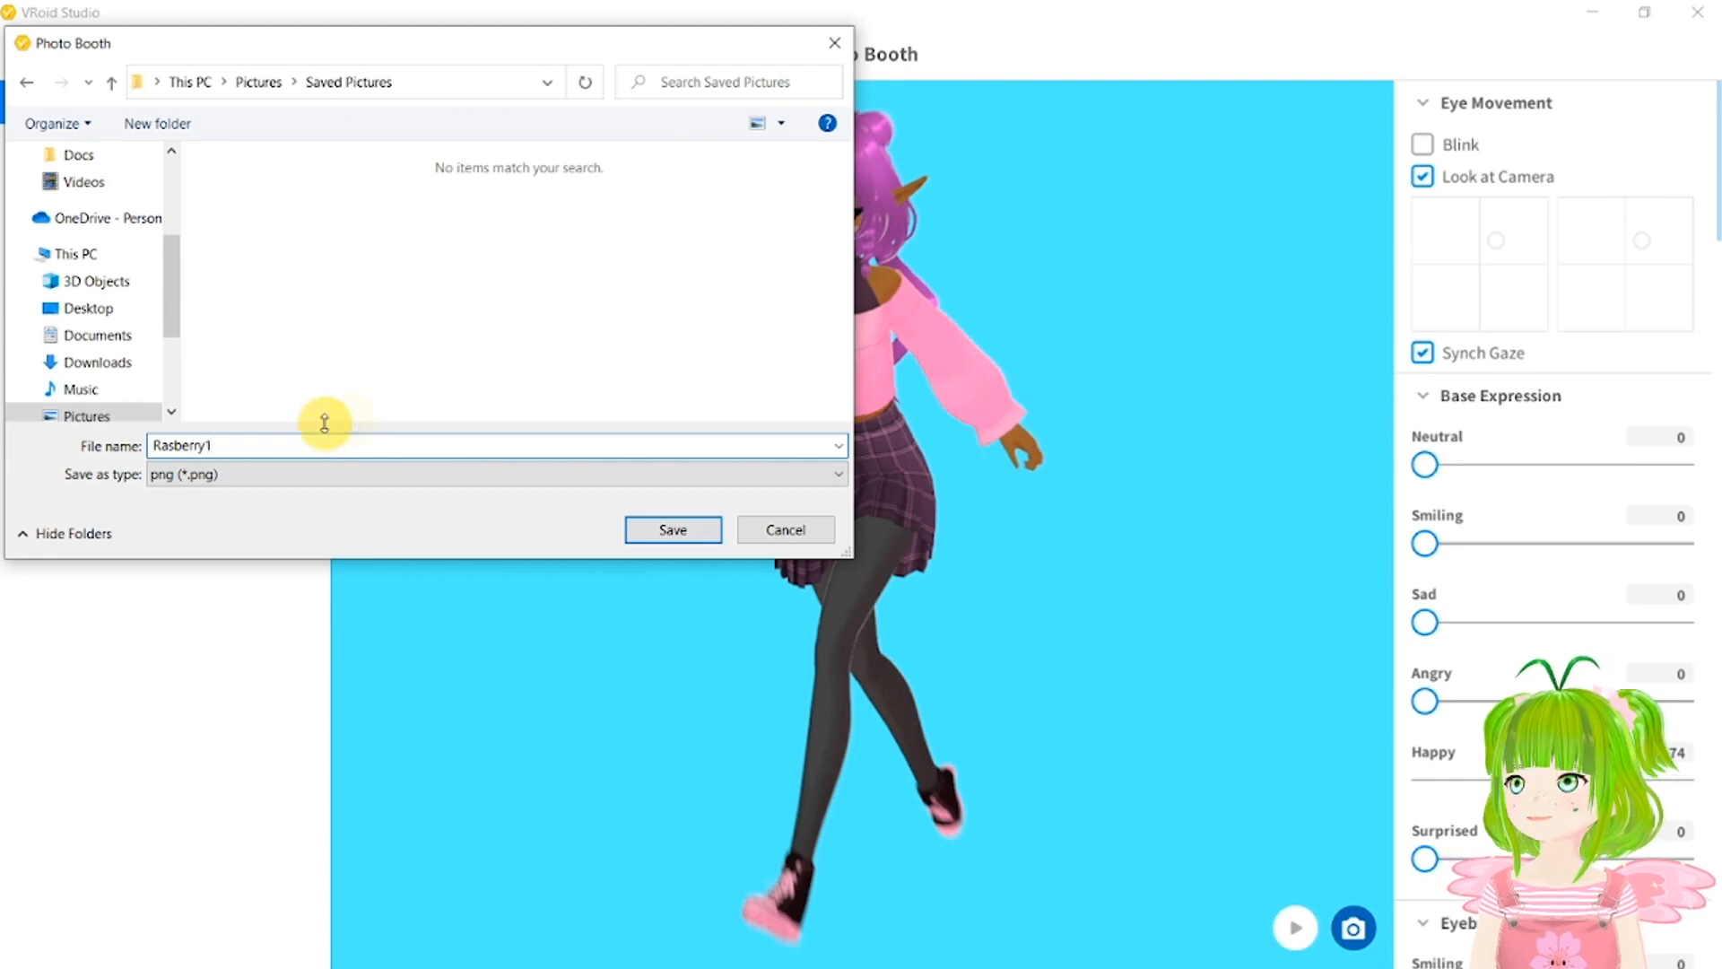
click(645, 533)
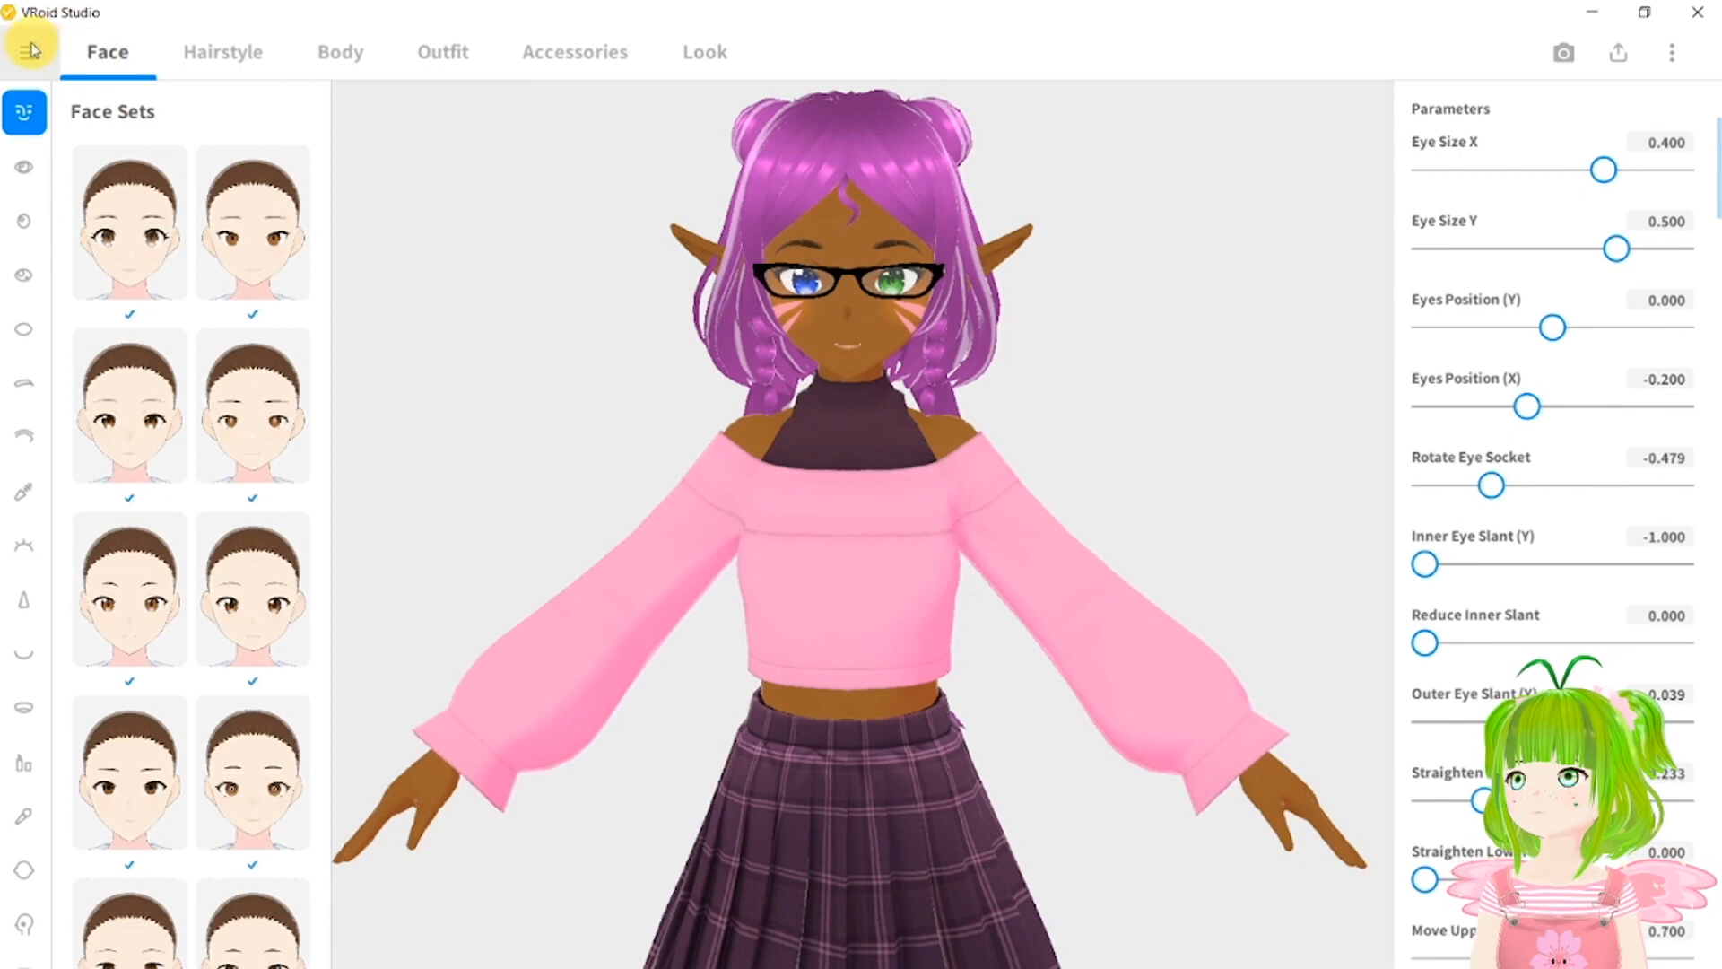
Save the avatar project as a VRoid file named Raspberry in Saved Pictures.
click(29, 51)
click(69, 124)
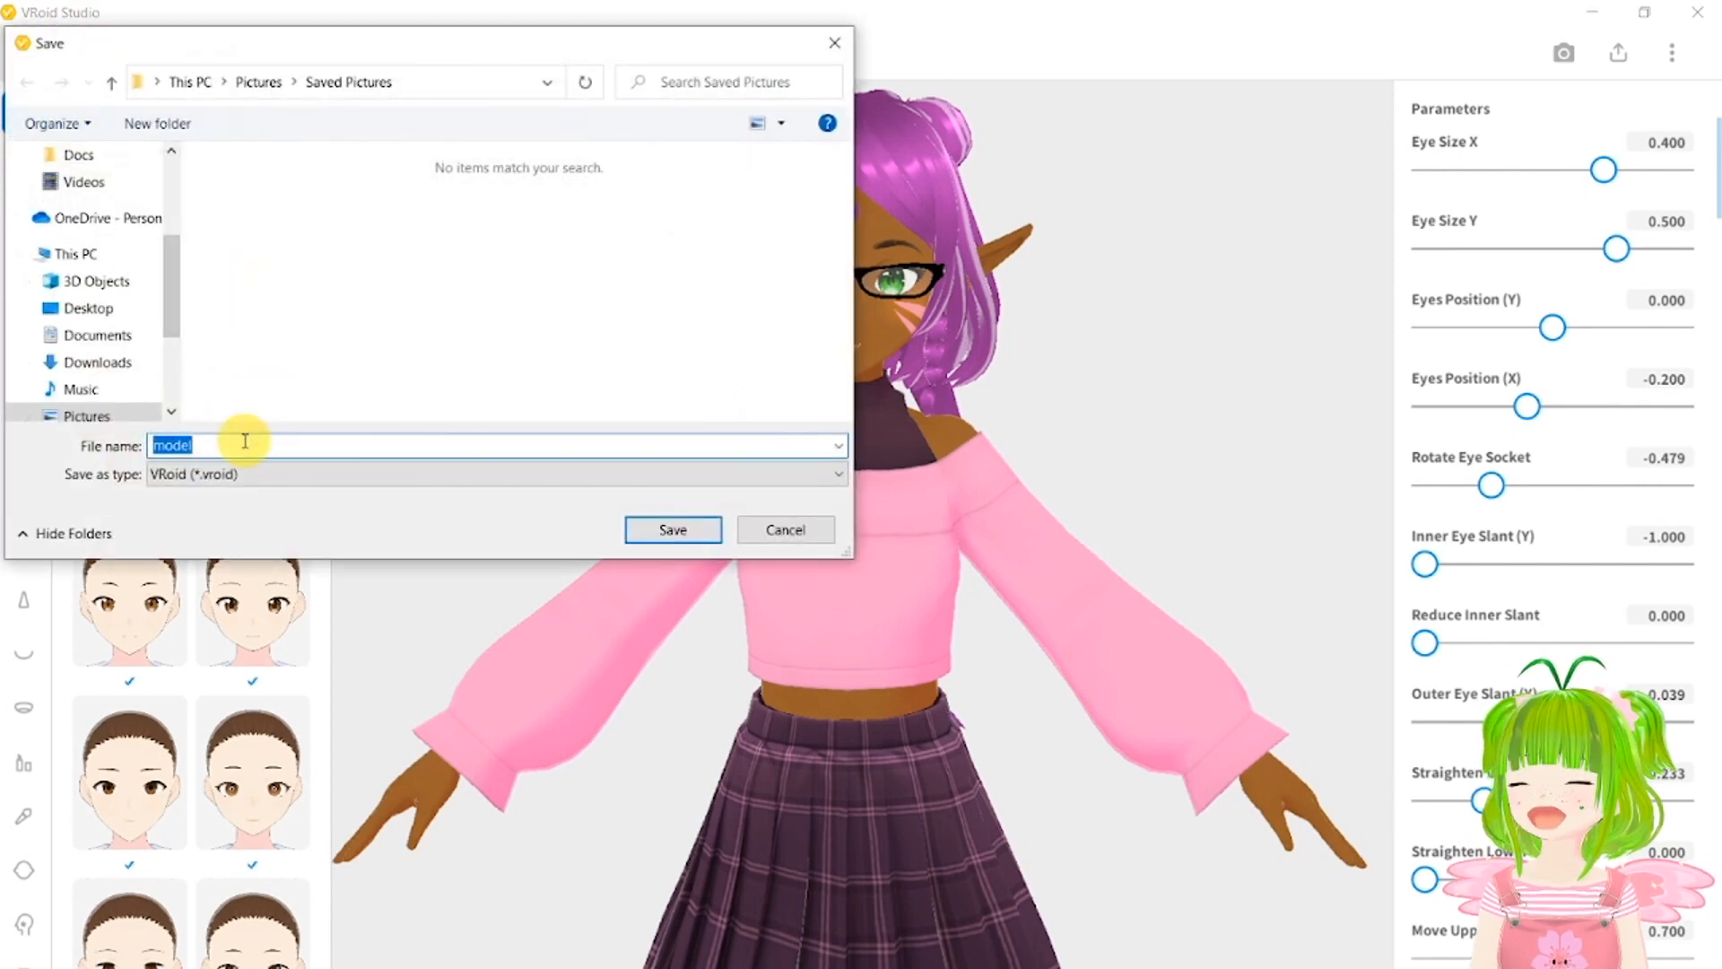
text(Raspberry)
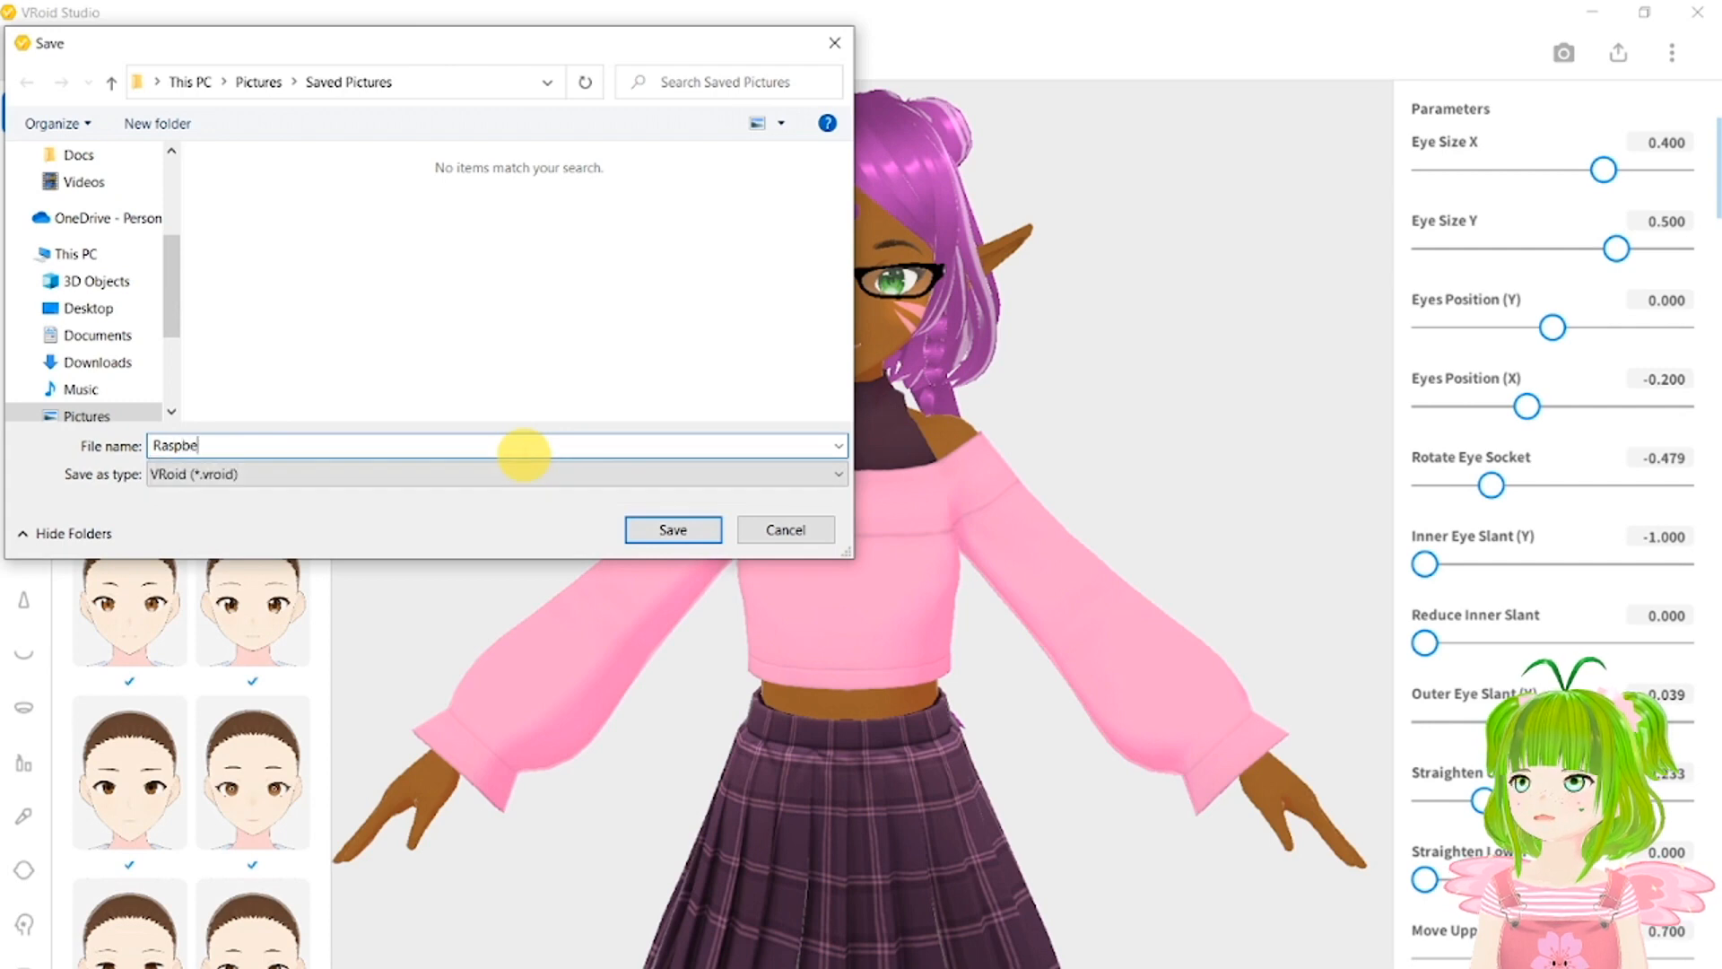
click(689, 534)
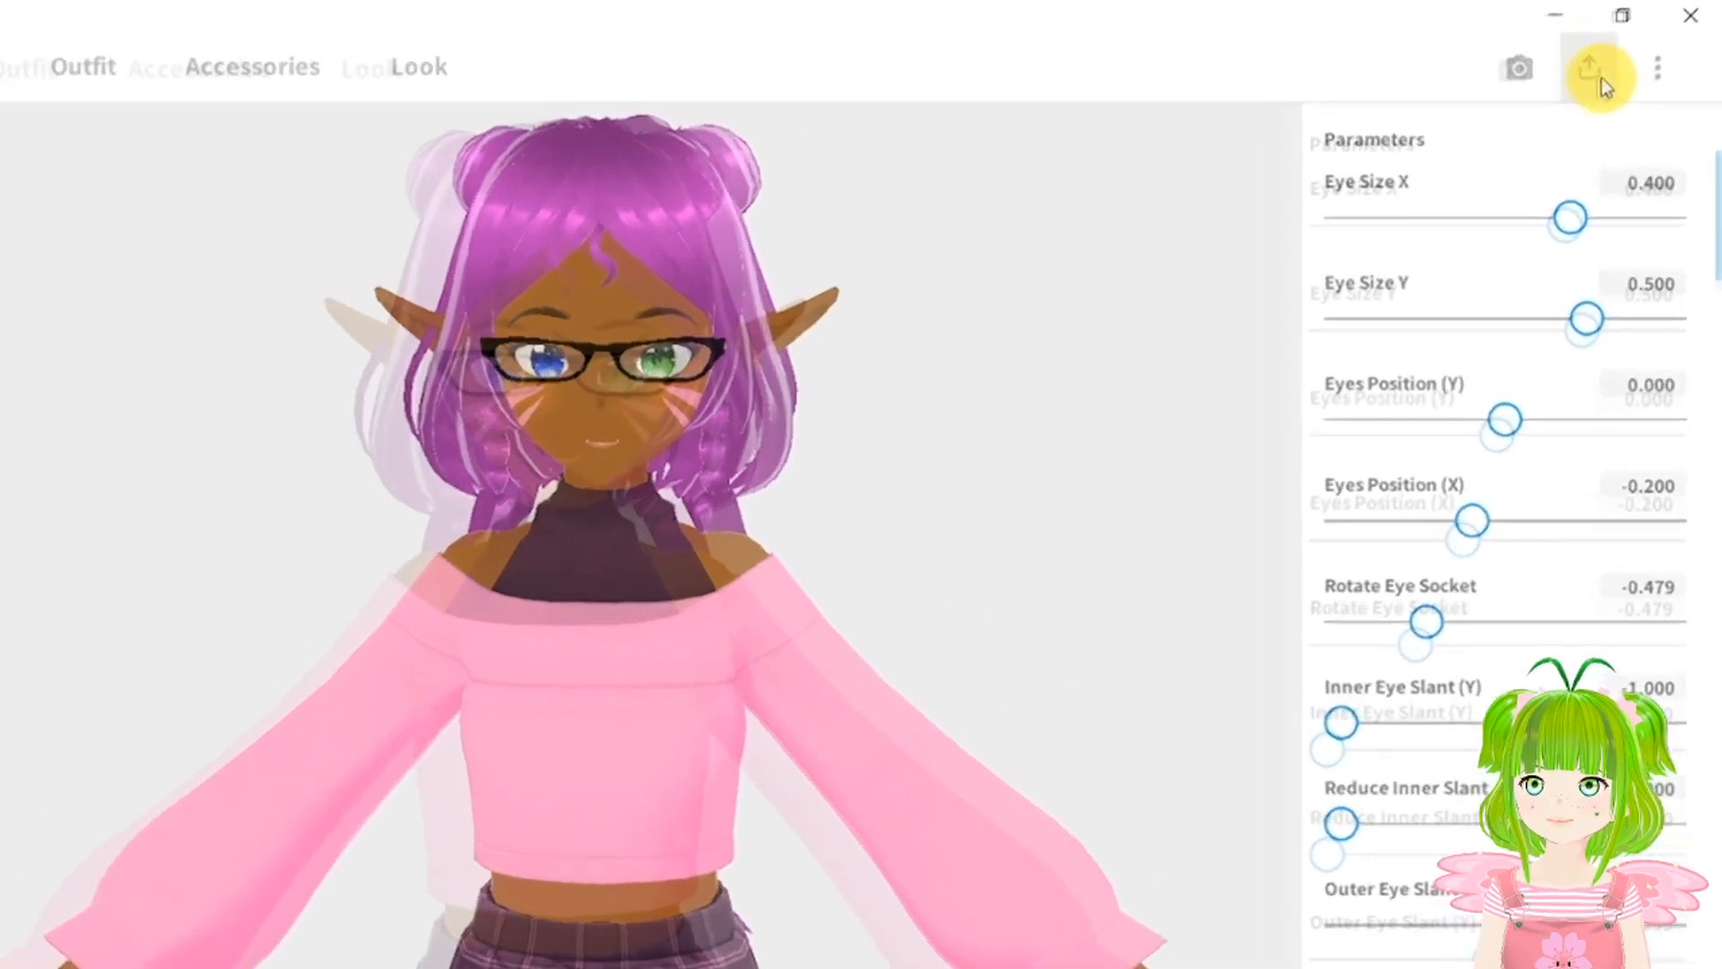
Start a VRM export of the avatar and give it the title Raspberry.
click(1619, 61)
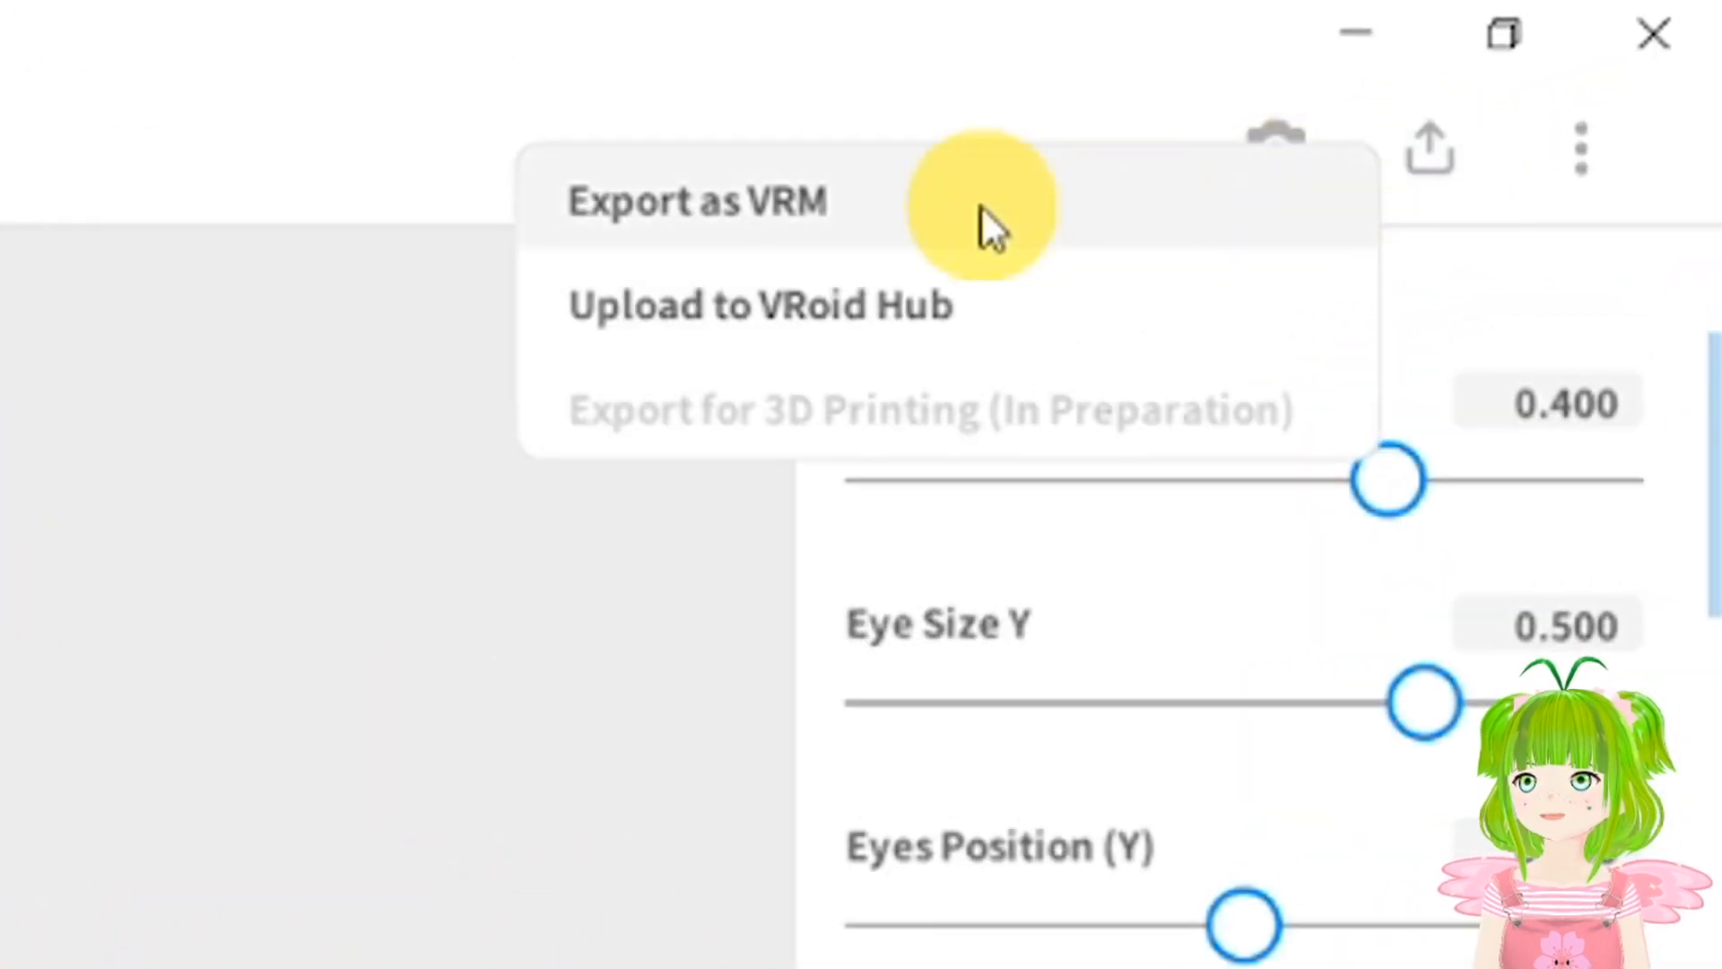
click(981, 209)
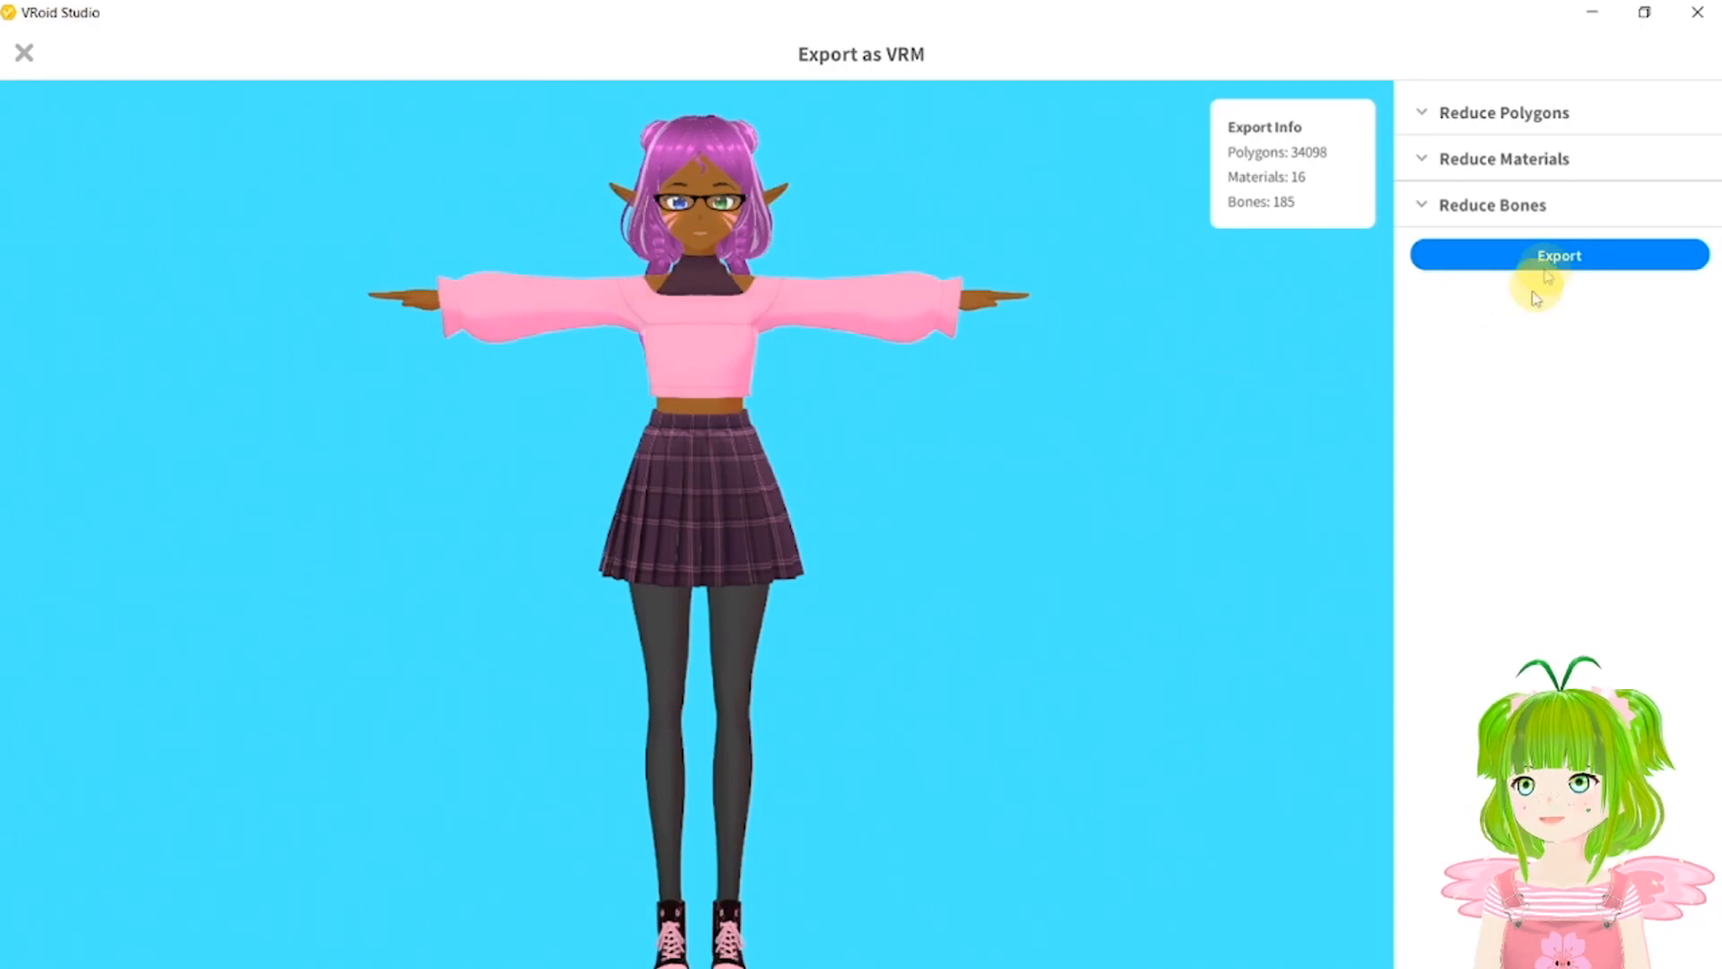
click(1530, 256)
click(1024, 326)
text(Raspberry)
Enter the creator's name and export the VRM with personality limited to the creator and redistribution prohibited.
click(993, 408)
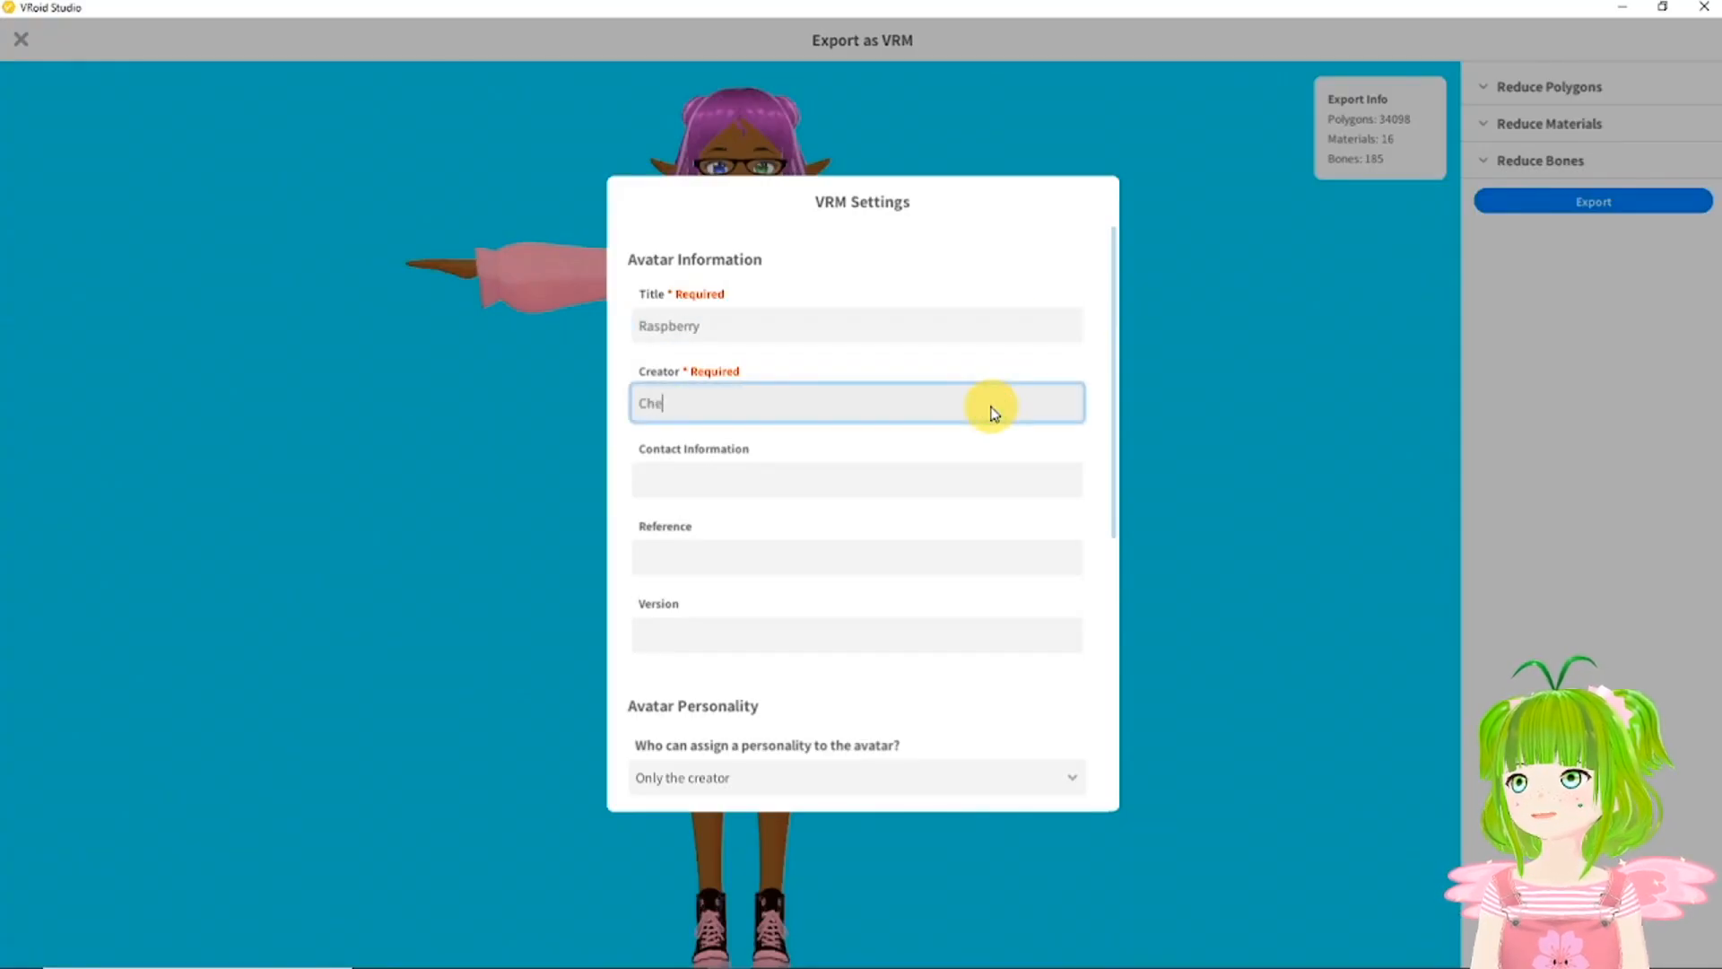
text(Cherri Spro)
scroll(986, 431, down, 6)
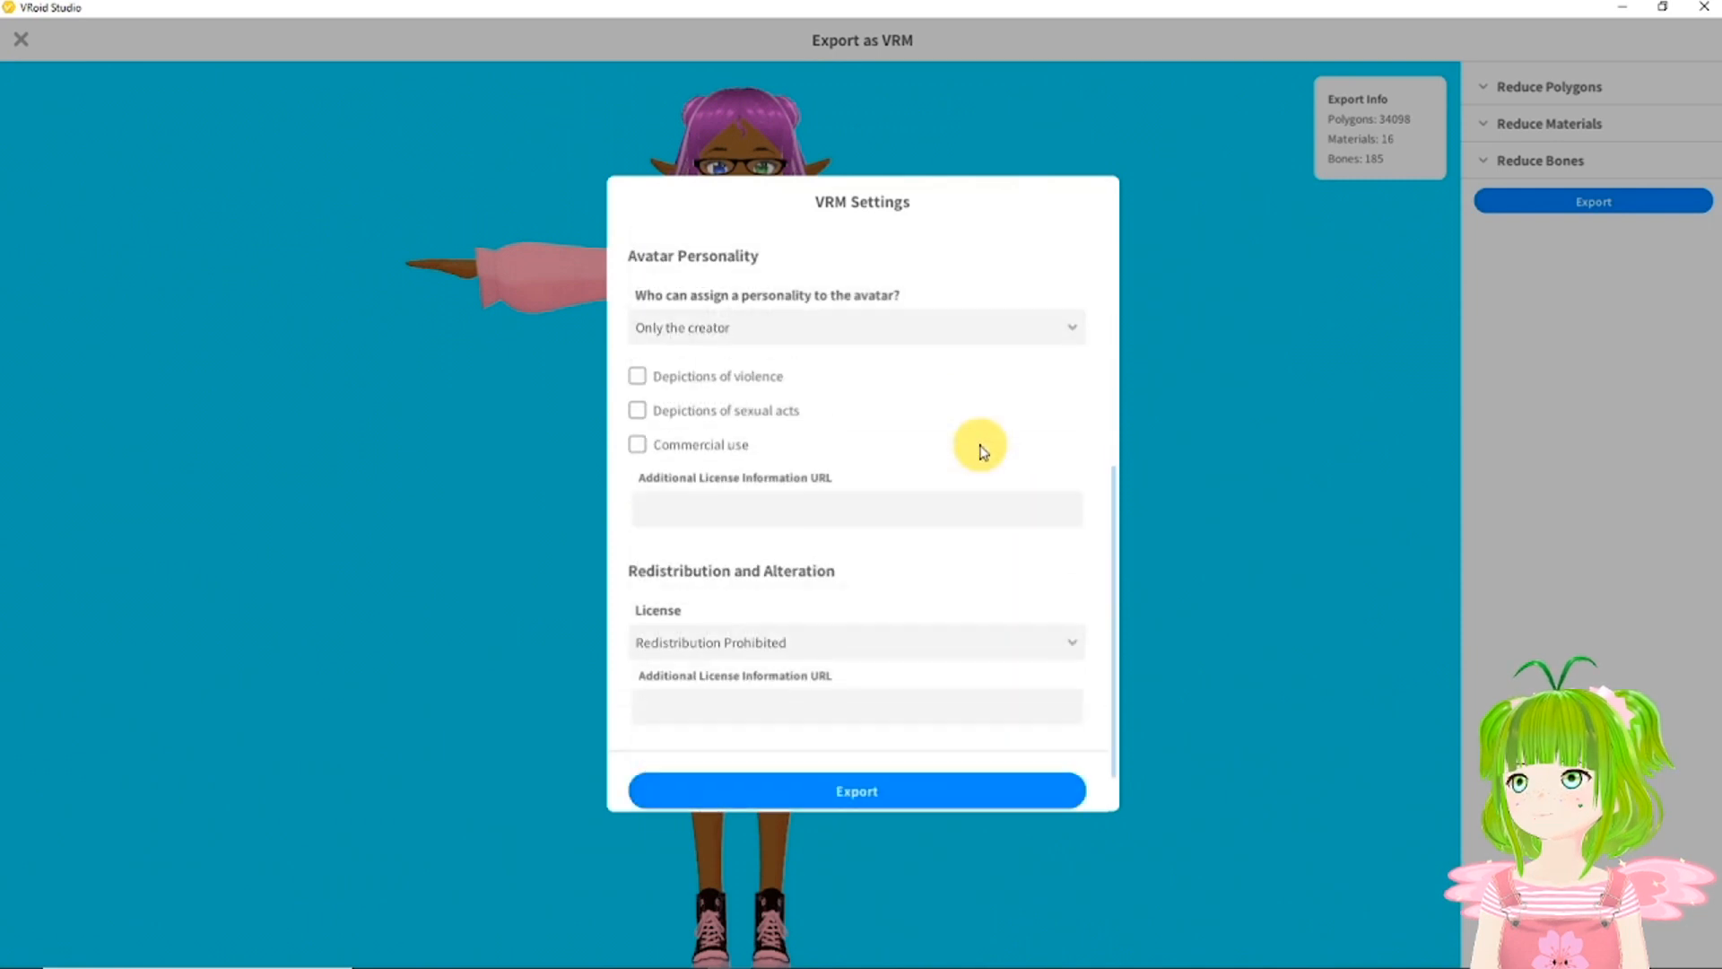
click(892, 740)
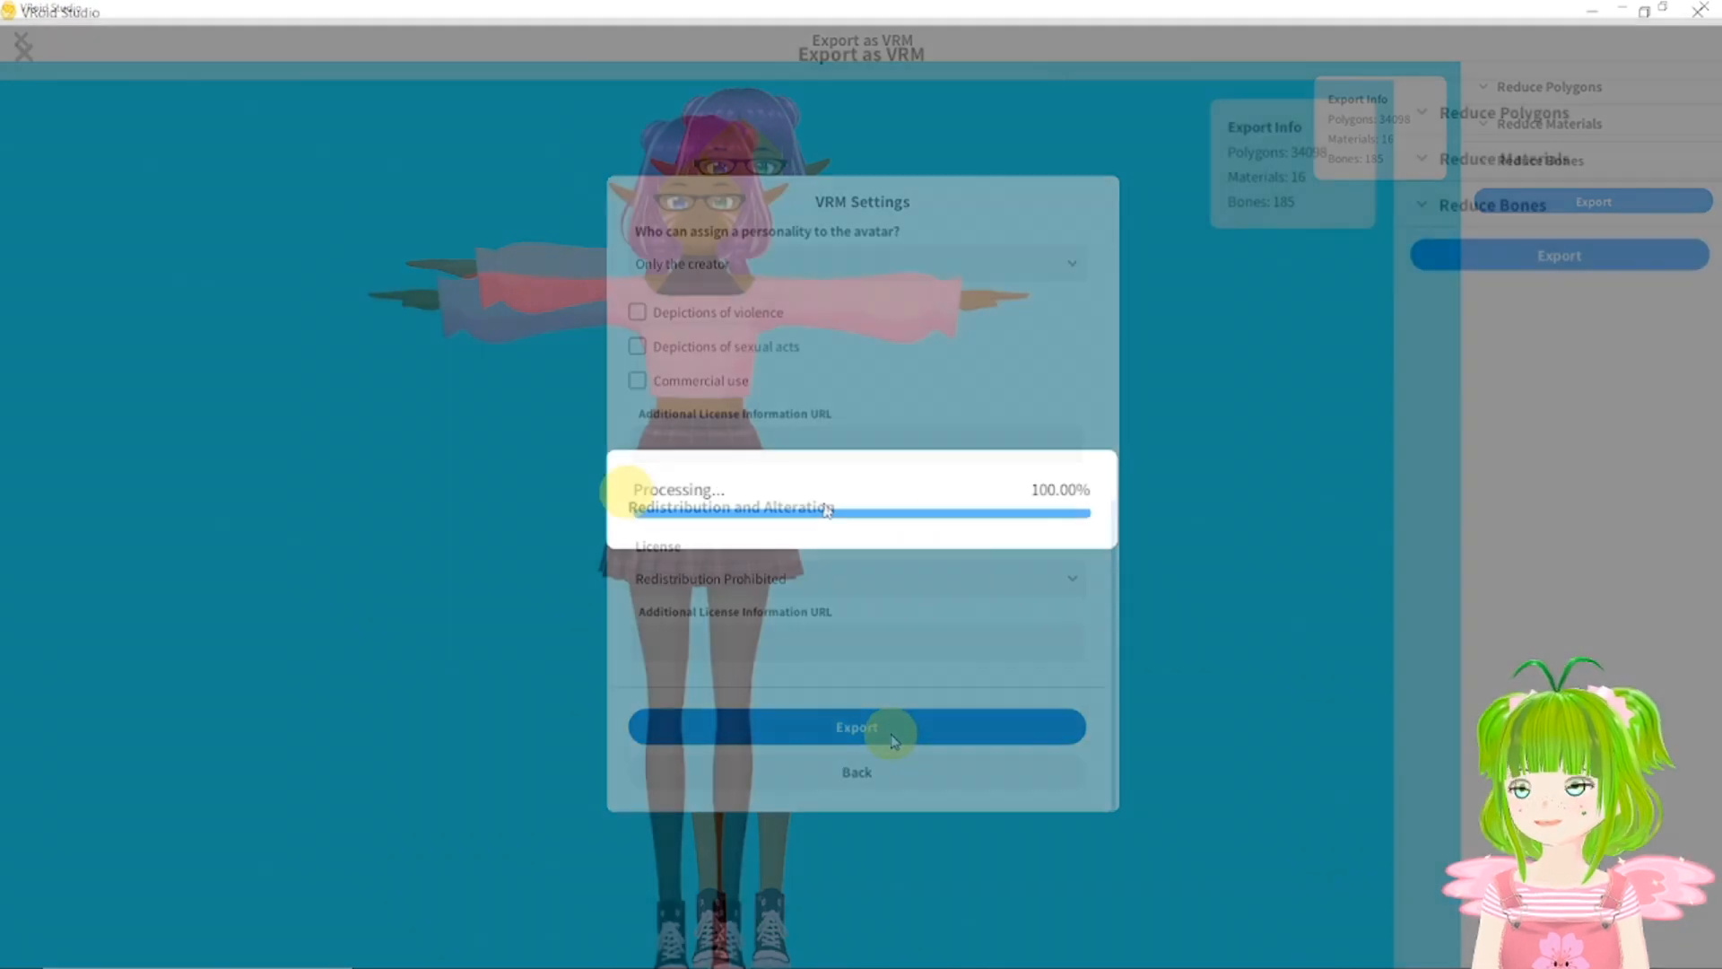